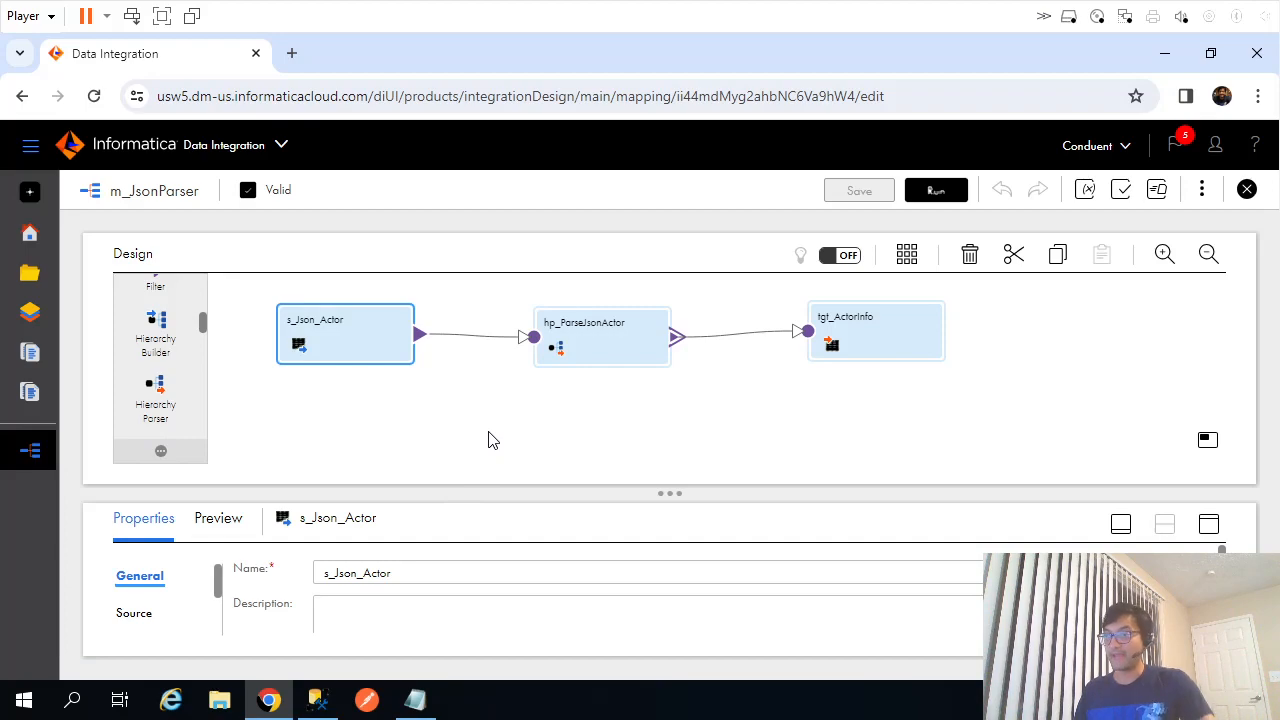
Expand the s_Json_Actor source's properties to show its OnPremSqlServer connection and TempXML object.
left_click(488, 440)
left_click(347, 354)
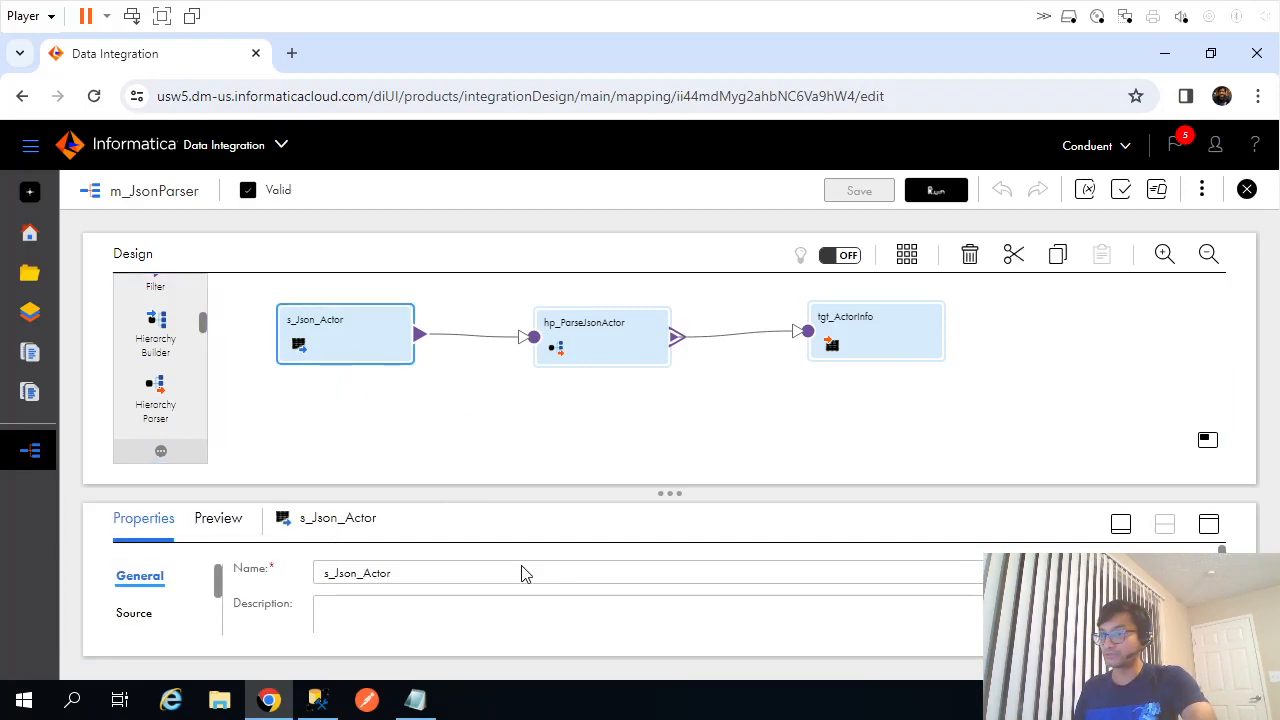
left_click(1208, 528)
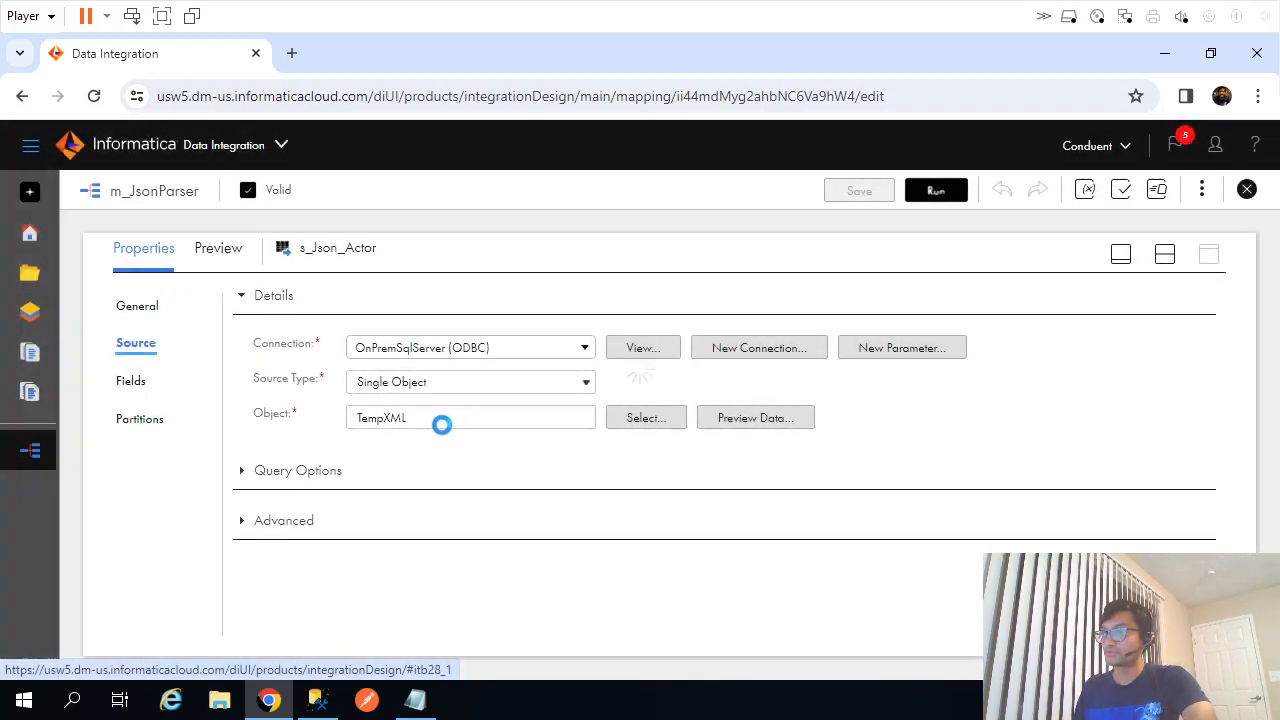
In SSMS, run 'Select * from dbo.TempXML' to see the actor JSON in col1.
left_click(316, 699)
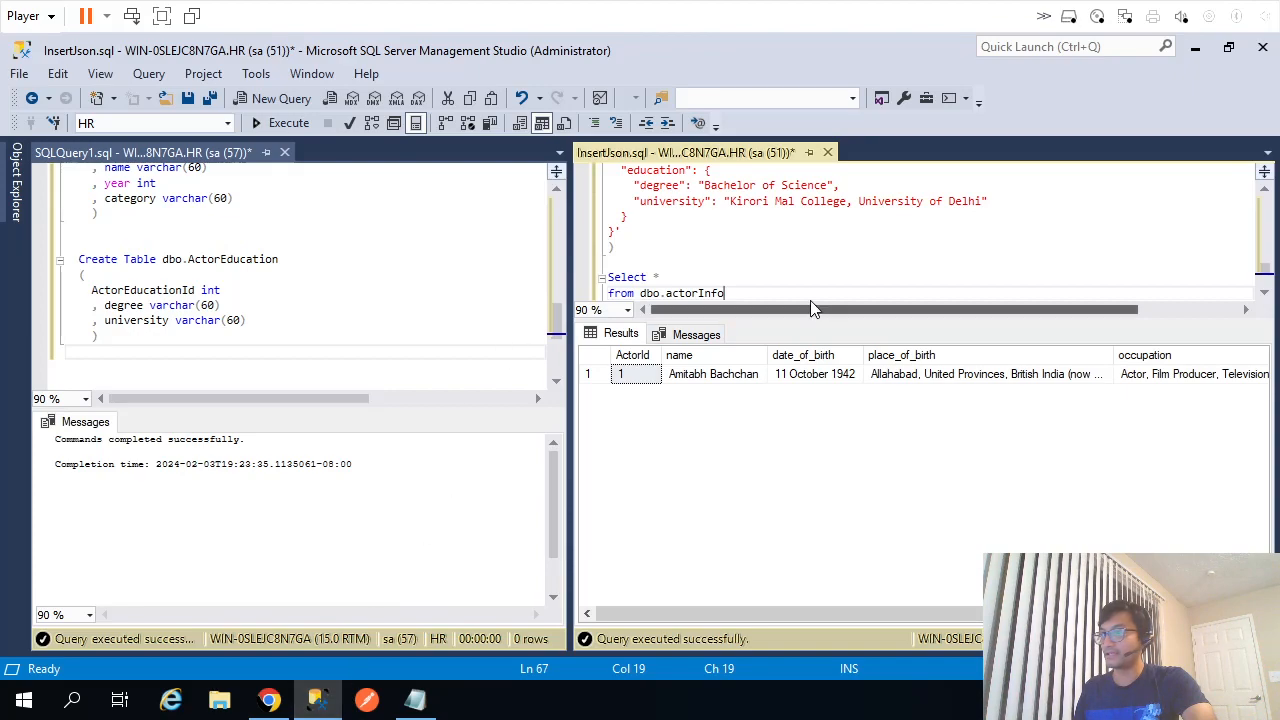
left_click_drag(570, 275, 462, 275)
left_click_drag(762, 320, 870, 453)
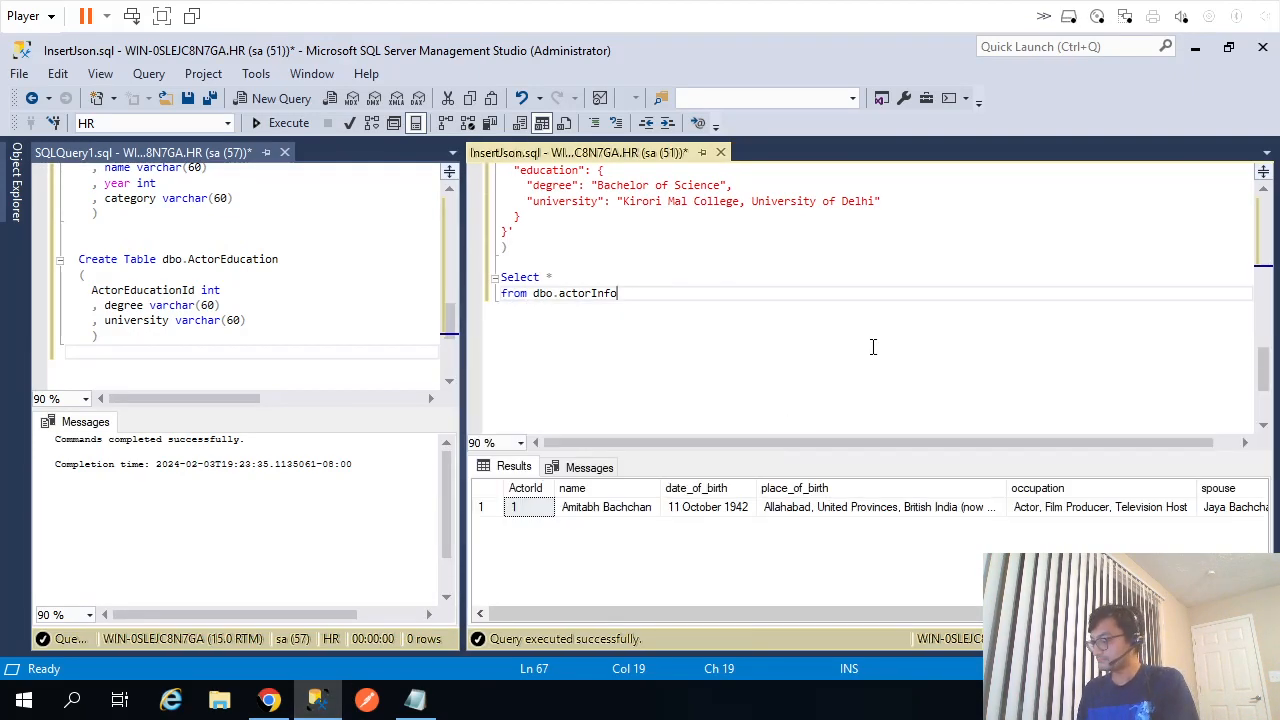
key("ctrl+Home")
left_click_drag(634, 250, 428, 224)
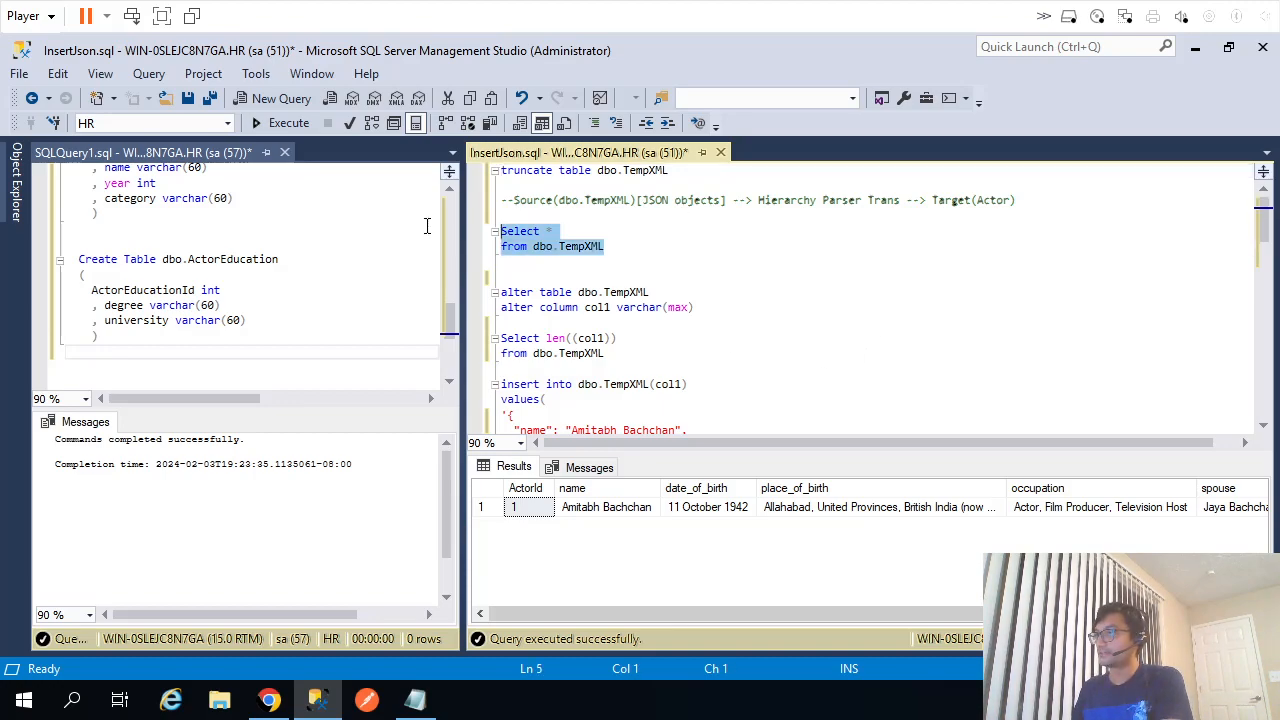
key("F5")
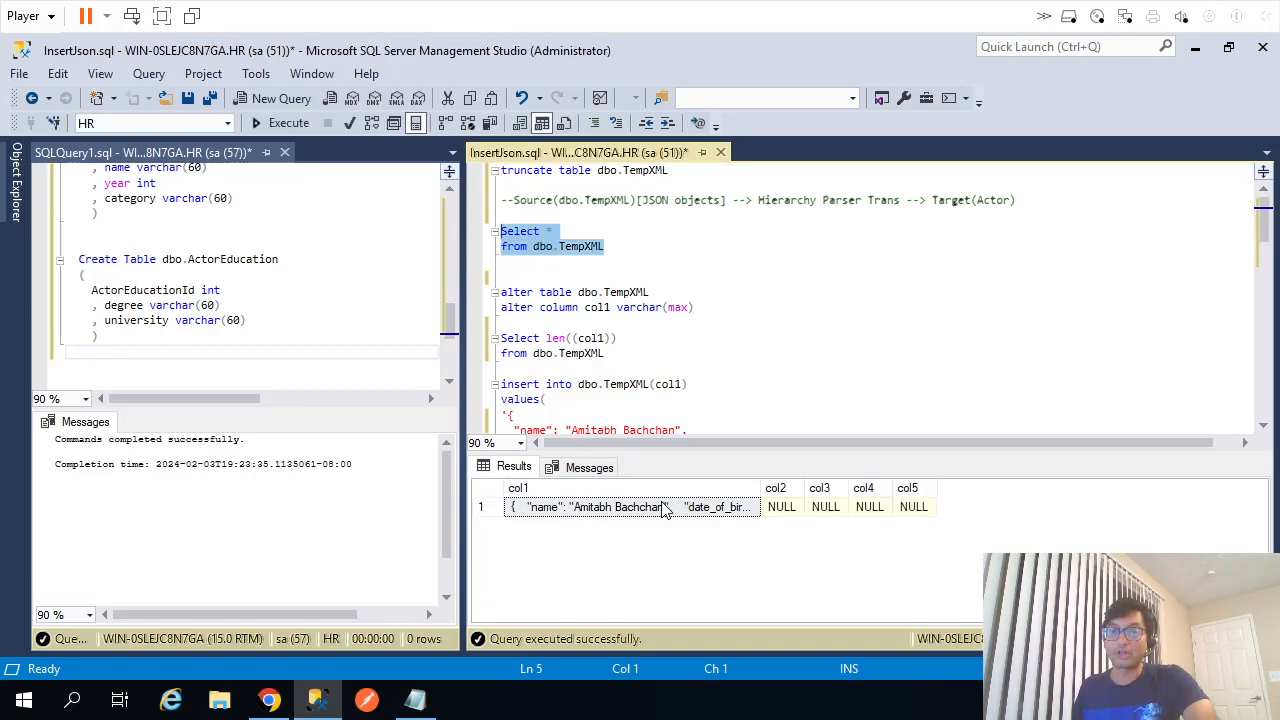
Scroll through the insert statement's values and return to the Informatica mapping.
left_click(605, 400)
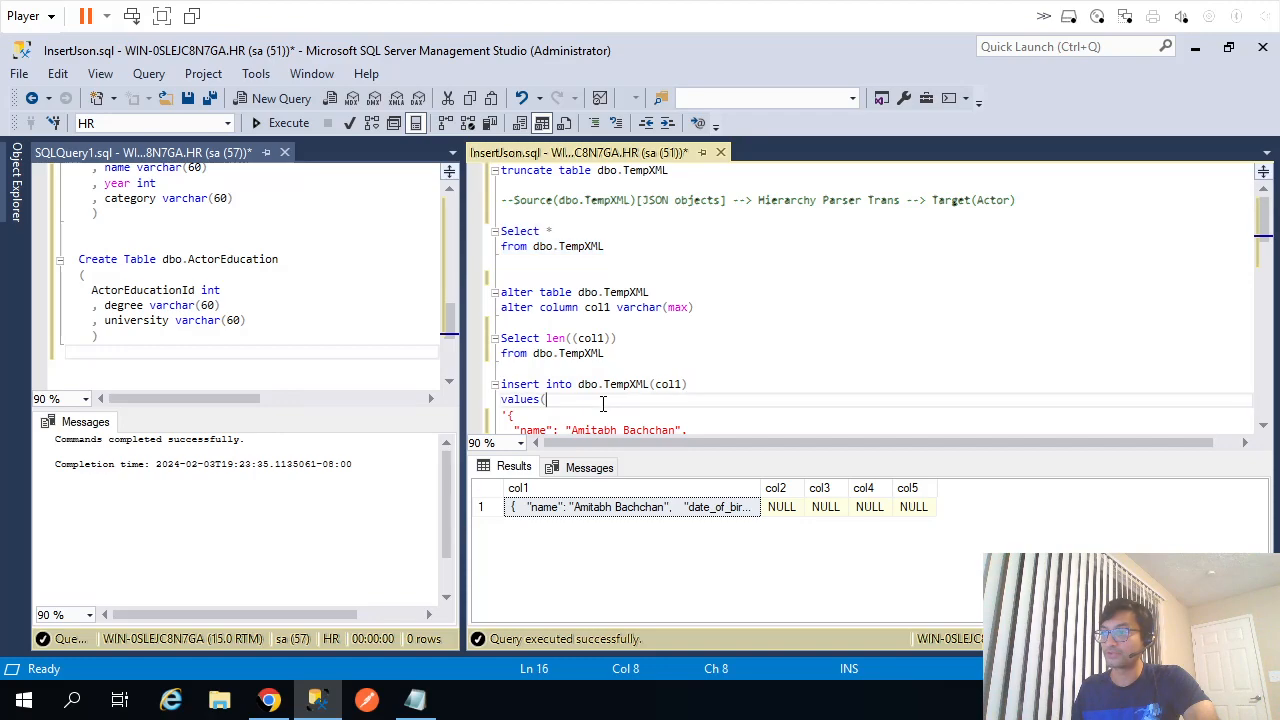
scroll(604, 400, "down", 1)
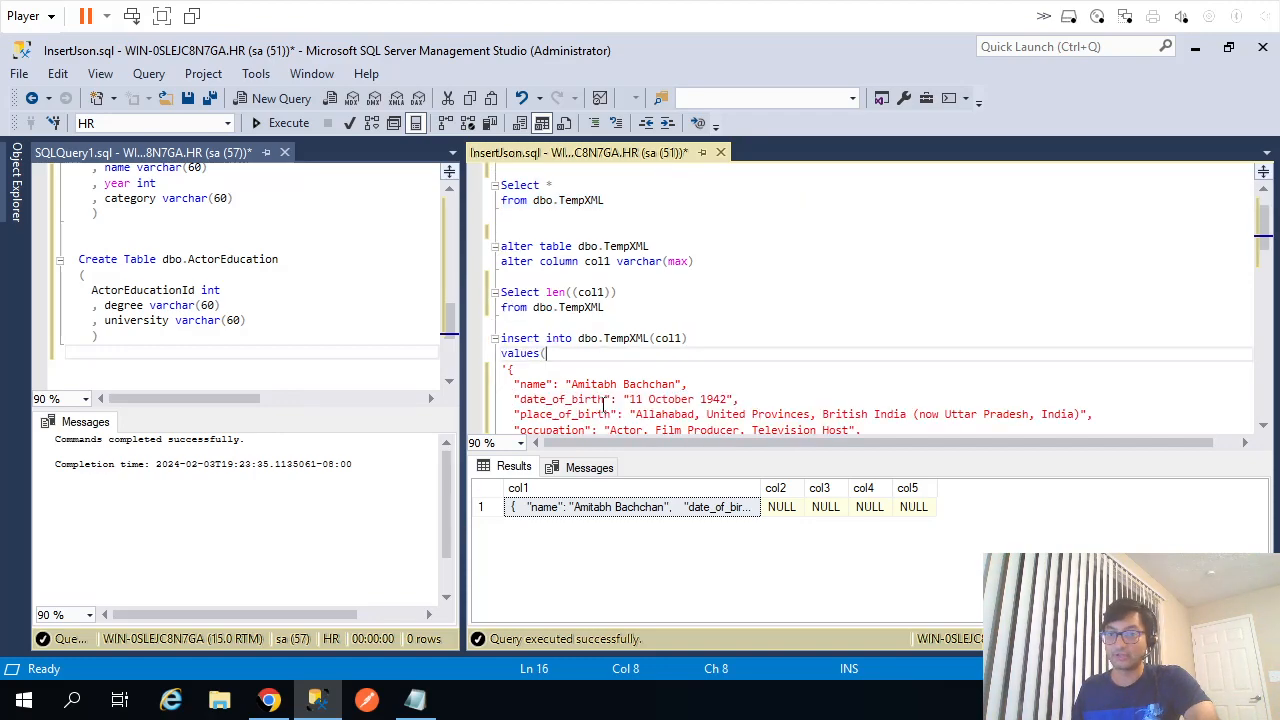
left_click(269, 700)
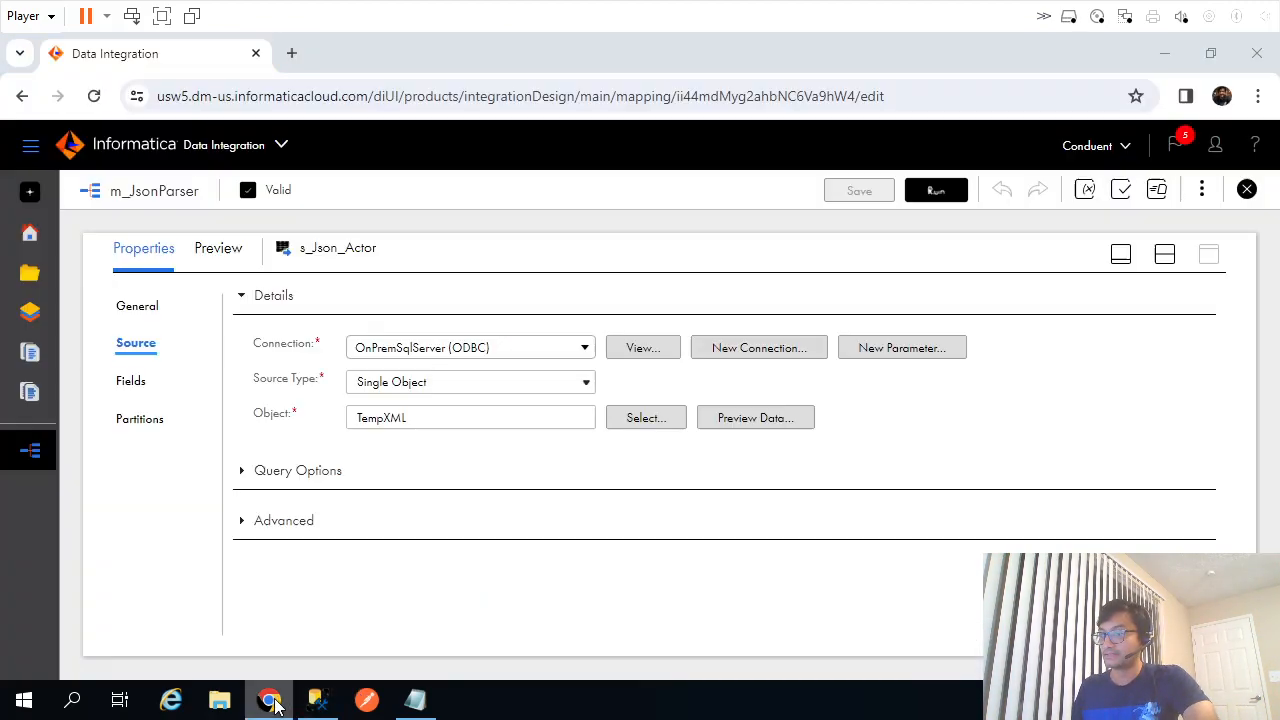
Select the hp_ParseJsonActor parser and expand its properties to fill the editor.
left_click(1164, 254)
left_click(608, 362)
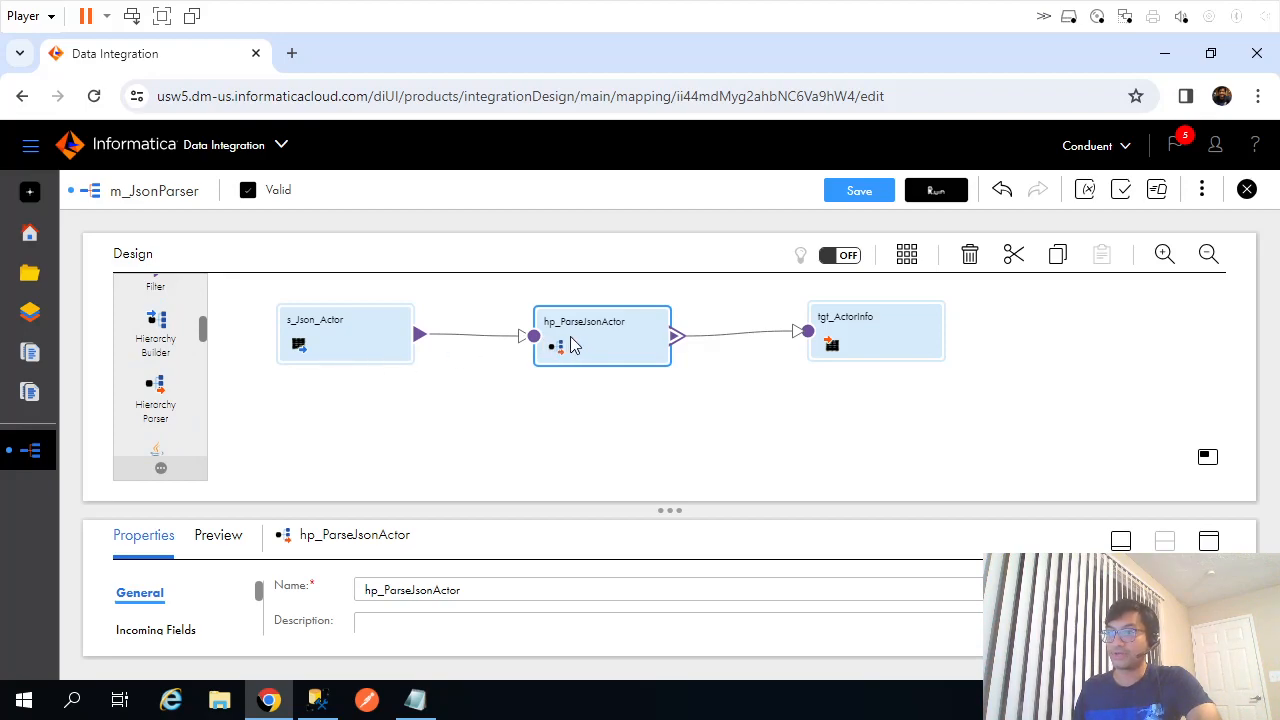
left_click(1209, 541)
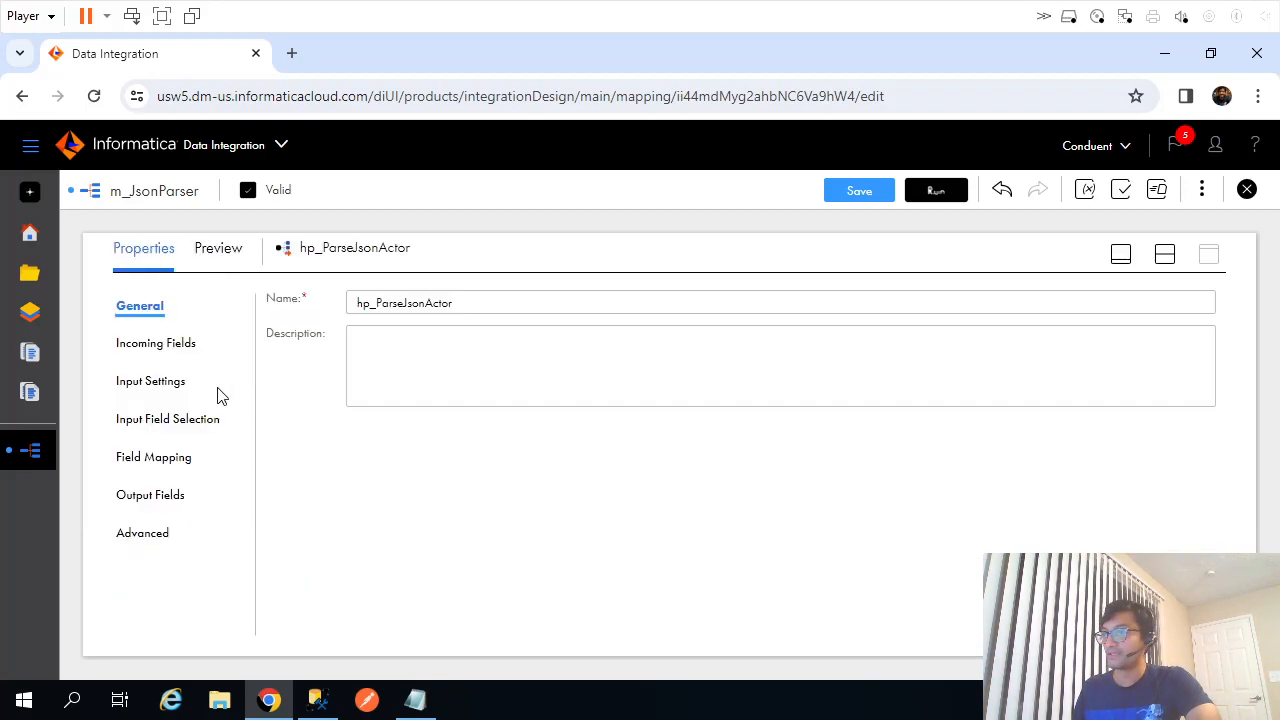
Review the parser's Field Mapping, Input Field Selection and Input Settings, then expand the root element.
left_click(155, 456)
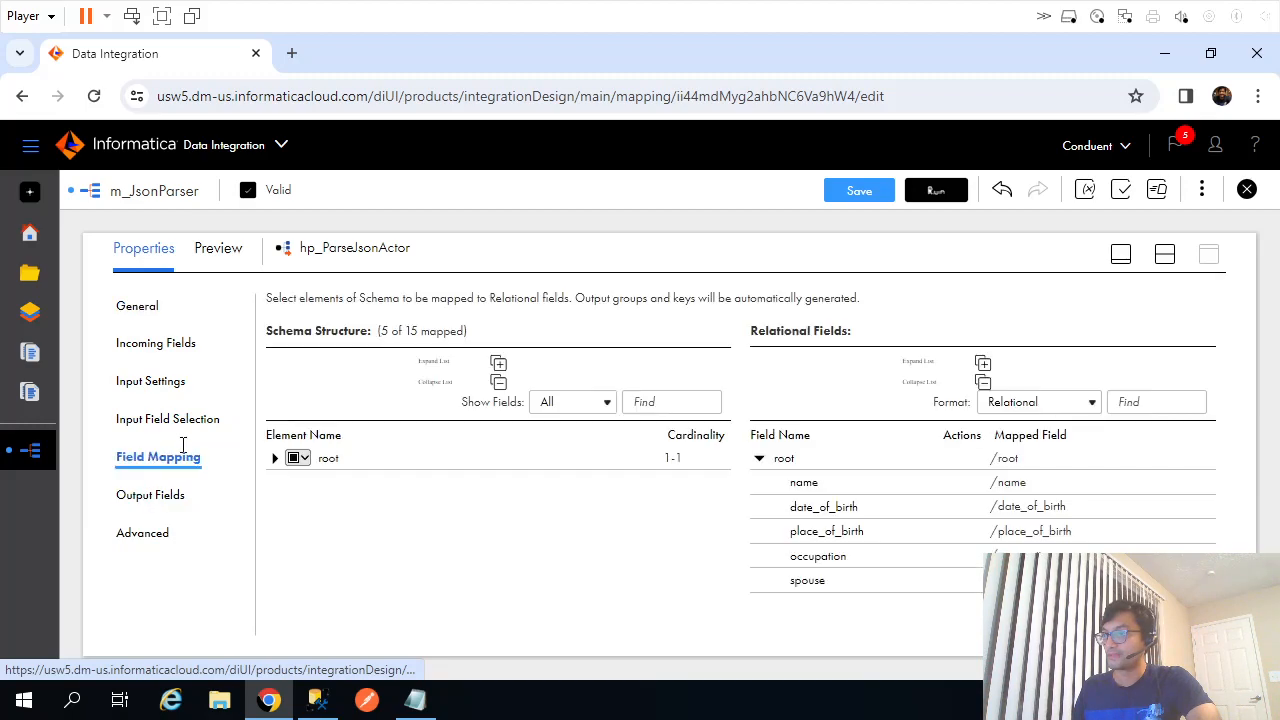
left_click(167, 428)
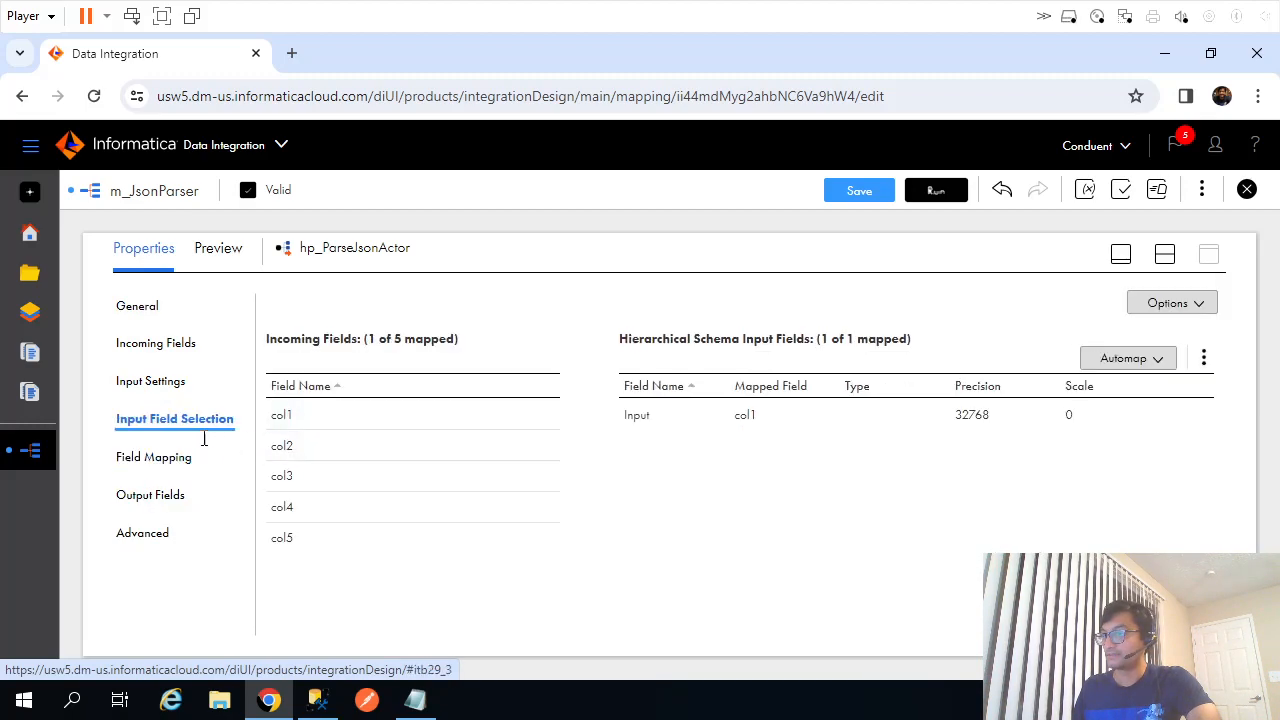
left_click(157, 392)
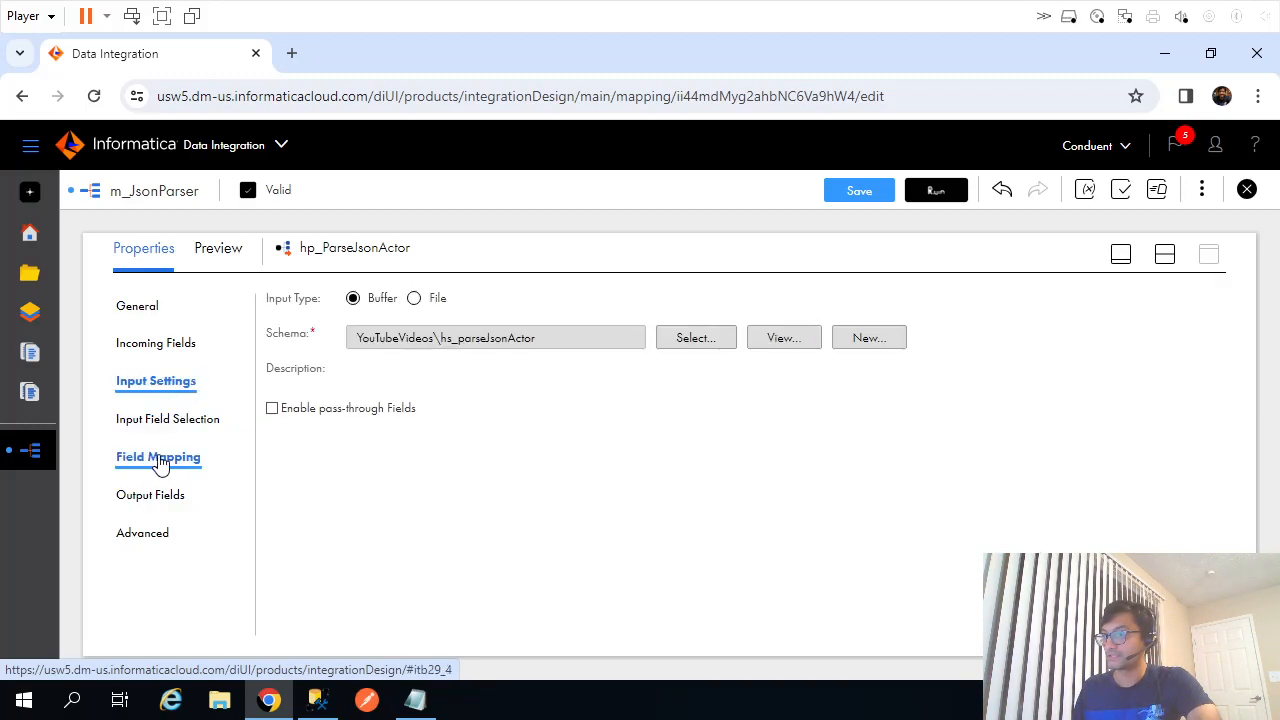
left_click(155, 471)
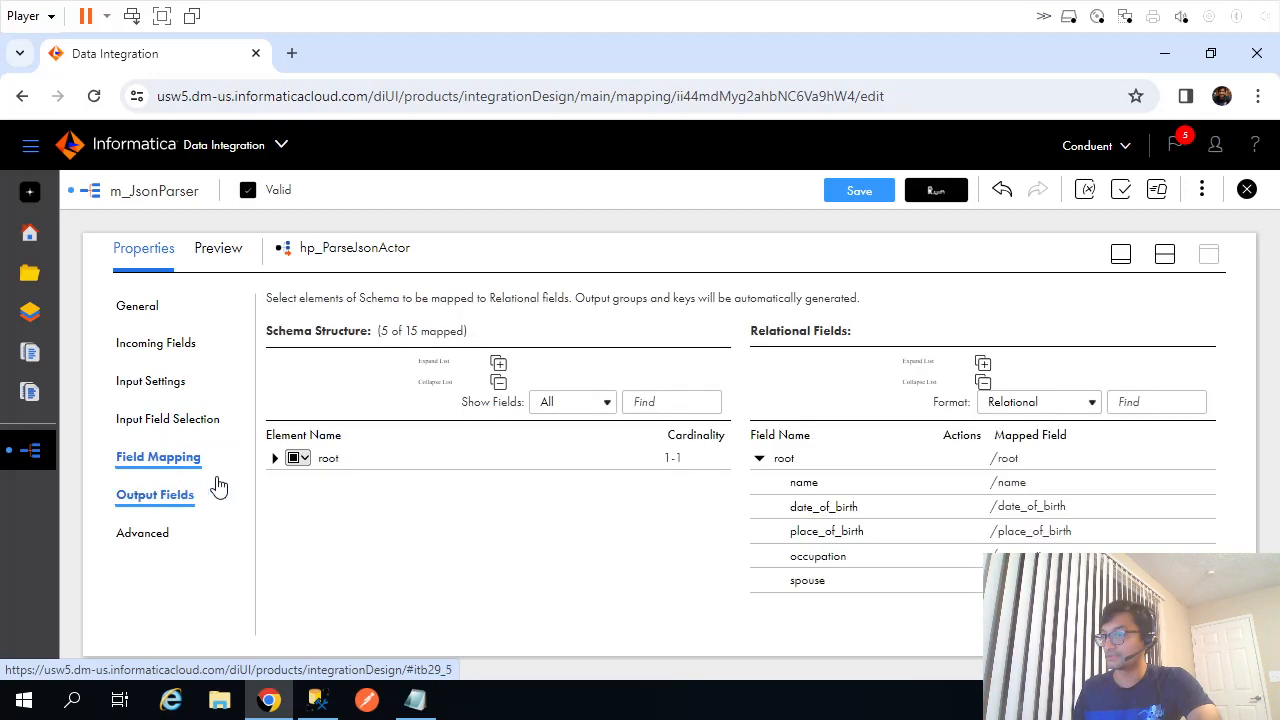
left_click(275, 459)
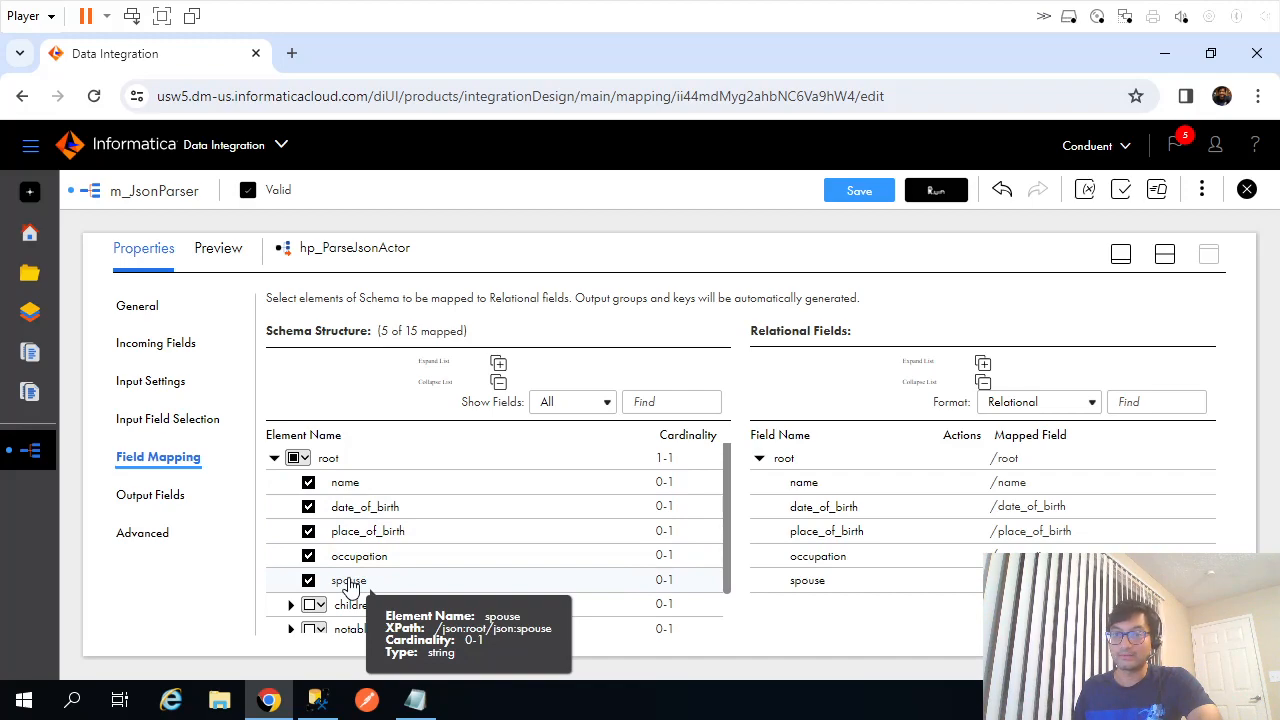
Review the name, place_of_birth, occupation and spouse fields in BigB.json.
left_click(415, 700)
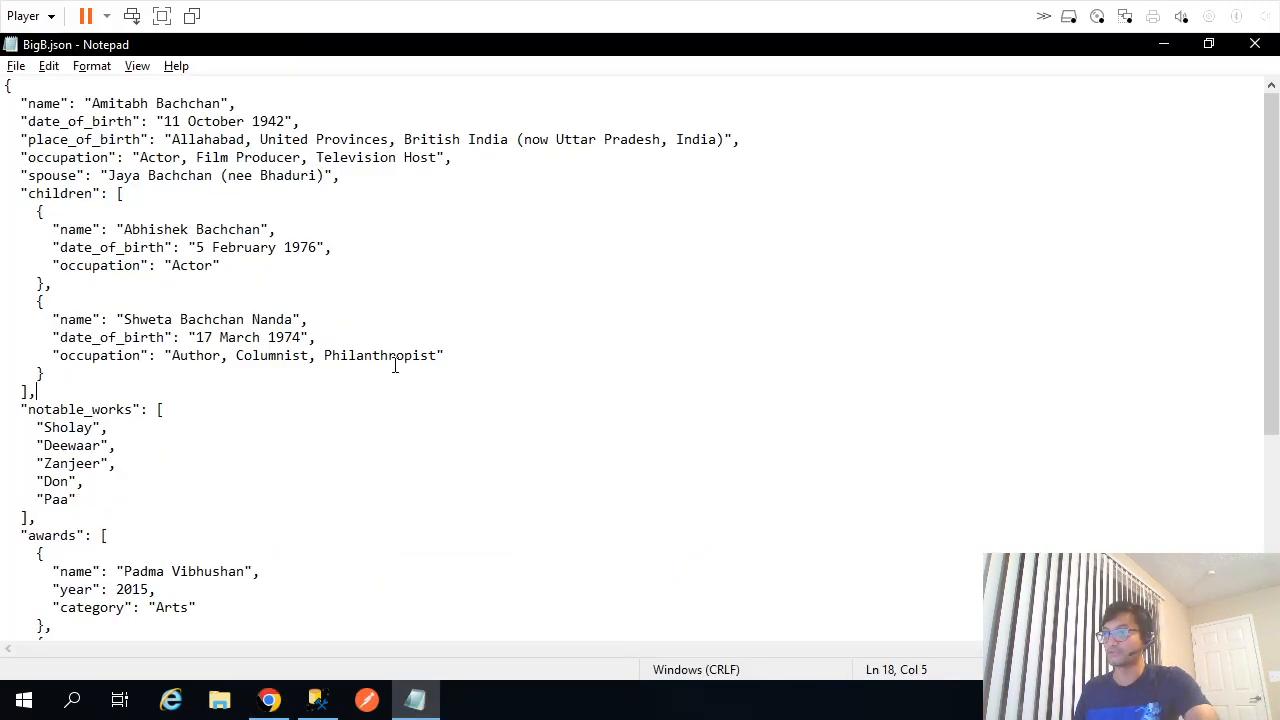
left_click(50, 103)
left_click(51, 141)
left_click(45, 160)
left_click(45, 178)
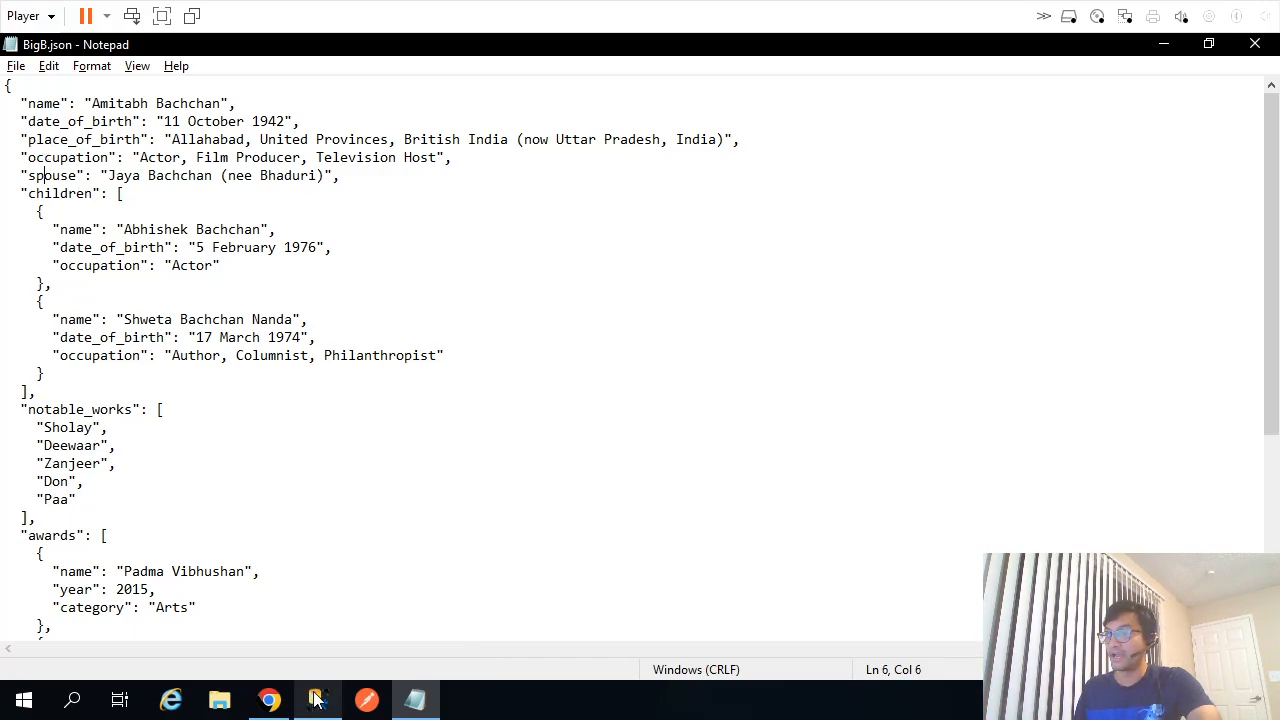
Select the tgt_ActorInfo target on the mapping canvas and return to SQL Server Management Studio.
left_click(270, 700)
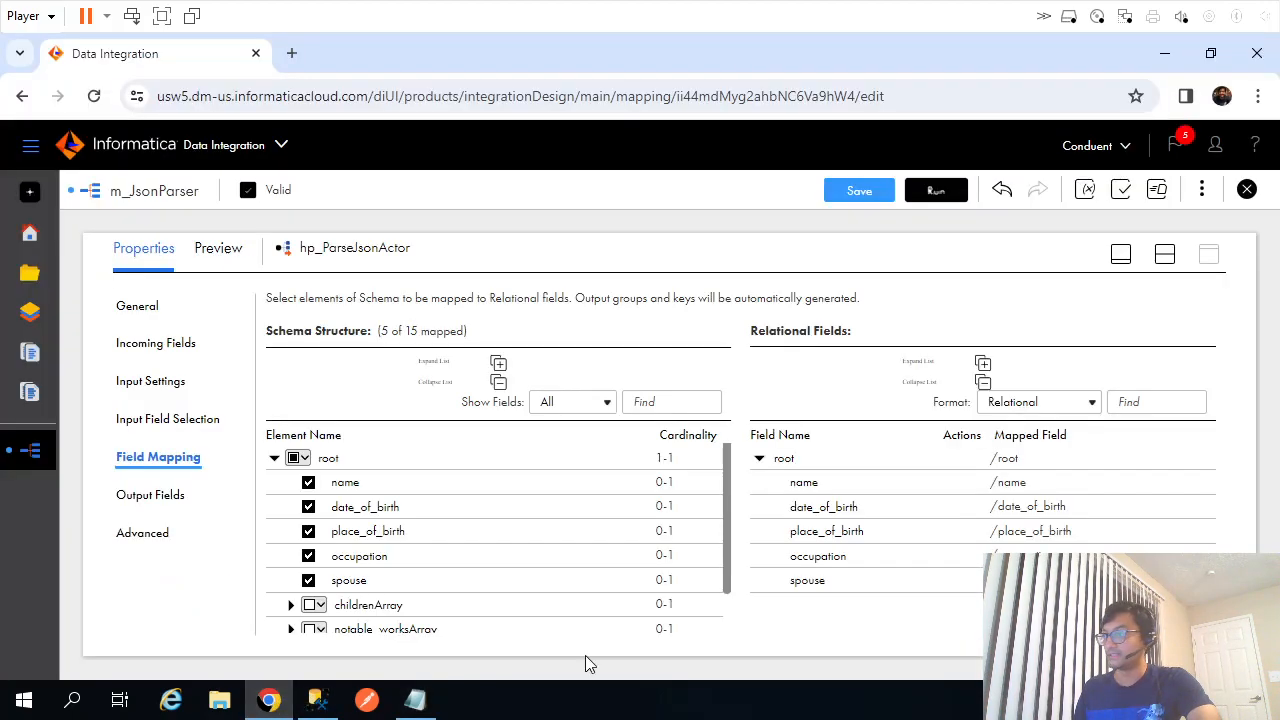
left_click(1168, 258)
left_click(850, 342)
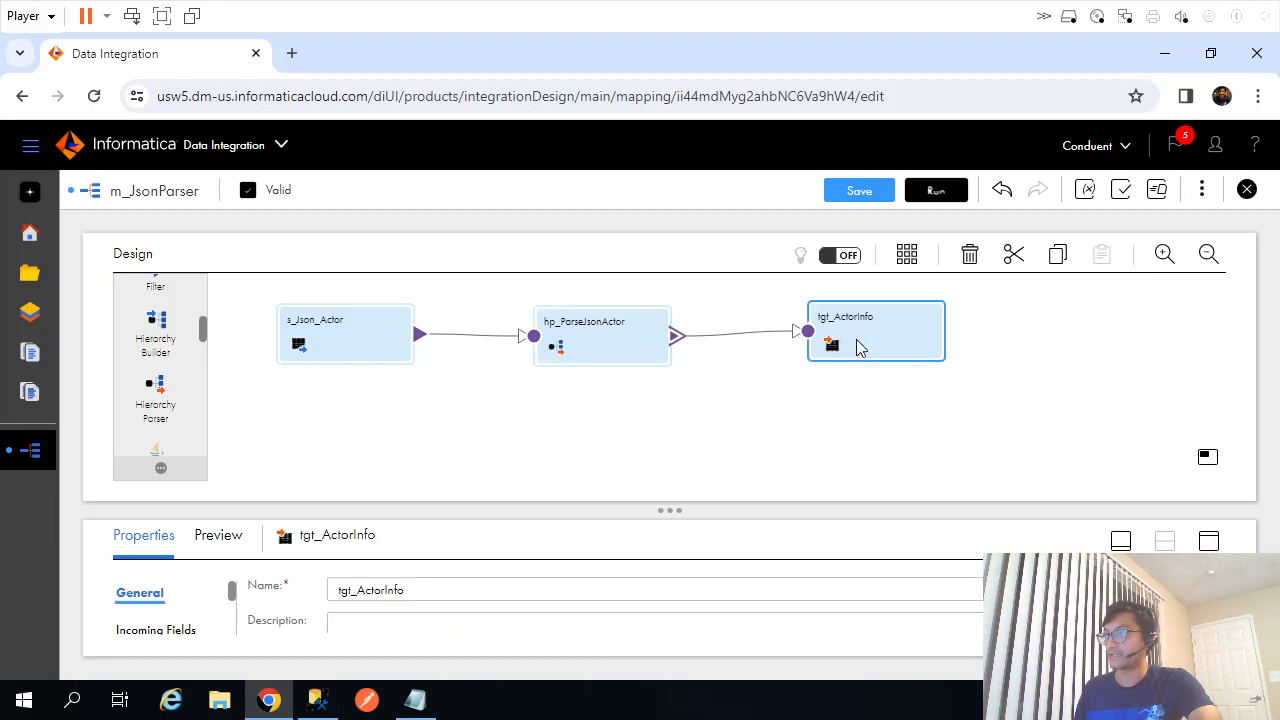
left_click(320, 700)
left_click(718, 306)
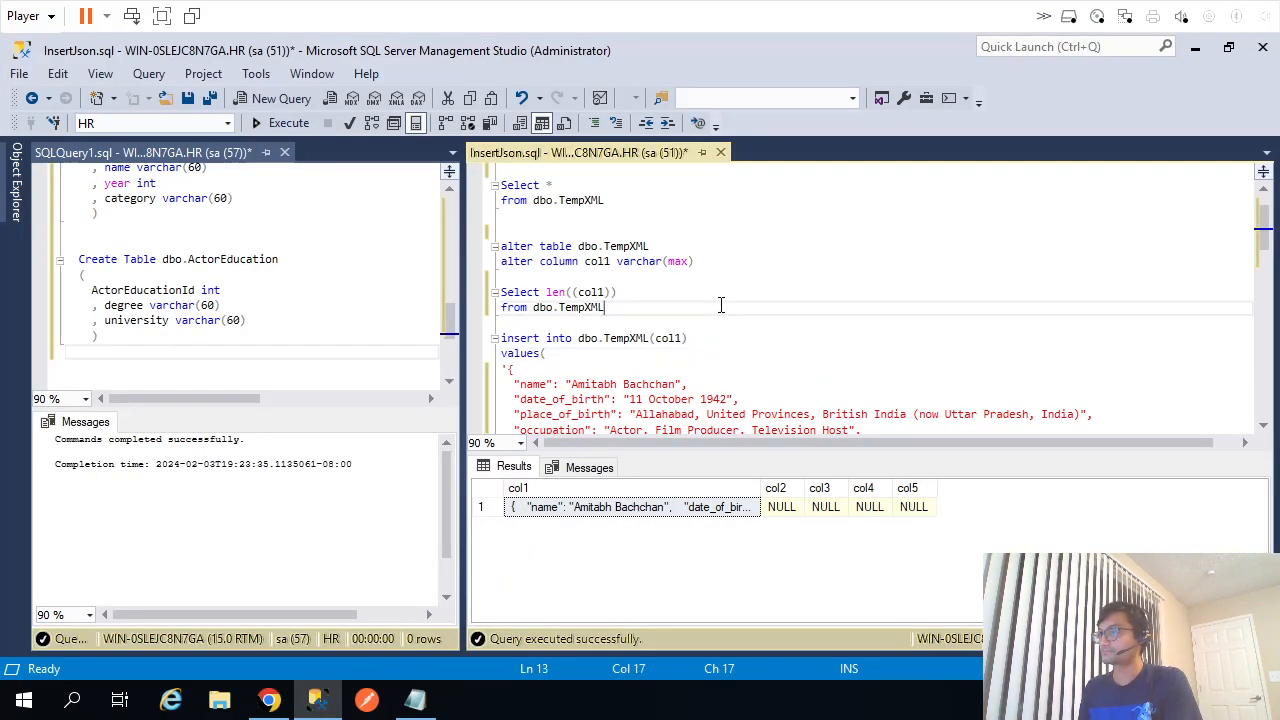
Run the 'Select * from dbo.actorInfo' query at the end of the script.
key("ctrl+End")
key("shift+Up")
key("shift+Up")
key("F5")
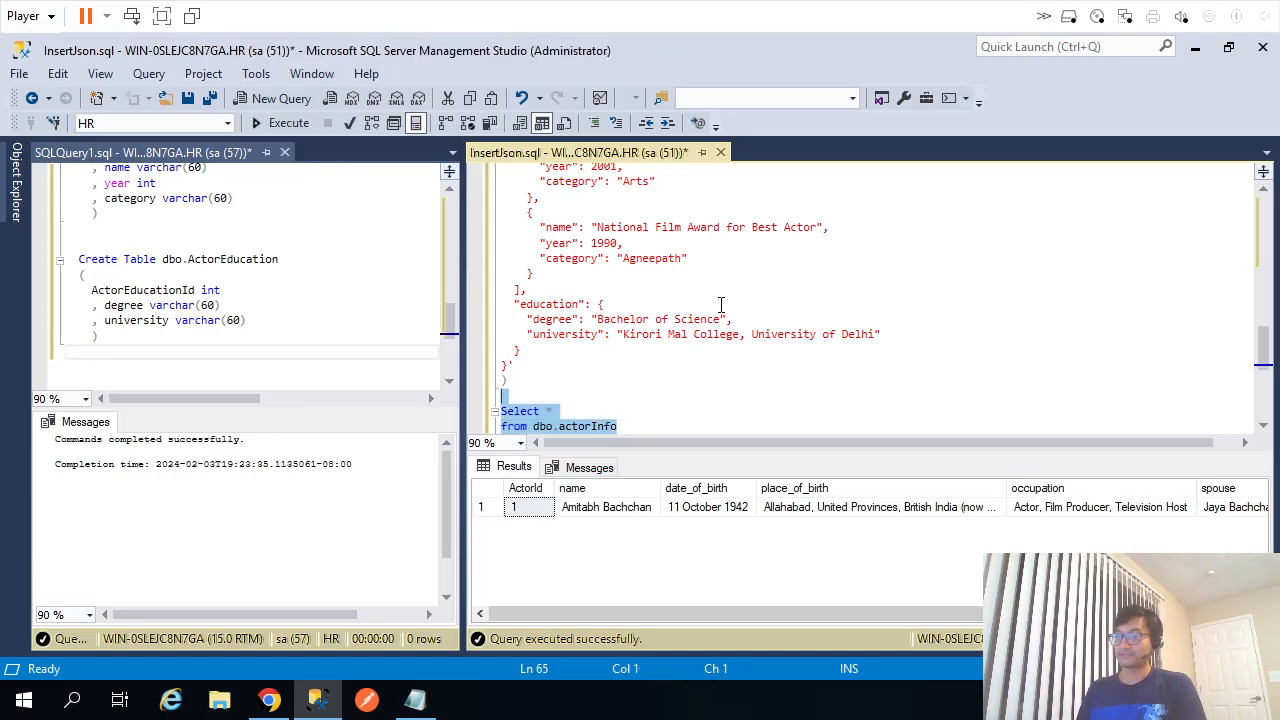
Compare the five top-level actor fields in BigB.json with the actorInfo query results.
left_click(415, 700)
left_click_drag(21, 103, 355, 184)
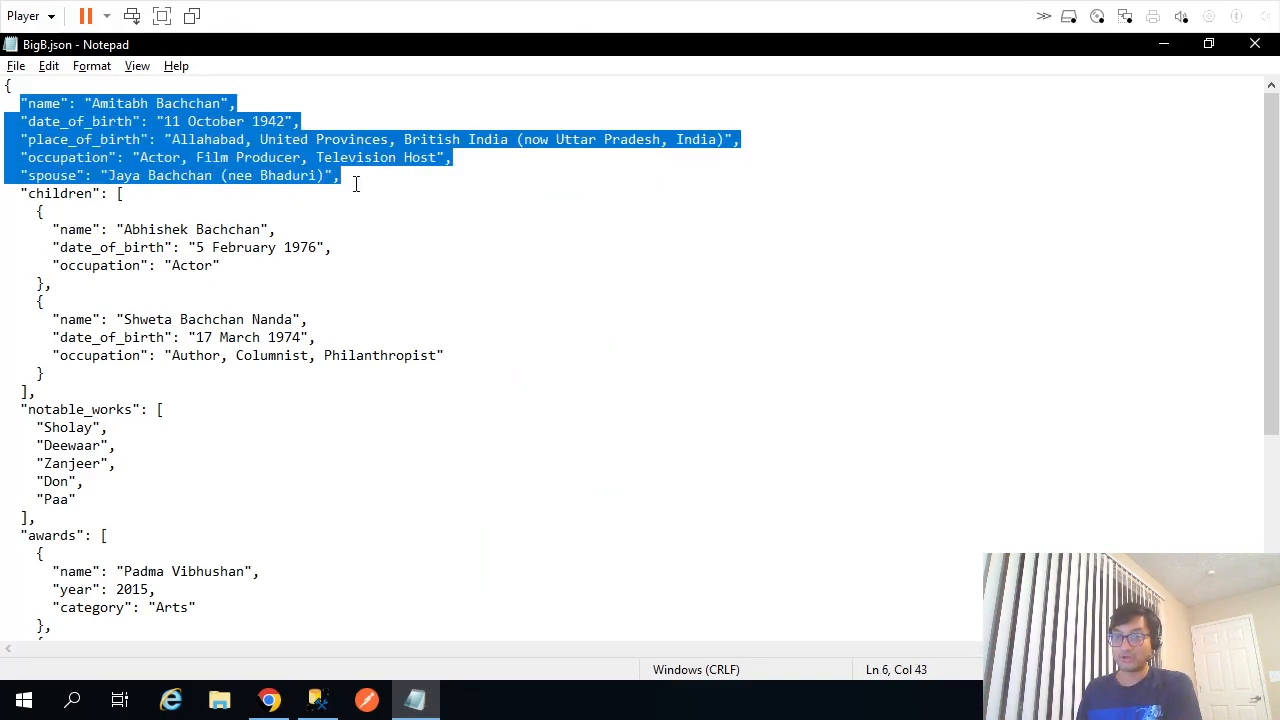
left_click(318, 700)
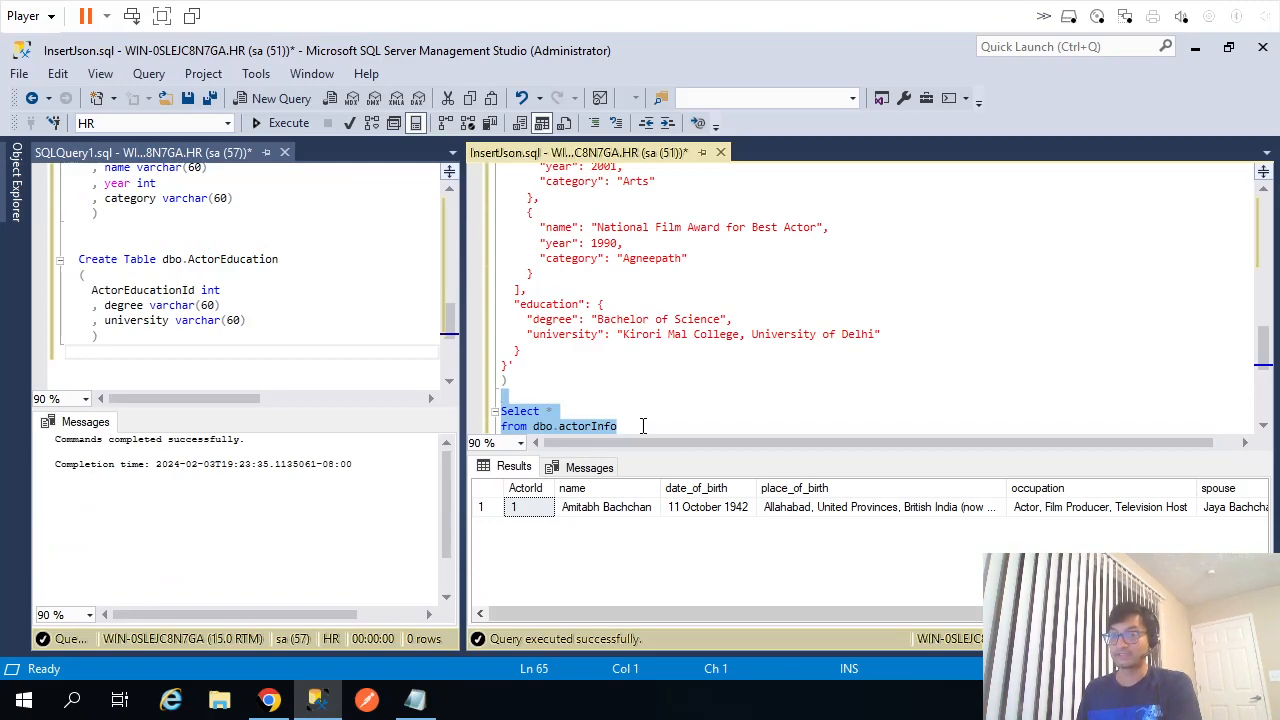
left_click(415, 700)
left_click(574, 393)
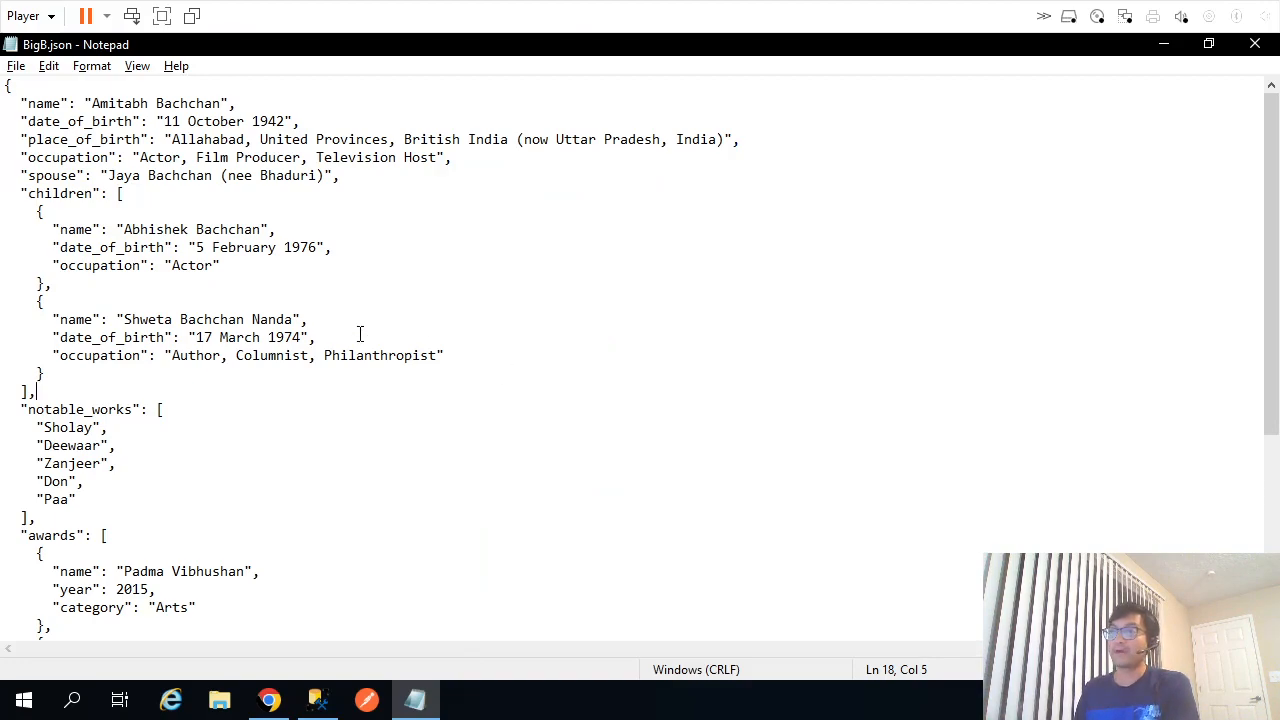
Select the top-level actor fields name through spouse in BigB.json.
scroll(58, 418, "down", 6)
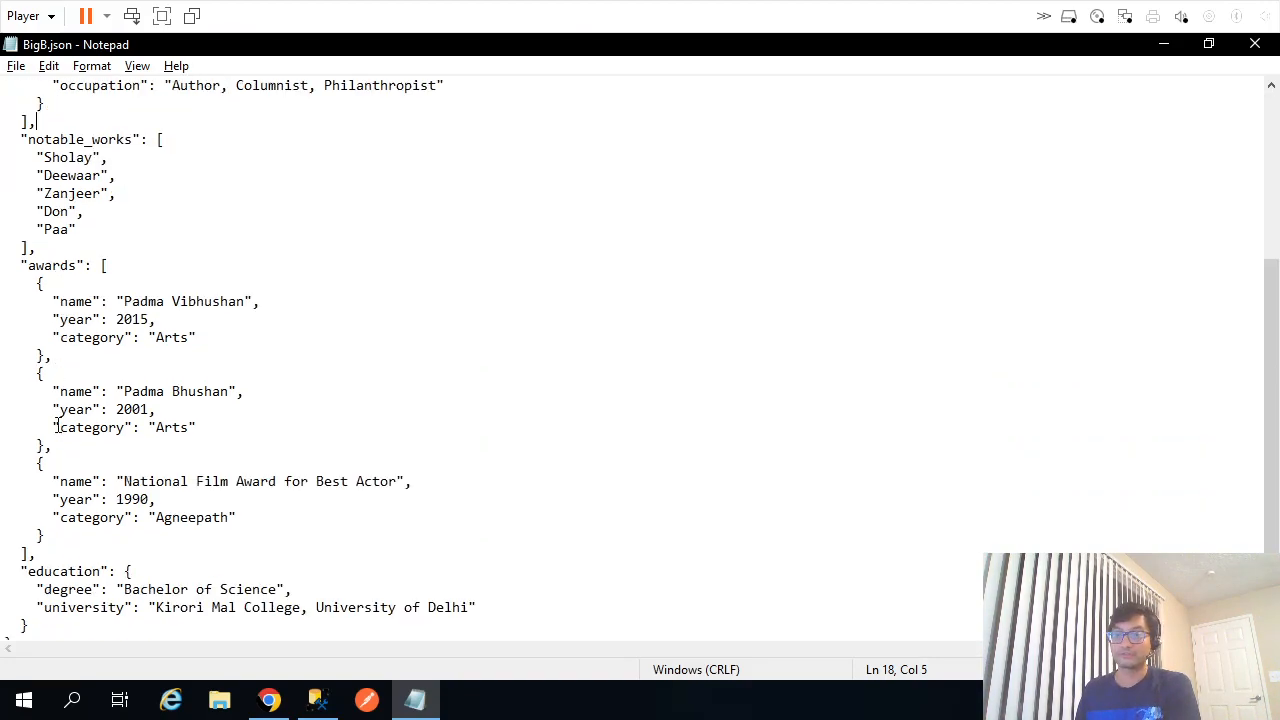
scroll(58, 418, "up", 6)
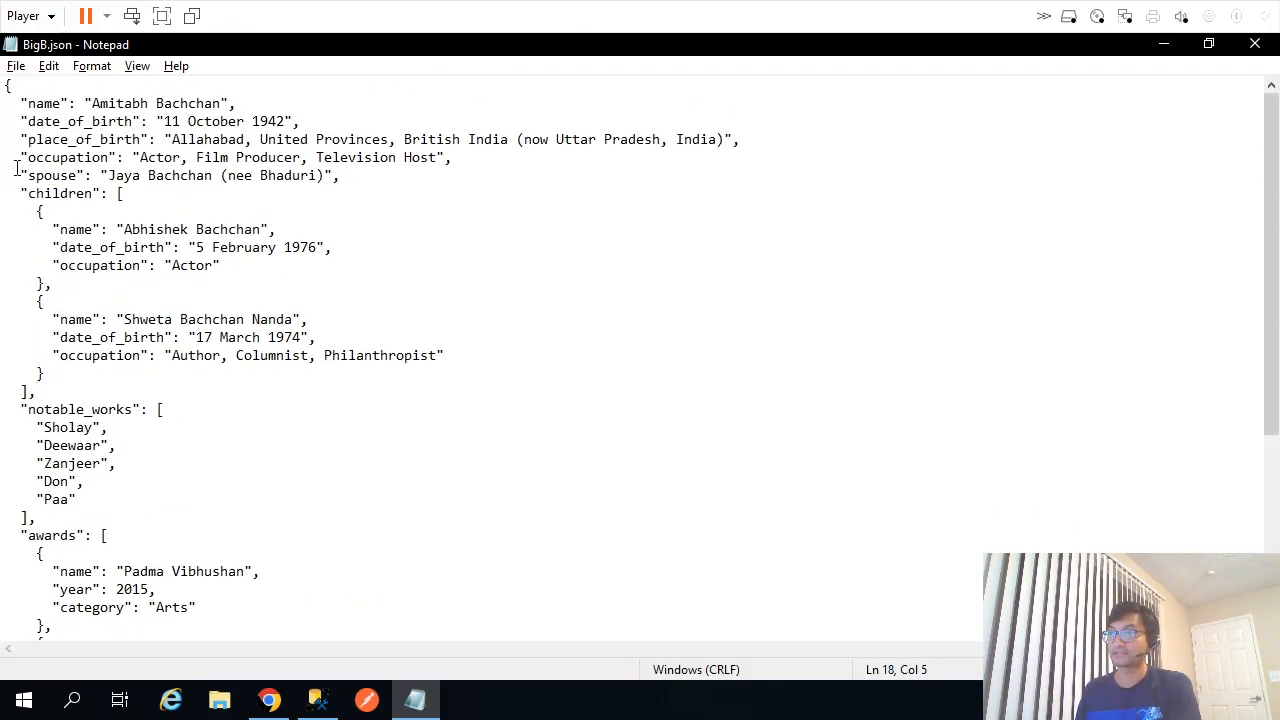
left_click_drag(20, 103, 342, 176)
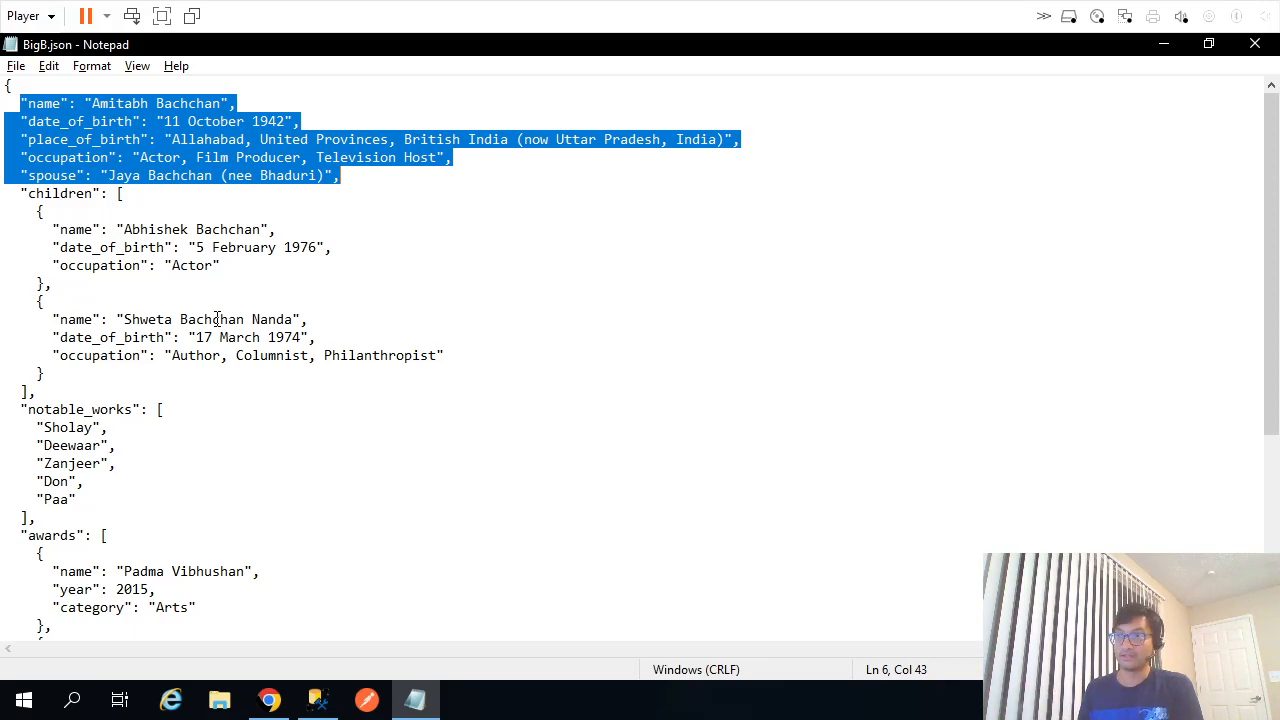
left_click(140, 157)
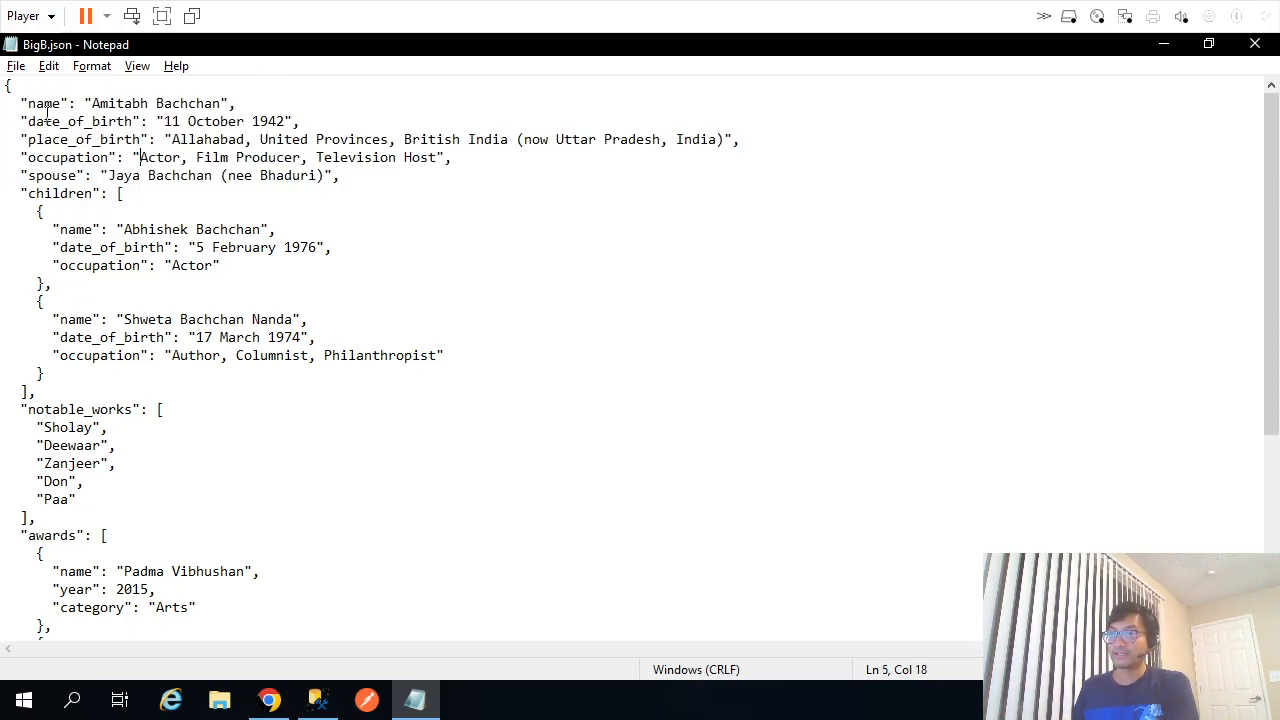
left_click_drag(28, 103, 368, 173)
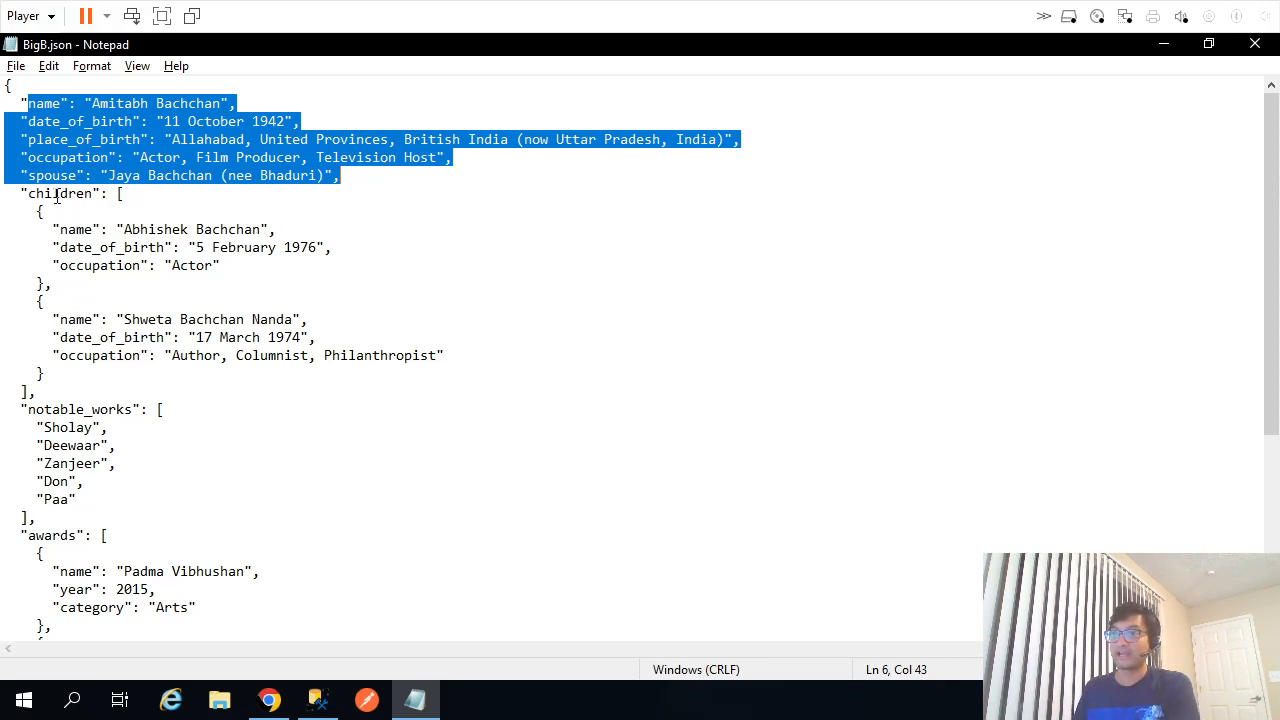
Highlight the children, notable_works, awards and education keys, then add a blank line at the top.
double_click(110, 195)
double_click(52, 410)
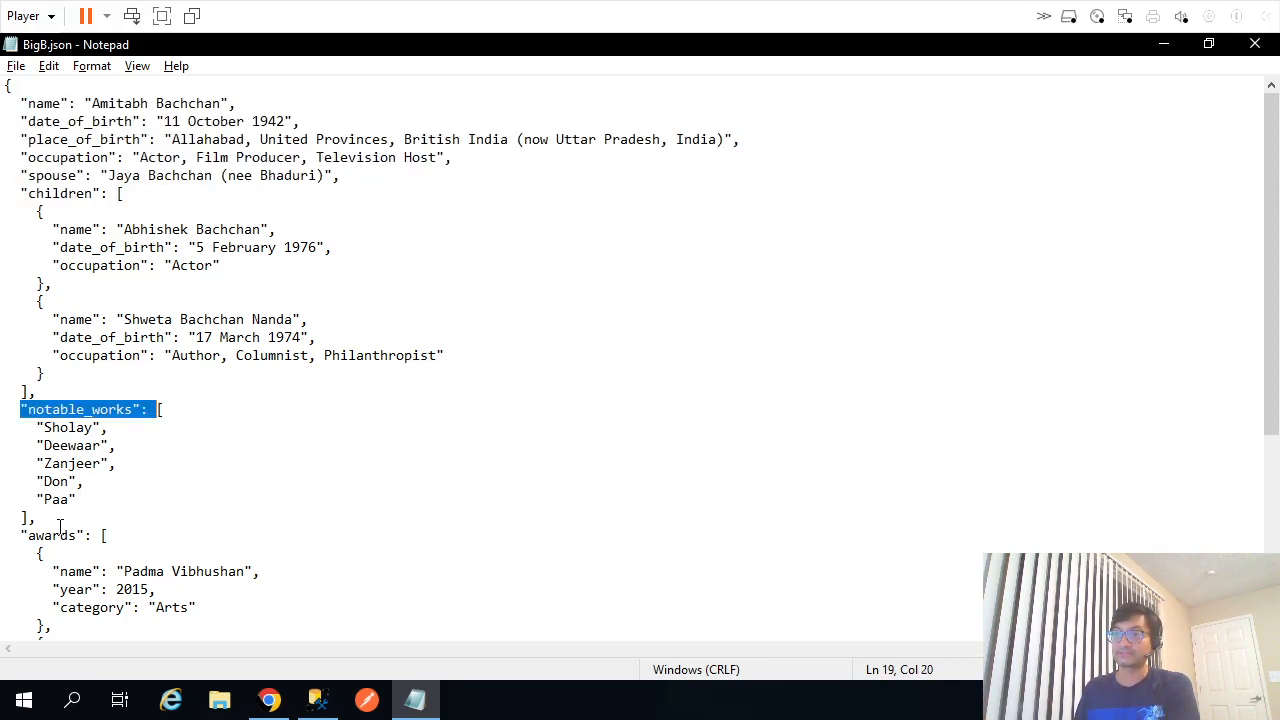
double_click(52, 536)
scroll(346, 452, "down", 6)
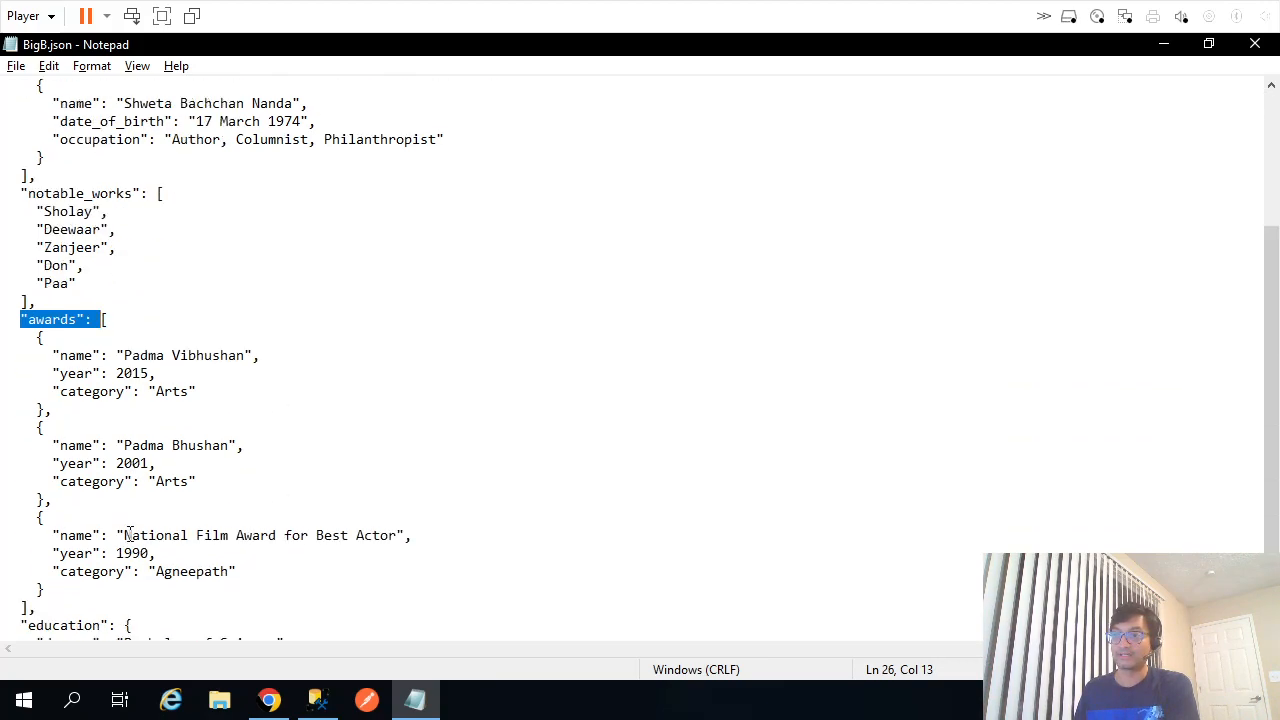
double_click(110, 532)
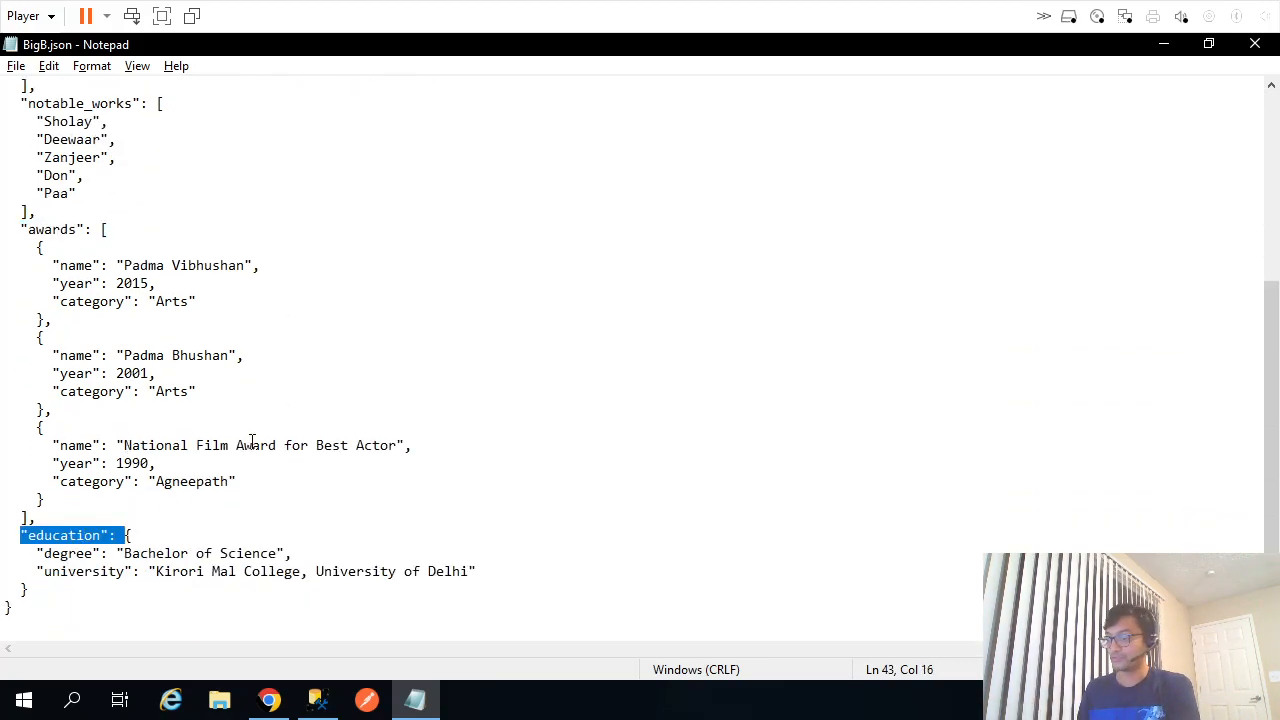
key("ctrl+Home")
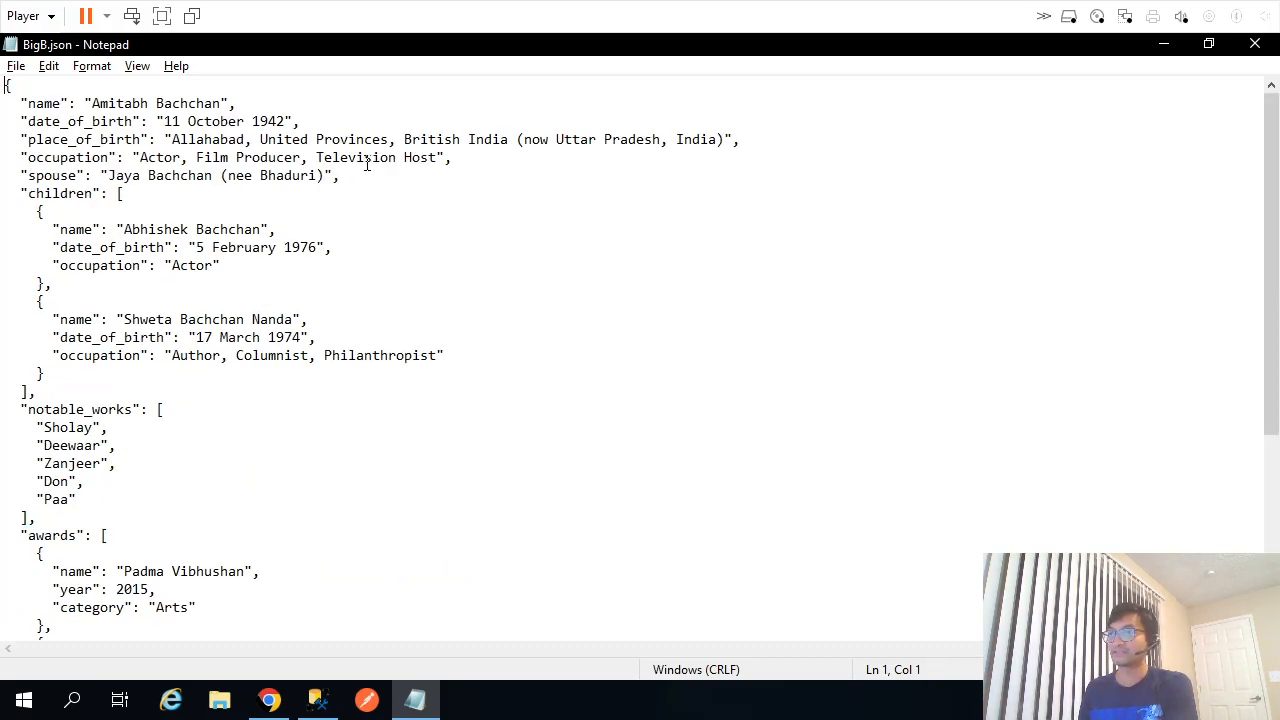
key("Return")
Type the label 'Actor' on the new first line of BigB.json.
key("Up")
type("Actor")
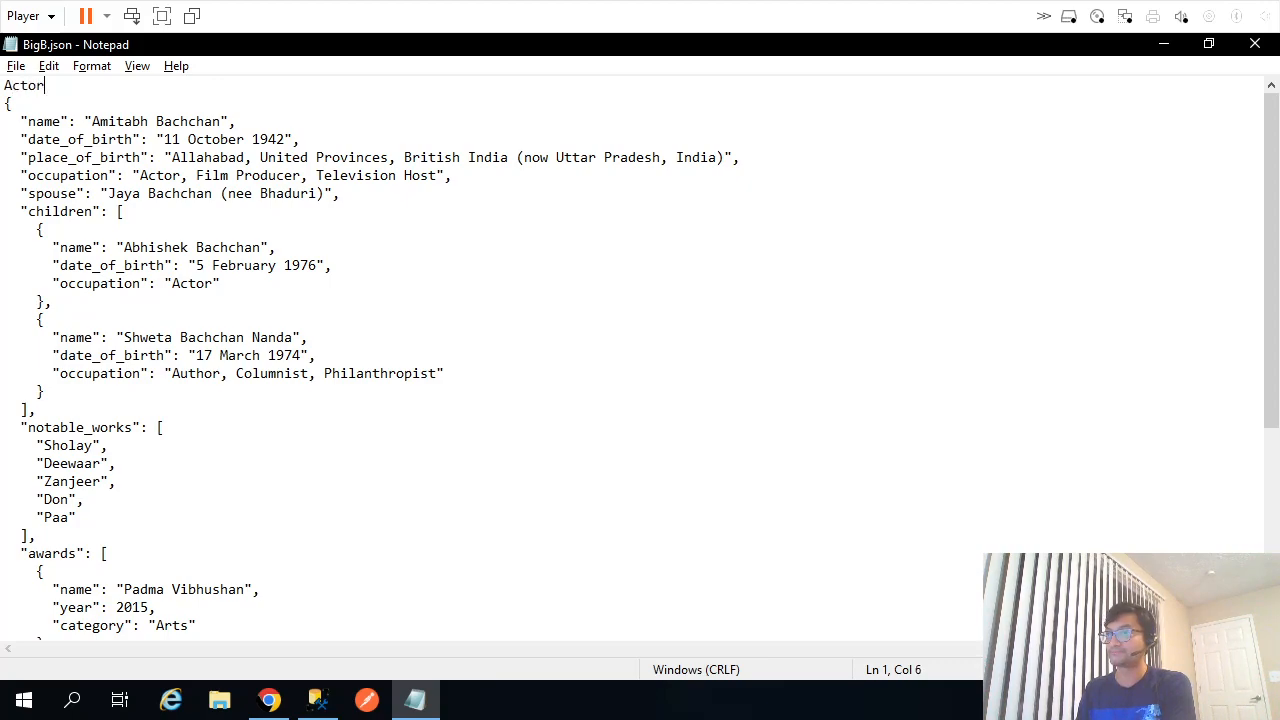
key("shift+Home")
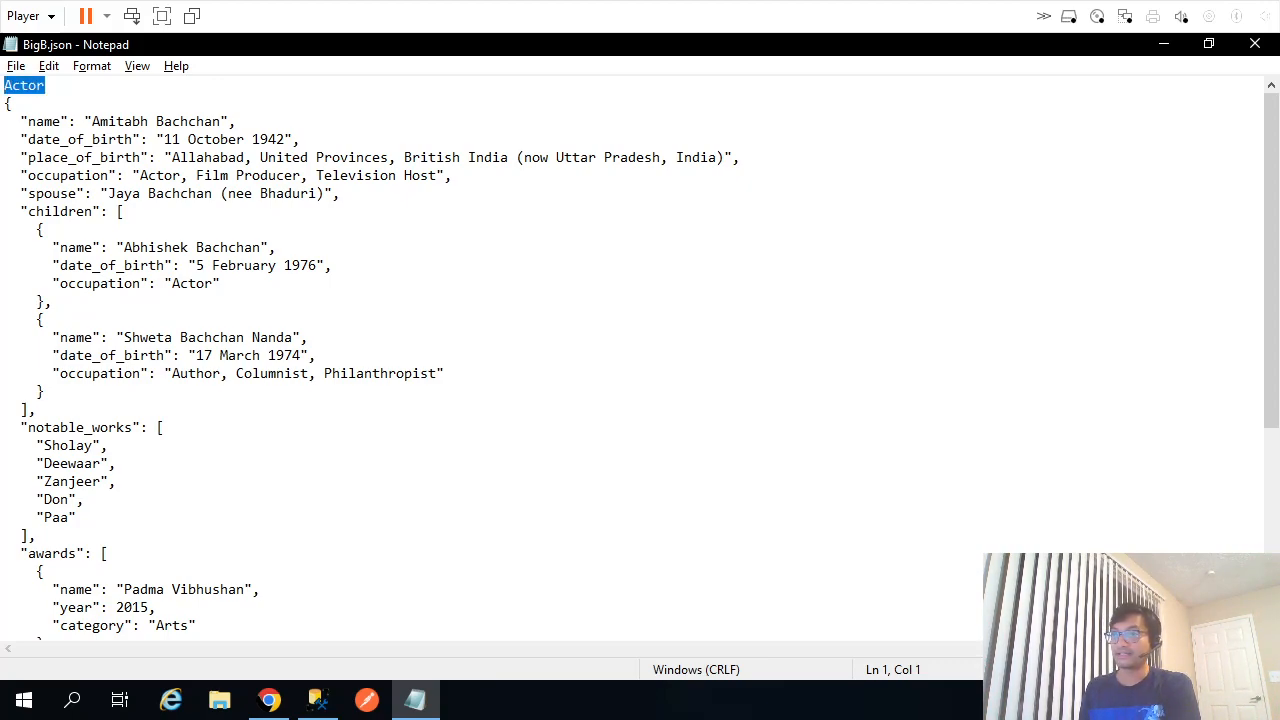
Highlight the children, notable_works, awards and education keys in turn.
double_click(60, 212)
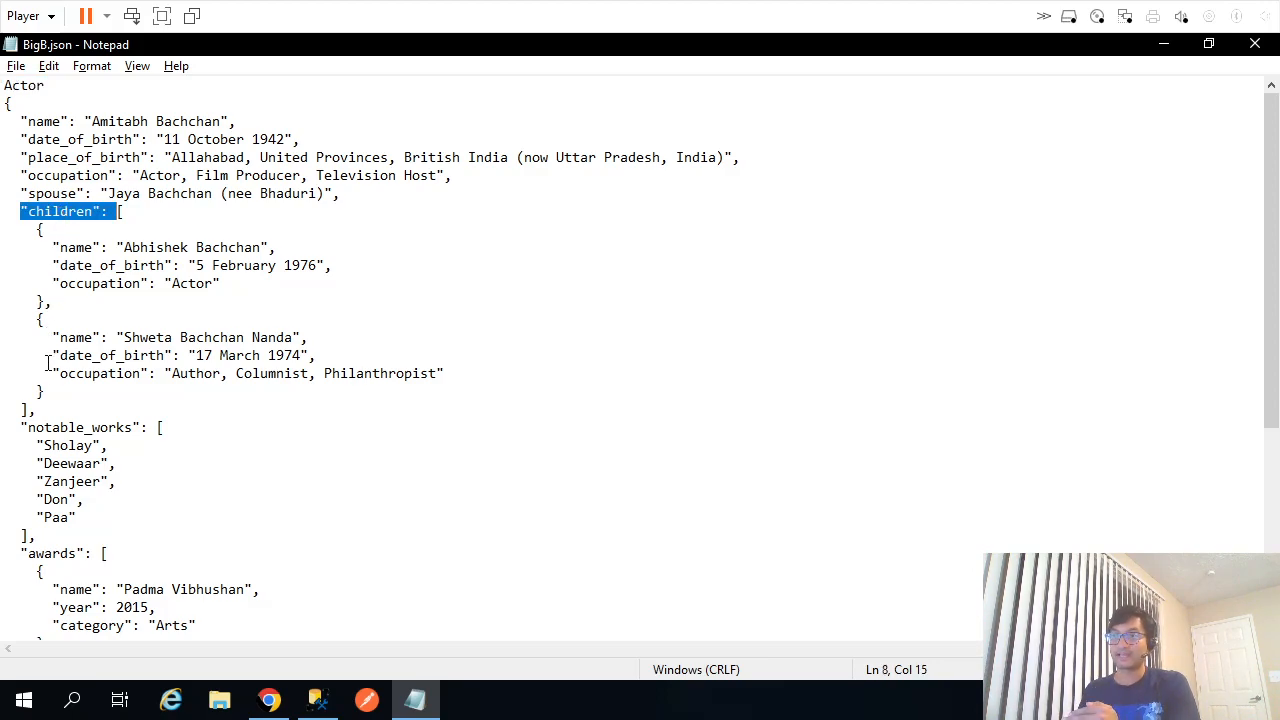
double_click(44, 432)
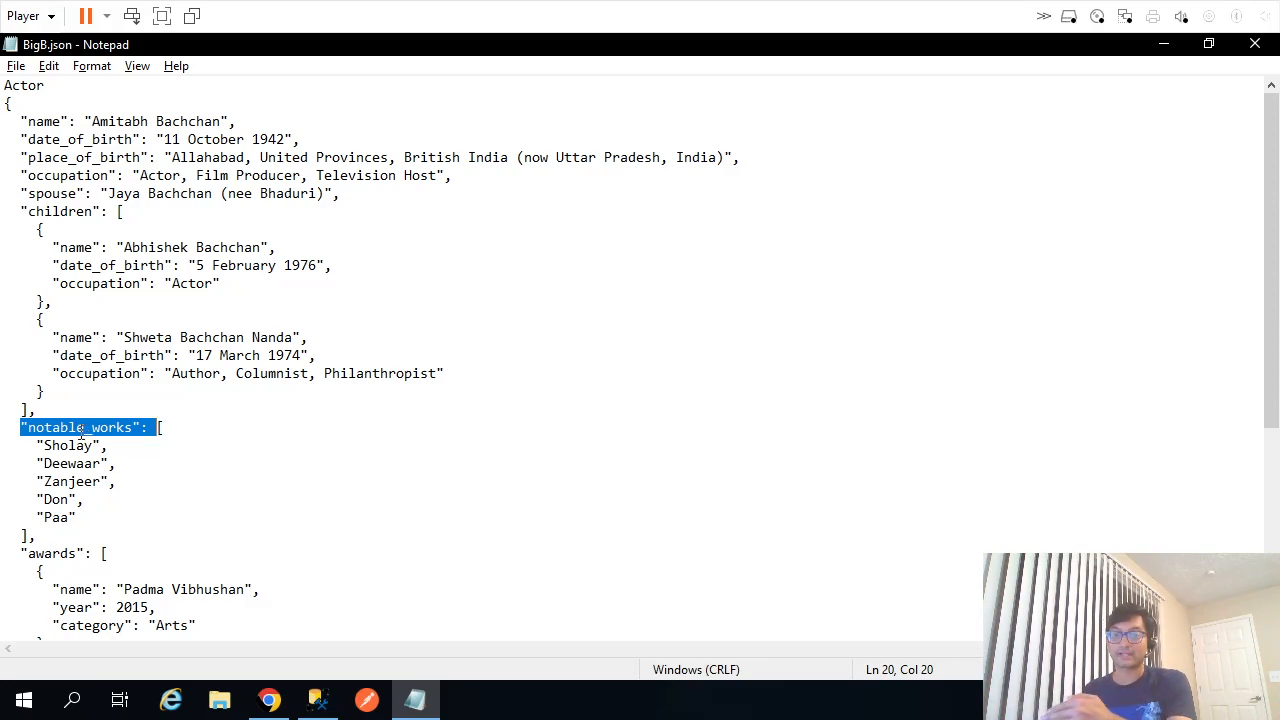
scroll(49, 426, "down", 2)
double_click(40, 446)
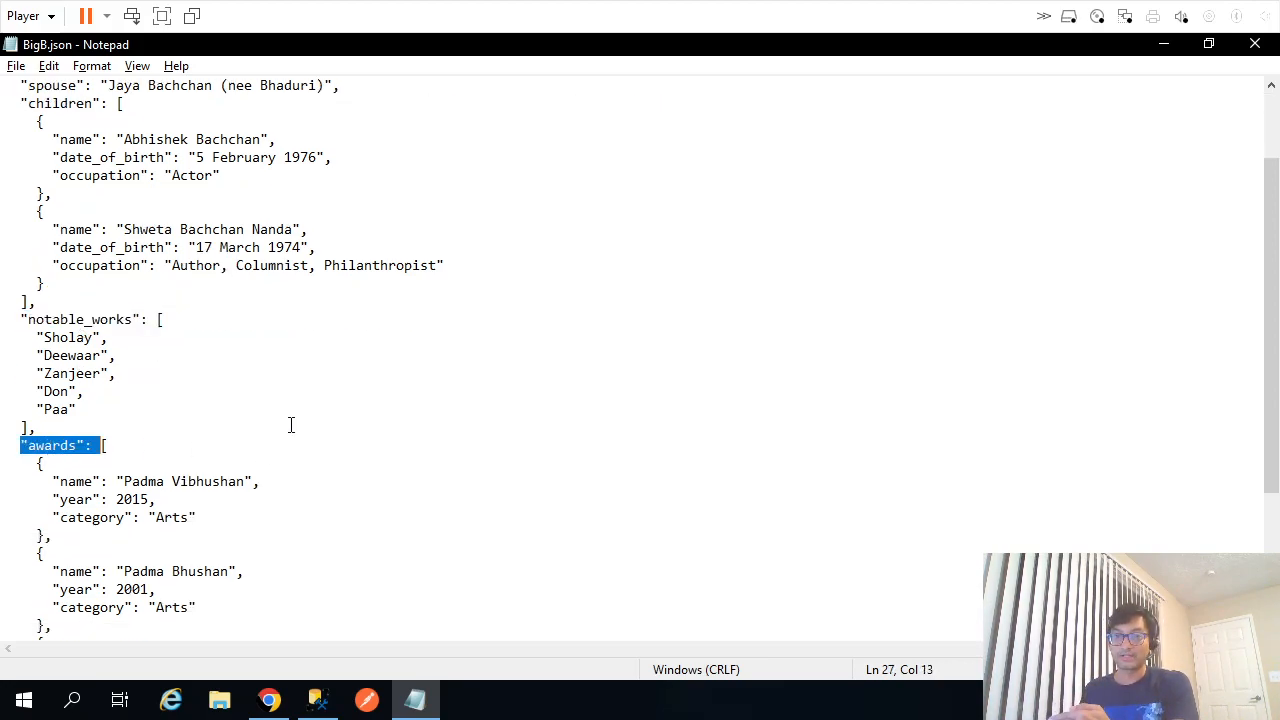
scroll(289, 426, "down", 4)
left_click(62, 537)
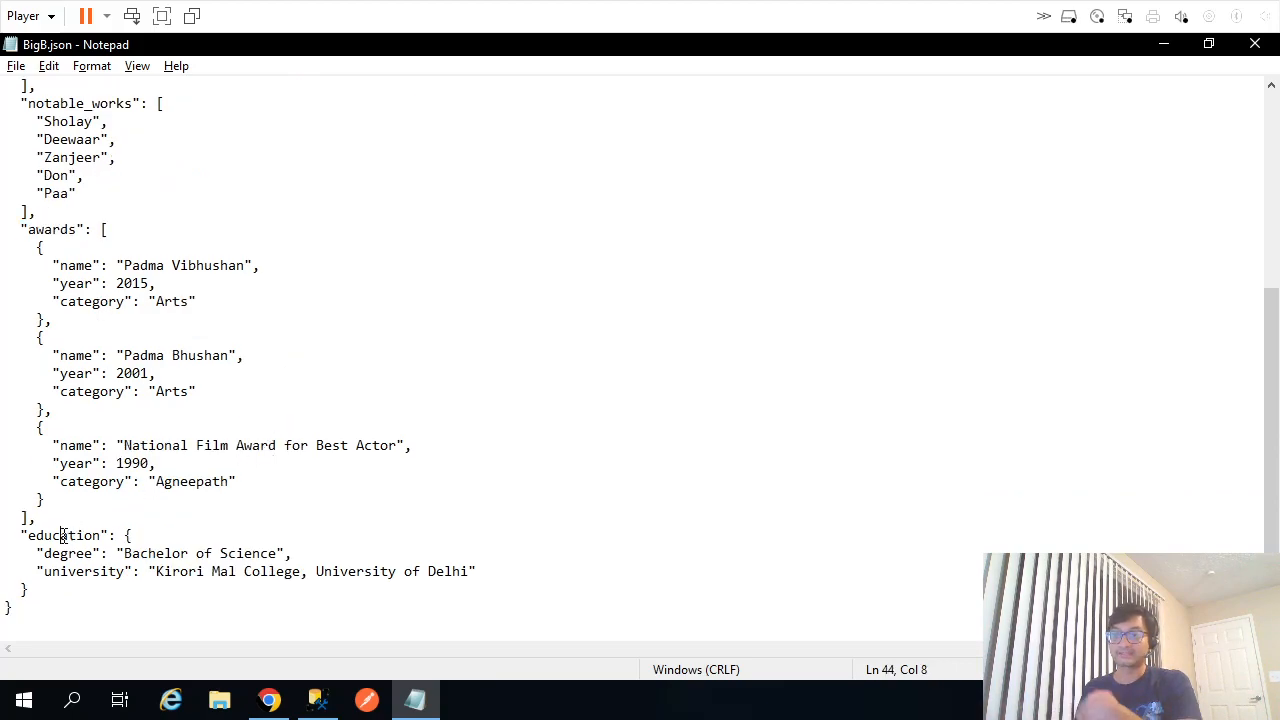
double_click(62, 537)
scroll(240, 400, "up", 6)
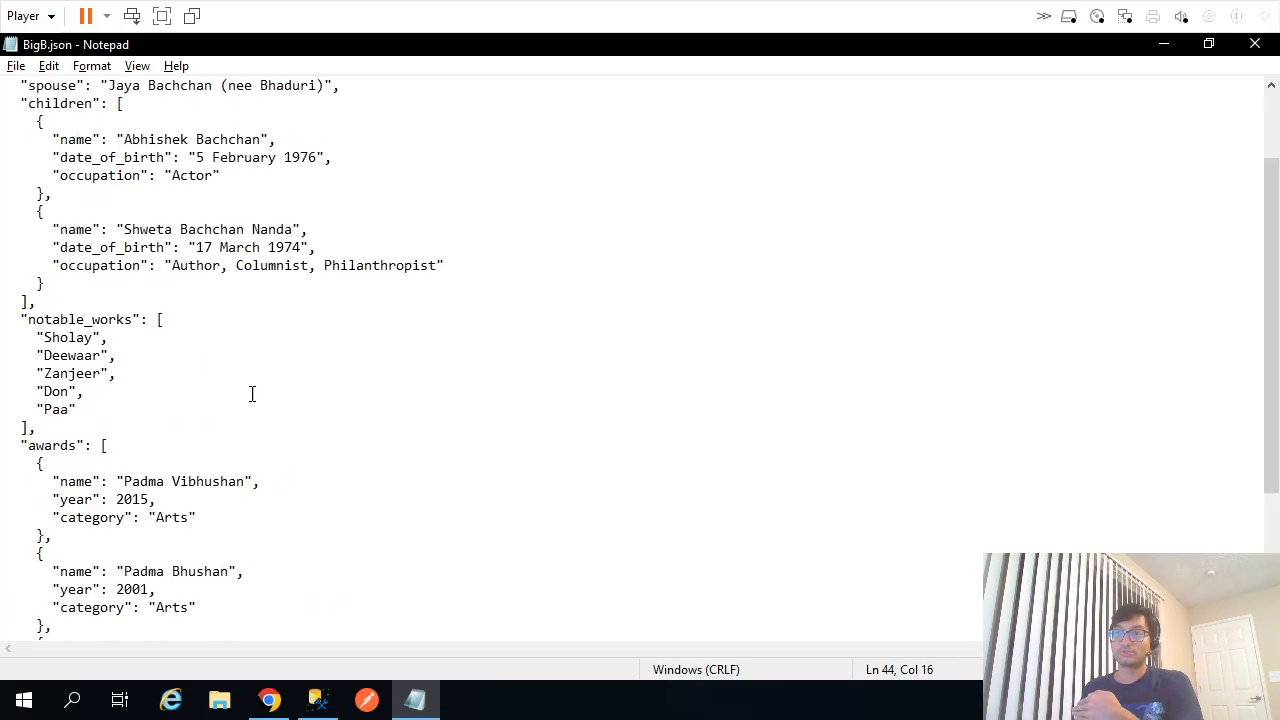
Alternate between the Actor label and the children key to compare root and child levels.
double_click(32, 86)
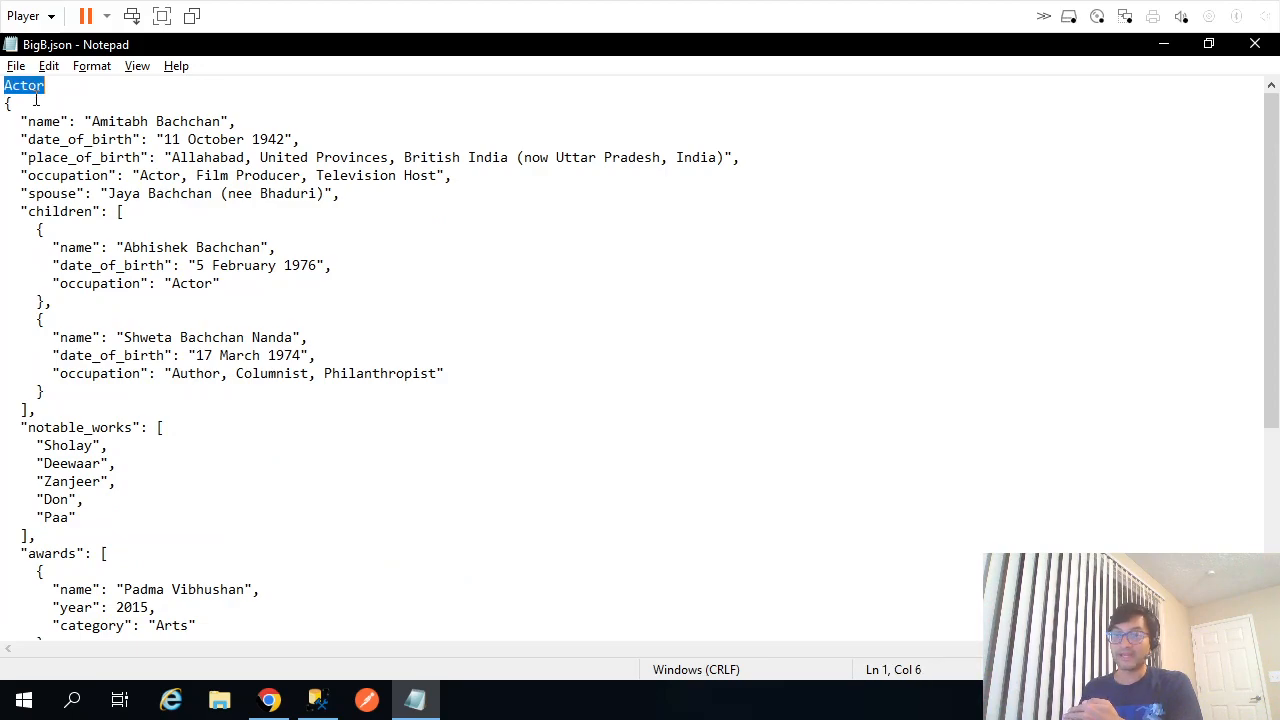
double_click(66, 212)
left_click(68, 427)
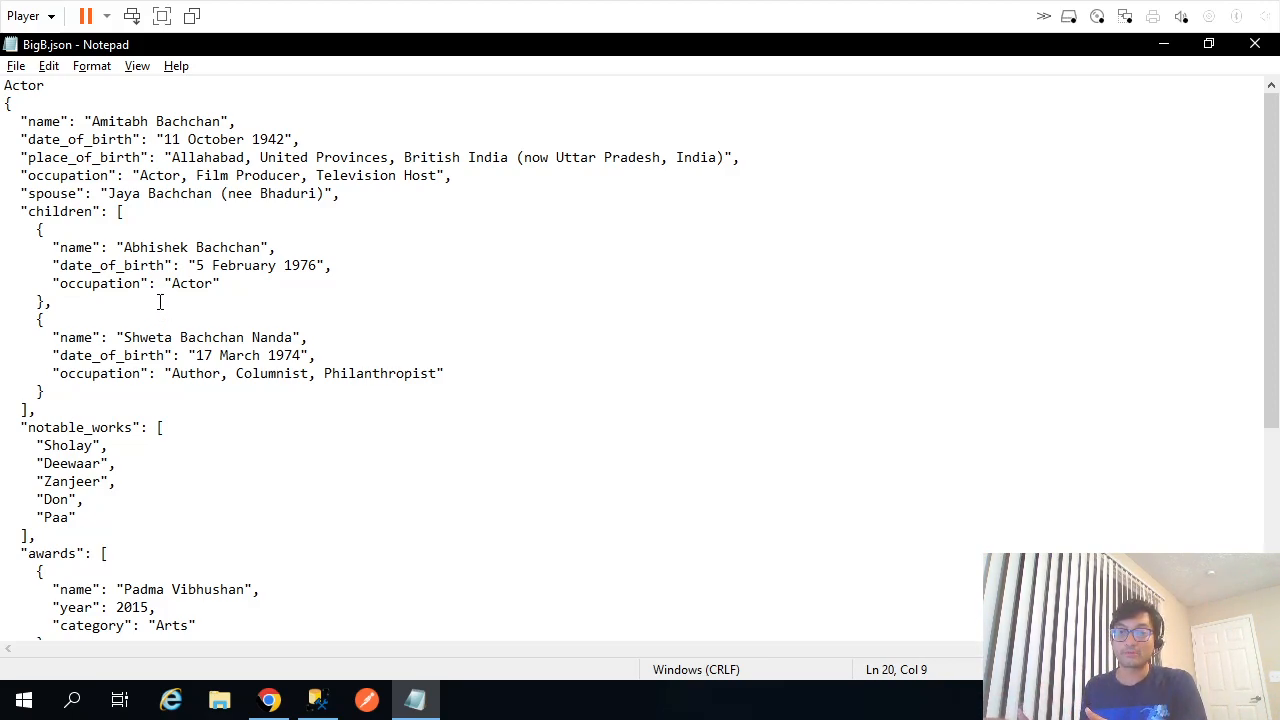
left_click(24, 85)
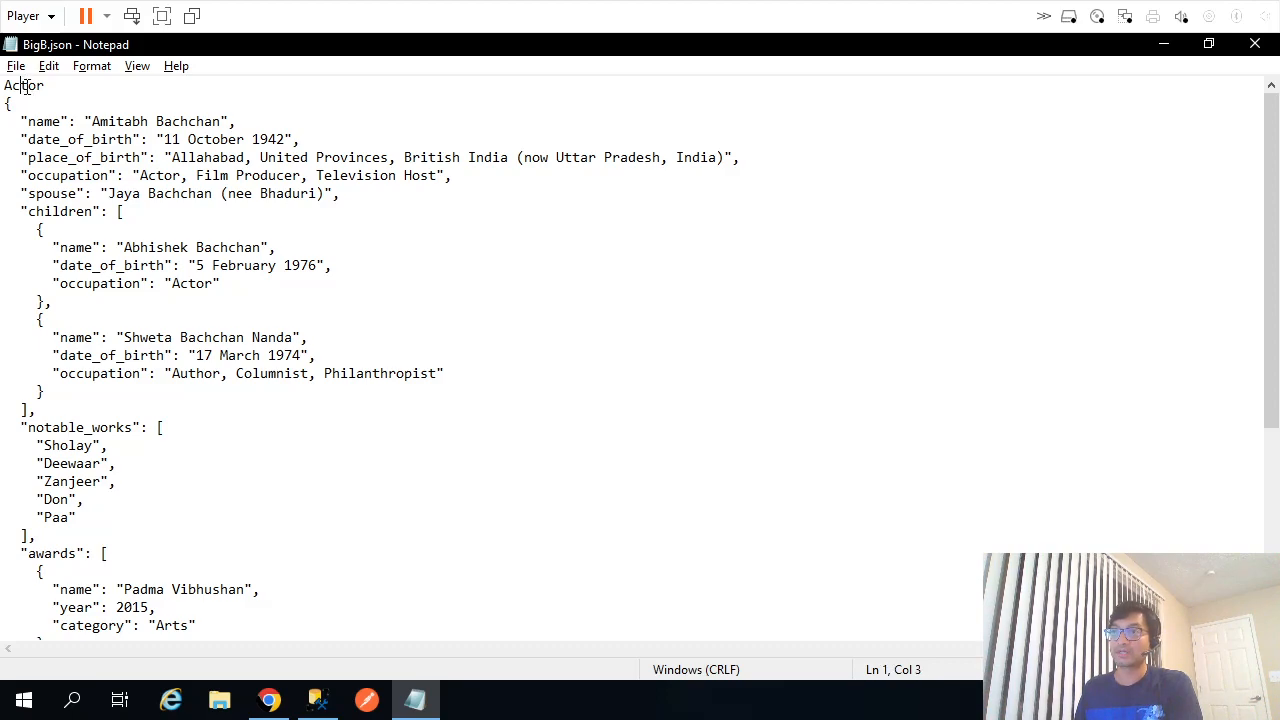
double_click(70, 214)
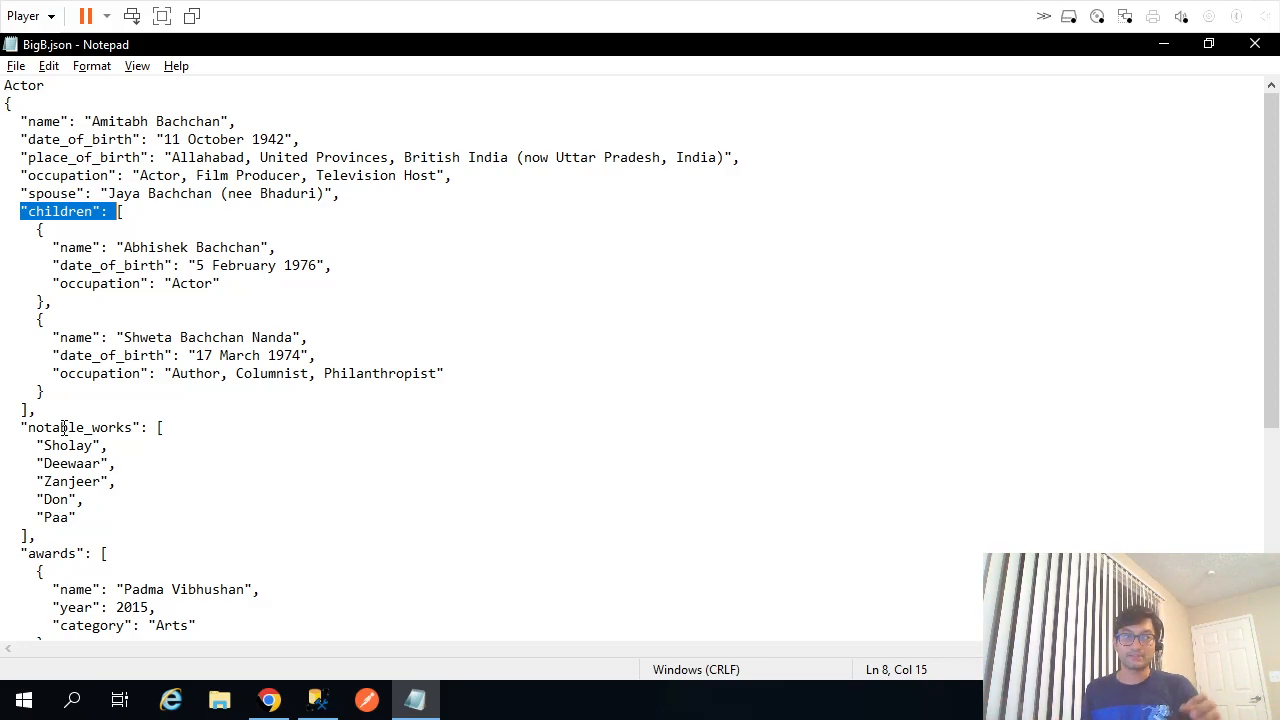
double_click(30, 85)
left_click(57, 212)
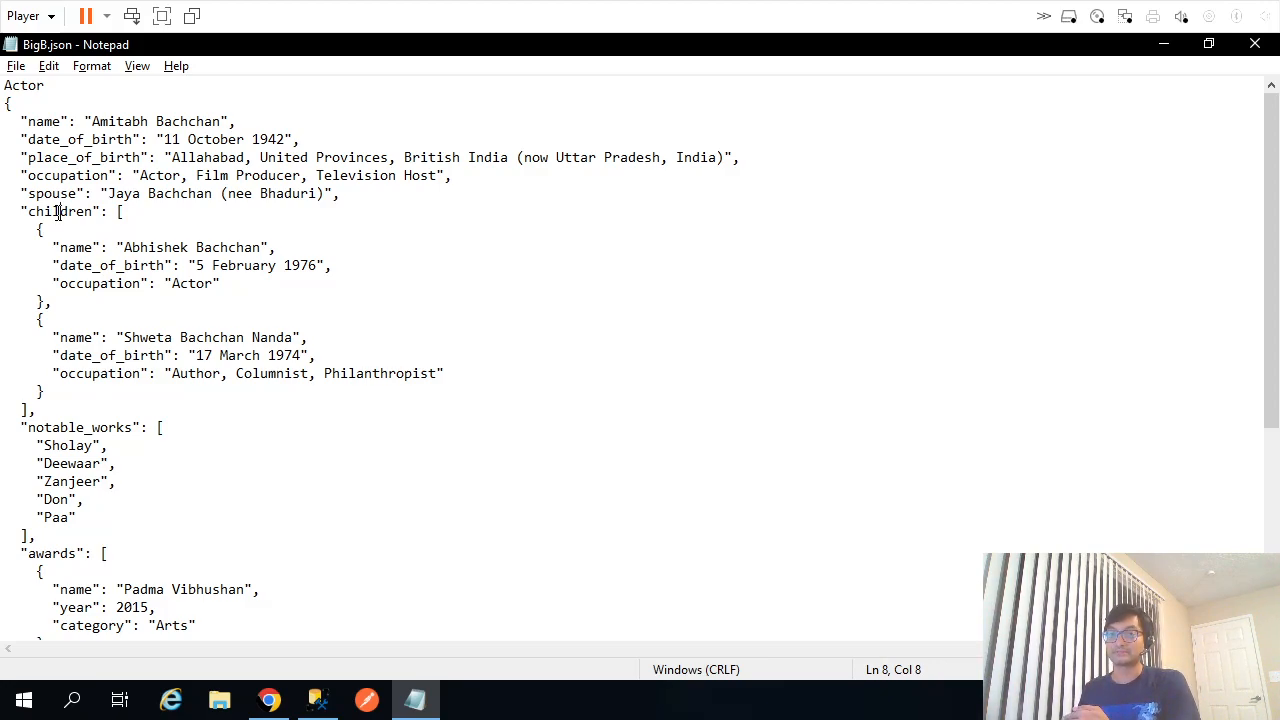
double_click(57, 212)
double_click(20, 86)
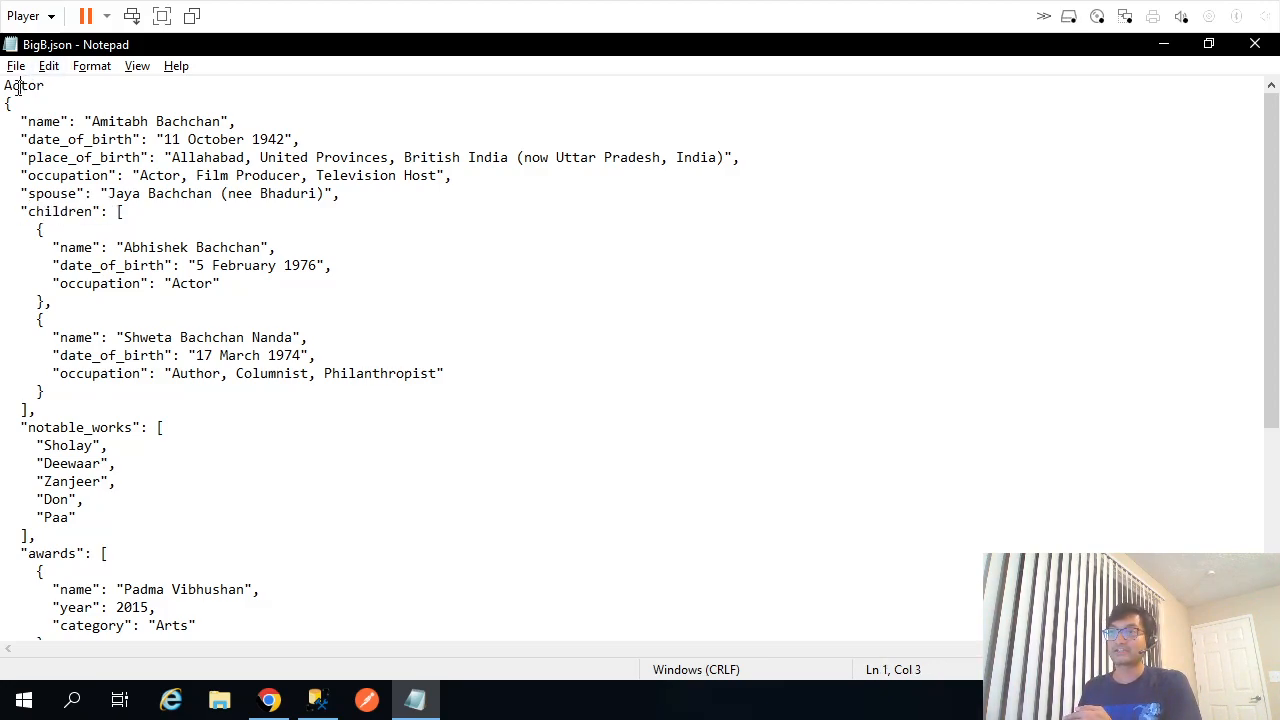
double_click(57, 212)
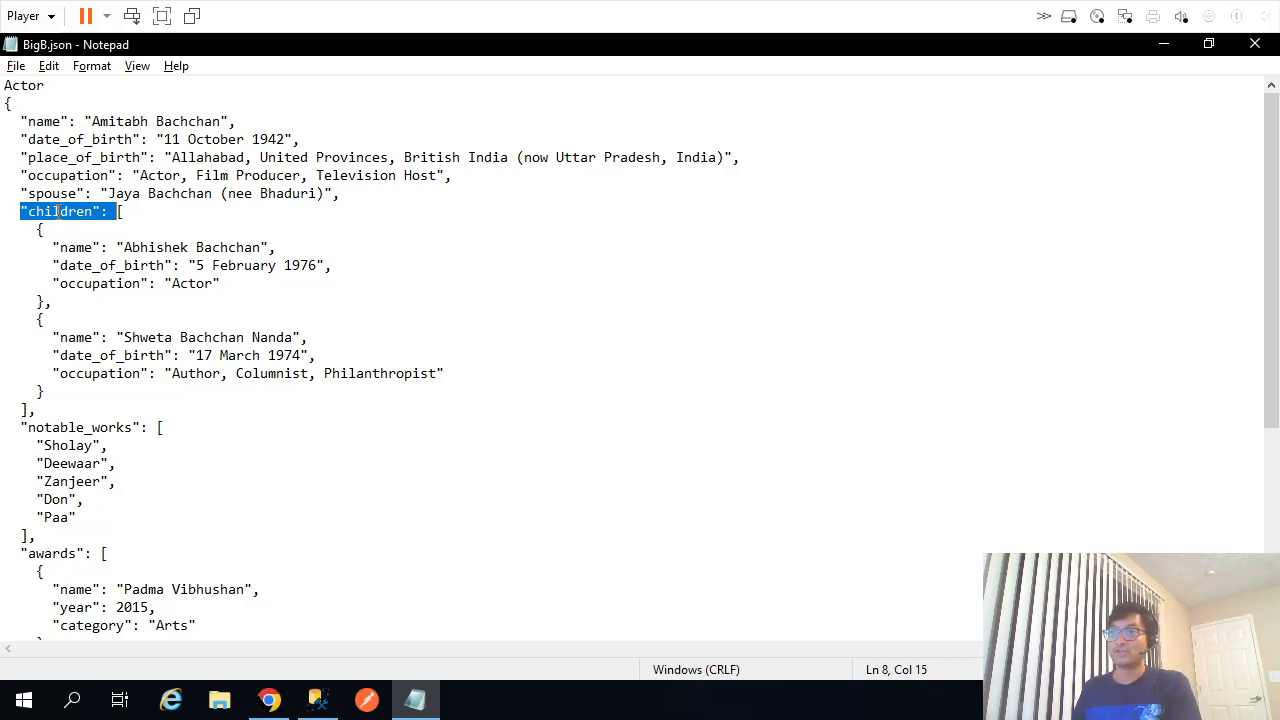
Walk again through Actor, children, notable_works, awards and education, then switch to SQL Server Management Studio.
double_click(44, 86)
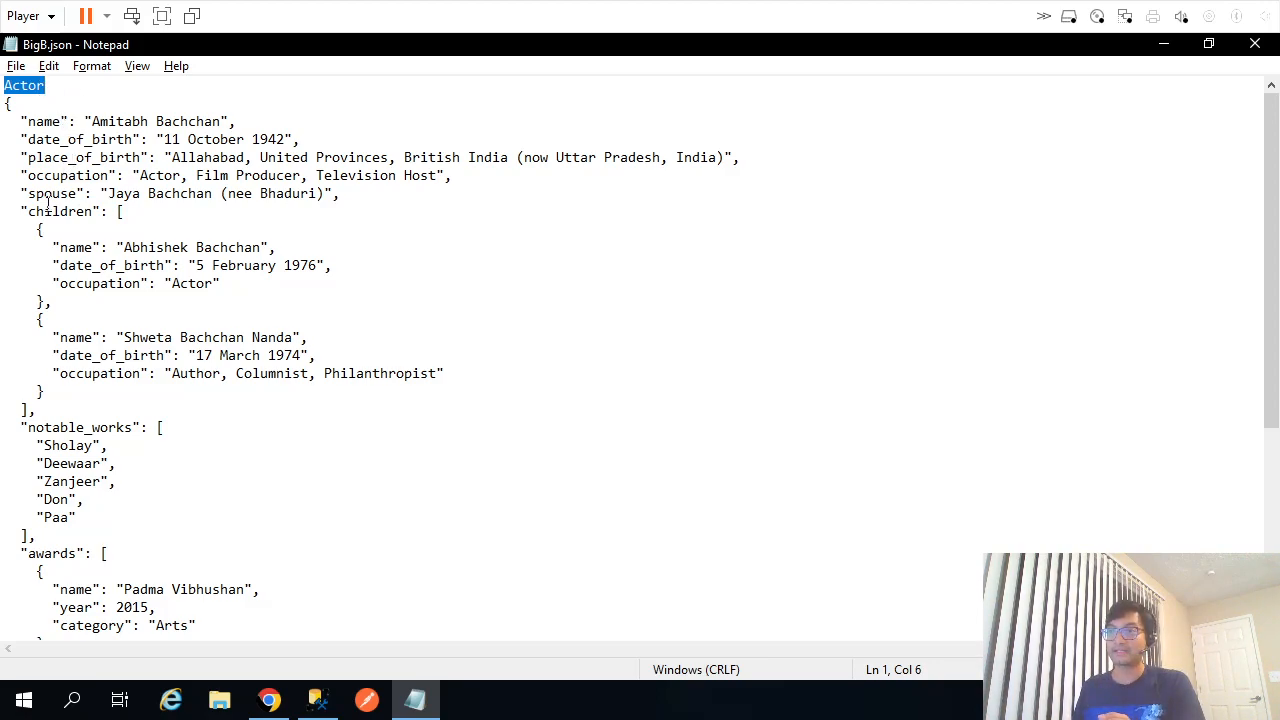
double_click(96, 212)
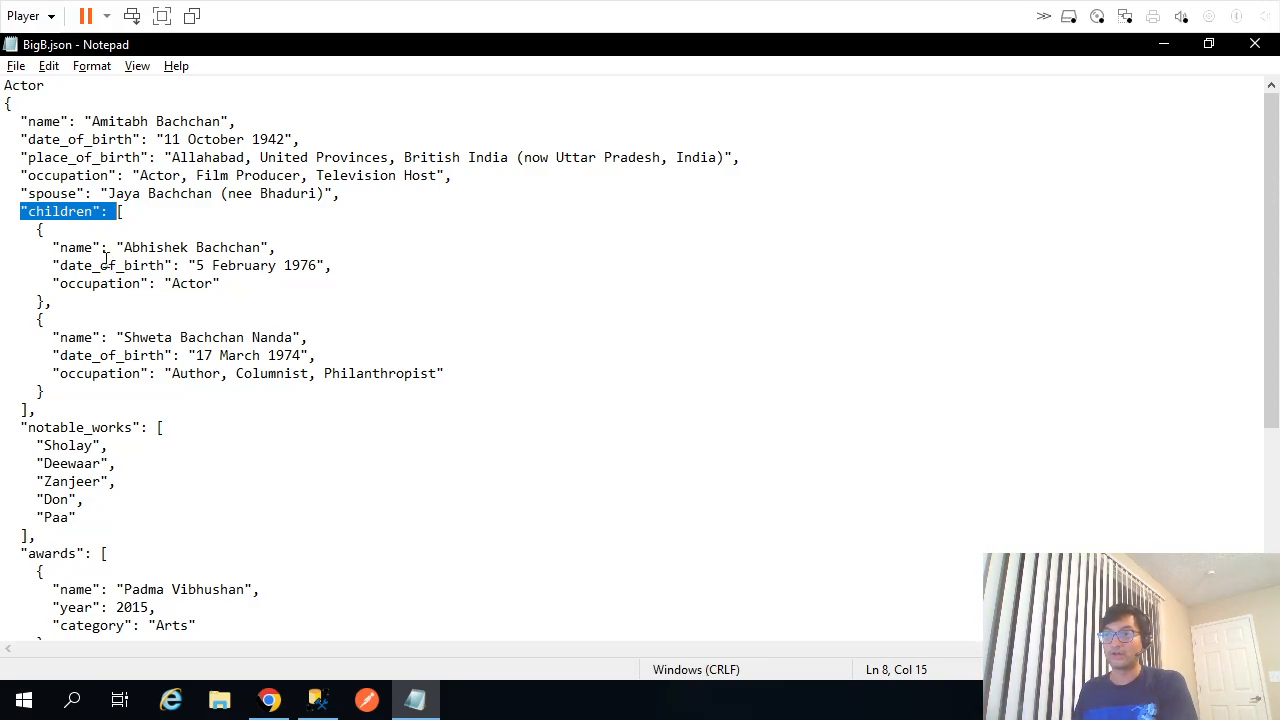
double_click(64, 425)
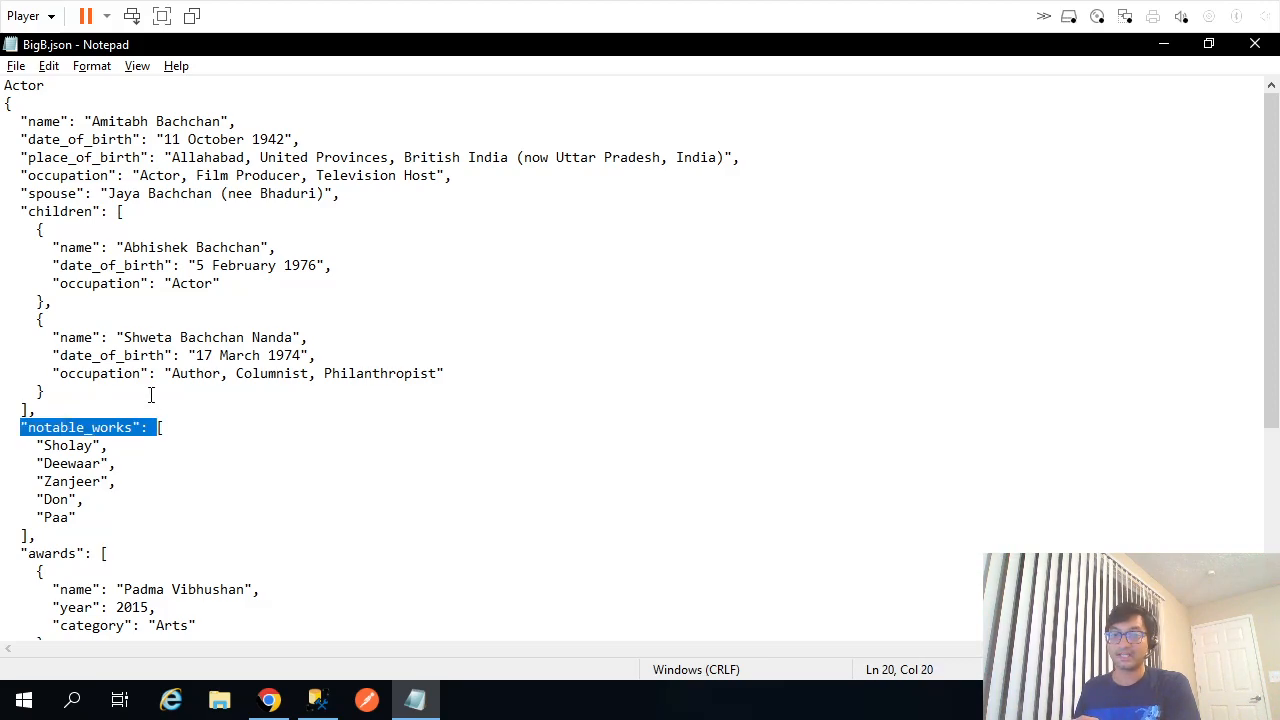
double_click(28, 86)
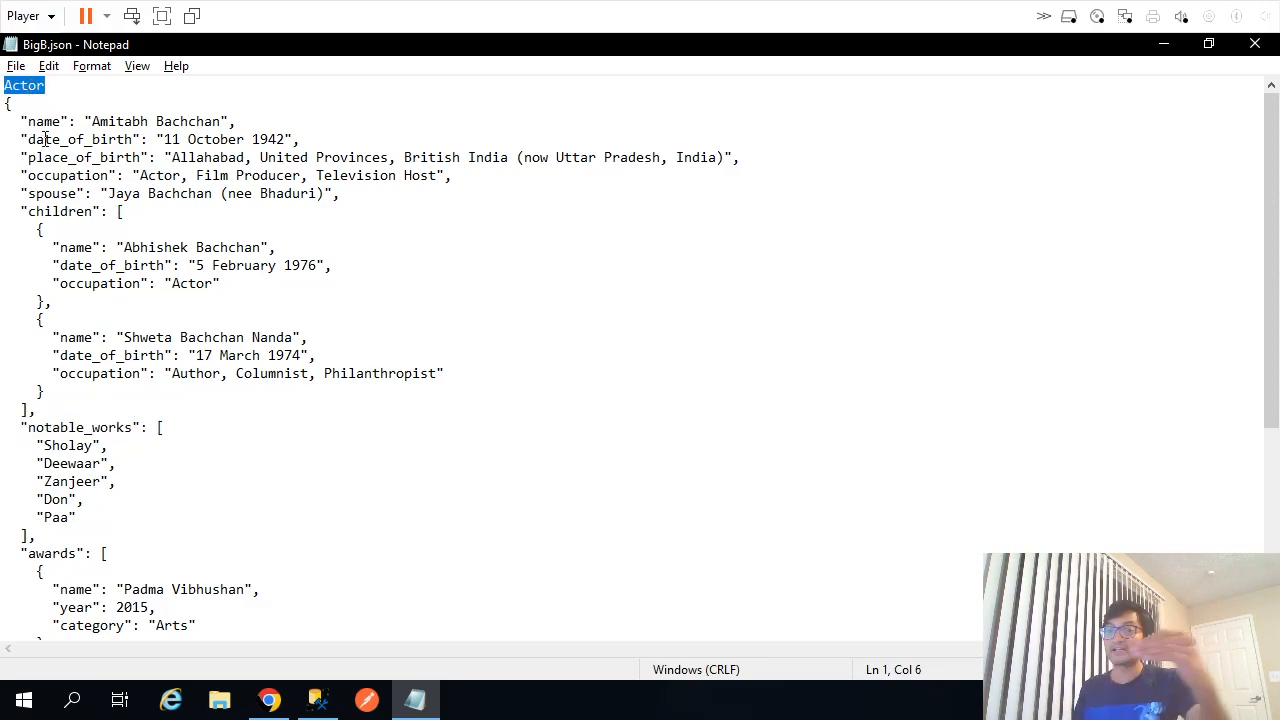
double_click(93, 432)
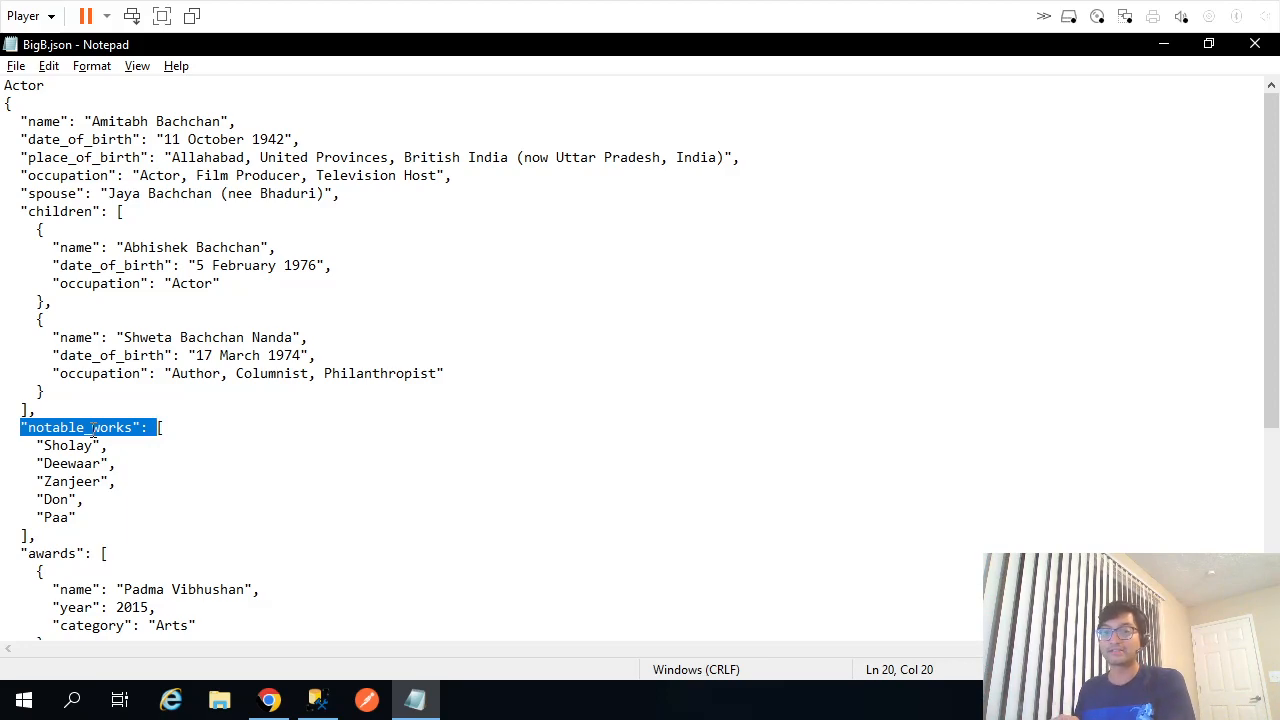
scroll(93, 432, "down", 4)
double_click(52, 337)
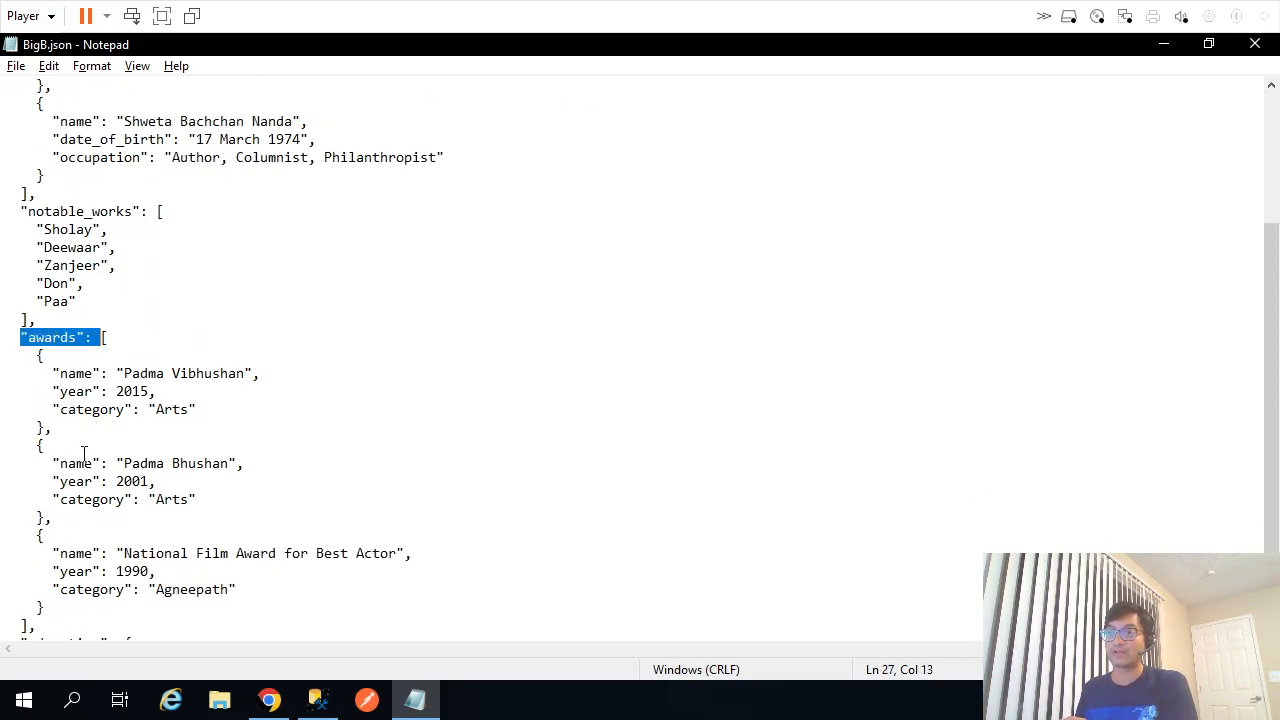
scroll(85, 455, "down", 2)
double_click(52, 536)
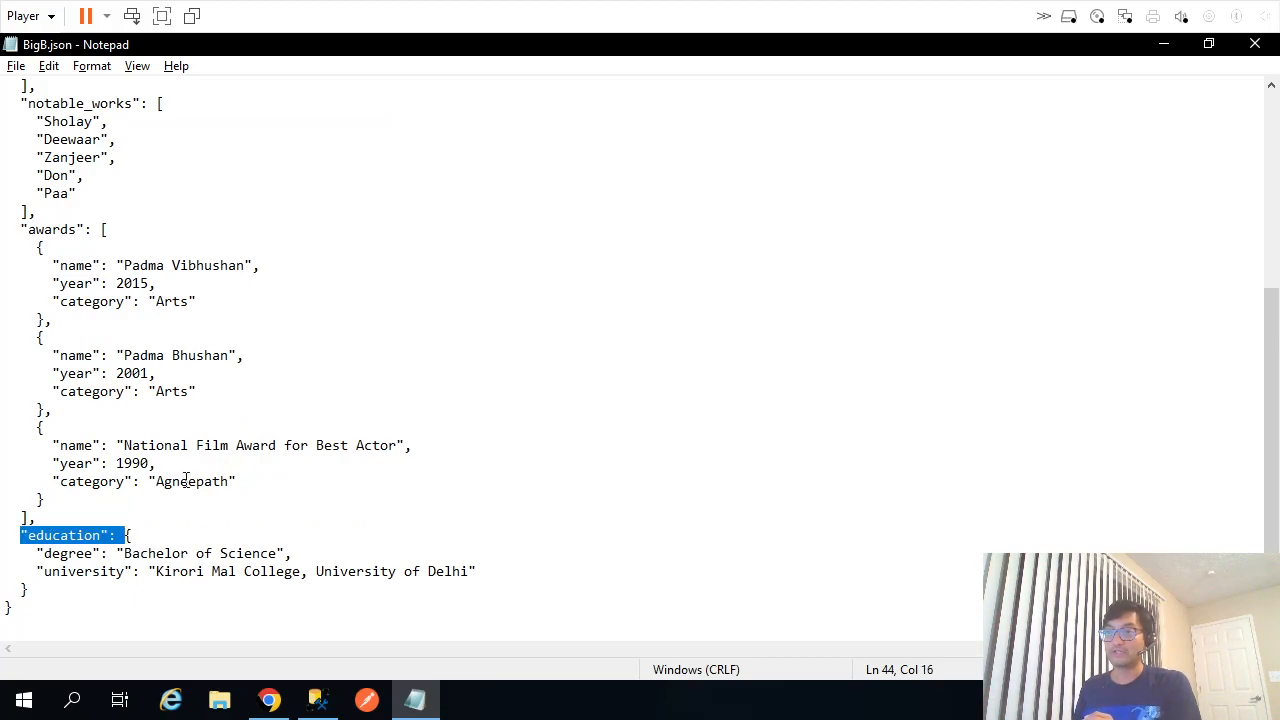
scroll(185, 480, "up", 6)
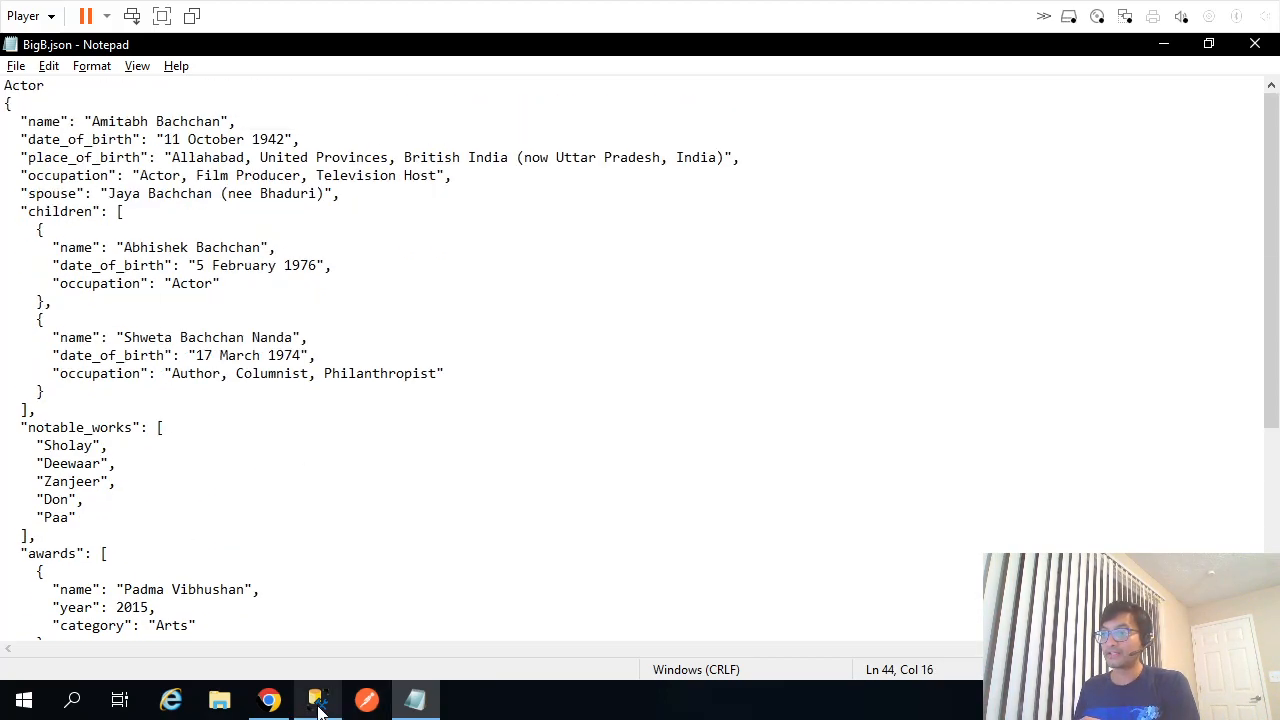
left_click(318, 704)
Widen the InsertJson.sql pane to review the actor JSON insert, then move to the SQLQuery1 script.
left_click(646, 425)
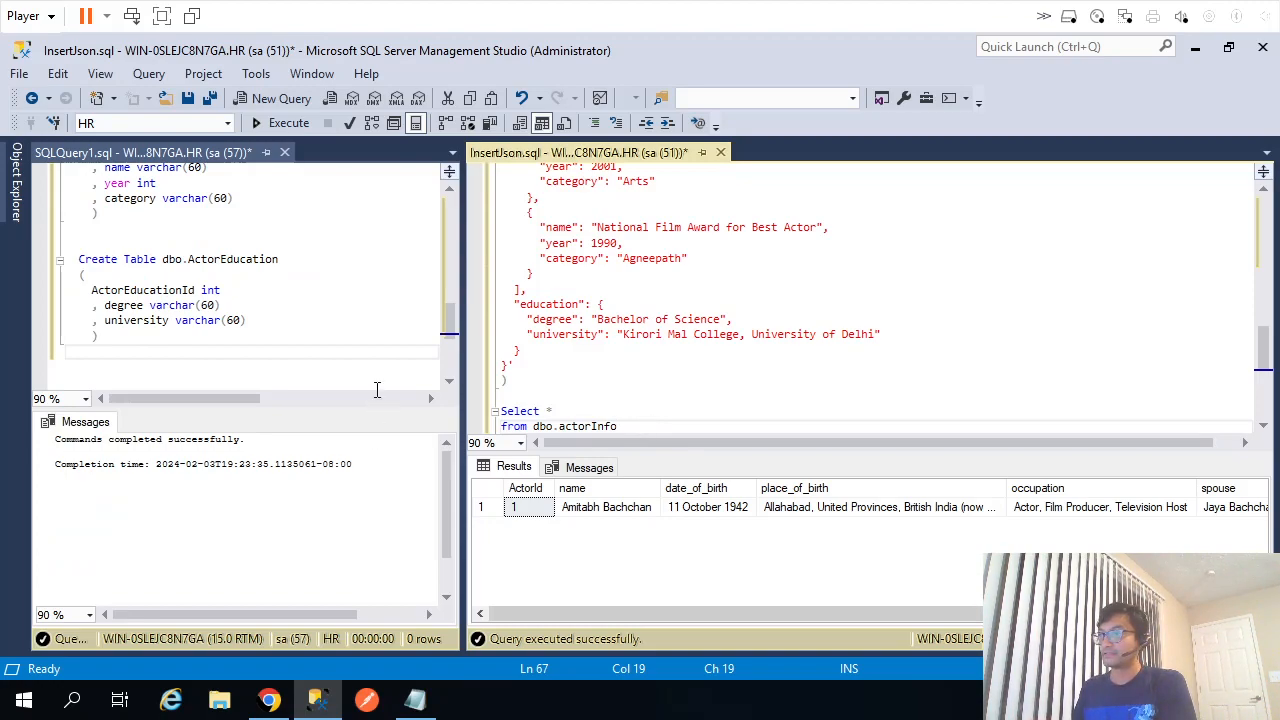
left_click_drag(461, 292, 358, 290)
left_click(696, 333)
scroll(698, 333, "up", 10)
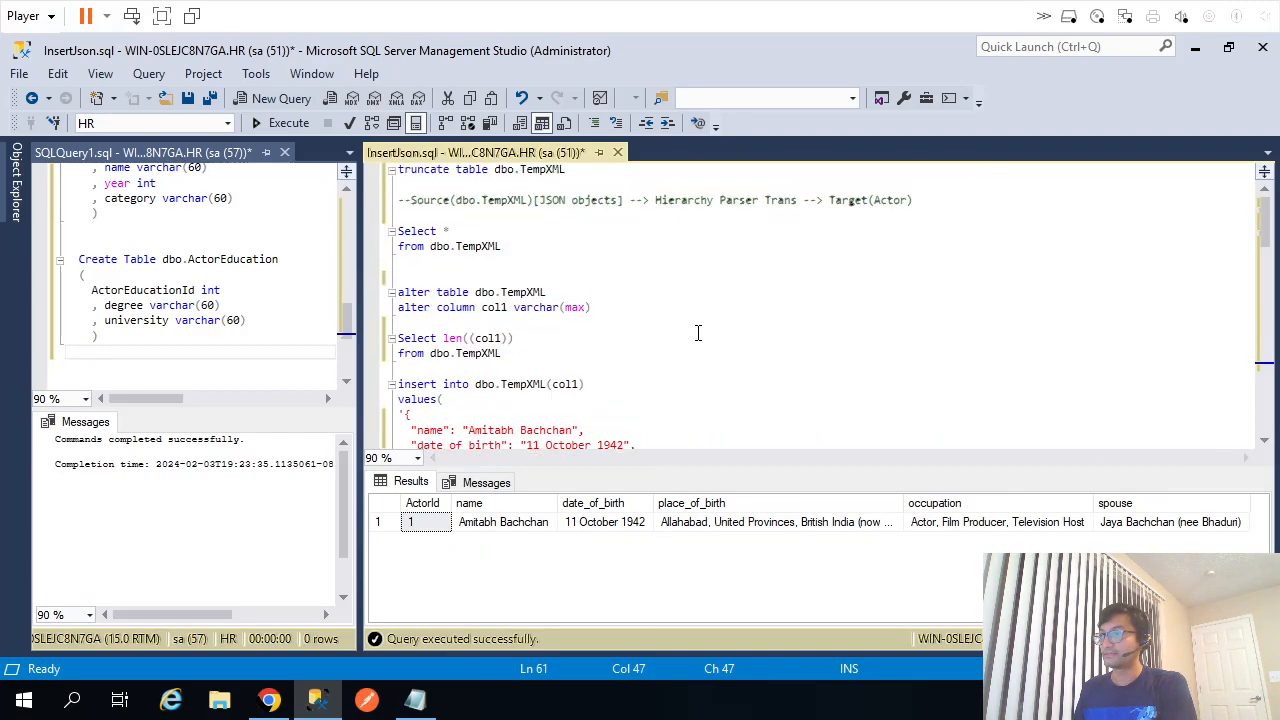
key("ctrl+End")
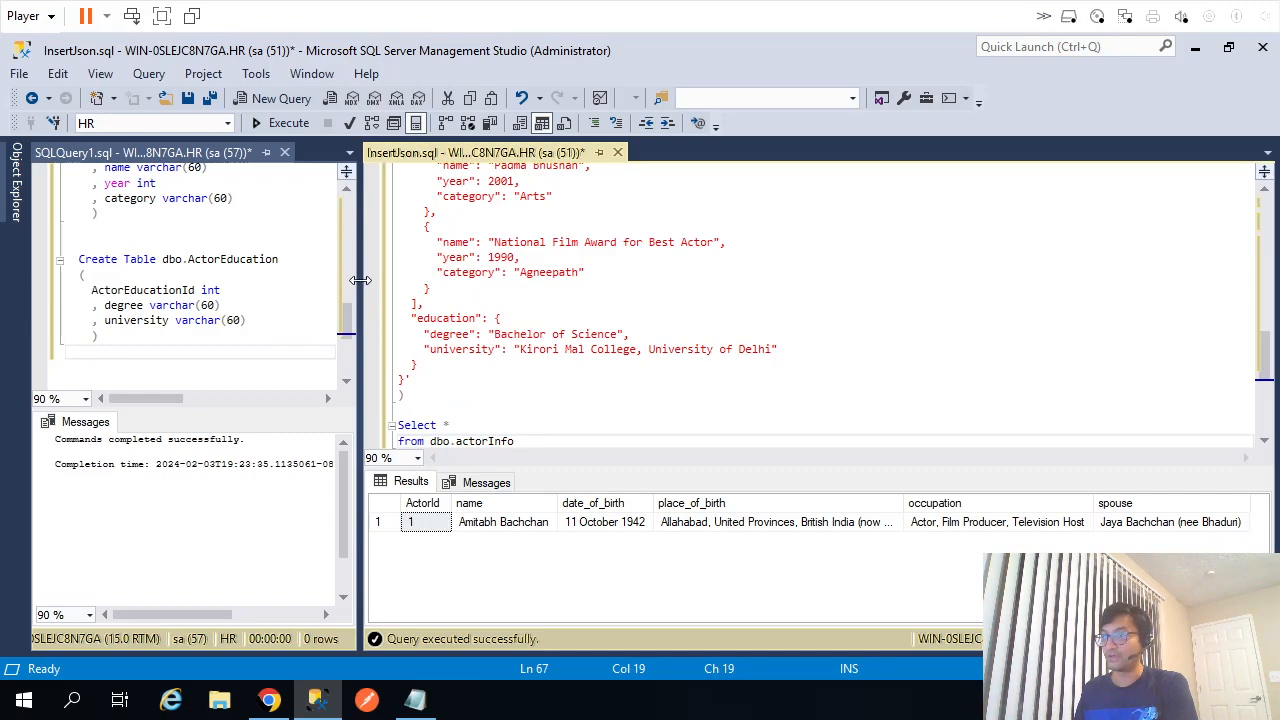
left_click(266, 250)
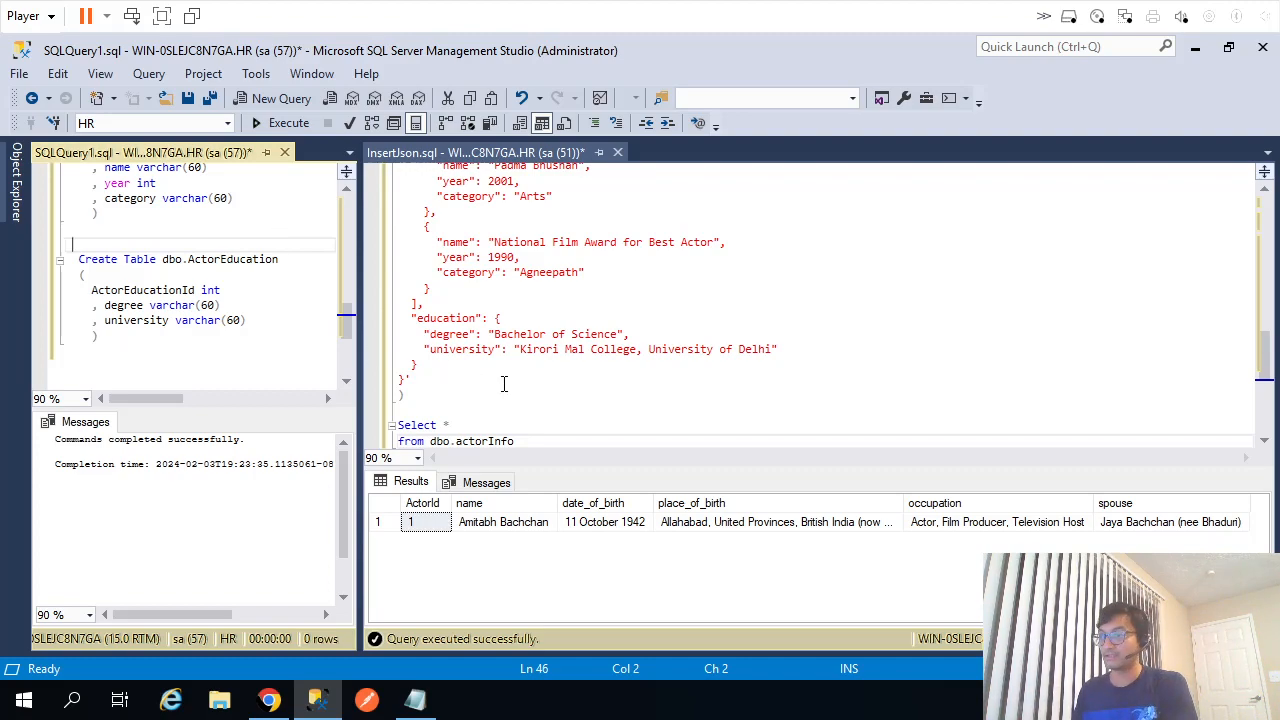
Add and run 'drop table dbo.actorInfo' below the actorInfo query in InsertJson.sql.
left_click(531, 436)
key("ctrl+shift+Left")
key("ctrl+shift+Left")
key("ctrl+shift+Left")
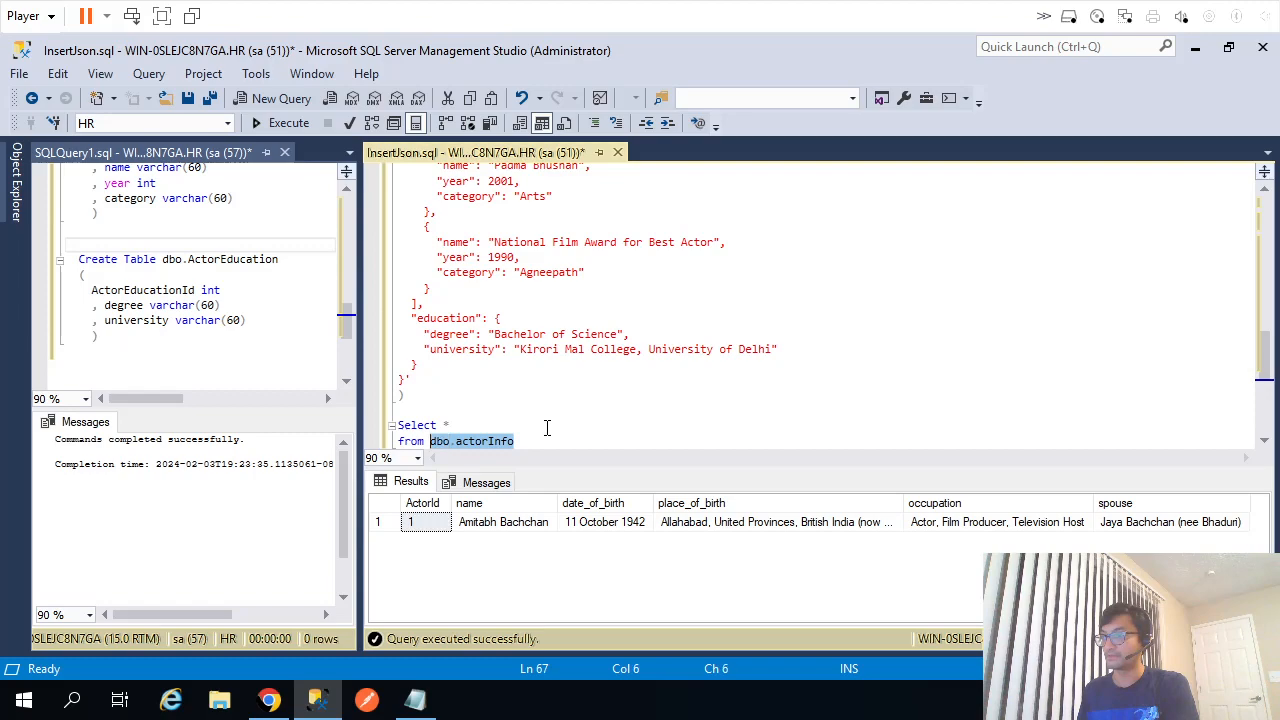
key("End")
key("Return")
key("Return")
type("drop")
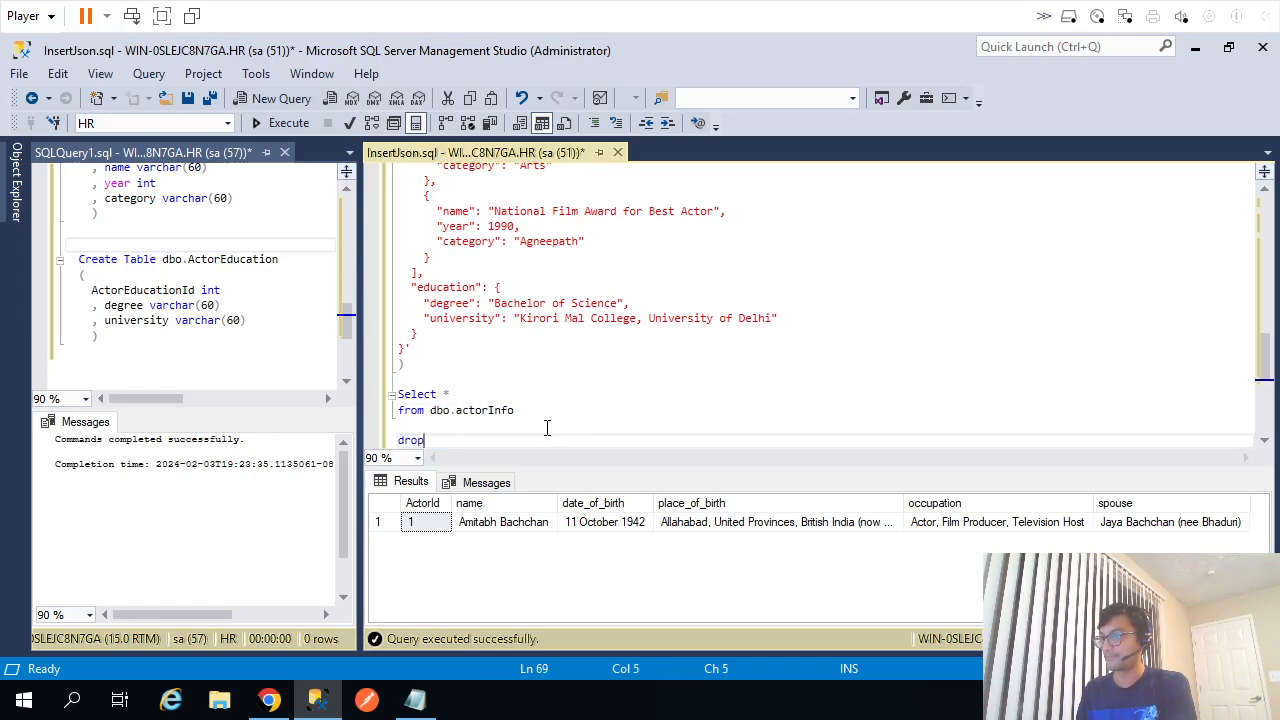
type(" table dbo.actorInfo")
key("shift+Home")
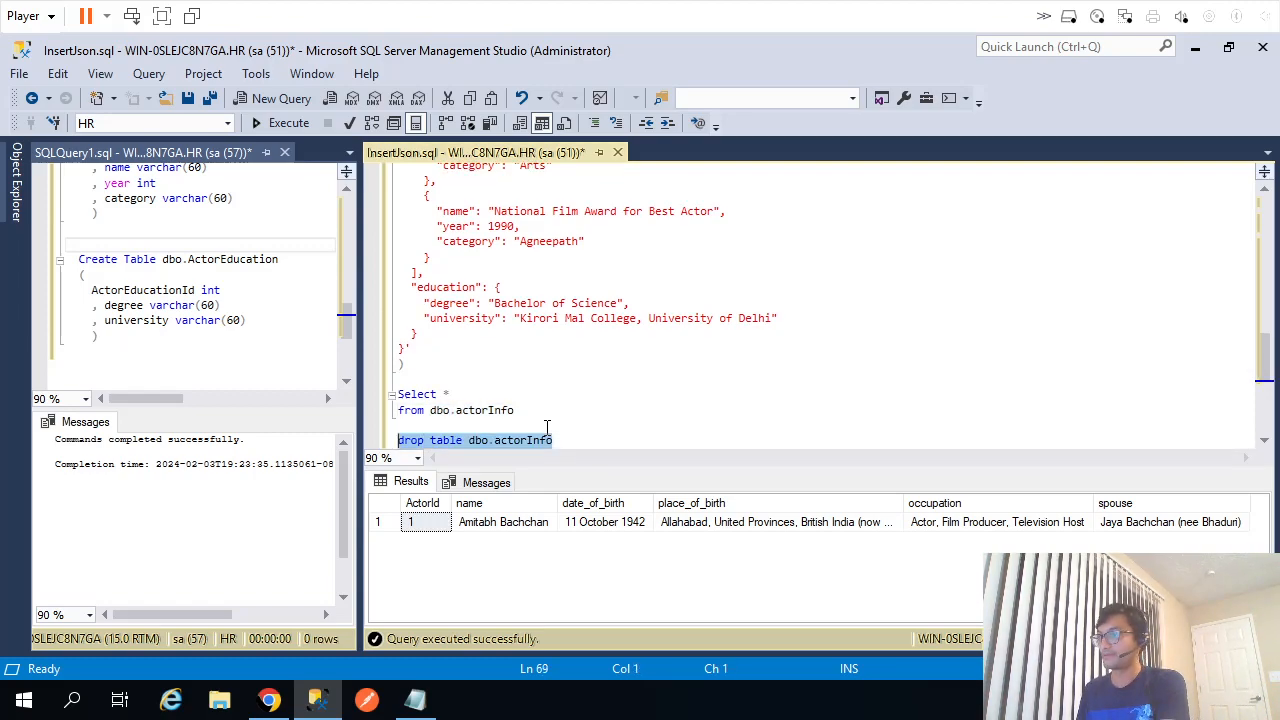
key("F5")
Widen the SQLQuery1 pane, review the ActorInfo table's ActorId column, and bring BigB.json forward.
left_click(356, 294)
left_click_drag(360, 294, 594, 300)
key("ctrl+Home")
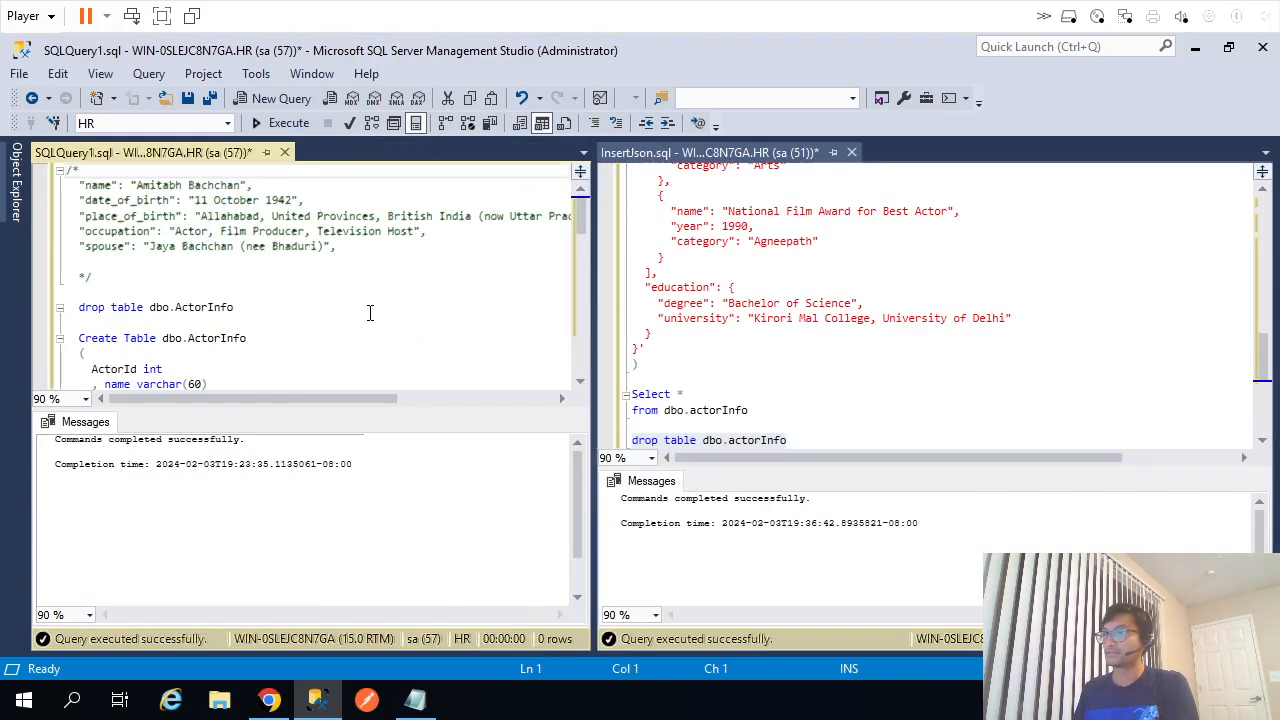
scroll(366, 318, "down", 2)
double_click(117, 236)
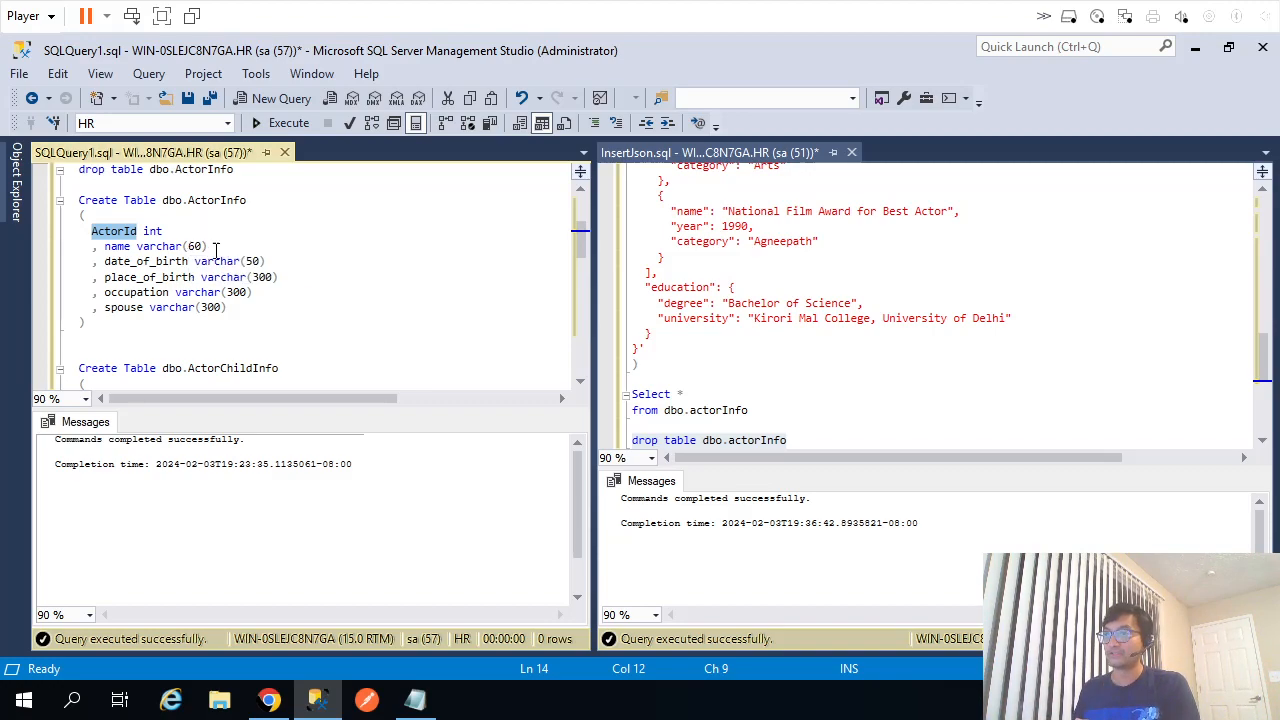
left_click(258, 328)
left_click(415, 700)
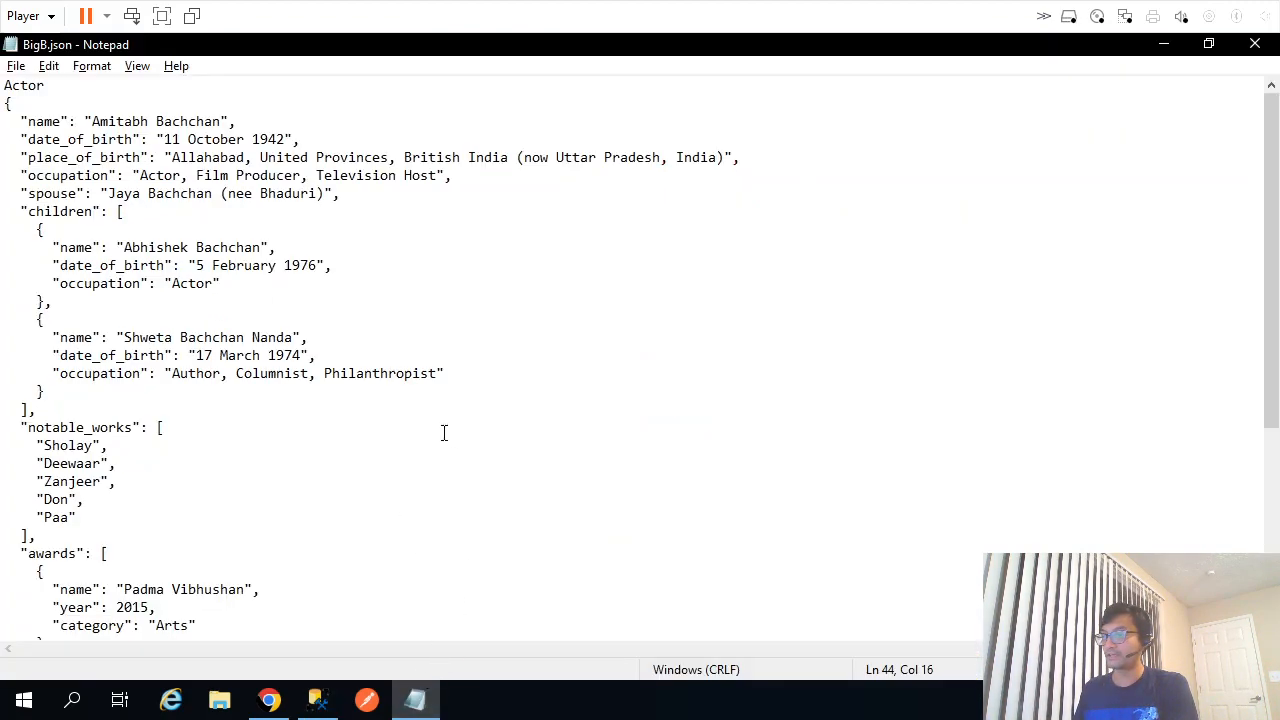
Check the Actor and children keys in BigB.json, then run the Create Table dbo.ActorInfo statement.
double_click(27, 85)
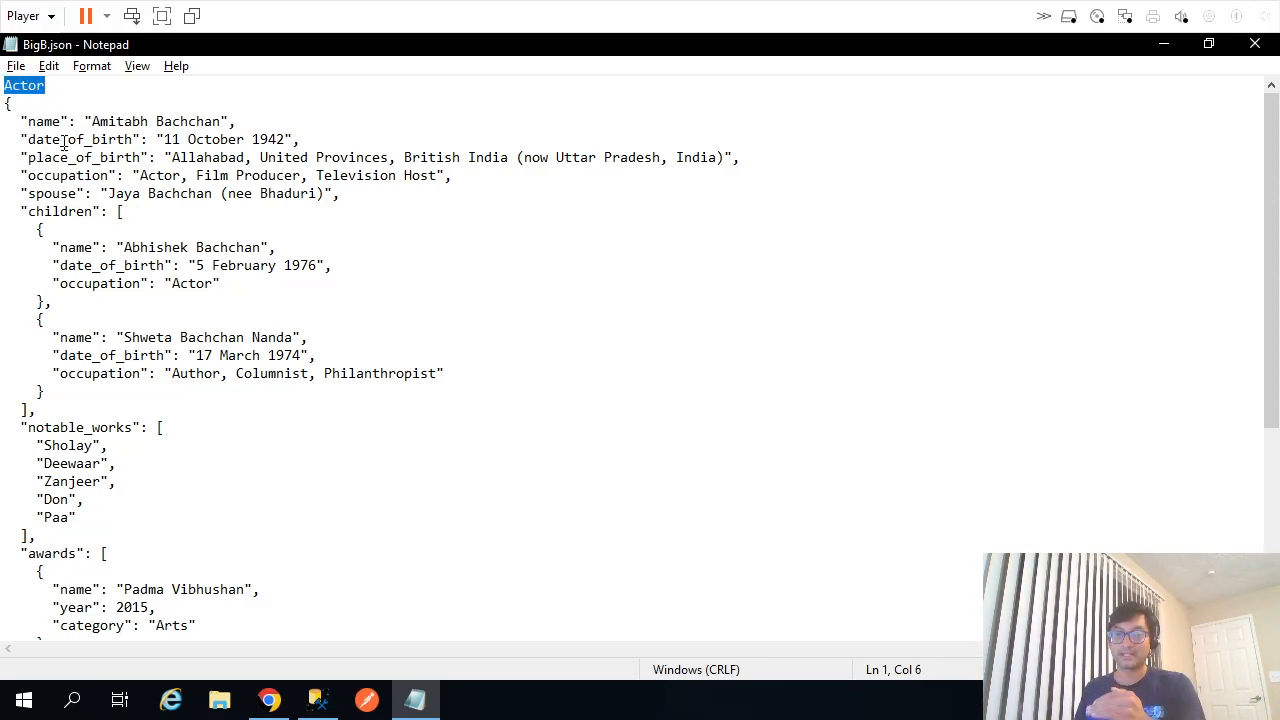
double_click(58, 212)
key("alt+Tab")
left_click(251, 314)
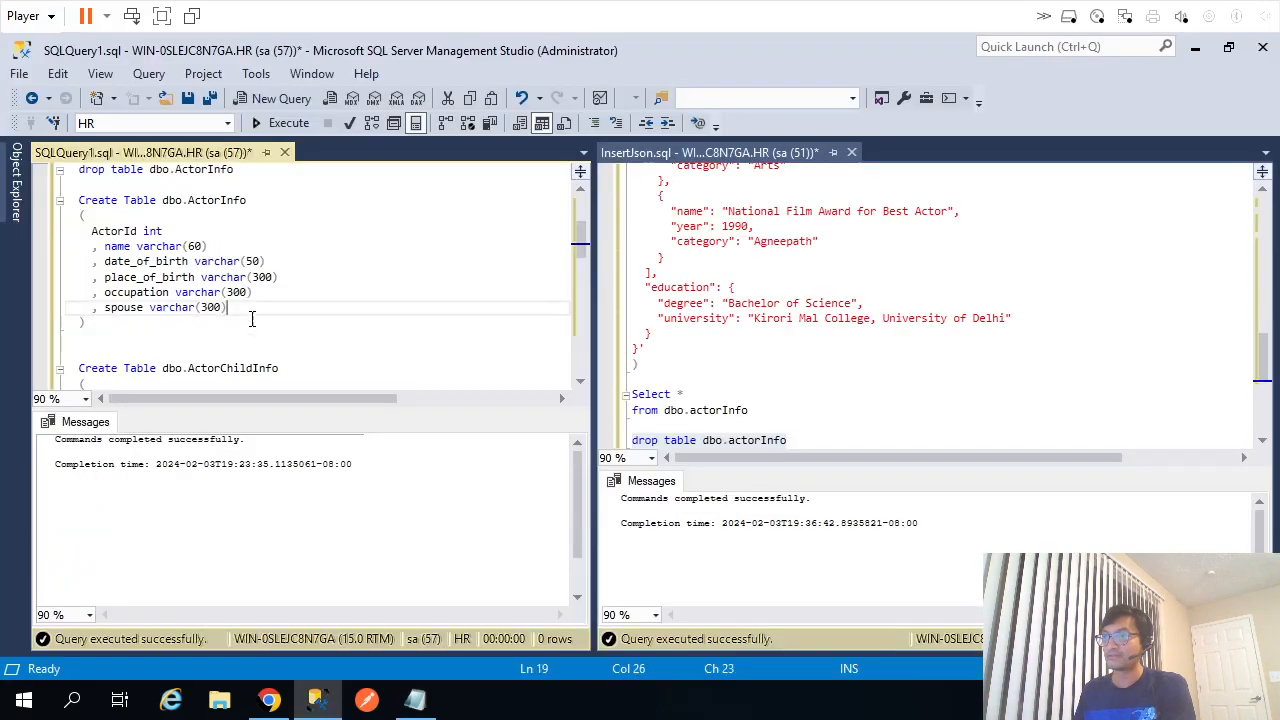
left_click_drag(70, 338, 74, 200)
key("F5")
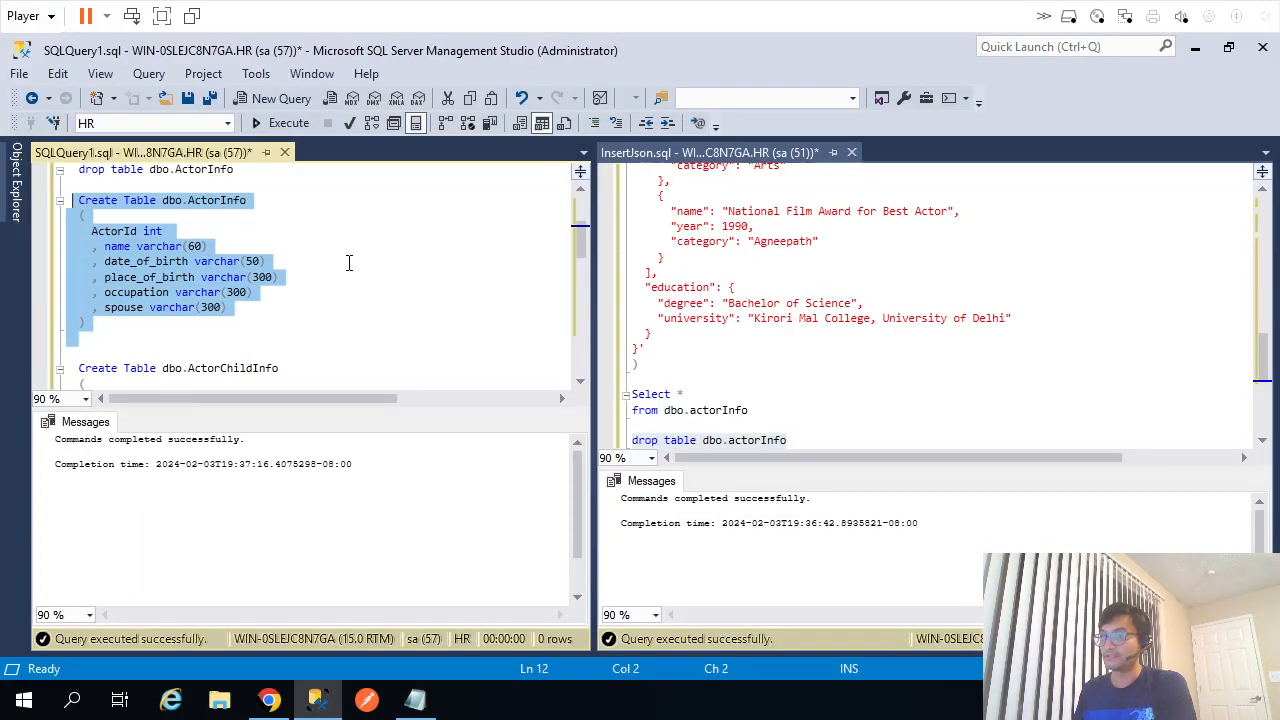
Run the Create Table dbo.ActorChildInfo statement.
key("ctrl+r")
scroll(322, 309, "down", 1)
double_click(234, 323)
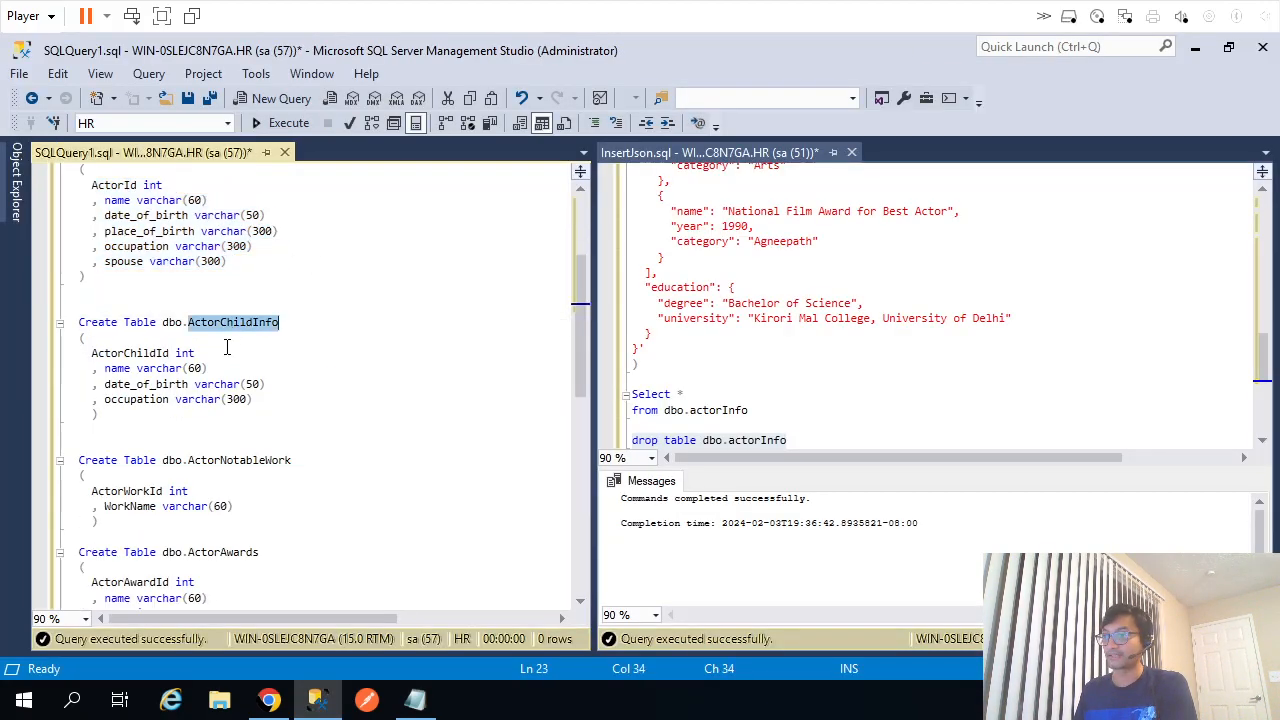
left_click_drag(109, 421, 68, 322)
key("F5")
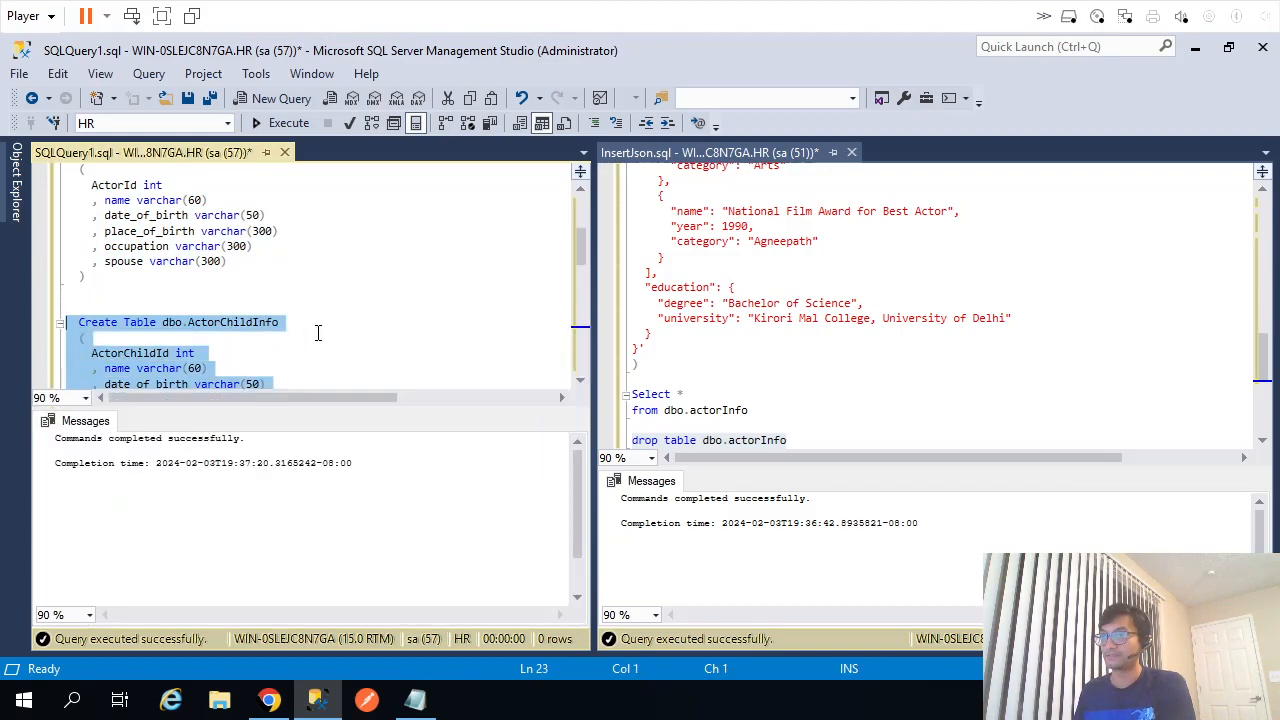
Check the notable_works key in the JSON and run the Create Table dbo.ActorNotableWork statement.
key("alt+Tab")
double_click(63, 422)
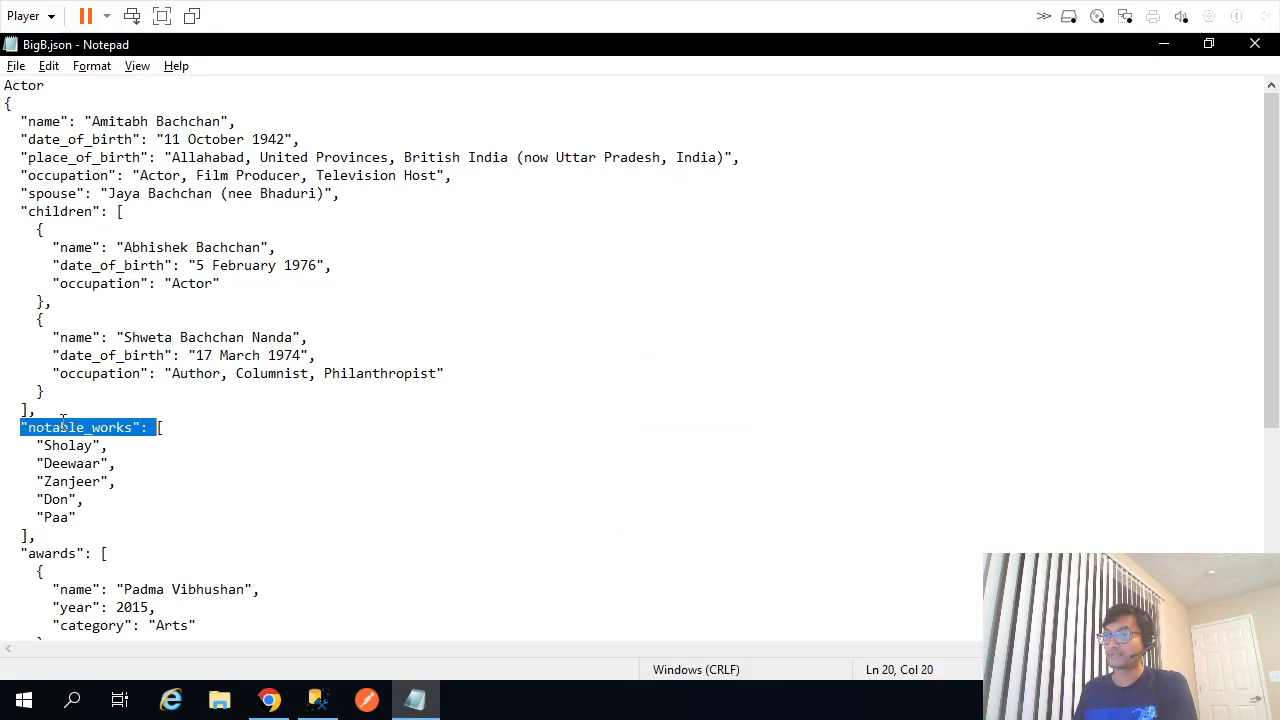
key("alt+Tab")
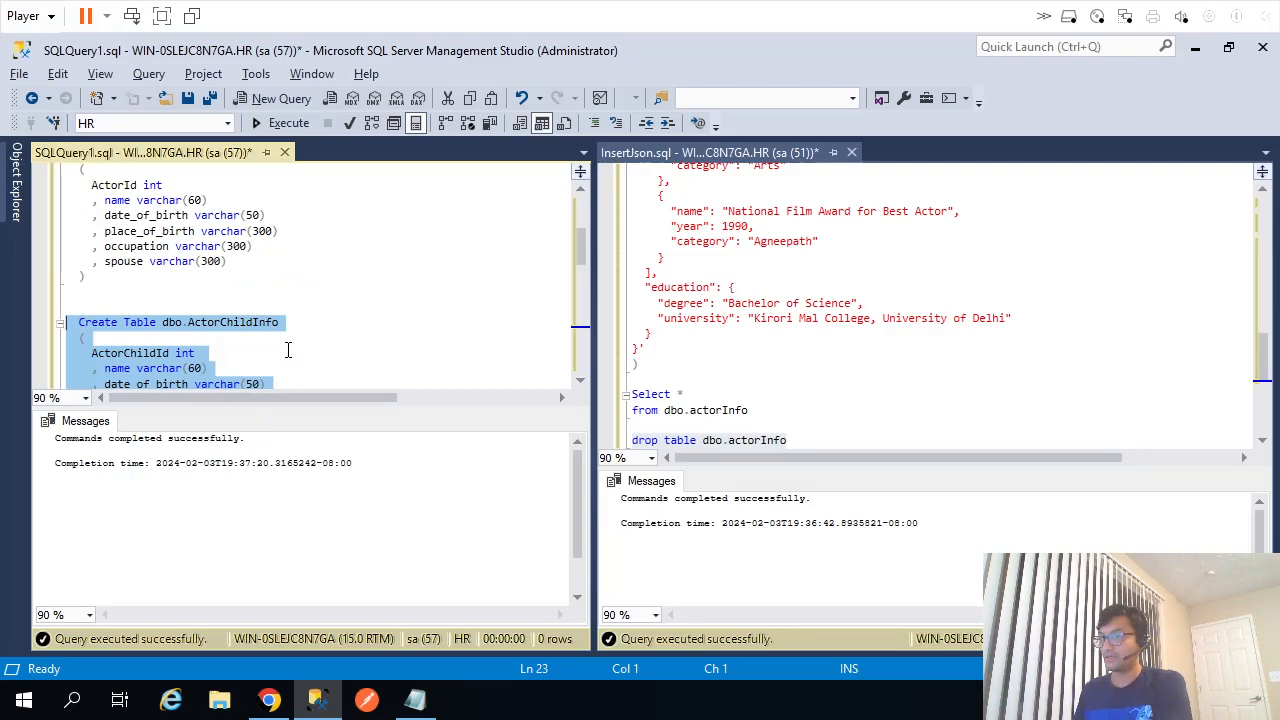
key("ctrl+r")
left_click_drag(116, 523, 68, 460)
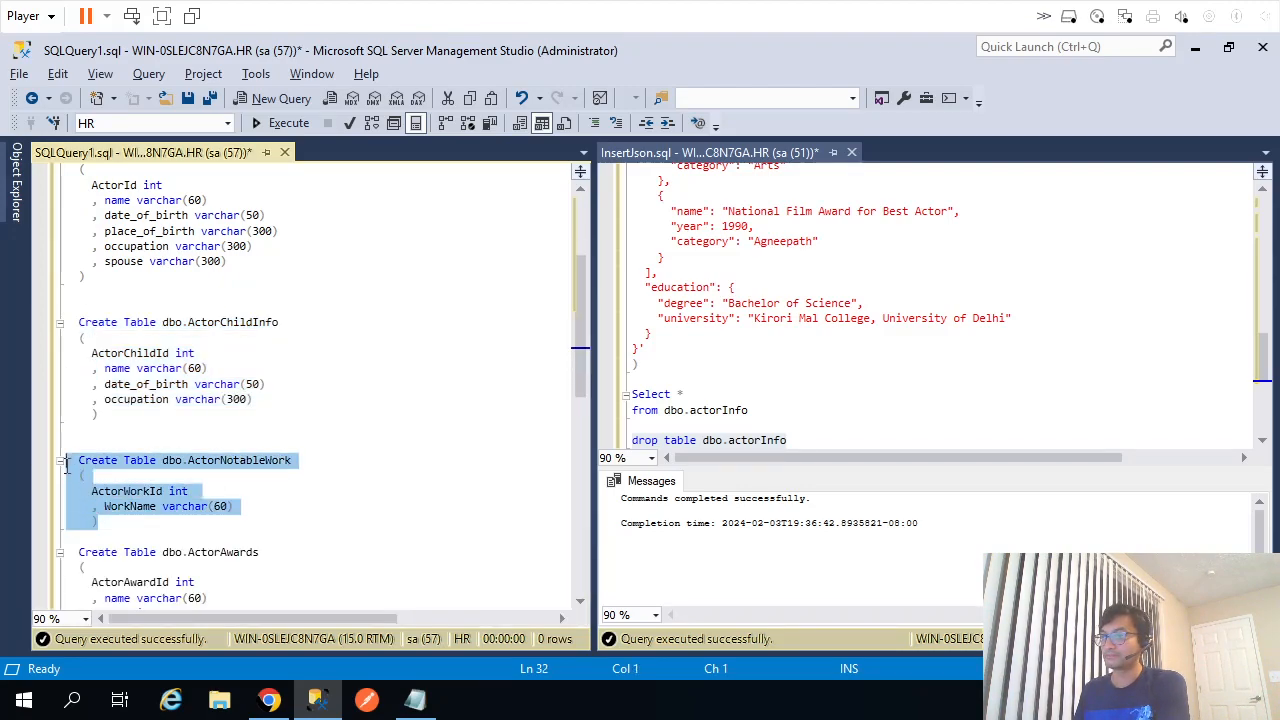
key("F5")
key("ctrl+r")
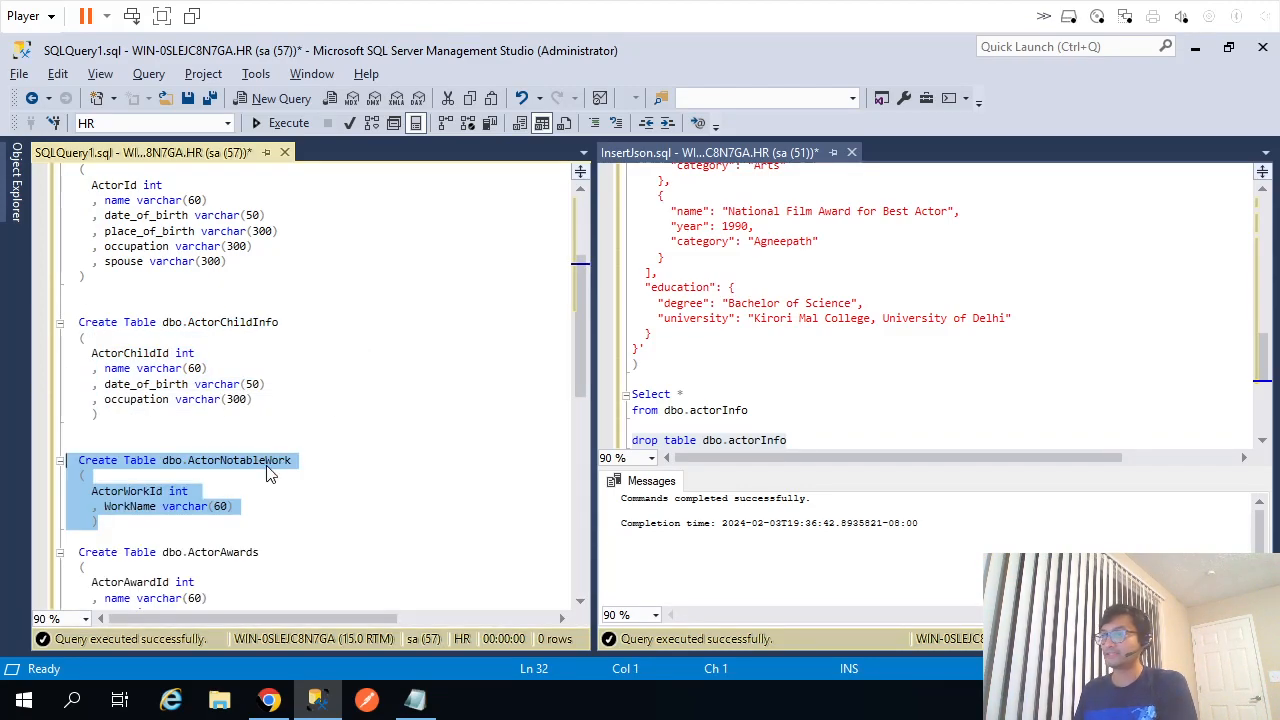
Review the ActorWorkId, ActorChildId and ActorId key columns and select the ActorChildInfo table name.
double_click(128, 491)
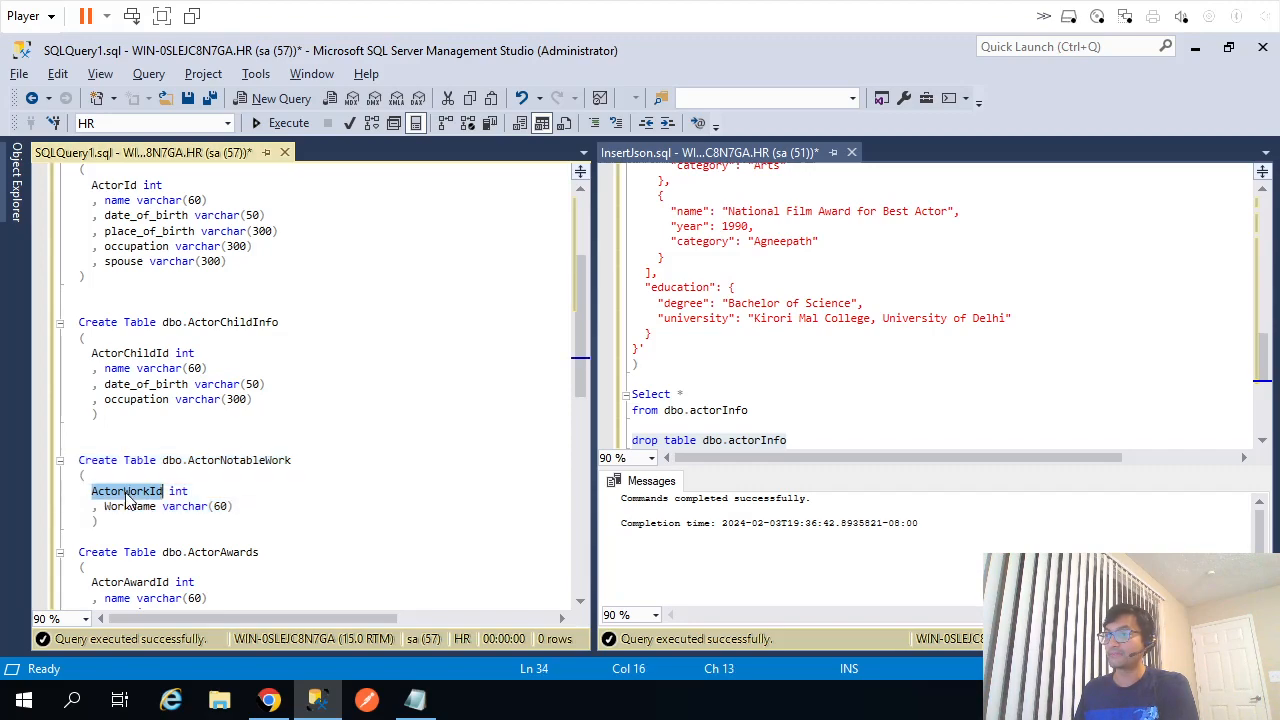
double_click(147, 354)
scroll(277, 360, "up", 4)
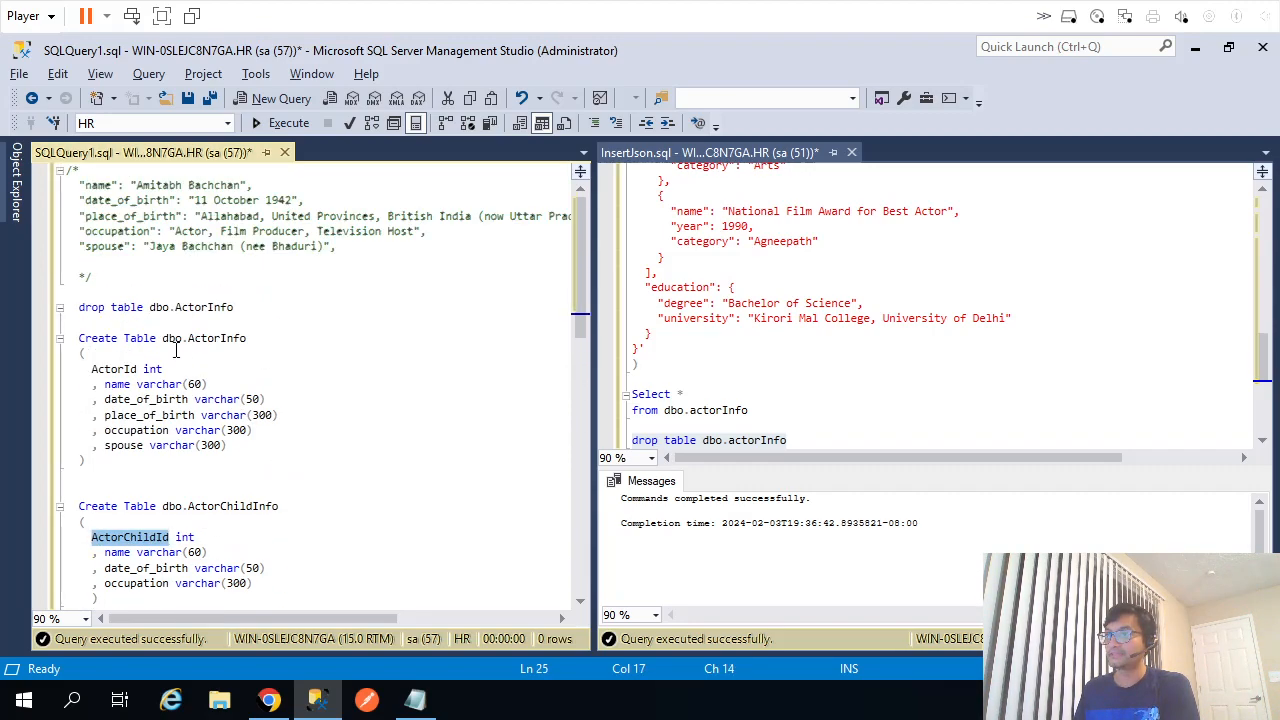
double_click(120, 368)
scroll(140, 368, "down", 4)
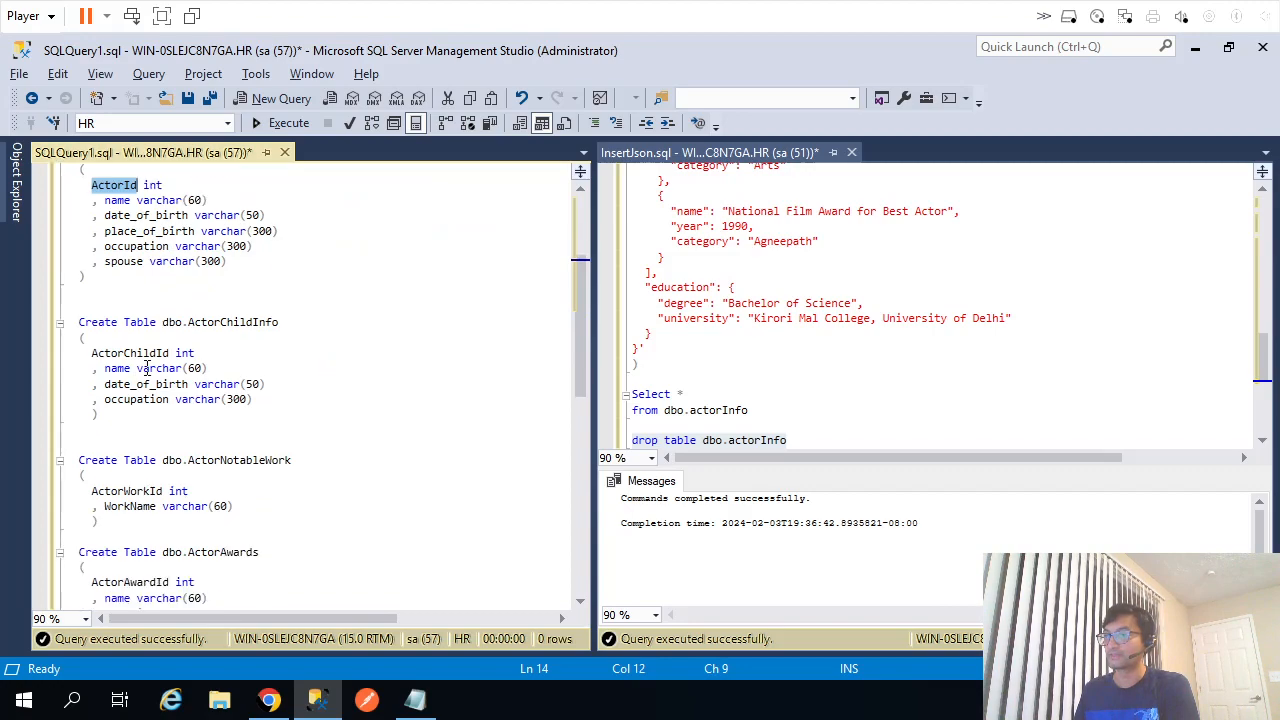
left_click_drag(164, 322, 254, 322)
left_click(286, 321)
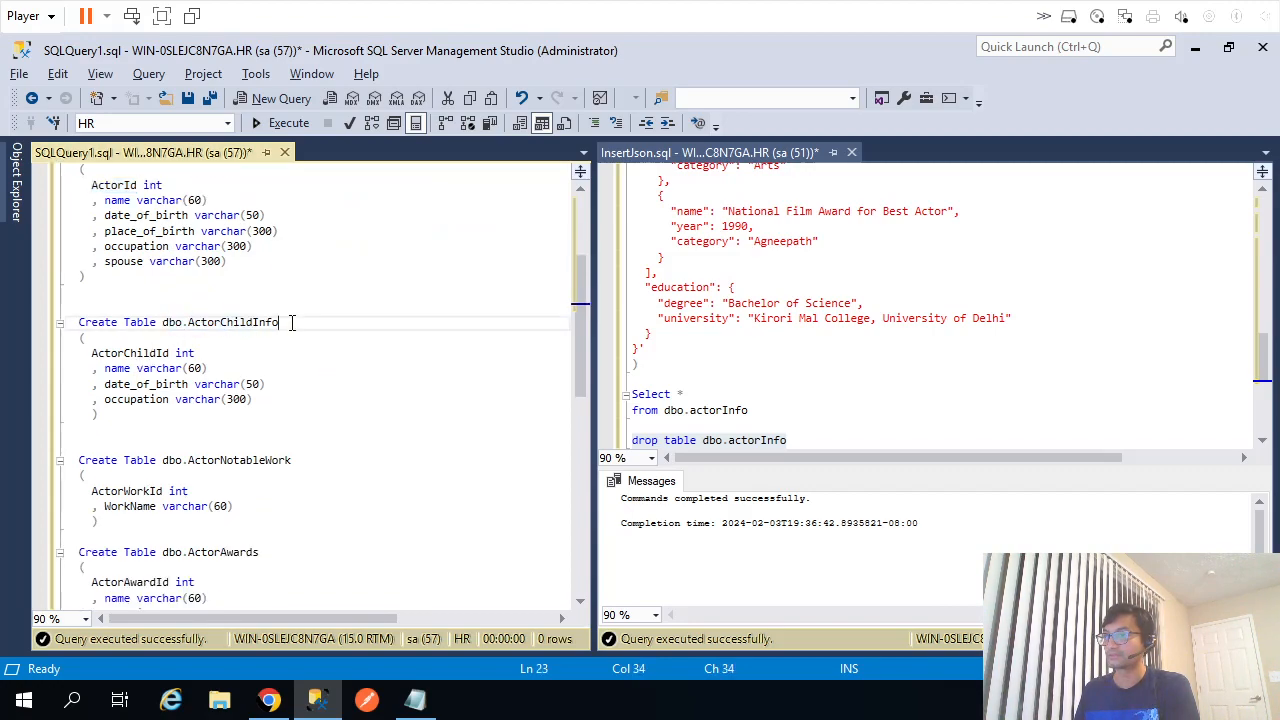
left_click(165, 322, "shift")
key("ctrl+c")
Add a 'Drop table dbo.ActorChildInfo' line above the ActorChildInfo Create Table statement.
left_click(208, 302)
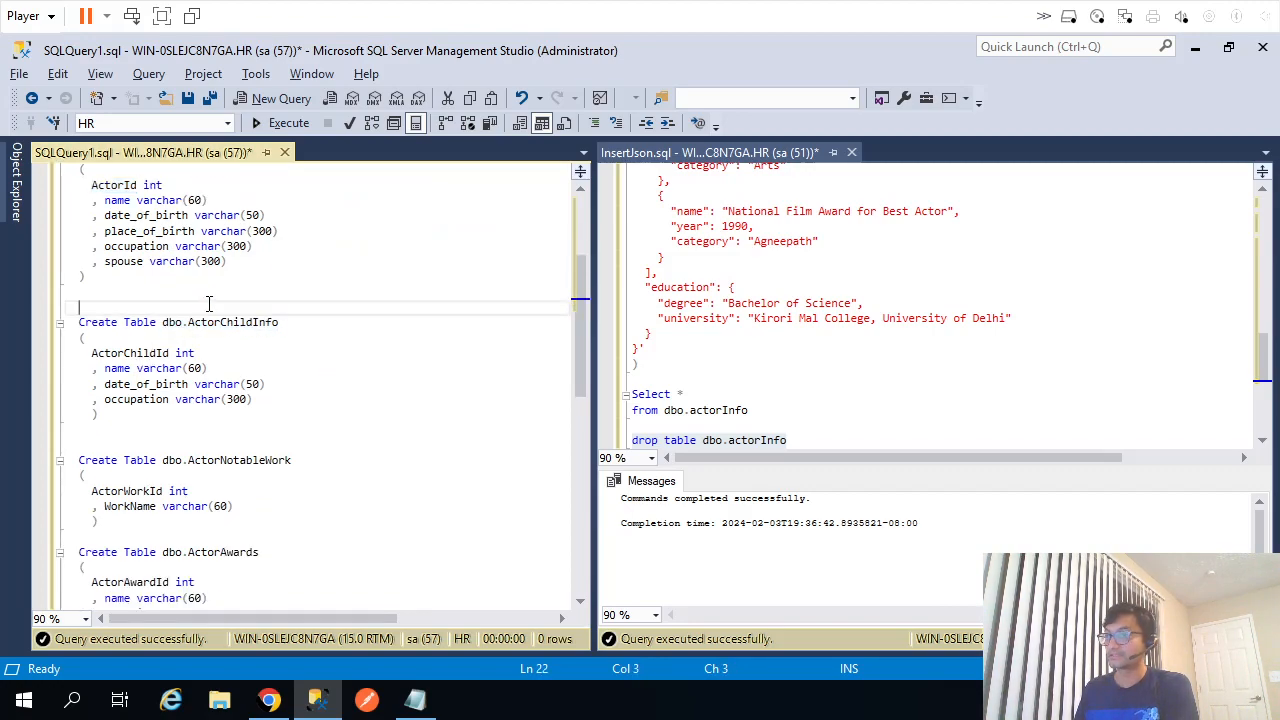
key("Return")
key("Up")
type("D")
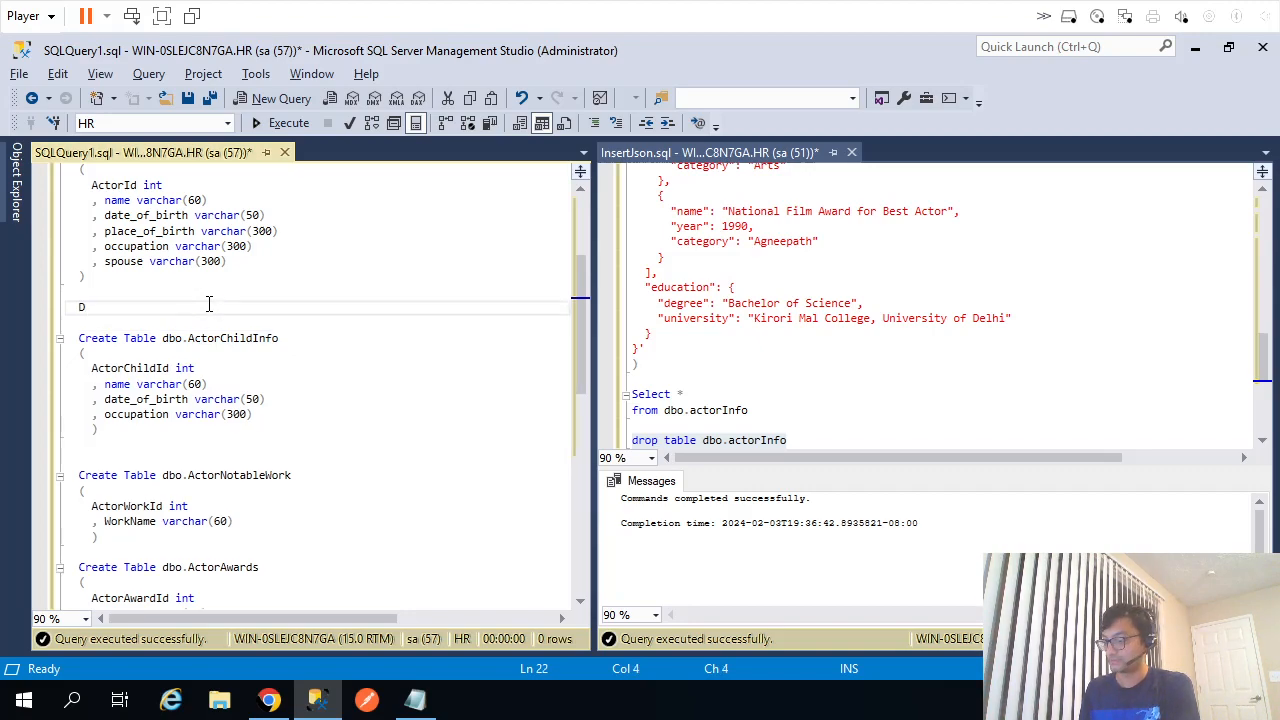
type("rop table")
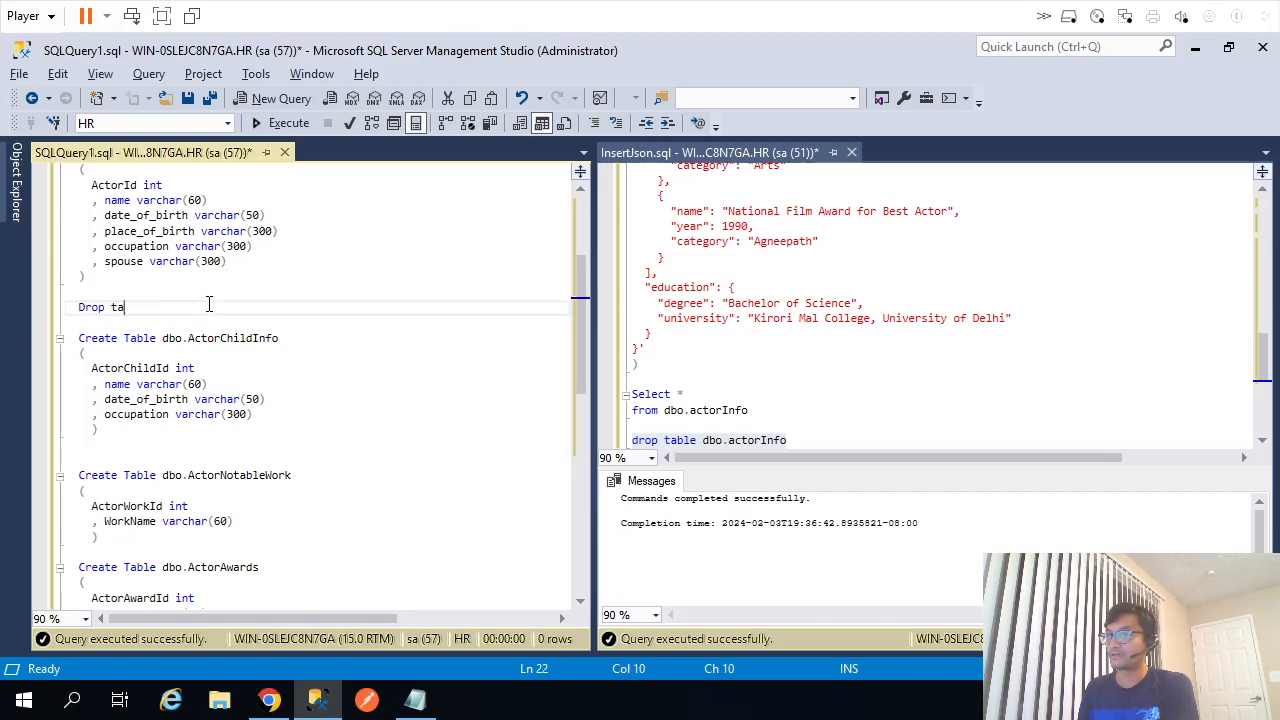
key("ctrl+v")
key("Down")
key("Down")
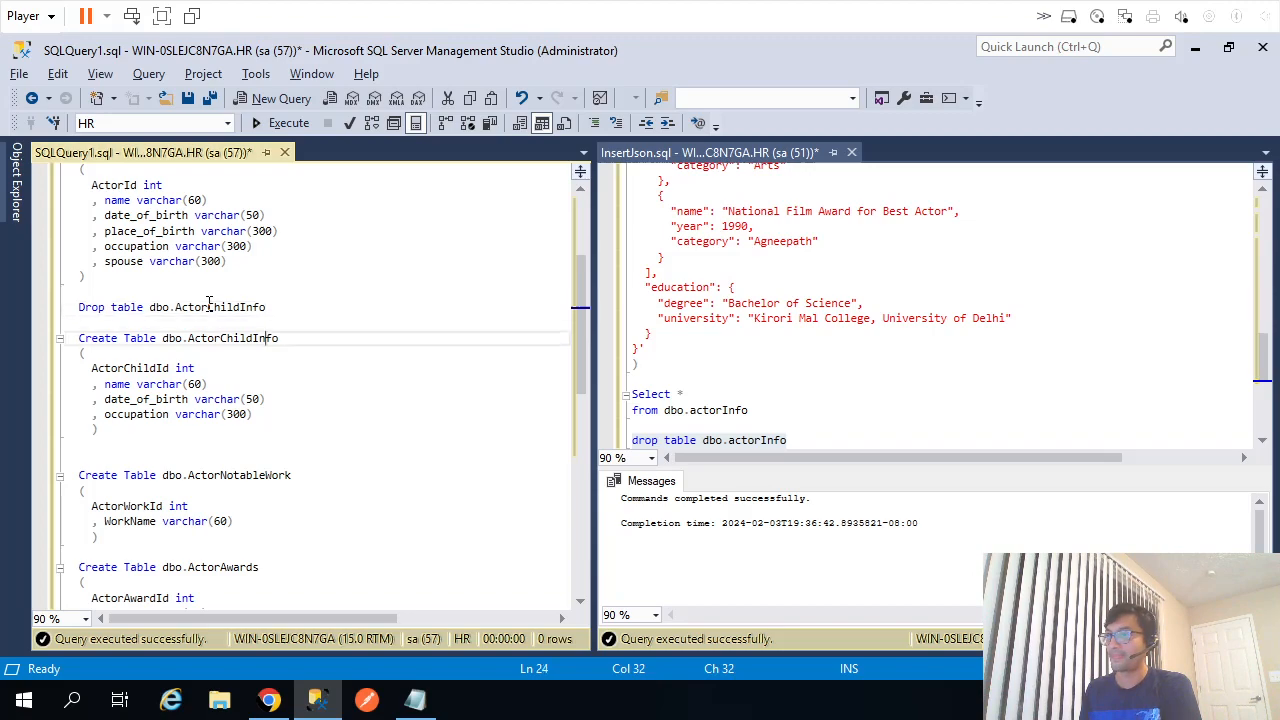
key("Up")
key("Up")
Run the ActorChildInfo drop statement, then delete that drop line.
key("shift+Home")
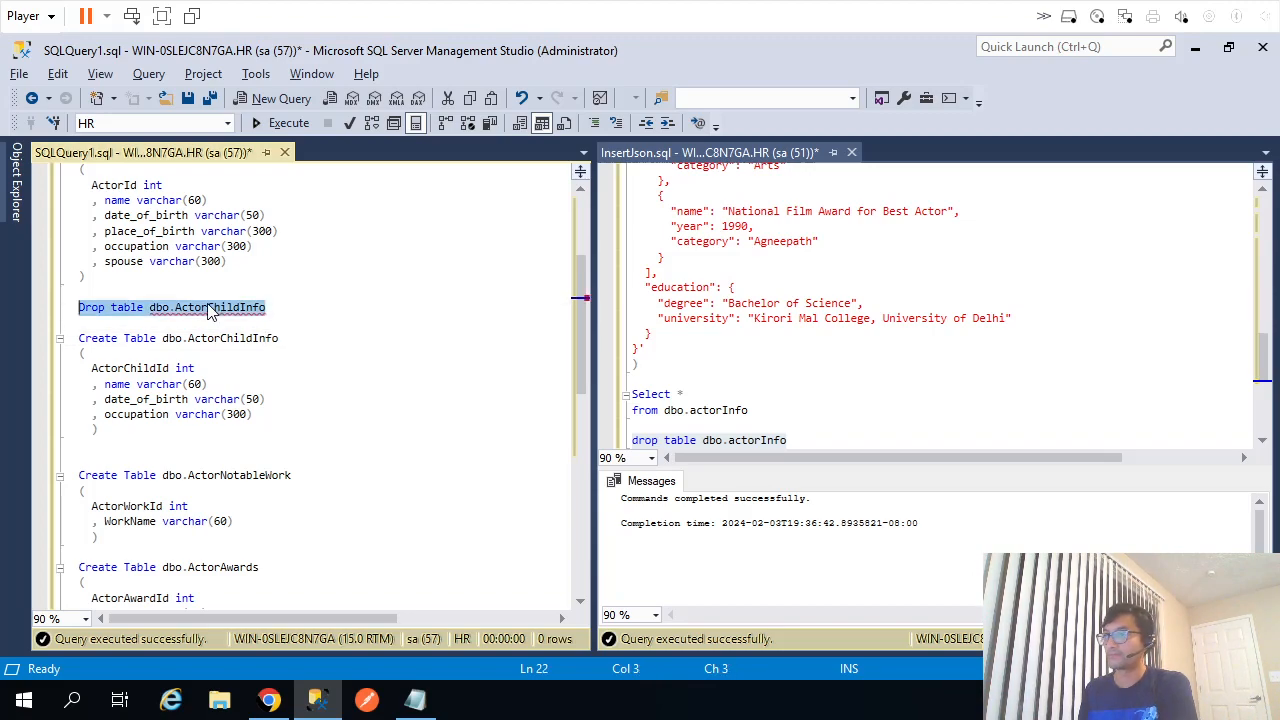
key("F5")
key("Delete")
key("ctrl+r")
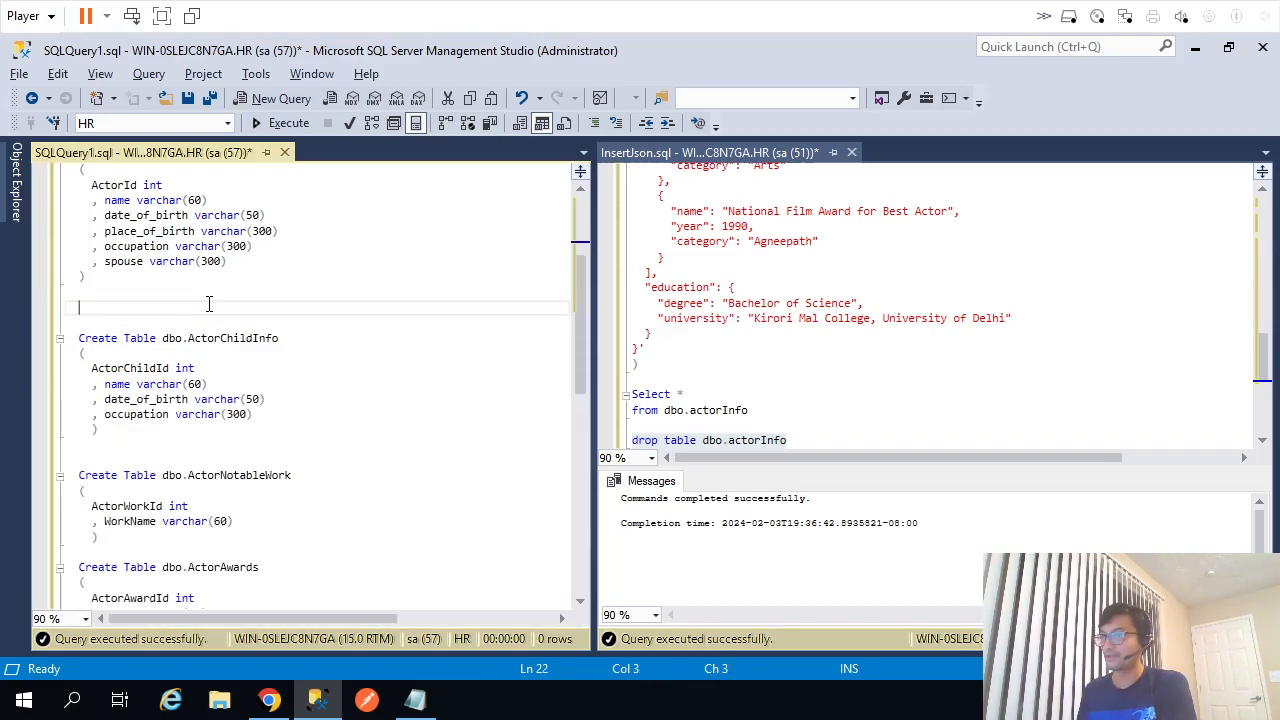
scroll(209, 303, "up", 2)
Insert an ActorId column as the first column of ActorChildInfo.
double_click(118, 278)
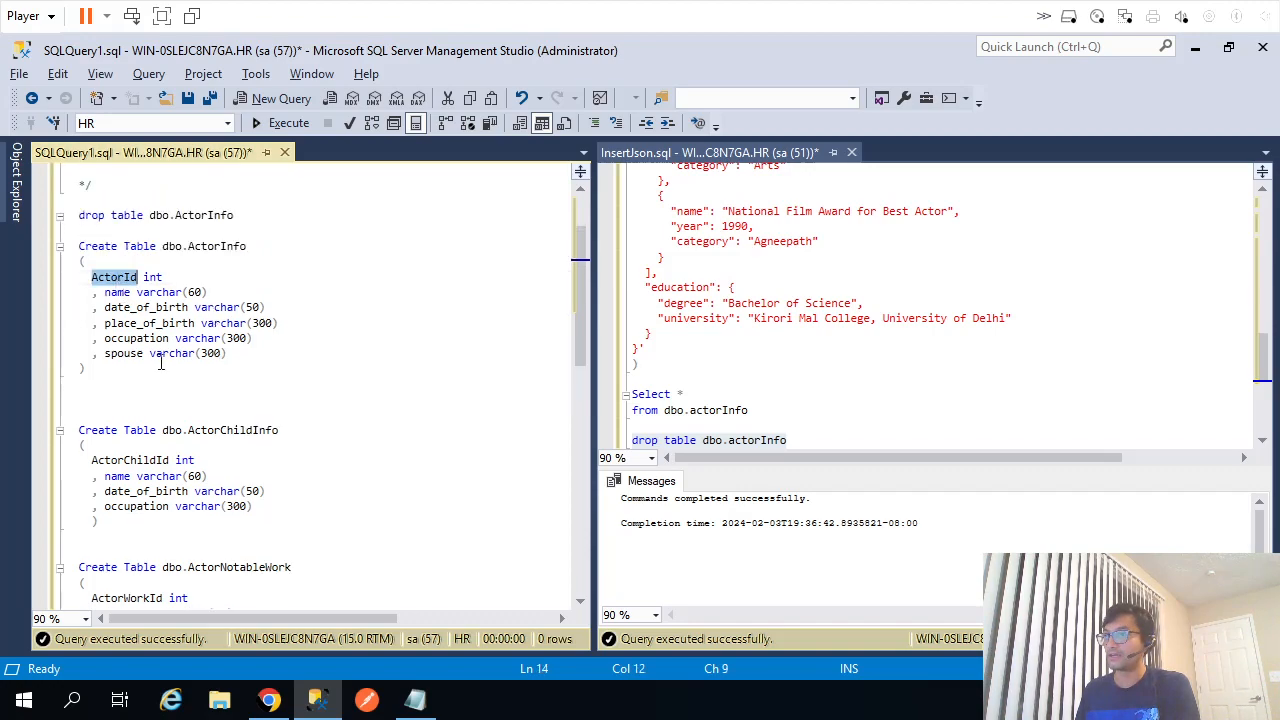
left_click(100, 460)
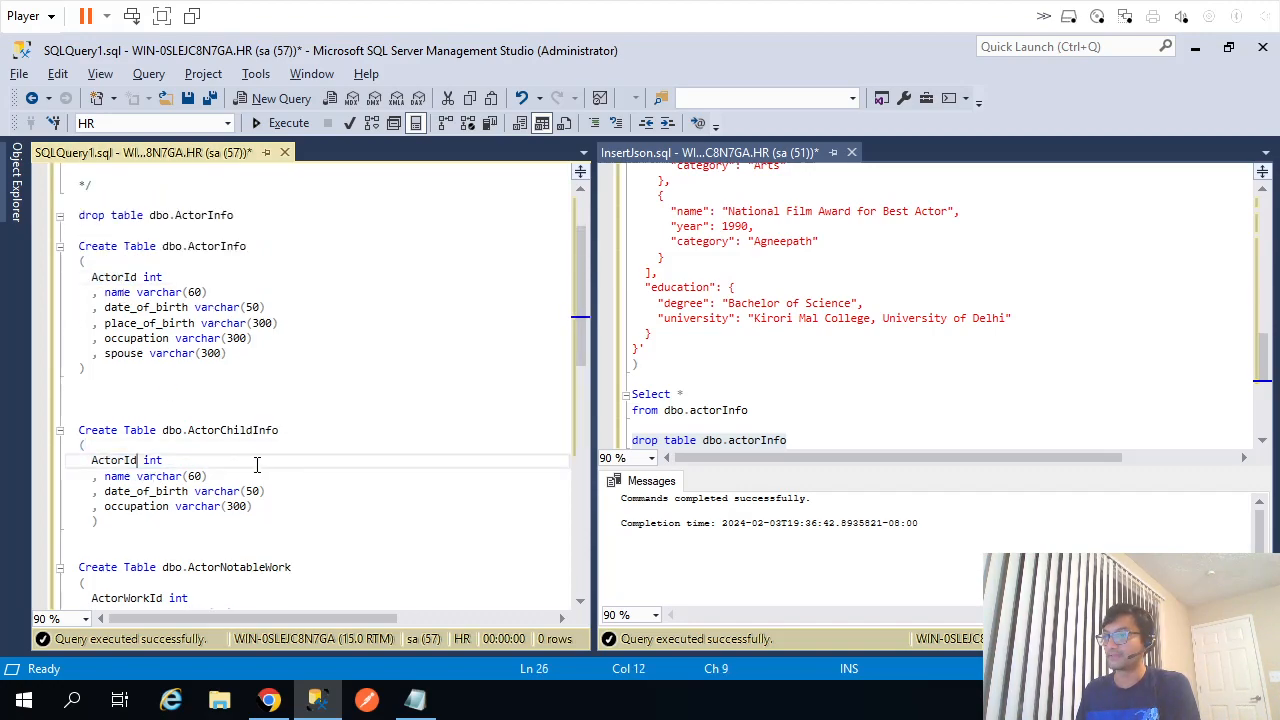
double_click(160, 461)
left_click(92, 461)
type(",")
key("Home")
key("Return")
key("Up")
type("ActorId")
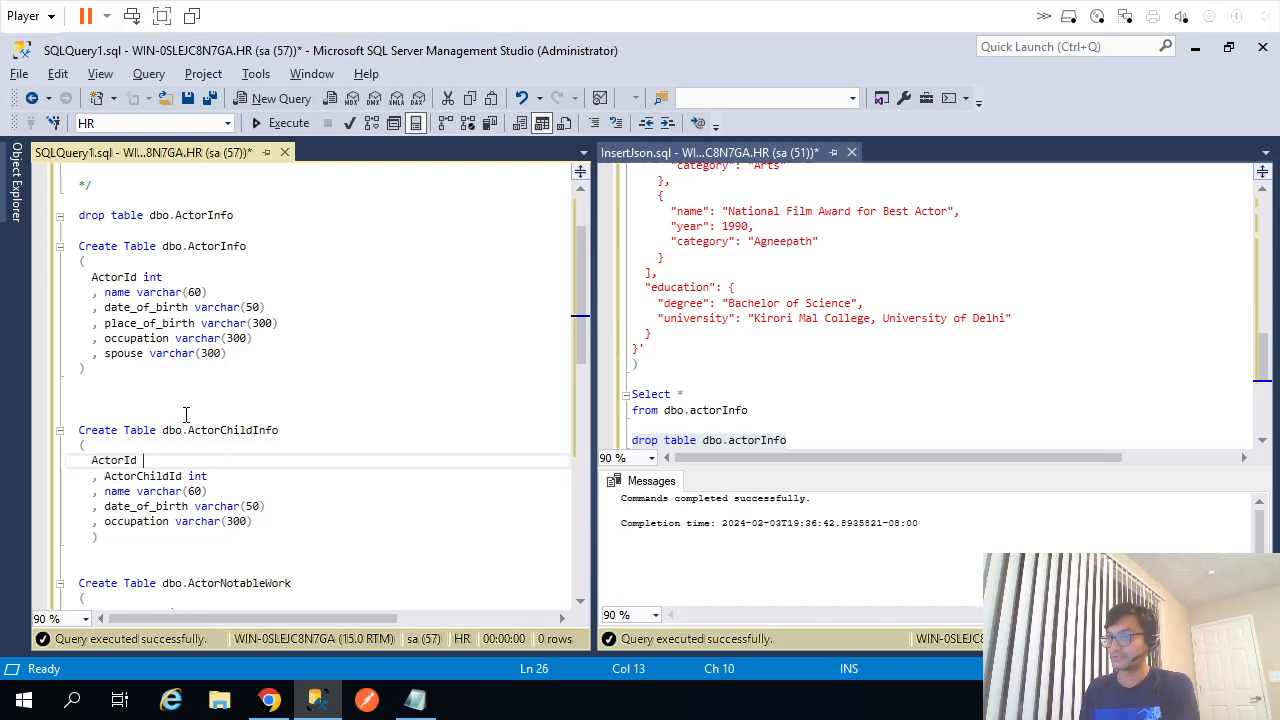
key("Down")
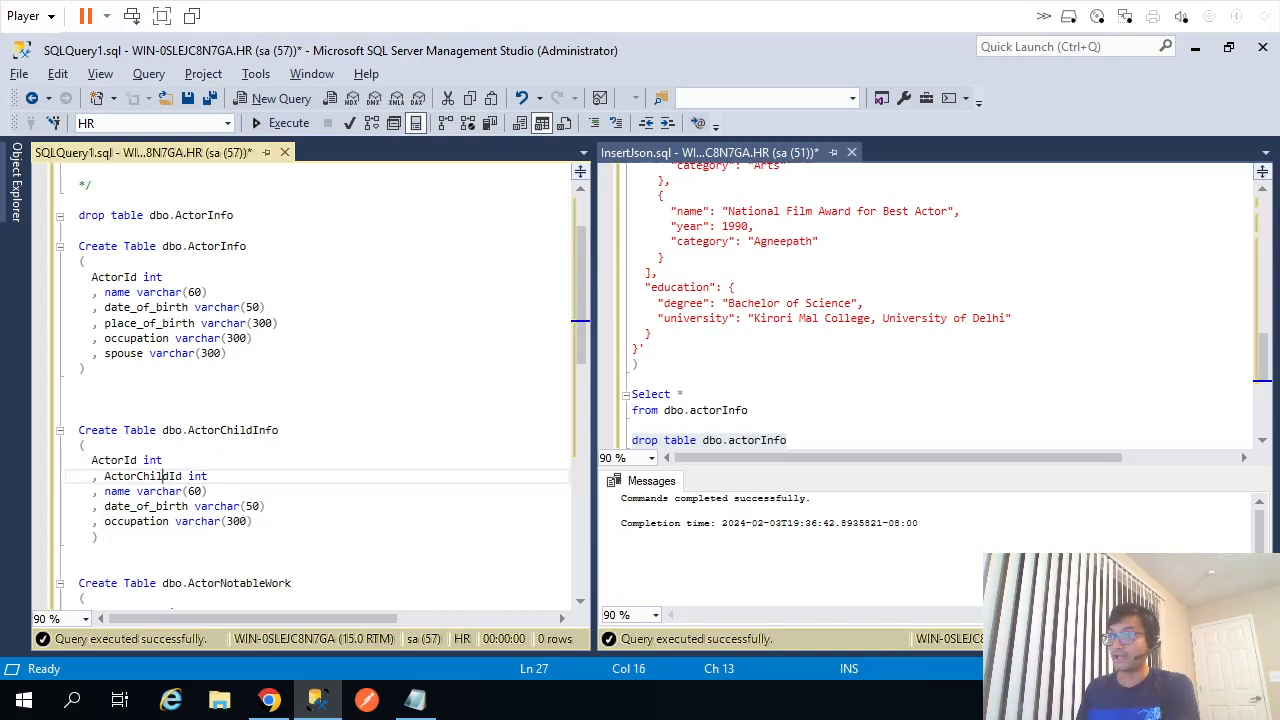
Append identity(1,1) after 'ActorChildId int'.
double_click(114, 277)
double_click(114, 460)
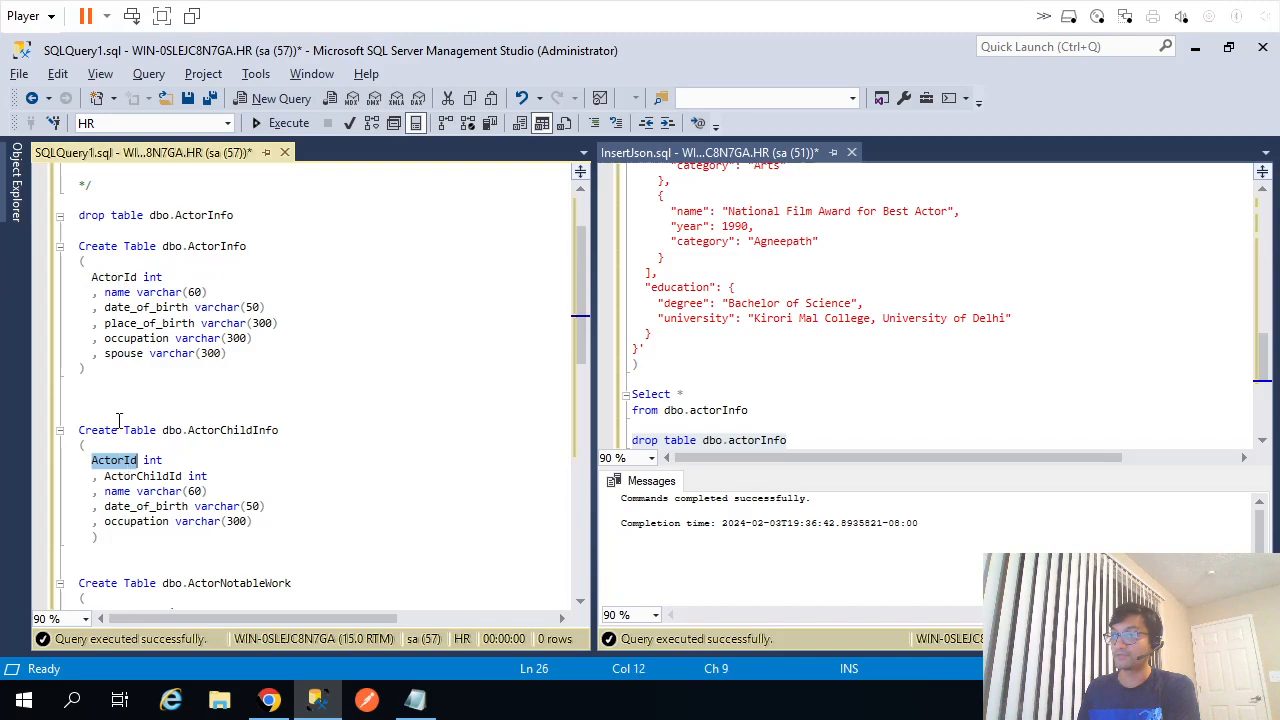
double_click(120, 277)
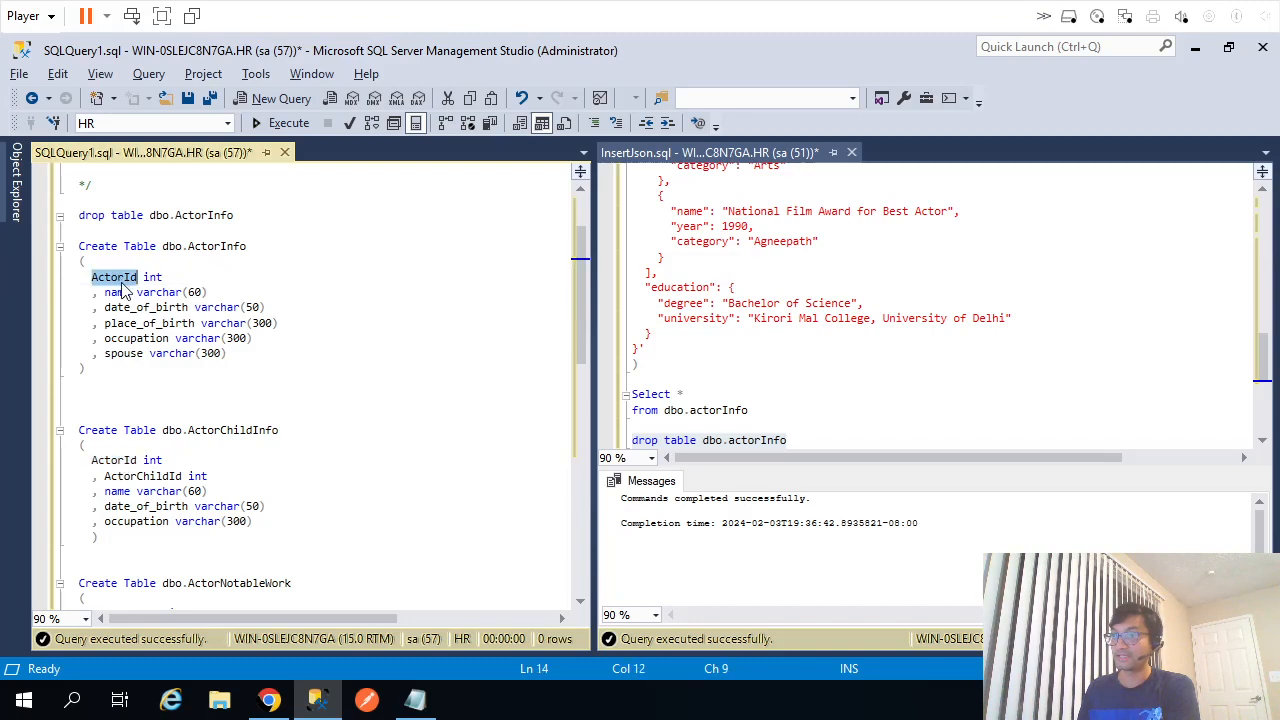
left_click(232, 479)
type("identi")
type("ty89")
key("BackSpace")
key("BackSpace")
type("(1,1)")
key("shift+Left")
key("shift+Left")
key("shift+Left")
key("shift+Left")
key("shift+Left")
key("shift+Left")
key("shift+Left")
key("shift+Left")
key("shift+Left")
key("shift+Left")
key("shift+Left")
key("shift+Left")
key("shift+Left")
key("ctrl+c")
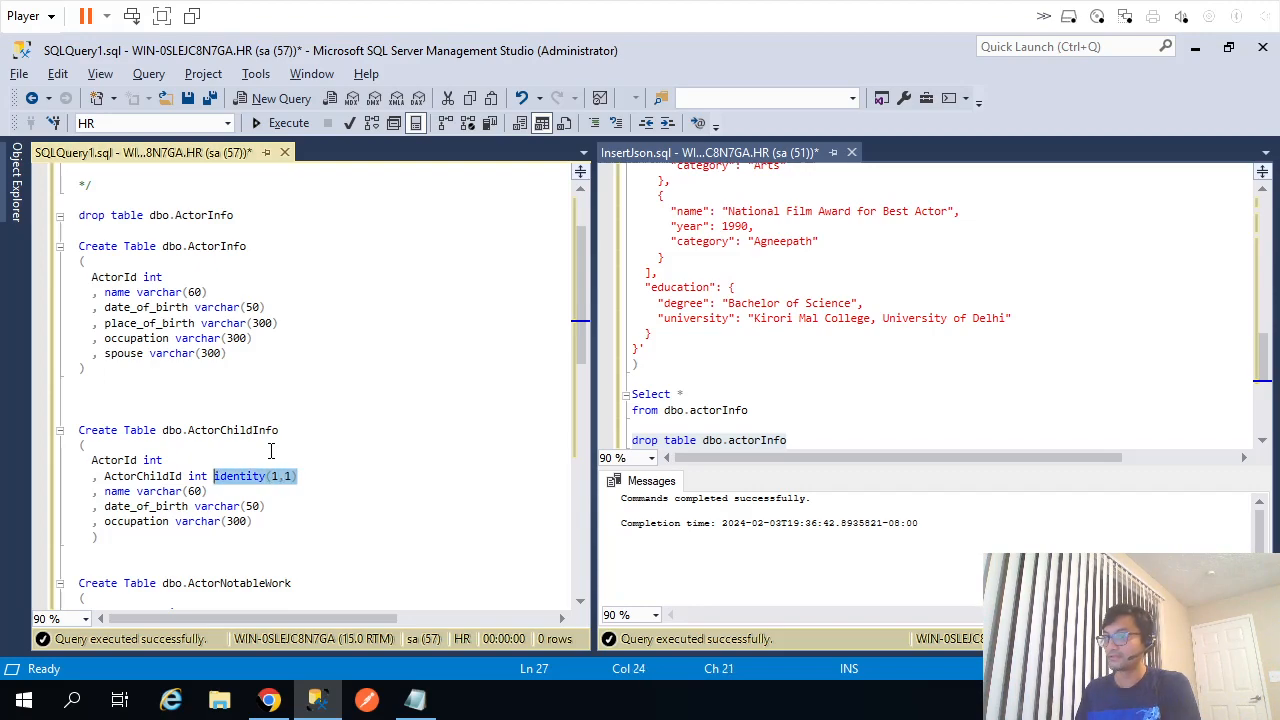
scroll(270, 451, "down", 3)
Make ActorWorkId identity(1,1) and add an ActorId int column to ActorNotableWork.
left_click(329, 477)
left_click_drag(329, 477, 288, 490)
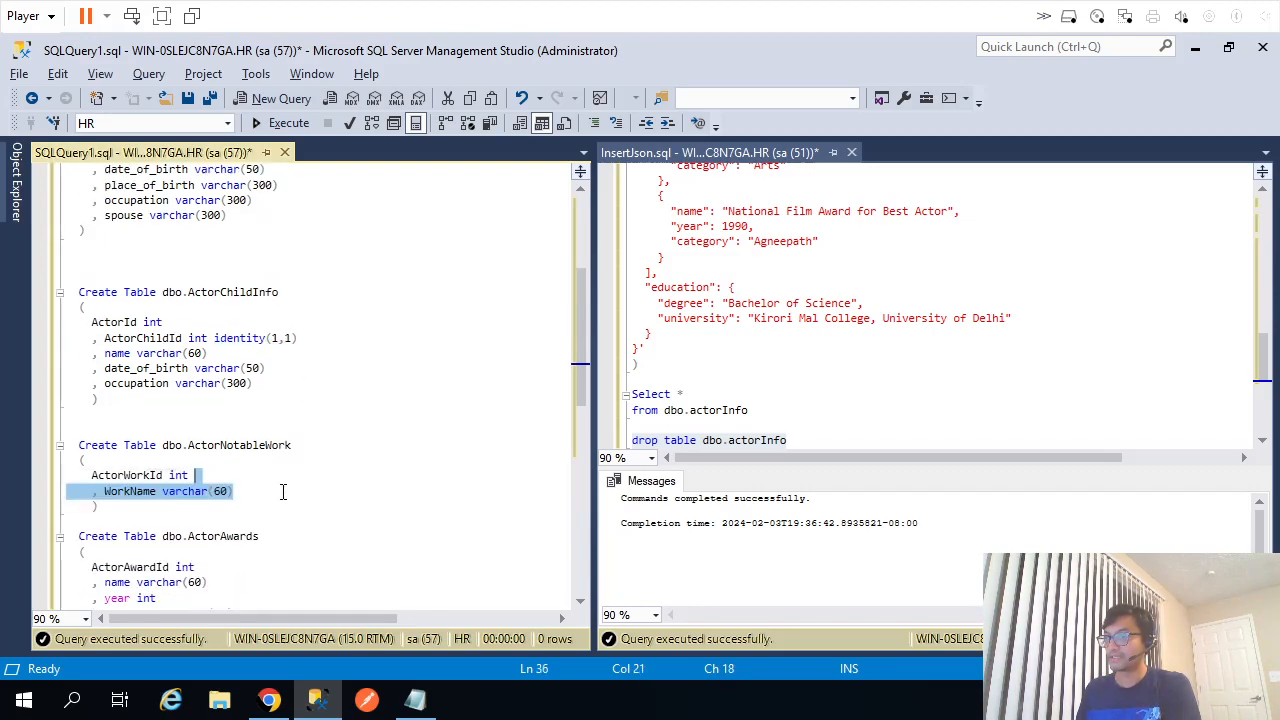
left_click(260, 483)
key("ctrl+v")
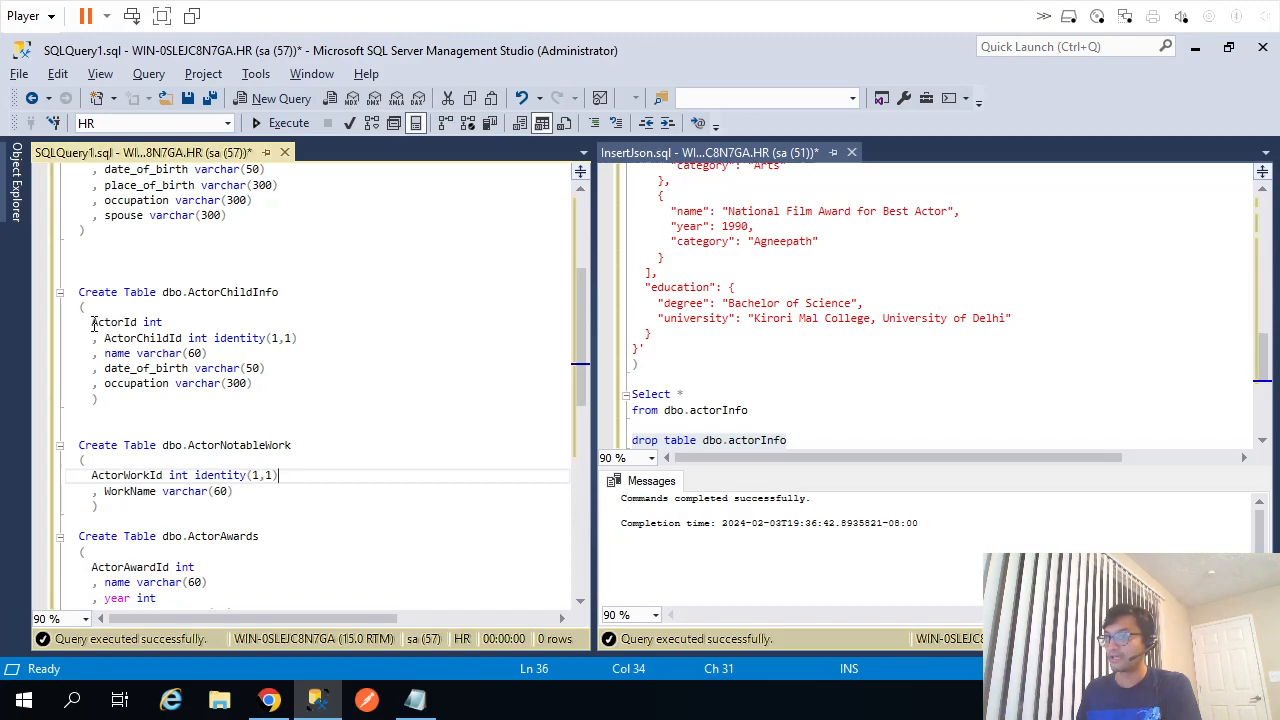
left_click_drag(92, 322, 189, 332)
key("ctrl+c")
left_click(93, 475)
type(",")
key("Up")
key("Return")
key("ctrl+v")
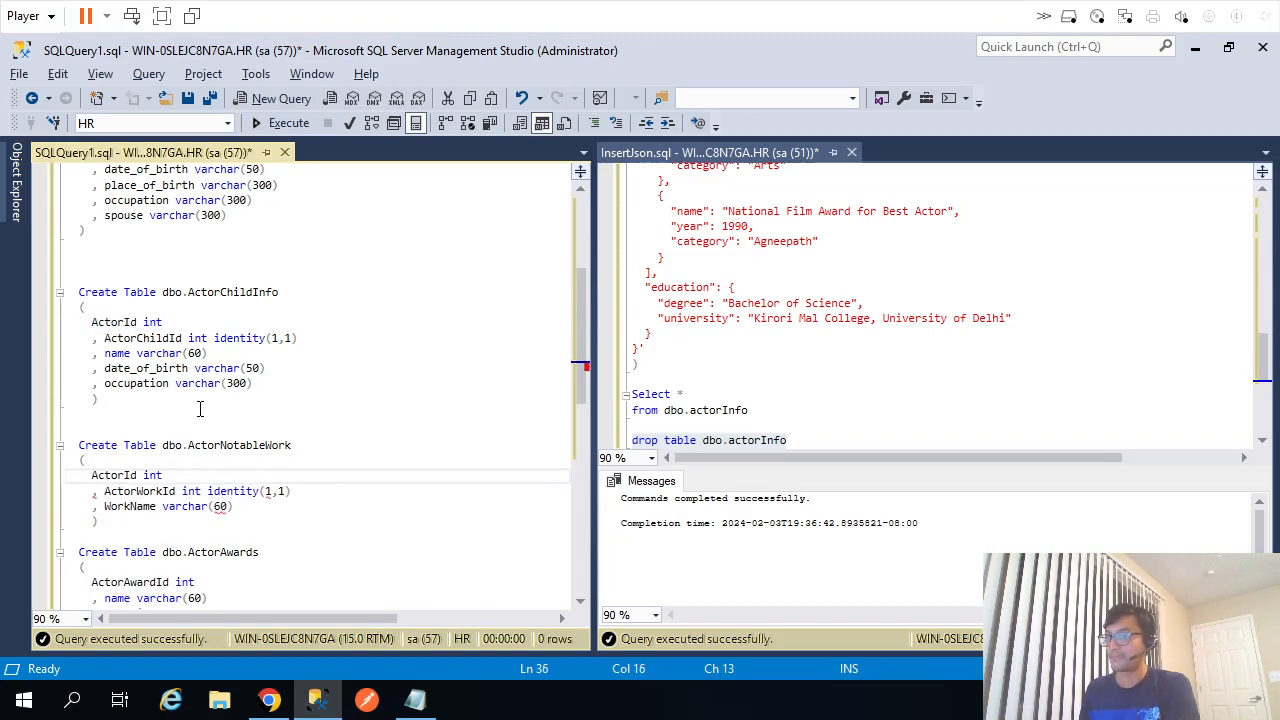
Run the ActorNotableWork create script, then write and execute 'Drop table ActorNotableWork'.
left_click_drag(118, 527, 54, 450)
key("F5")
key("ctrl+r")
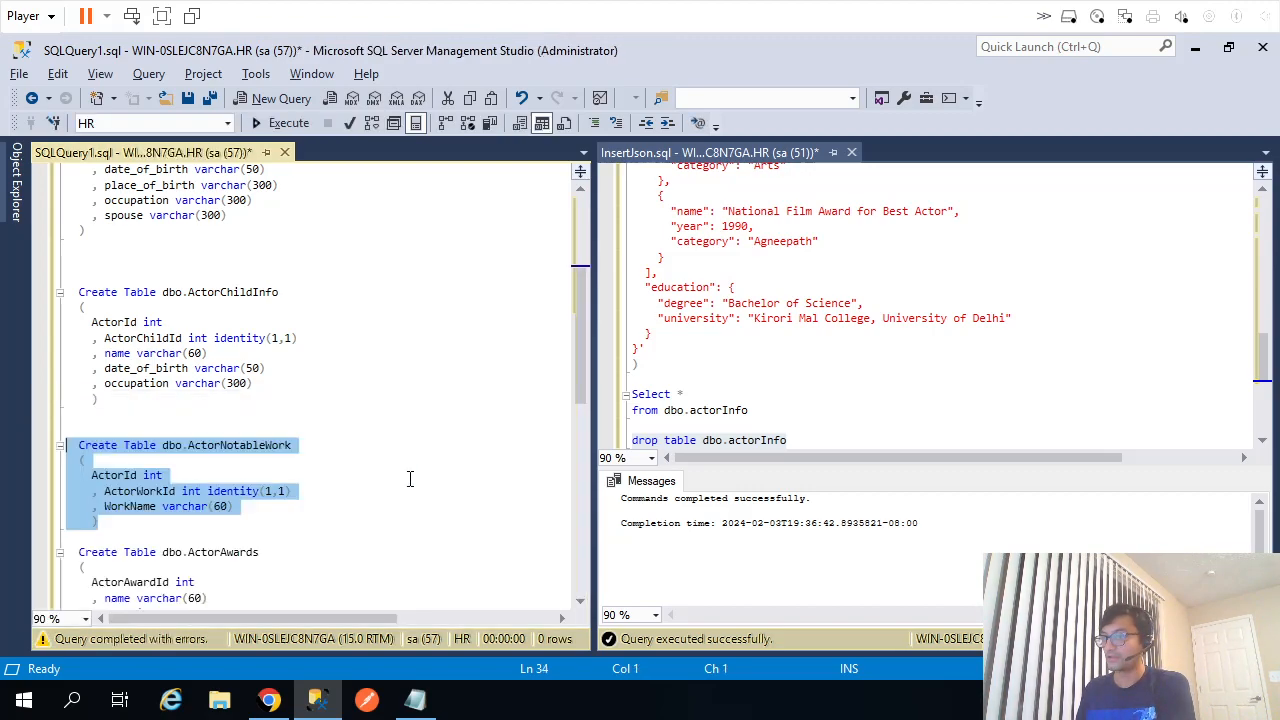
left_click_drag(162, 446, 294, 446)
key("ctrl+c")
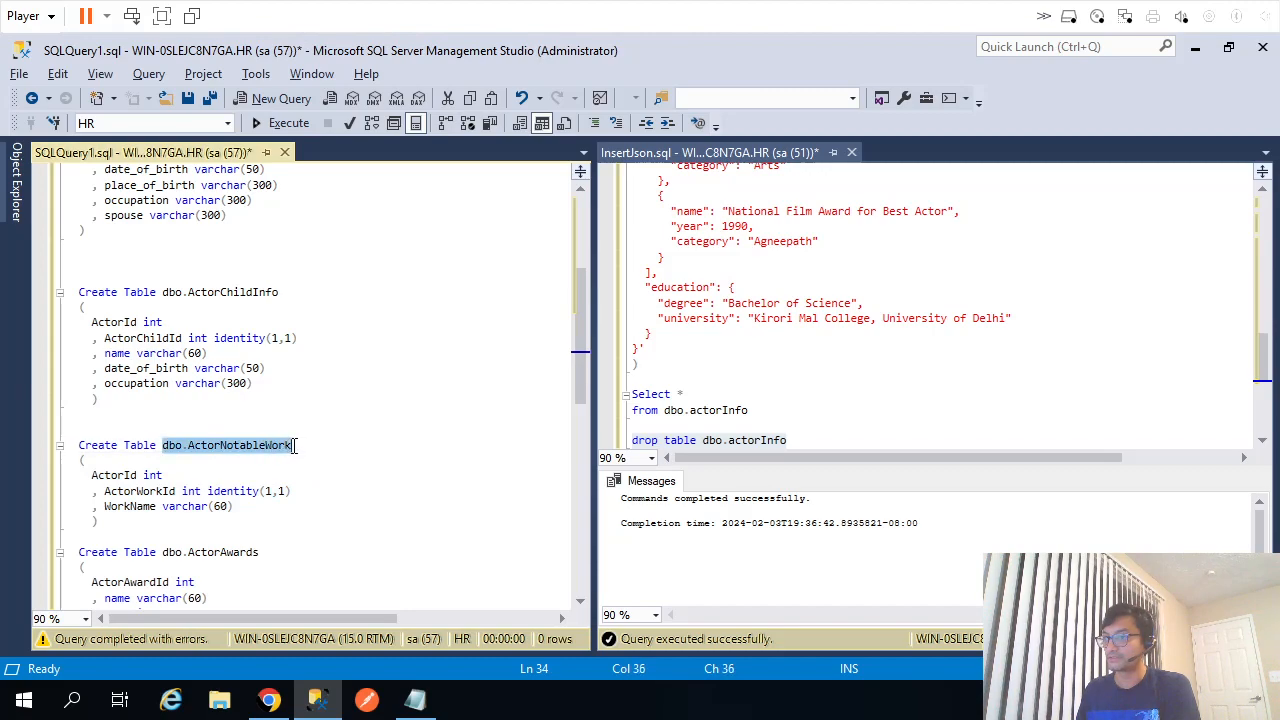
left_click(289, 419)
key("Return")
type("Drop table")
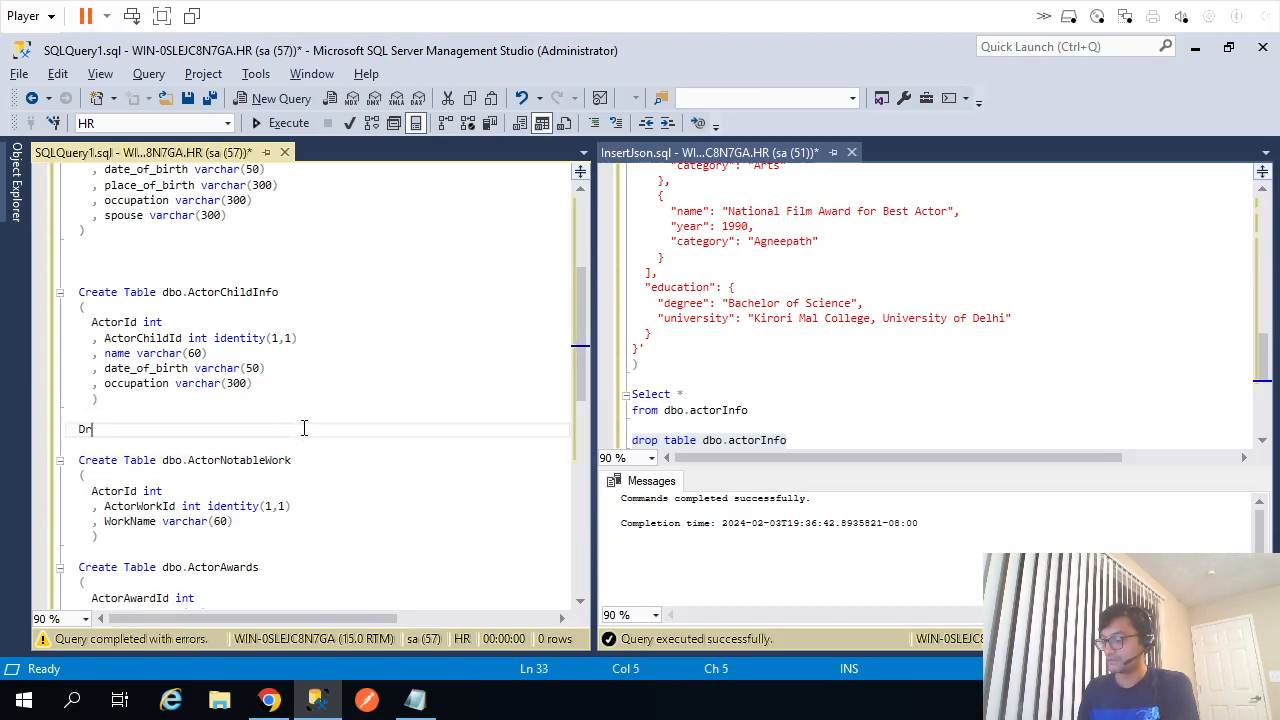
key("ctrl+v")
key("shift+Home")
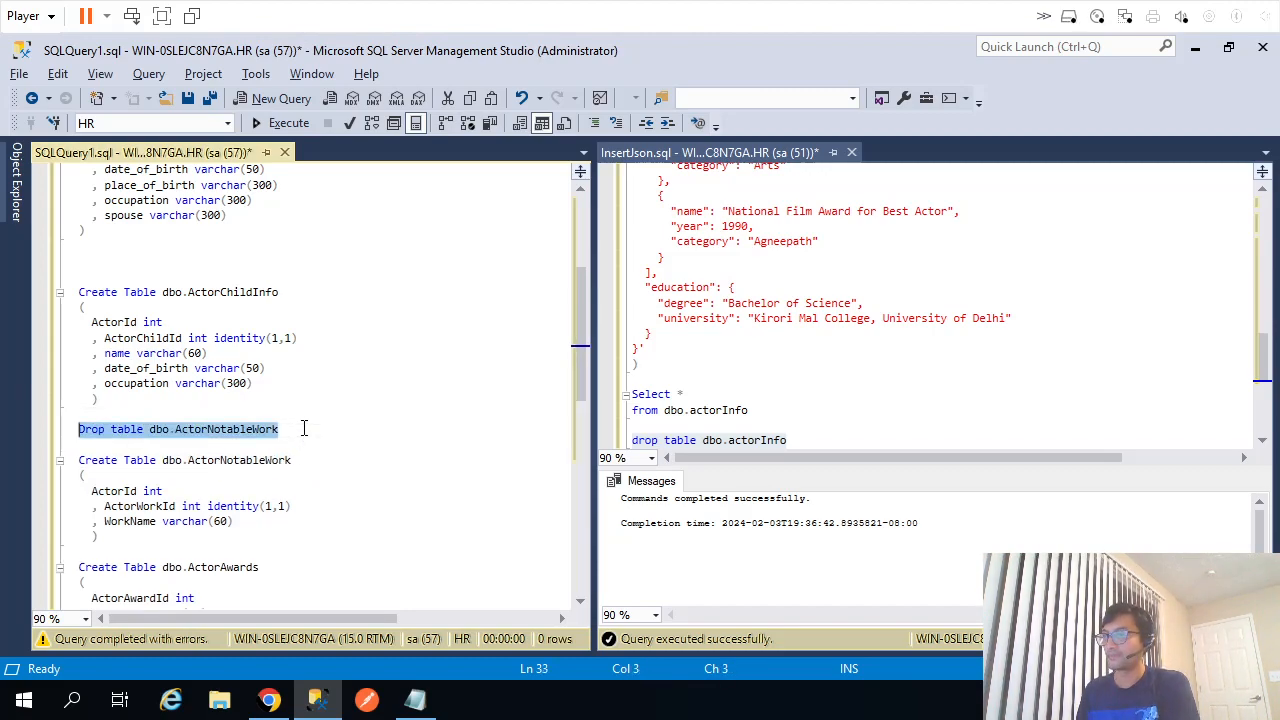
key("F5")
key("ctrl+r")
Re-execute the ActorNotableWork CREATE TABLE and switch to BigB.json in Notepad.
key("Down")
key("Down")
key("Home")
key("shift+Down")
key("shift+Down")
key("shift+Down")
key("shift+Down")
key("shift+End")
key("shift+Down")
key("F5")
key("ctrl+r")
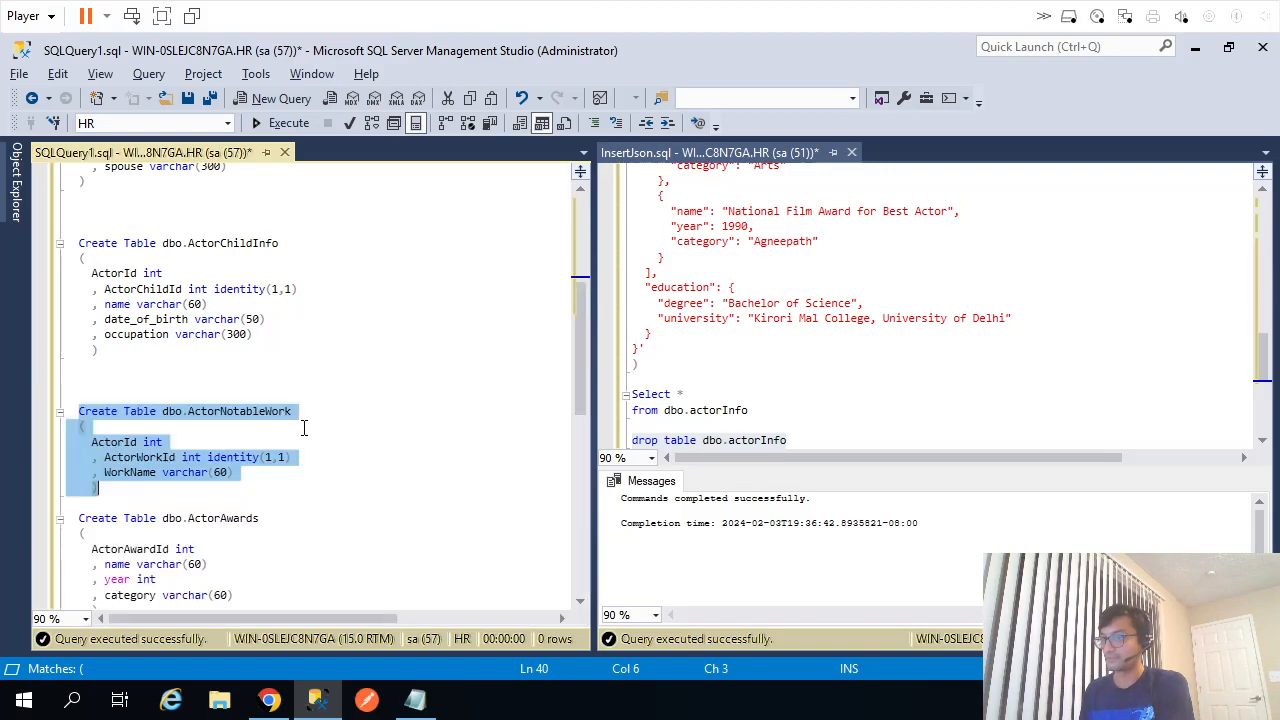
key("alt+Tab")
Check the awards structure in BigB.json and remove blank lines above ActorNotableWork.
left_click(205, 490)
scroll(203, 490, "down", 3)
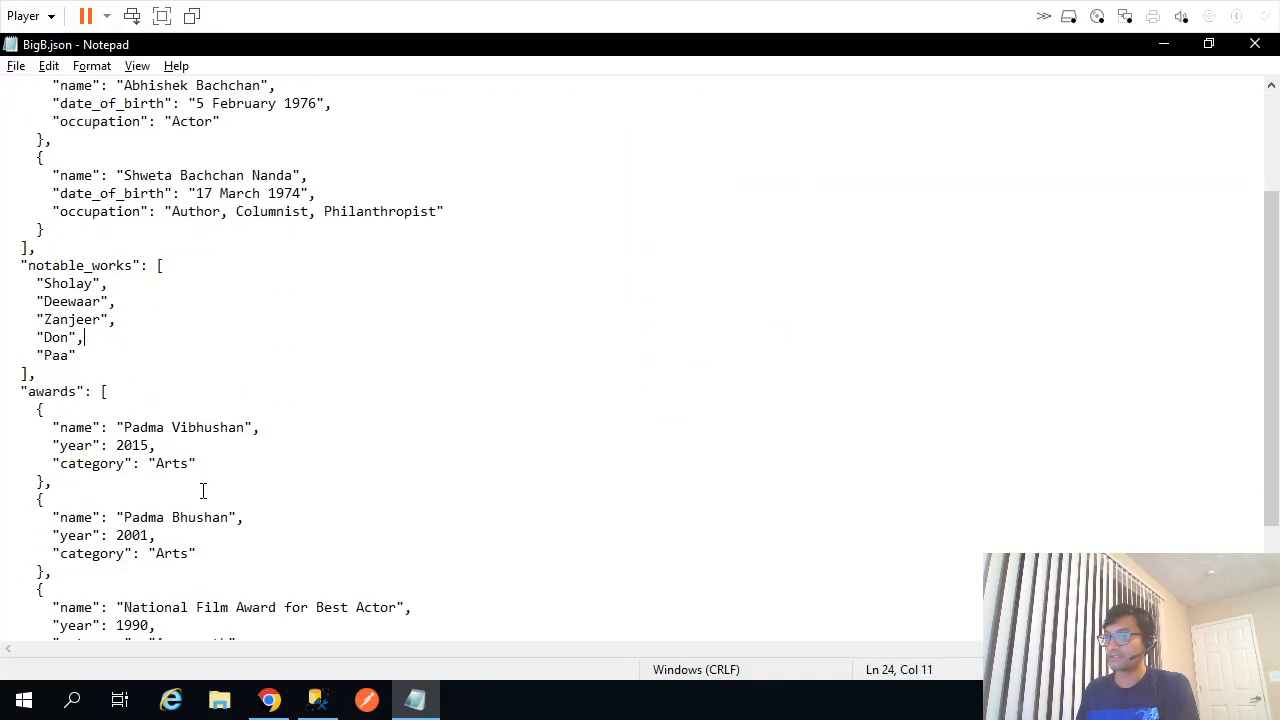
double_click(60, 398)
key("alt+Tab")
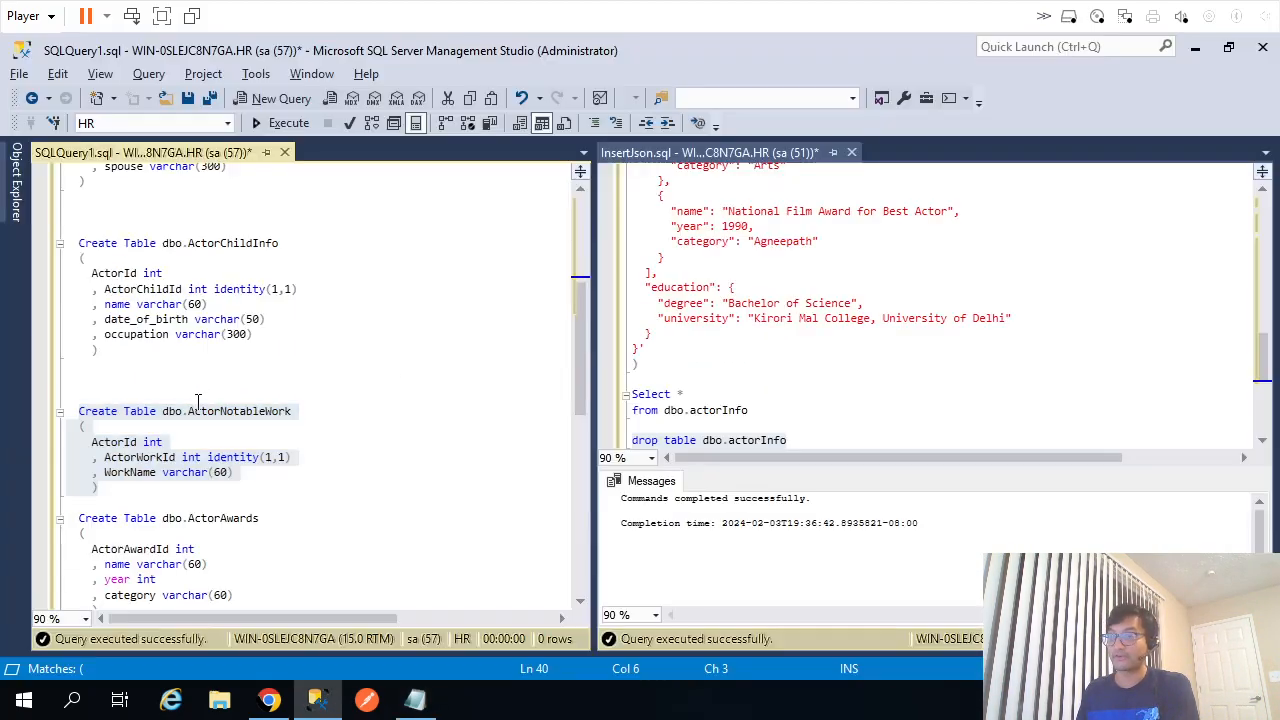
left_click(224, 375)
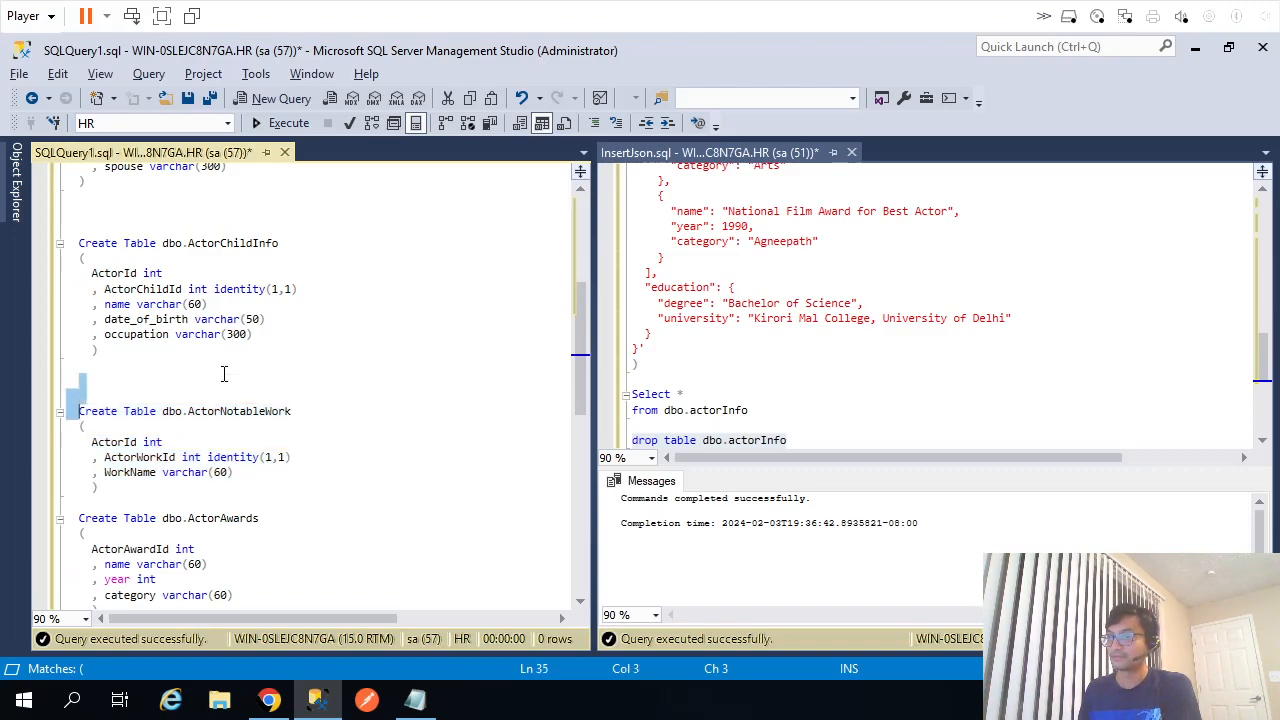
key("Delete")
key("Delete")
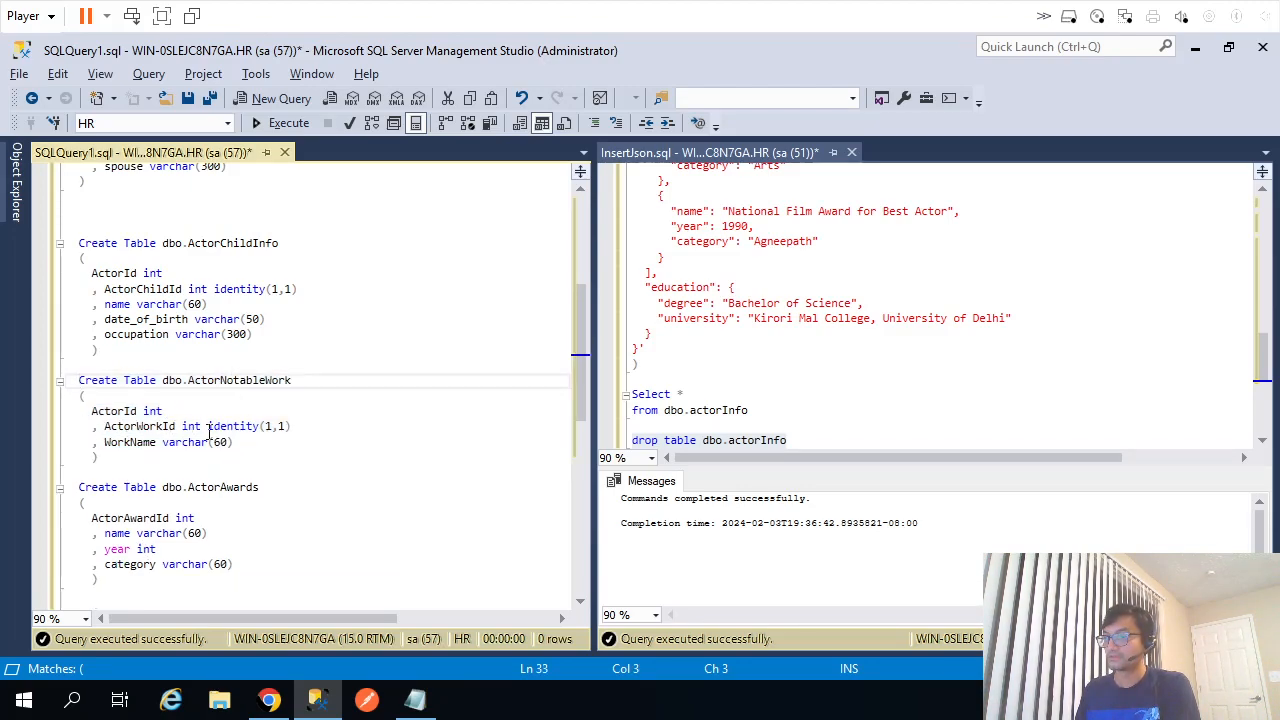
Give ActorAwards an identity(1,1) ActorAwardId and a leading ActorId int column.
left_click_drag(208, 426, 300, 427)
key("ctrl+c")
left_click(265, 533)
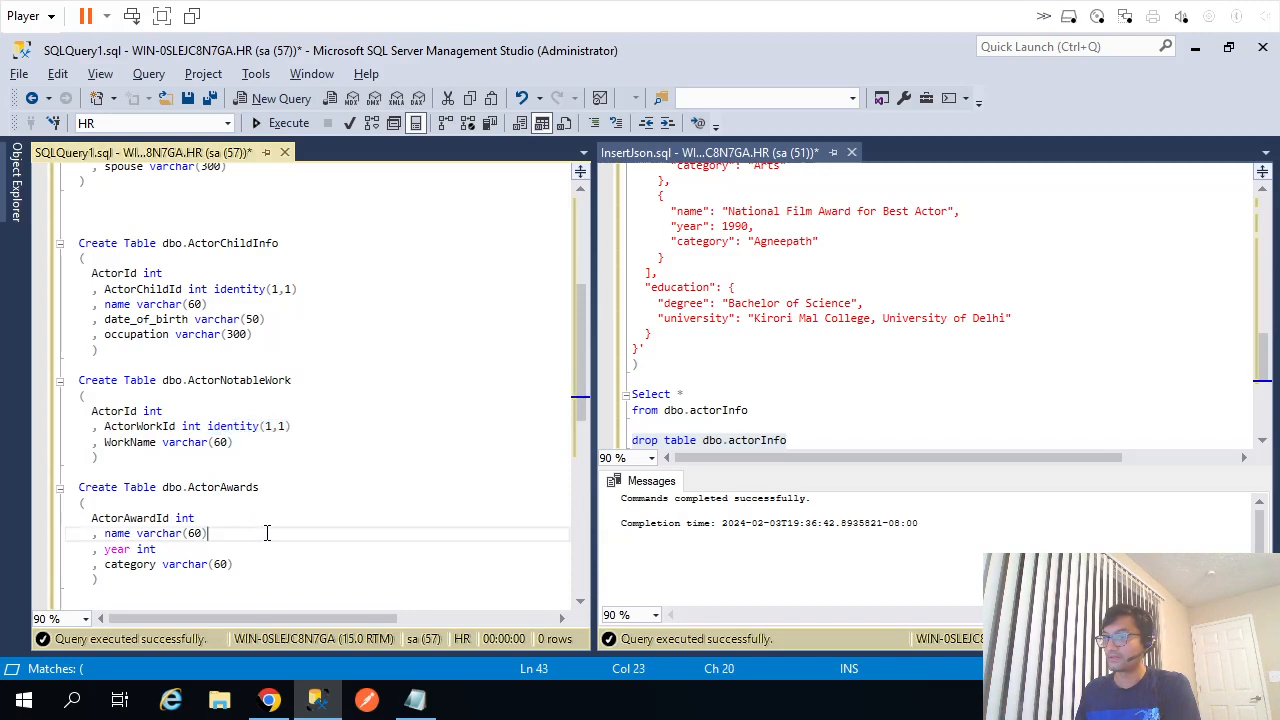
left_click(255, 520)
key("ctrl+v")
left_click(116, 505)
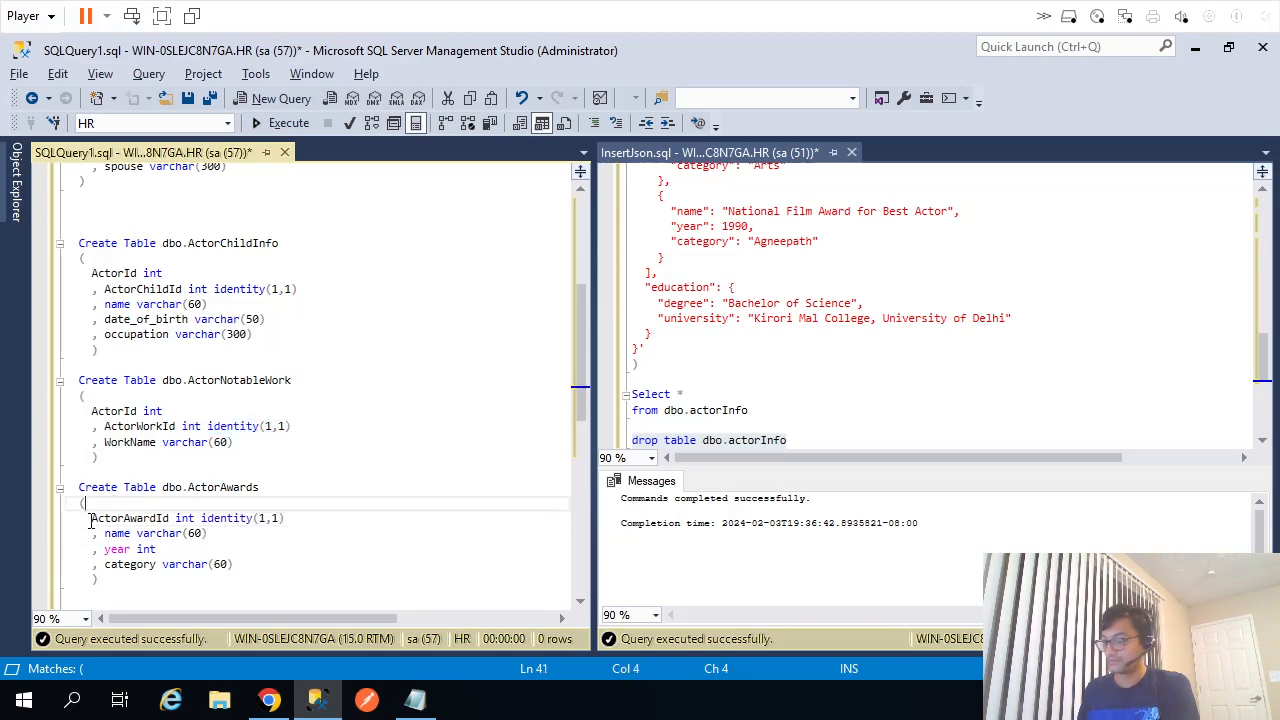
key("Return")
key("Tab")
key("Down")
type(",")
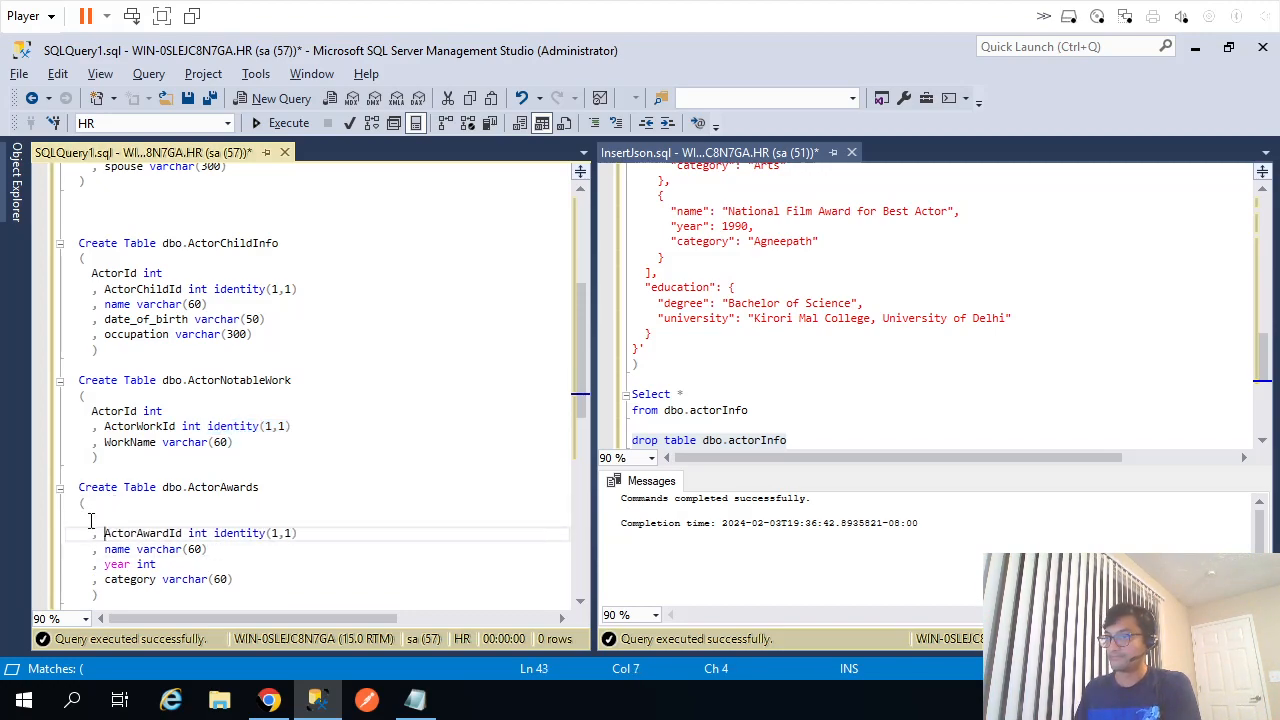
left_click_drag(92, 413, 162, 412)
key("ctrl+c")
left_click(146, 518)
key("ctrl+v")
Execute the ActorAwards CREATE TABLE script.
scroll(269, 471, "down", 3)
left_click_drag(125, 477, 70, 350)
key("F5")
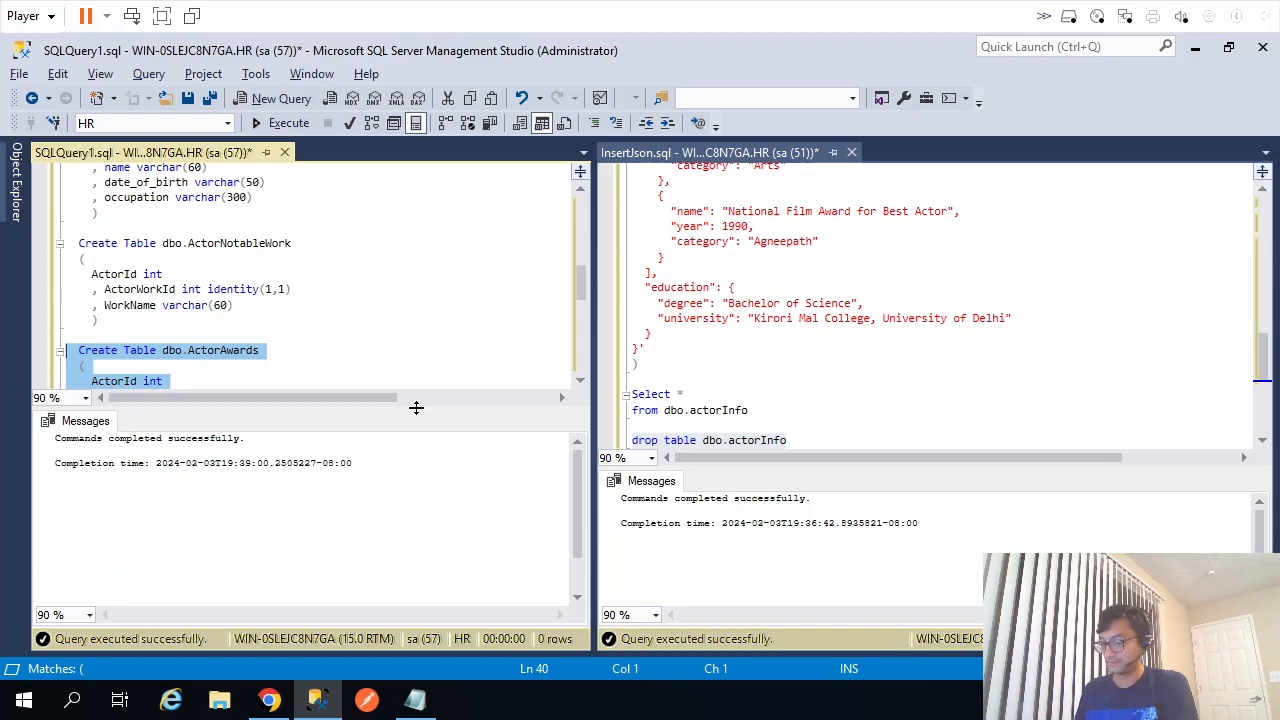
key("ctrl+r")
Check the education key in BigB.json and make ActorEducationId identity(1,1).
key("alt+Tab")
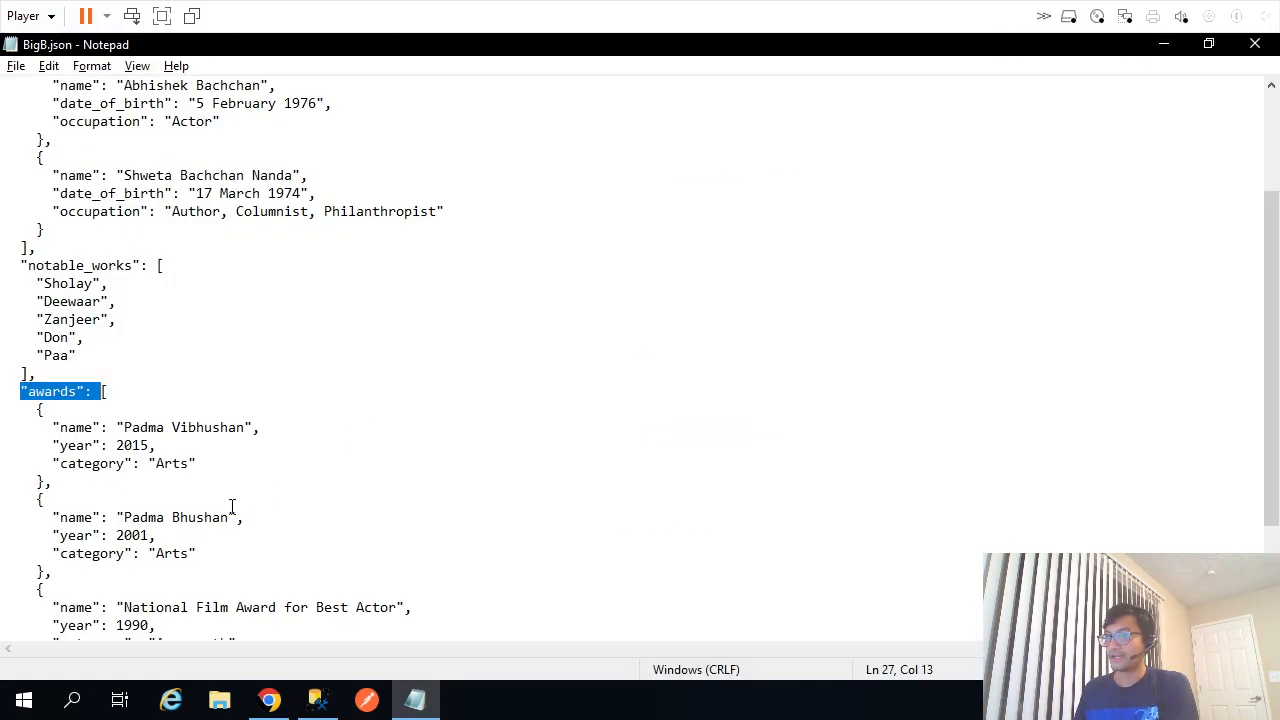
scroll(231, 507, "down", 3)
left_click_drag(20, 536, 120, 536)
key("alt+Tab")
left_click(272, 396)
left_click_drag(214, 396, 298, 396)
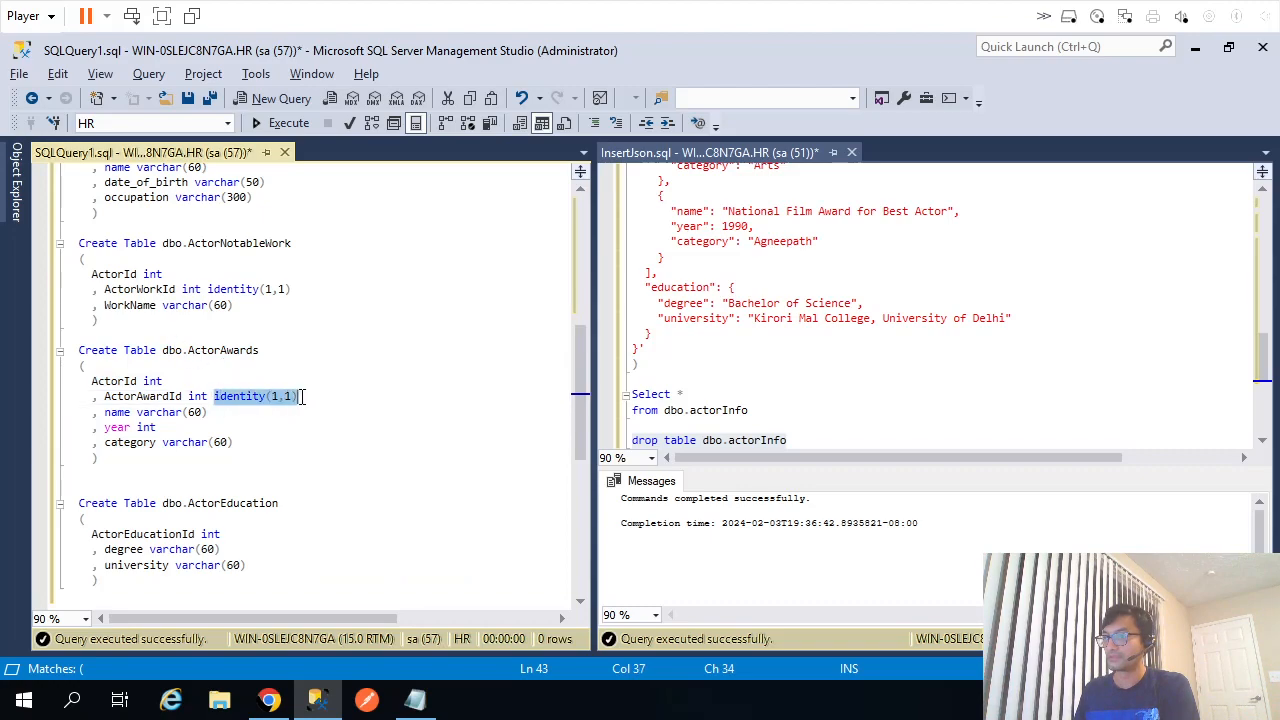
key("ctrl+c")
left_click(271, 534)
key("ctrl+v")
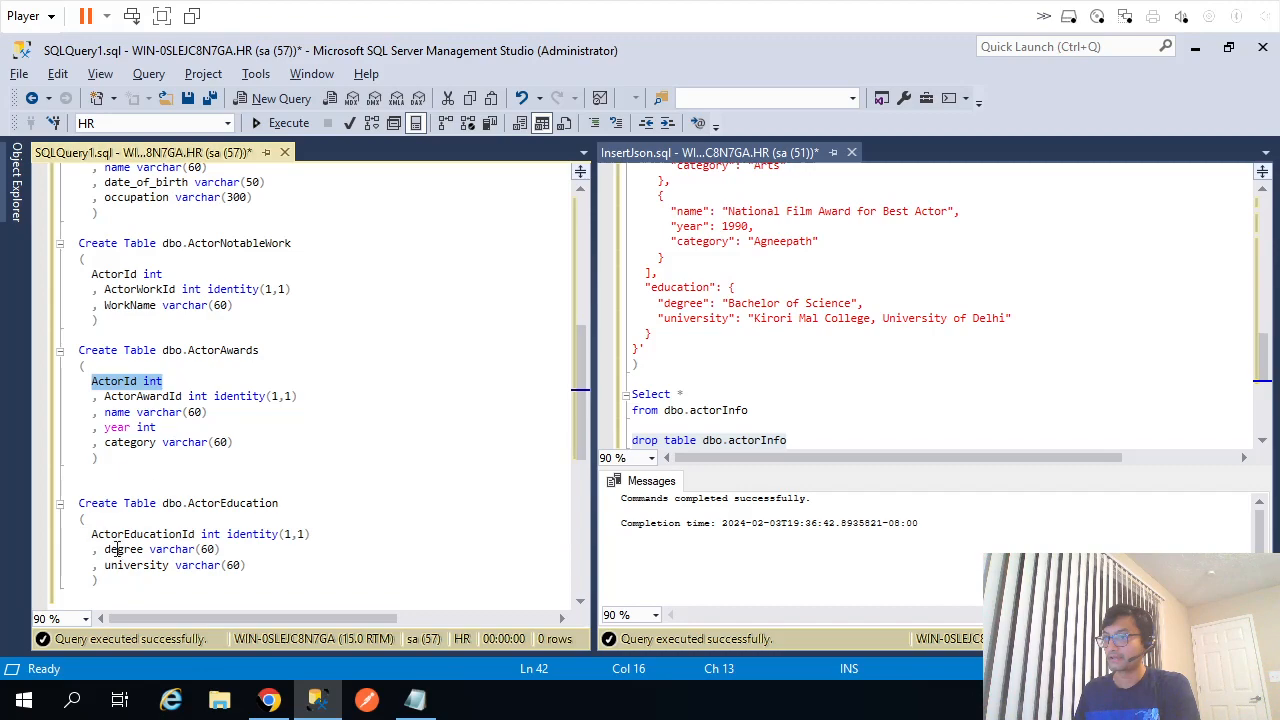
Add ActorId int to ActorEducation, create the table, and bring up the Informatica mapping.
left_click(92, 540)
type(",")
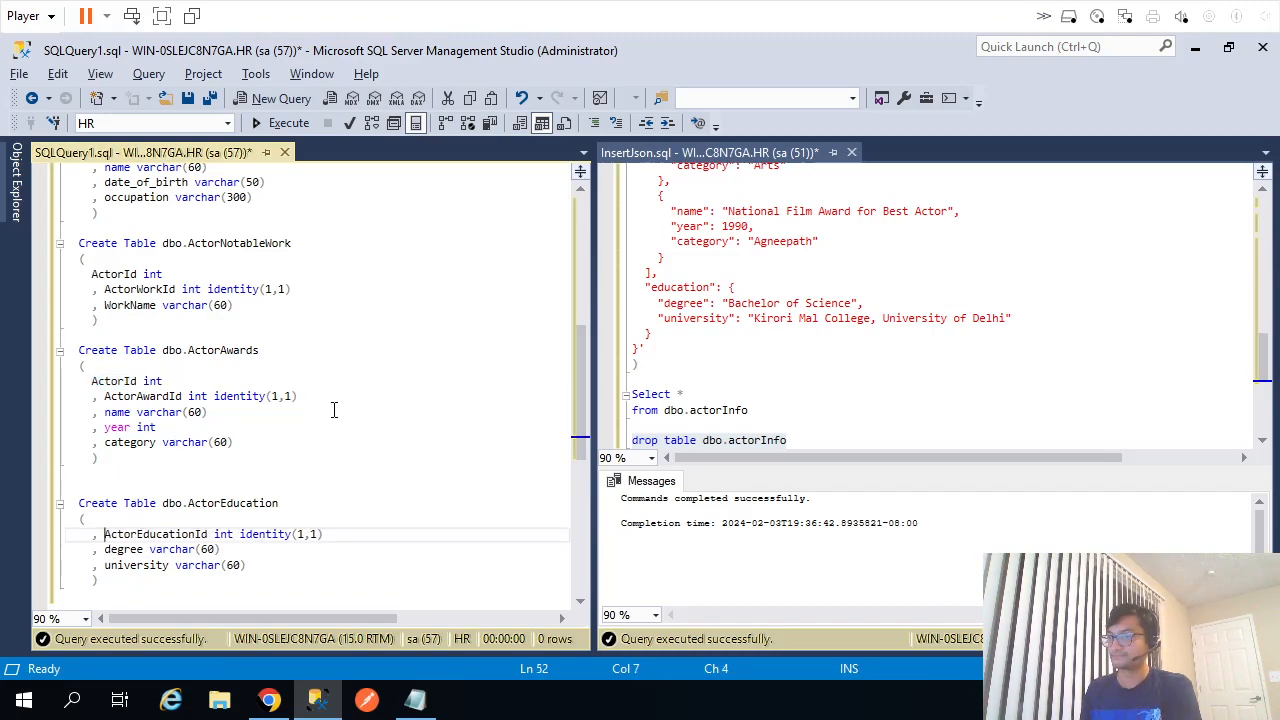
key("ctrl+Return")
key("ctrl+v")
scroll(334, 410, "down", 3)
left_click(90, 478)
left_click_drag(115, 463, 62, 365)
key("F5")
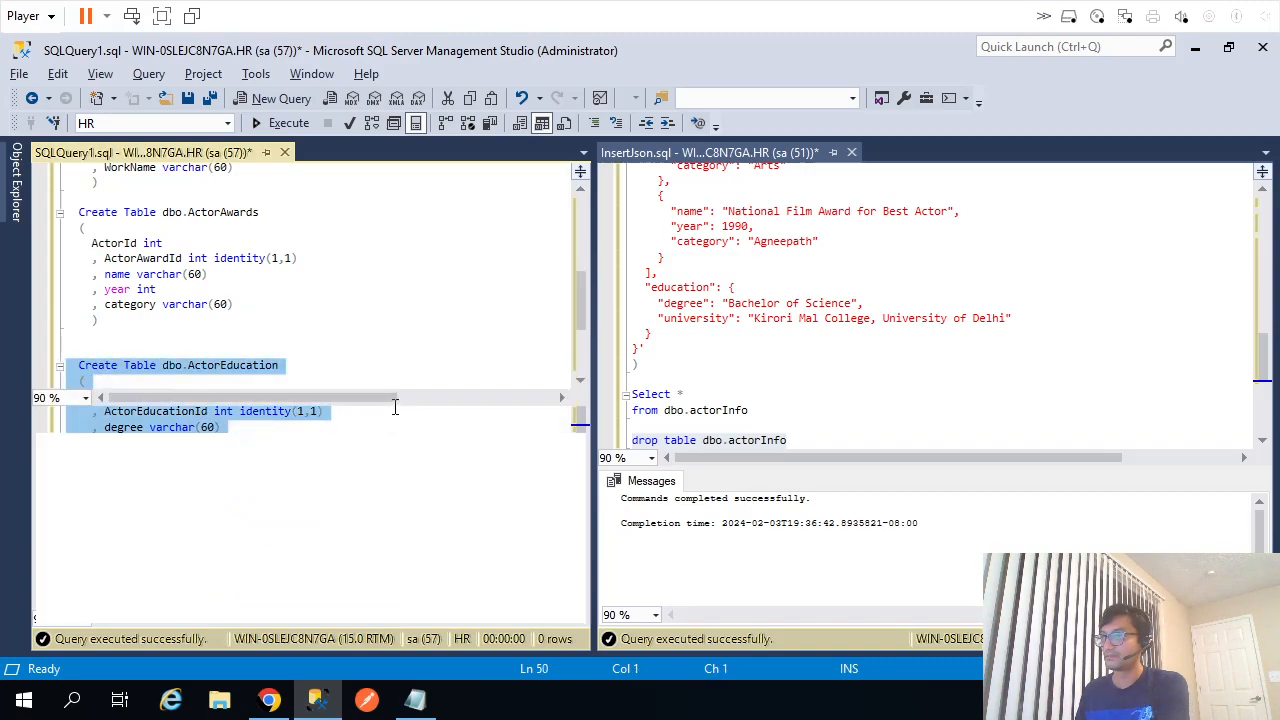
key("ctrl+r")
key("alt+Tab")
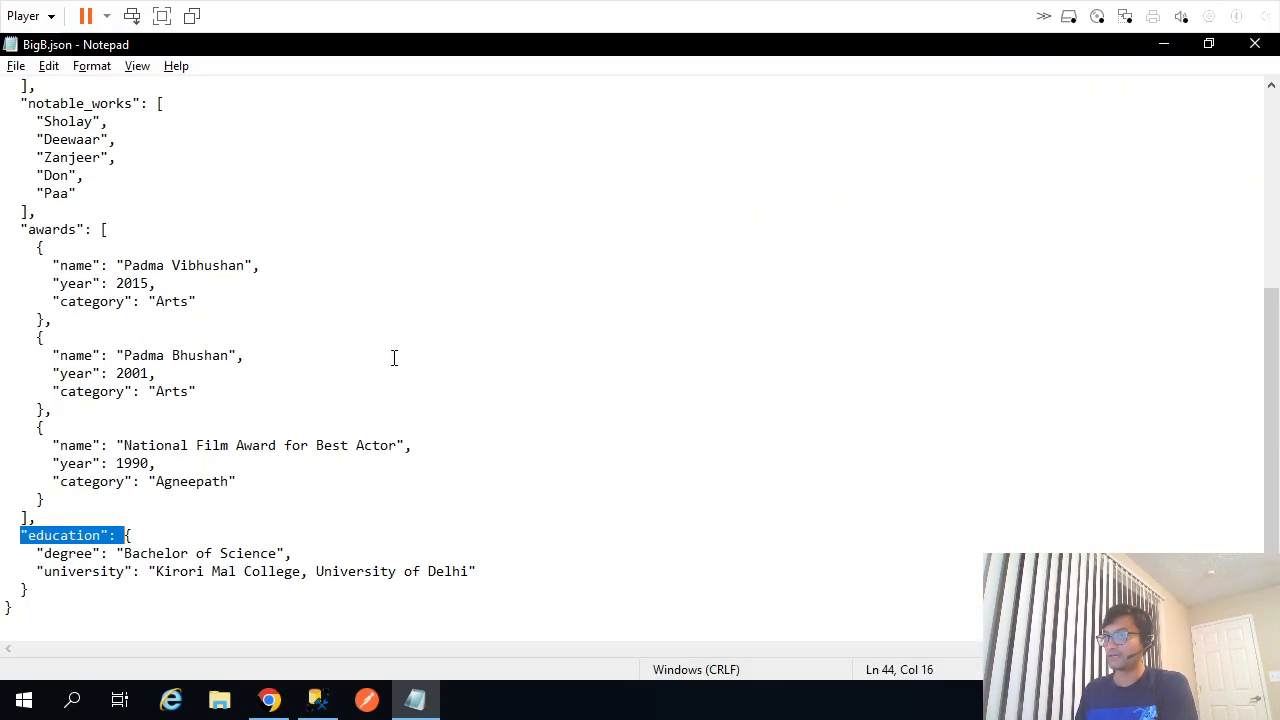
left_click(269, 700)
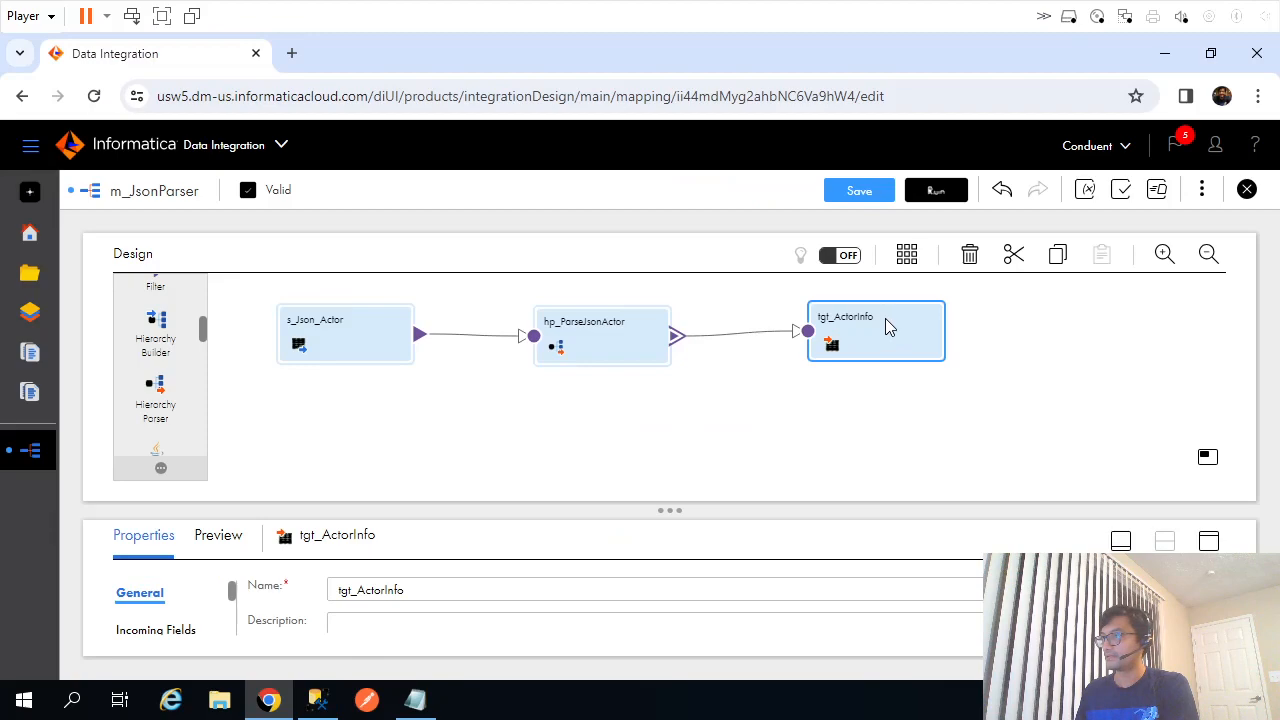
Review tgt_ActorInfo's fields and target settings, confirming ActorInfo as its target object.
left_click(1209, 541)
left_click(161, 343)
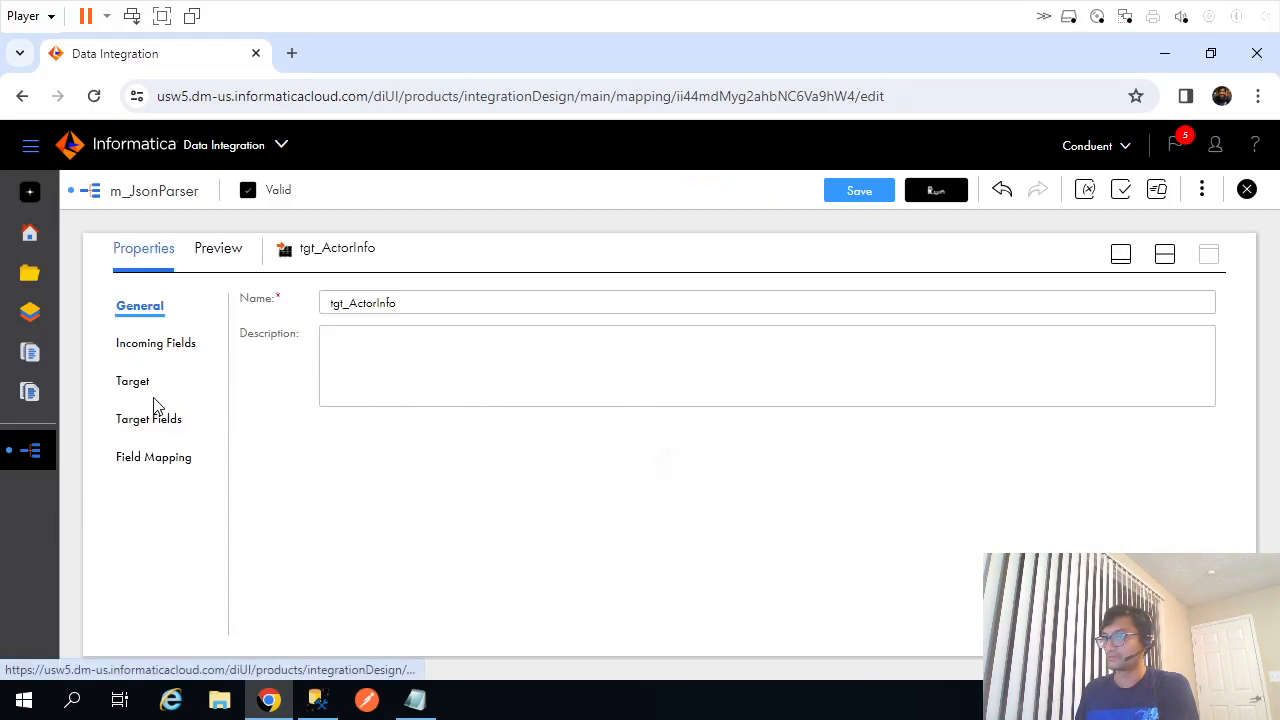
left_click(136, 308)
left_click(134, 381)
left_click(643, 424)
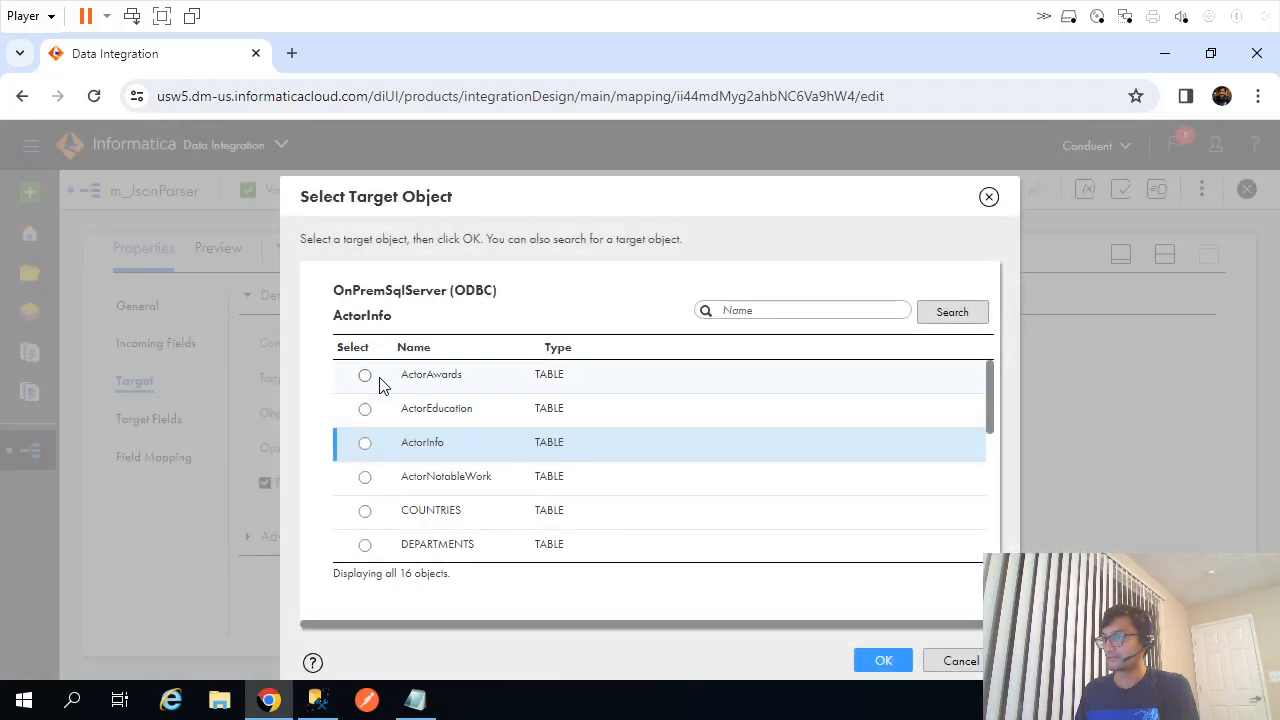
left_click(877, 664)
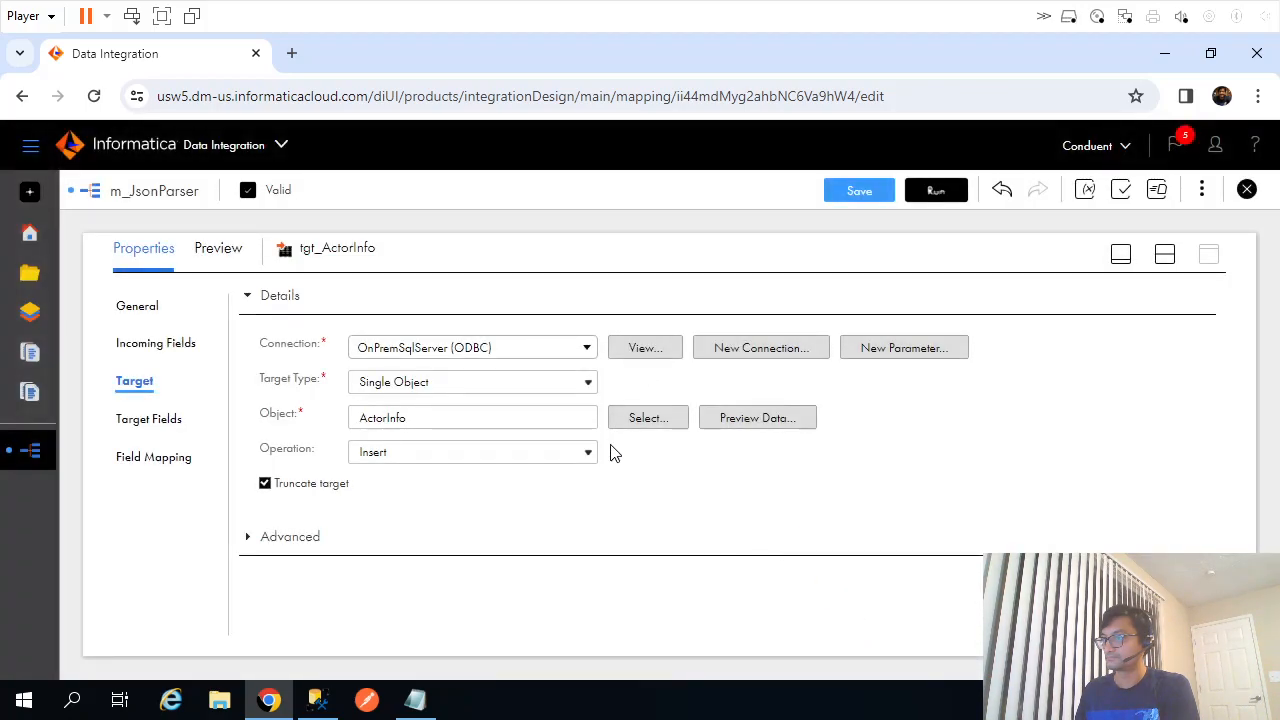
left_click(638, 420)
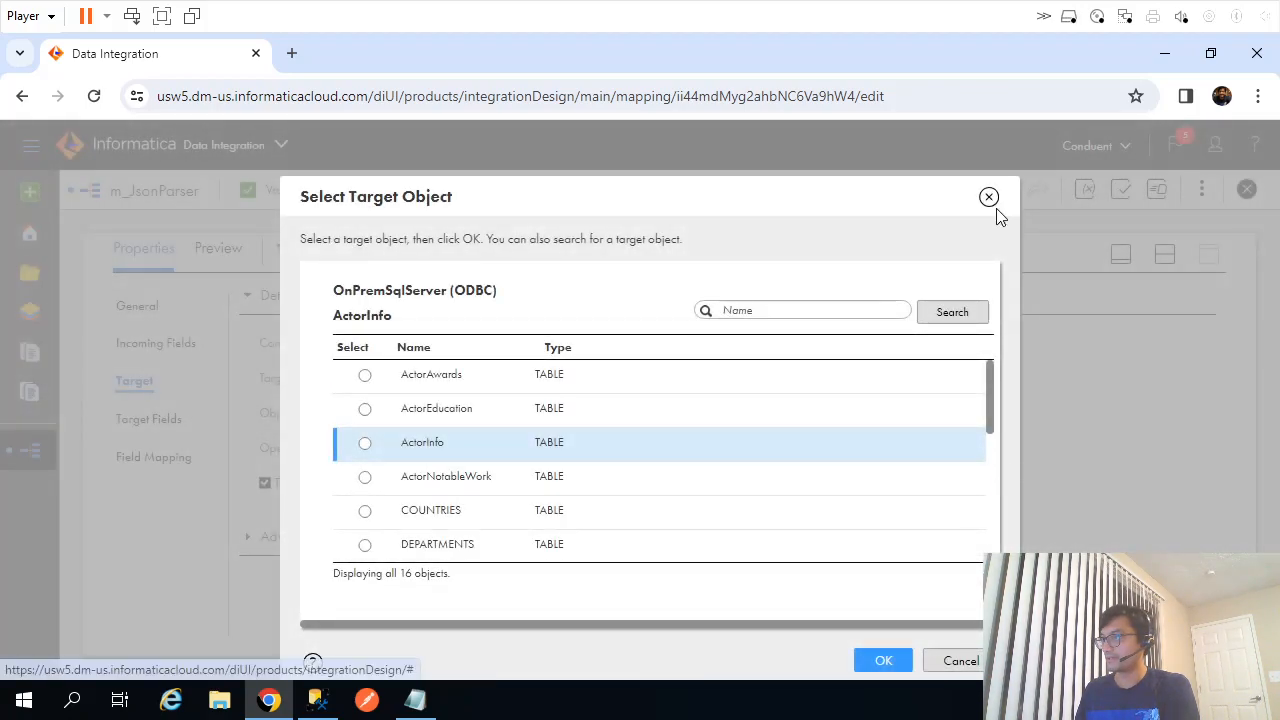
left_click(989, 196)
Delete the tgt_ActorInfo target from the m_JsonParser canvas and confirm the removal.
left_click(1164, 254)
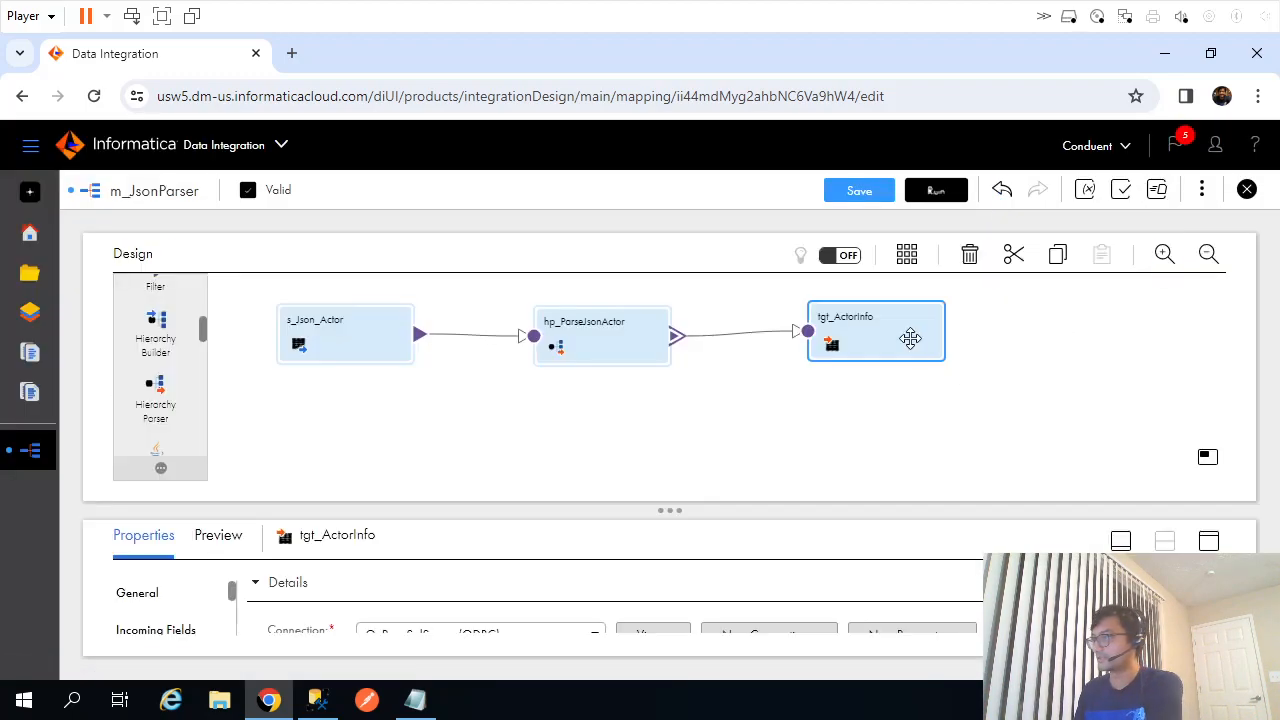
key("Delete")
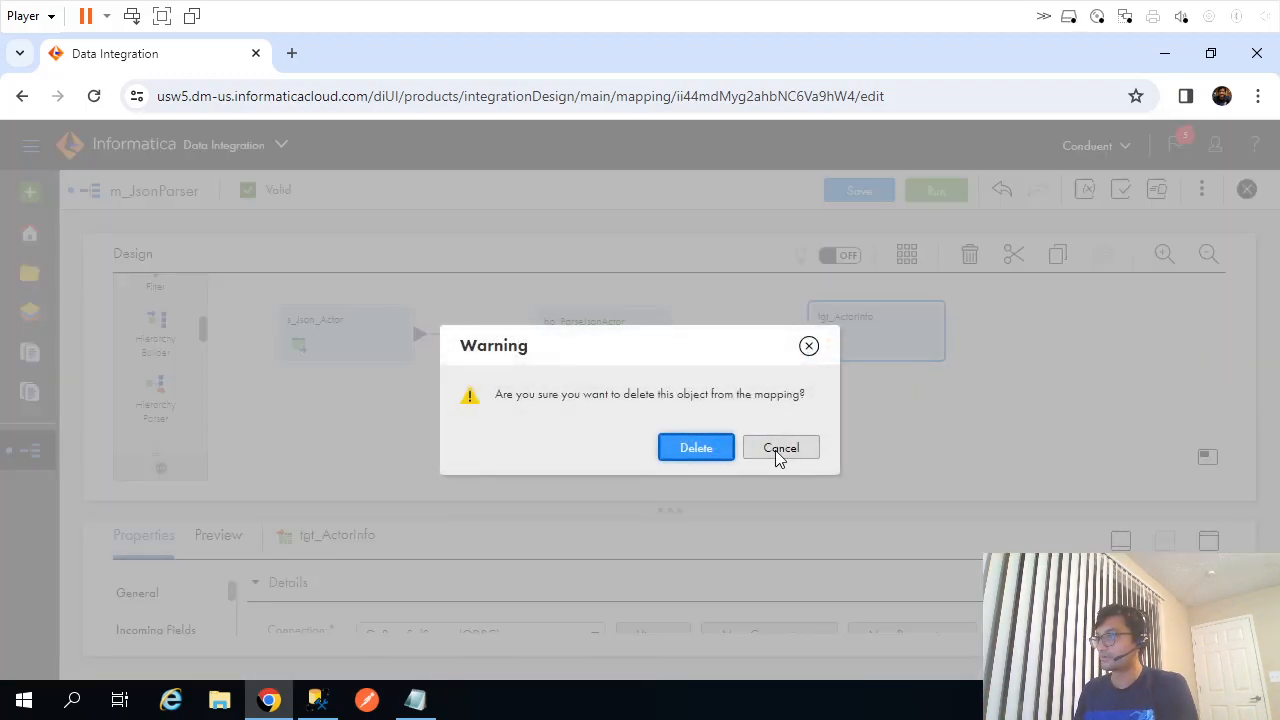
left_click(691, 446)
left_click_drag(203, 334, 213, 290)
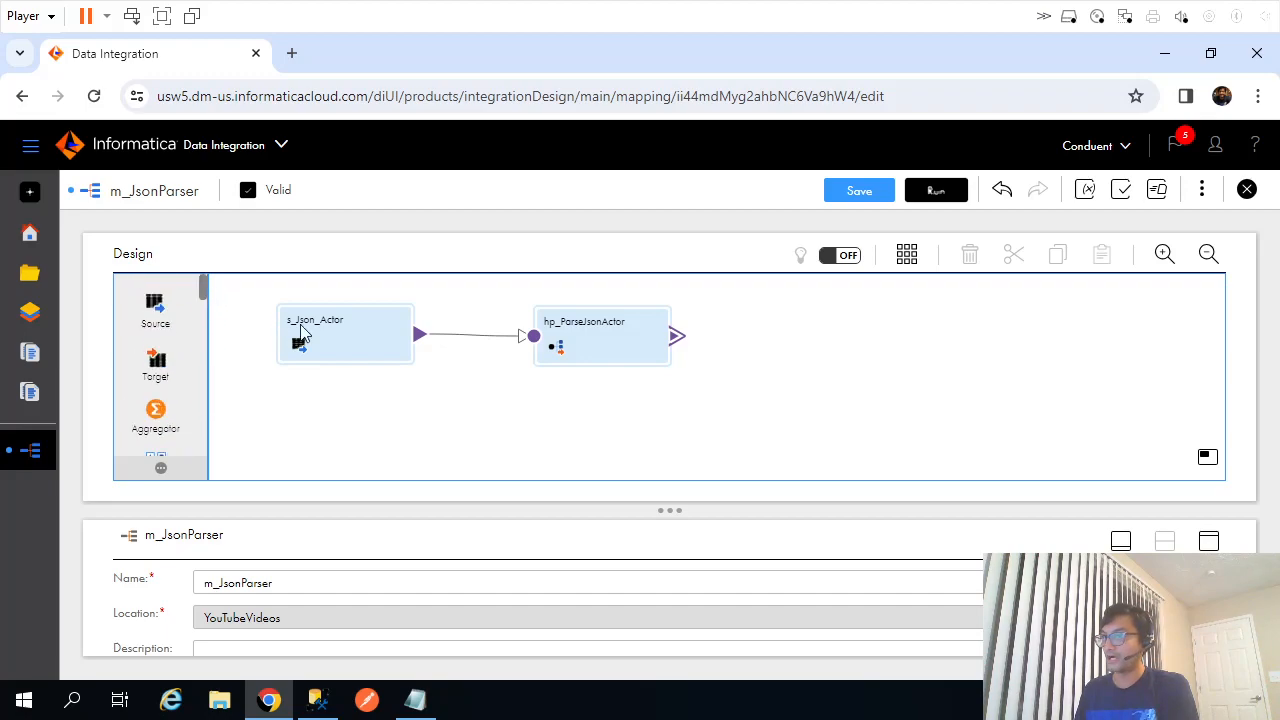
key("alt+Tab")
left_click(311, 397)
key("alt+Tab")
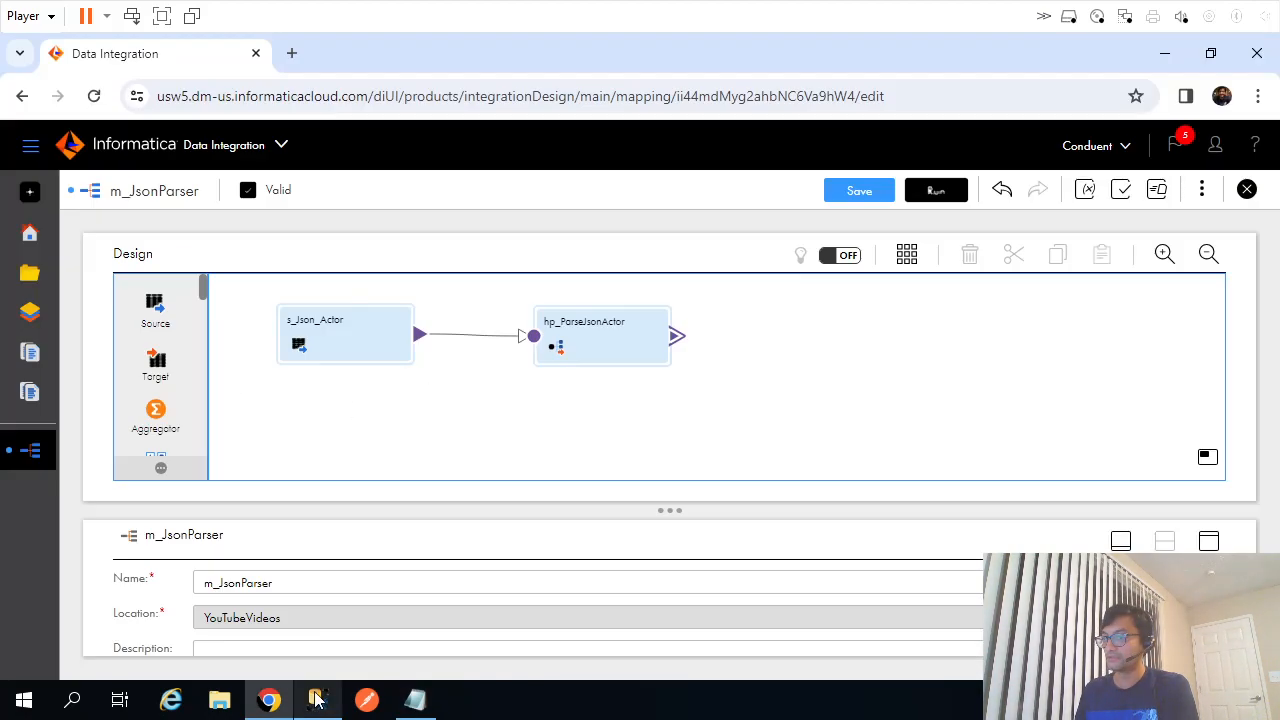
left_click(318, 700)
Refresh the IntelliSense local cache via Edit > IntelliSense.
left_click_drag(579, 404, 587, 190)
left_click_drag(340, 273, 326, 262)
left_click(60, 74)
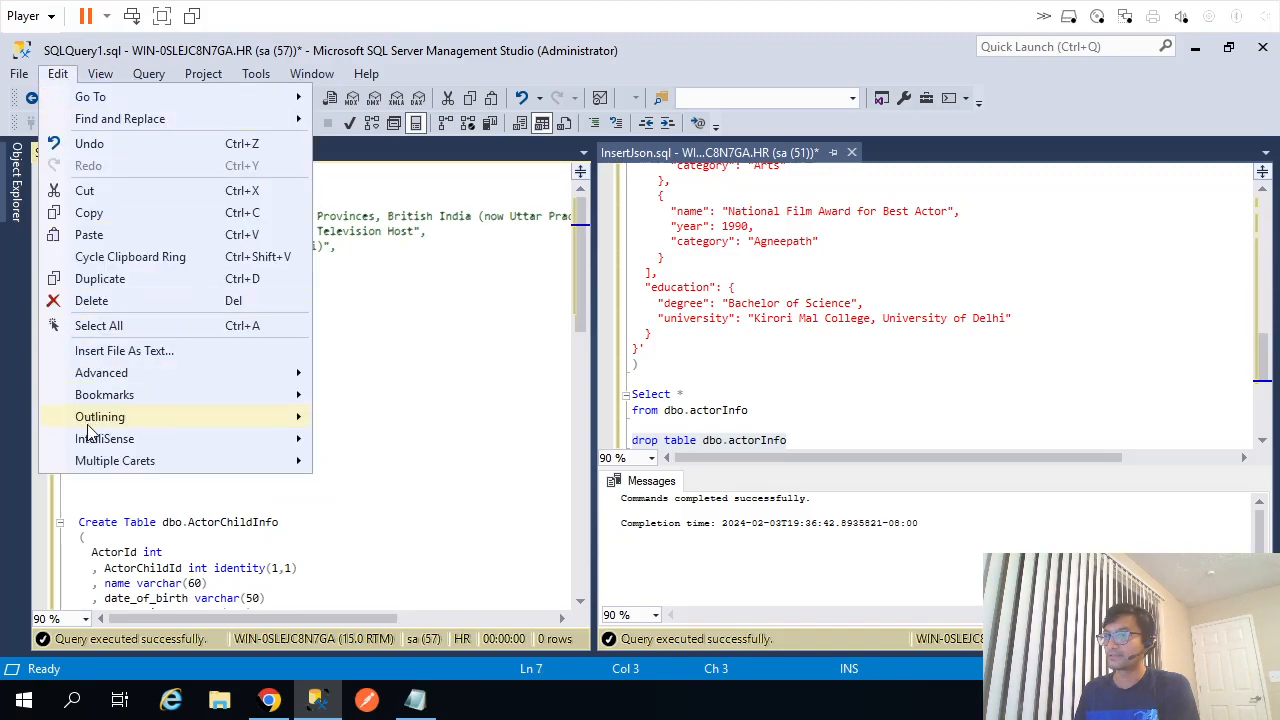
mouse_move(147, 447)
left_click(377, 552)
left_click(354, 428)
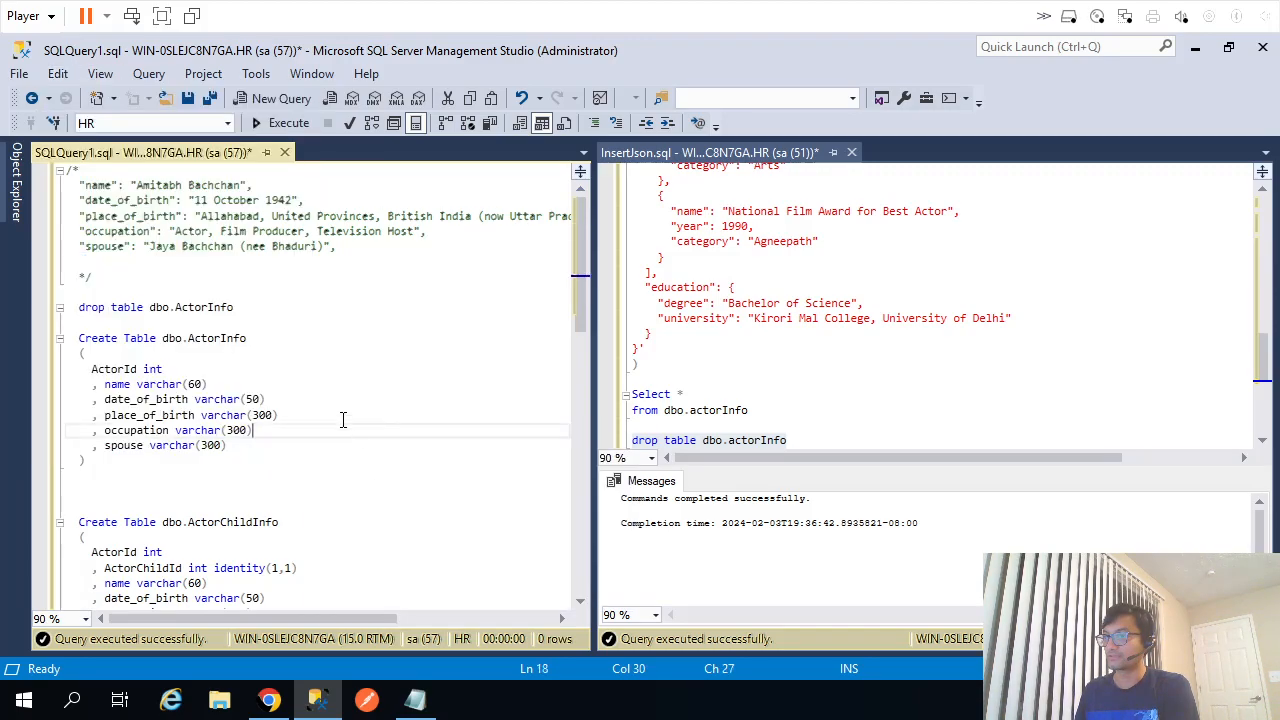
Review the ActorInfo, ActorChildInfo, ActorNotableWork, ActorAwards and ActorEducation definitions, then return to Informatica.
double_click(220, 340)
double_click(234, 524)
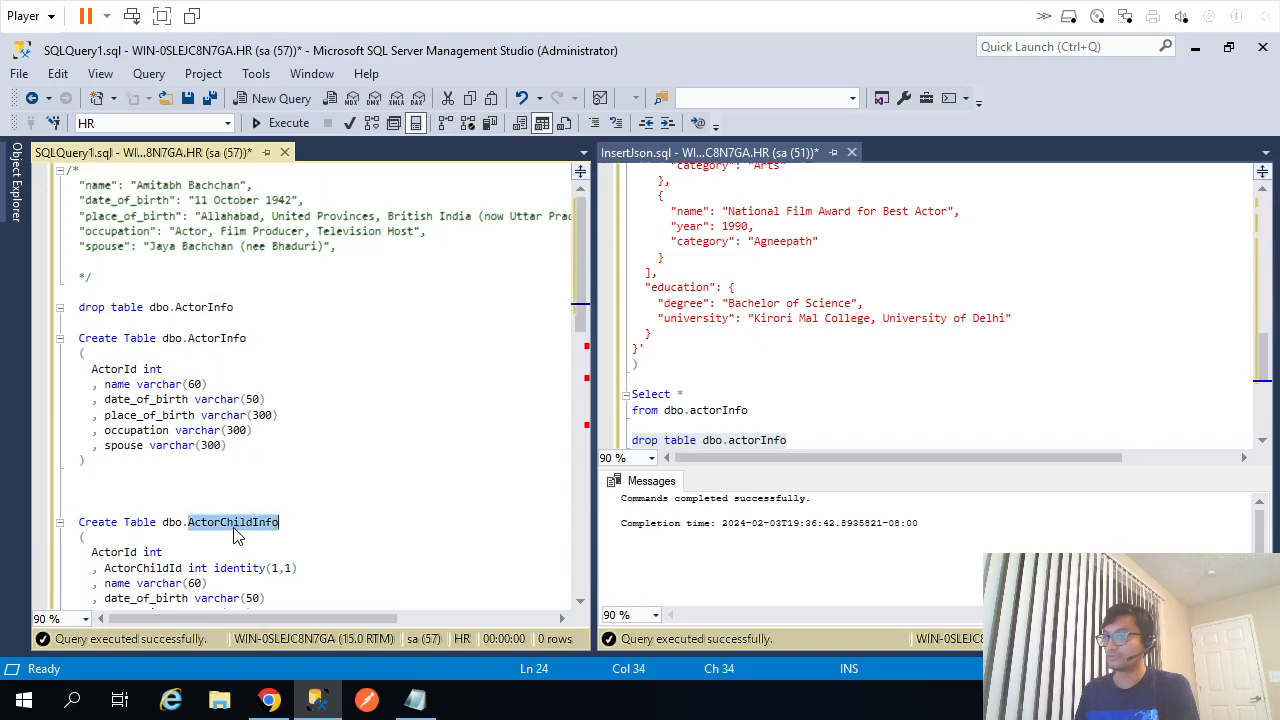
scroll(240, 530, "down", 3)
double_click(228, 521)
scroll(351, 515, "down", 3)
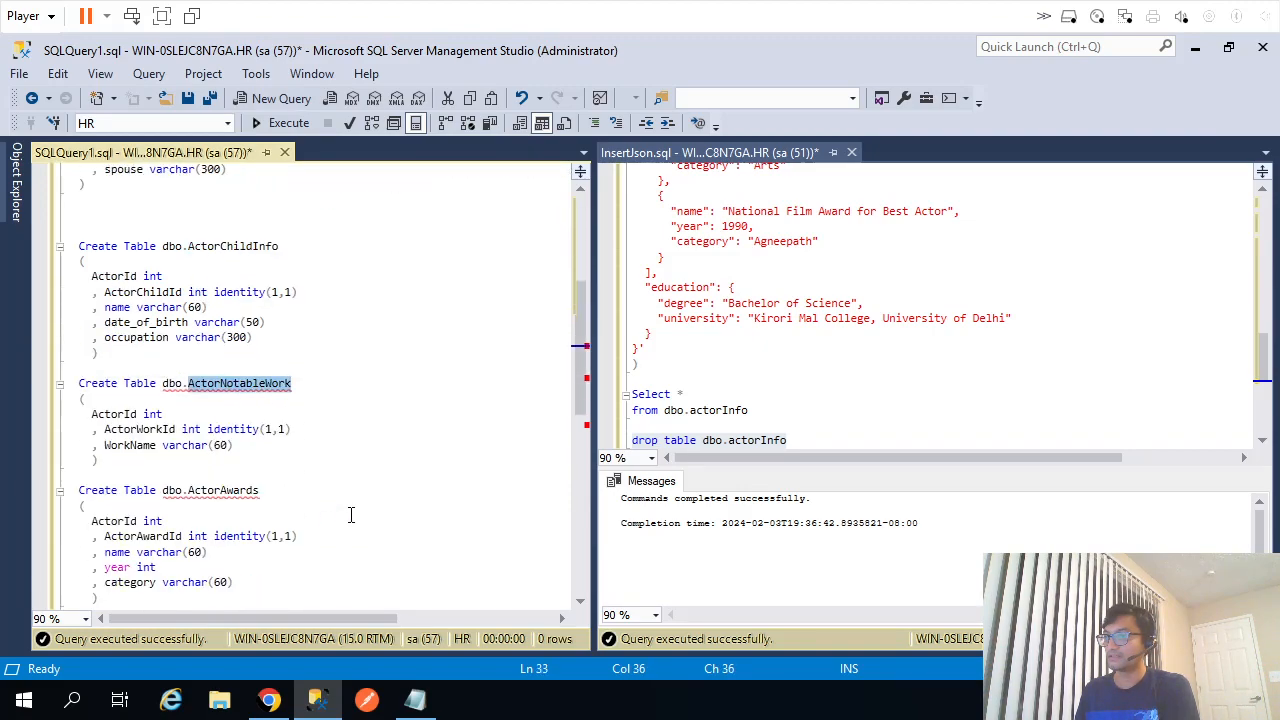
double_click(210, 491)
scroll(260, 492, "down", 4)
double_click(228, 467)
key("alt+Tab")
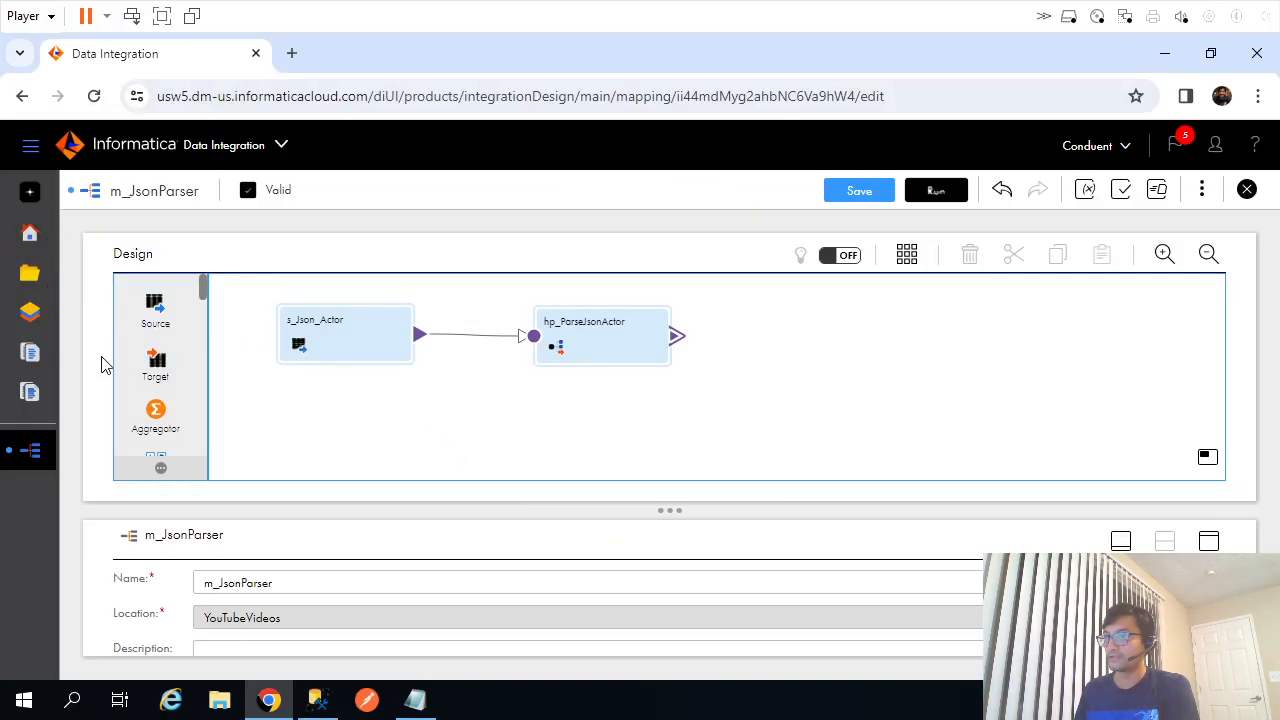
Drop five Target transformations onto the canvas around the hp_ParseJsonActor parser.
left_click_drag(155, 365, 828, 332)
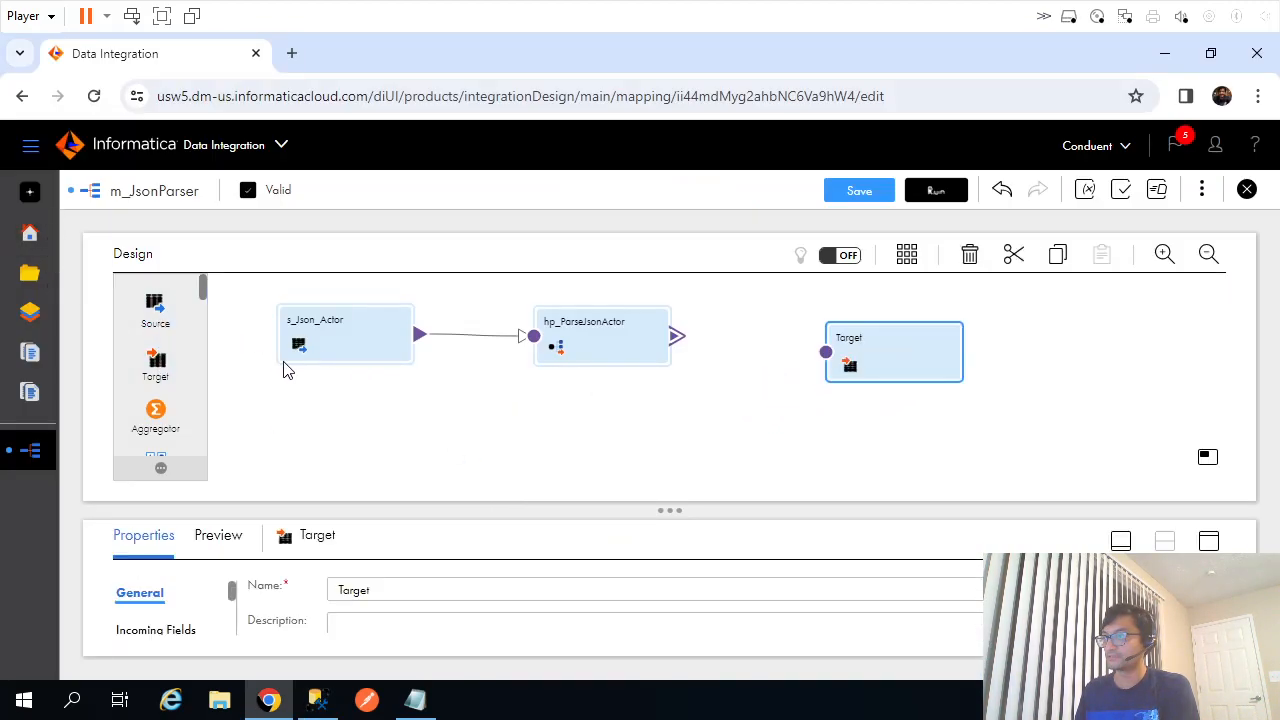
left_click_drag(160, 362, 705, 420)
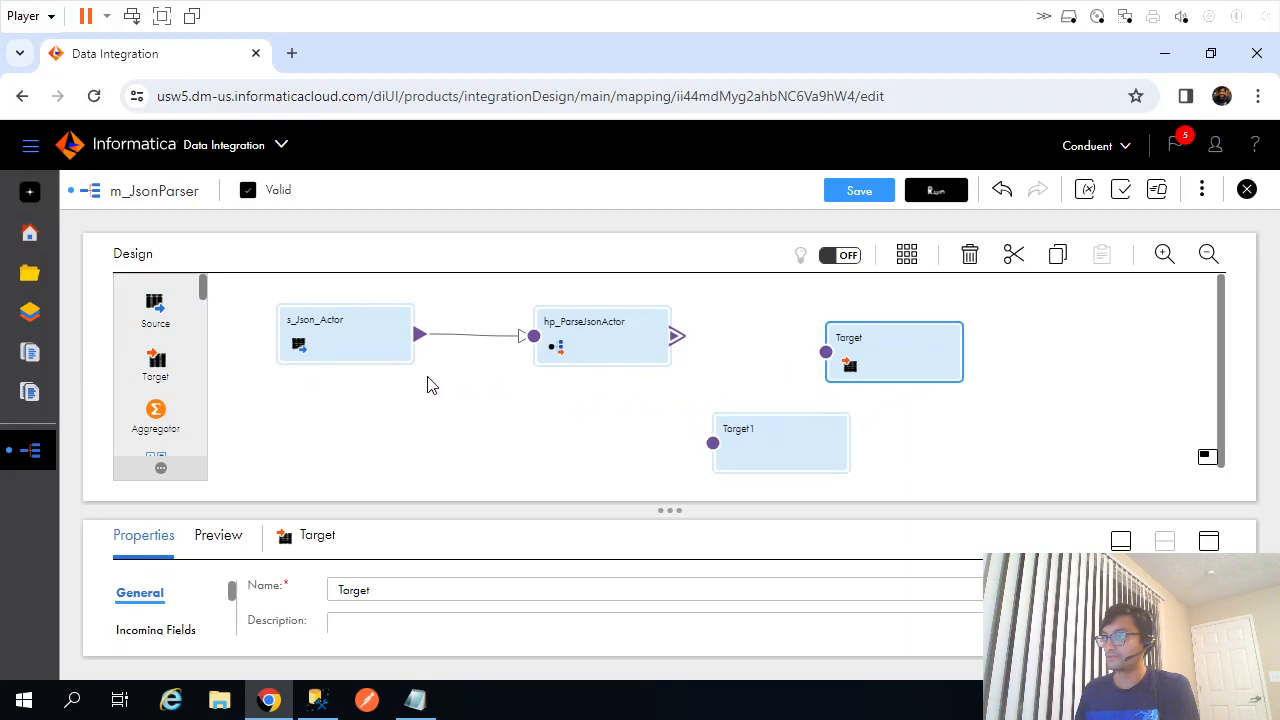
left_click_drag(178, 370, 970, 428)
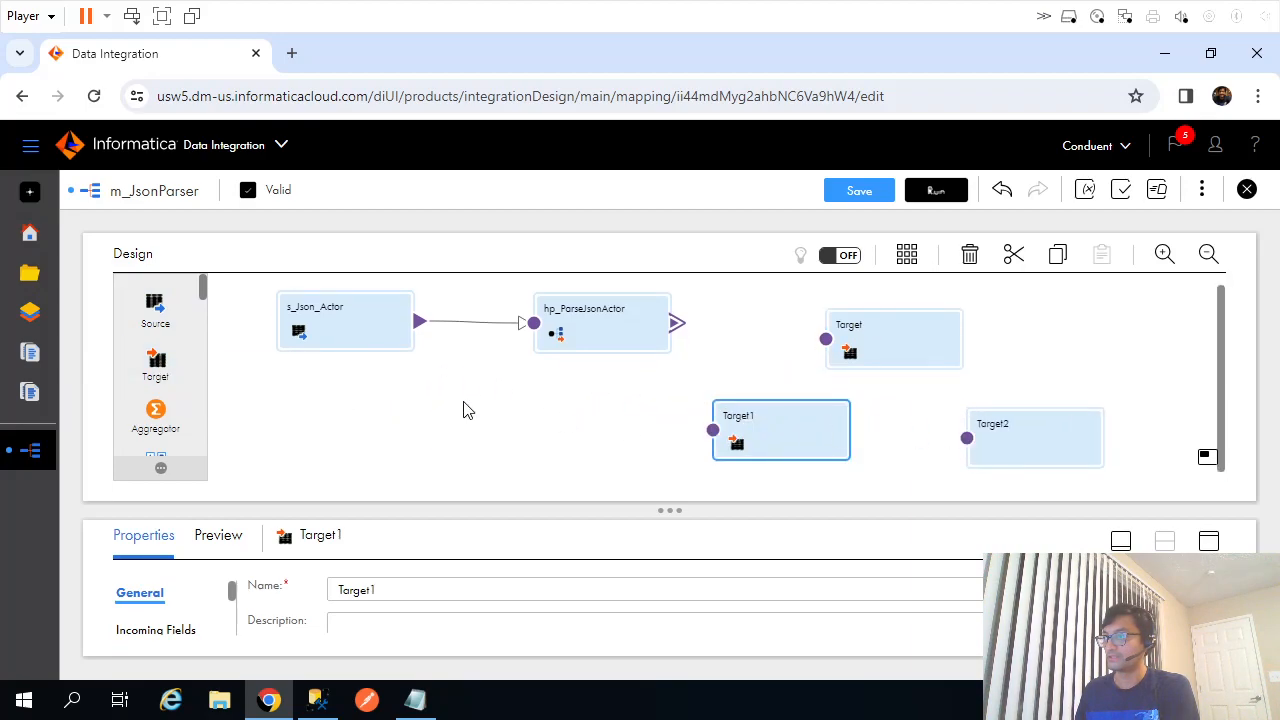
left_click_drag(172, 372, 588, 438)
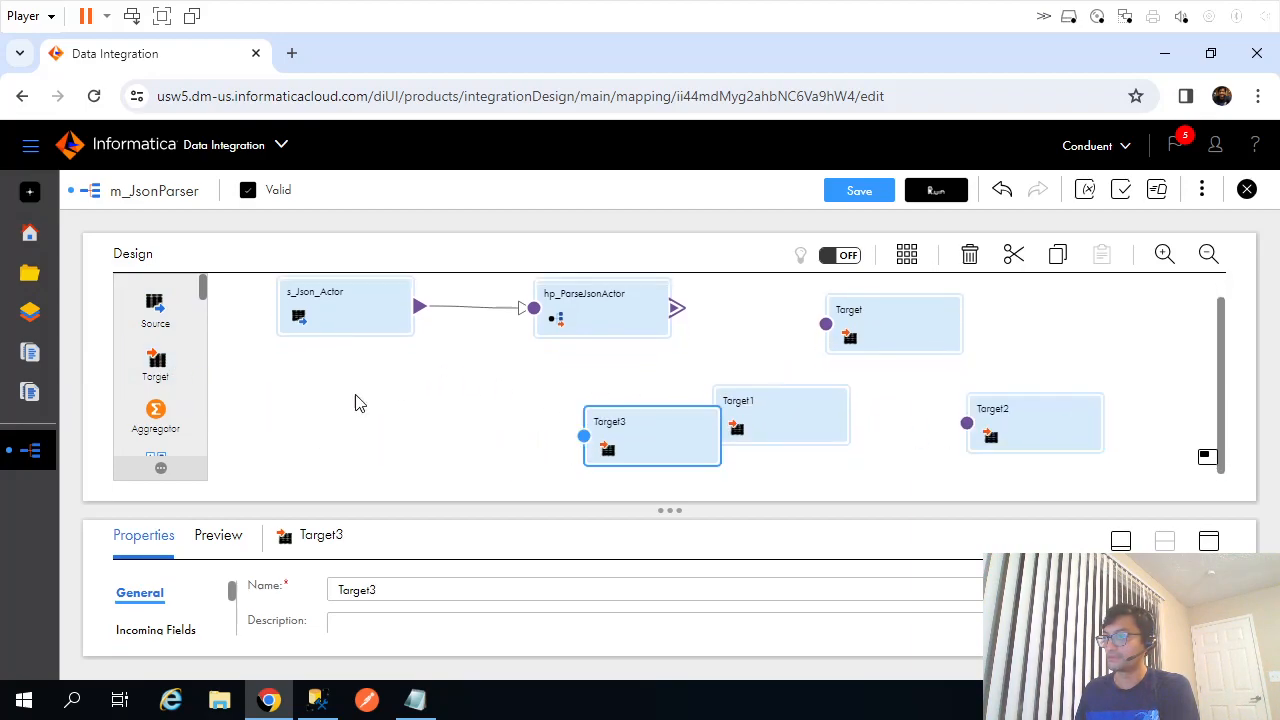
left_click_drag(170, 372, 831, 497)
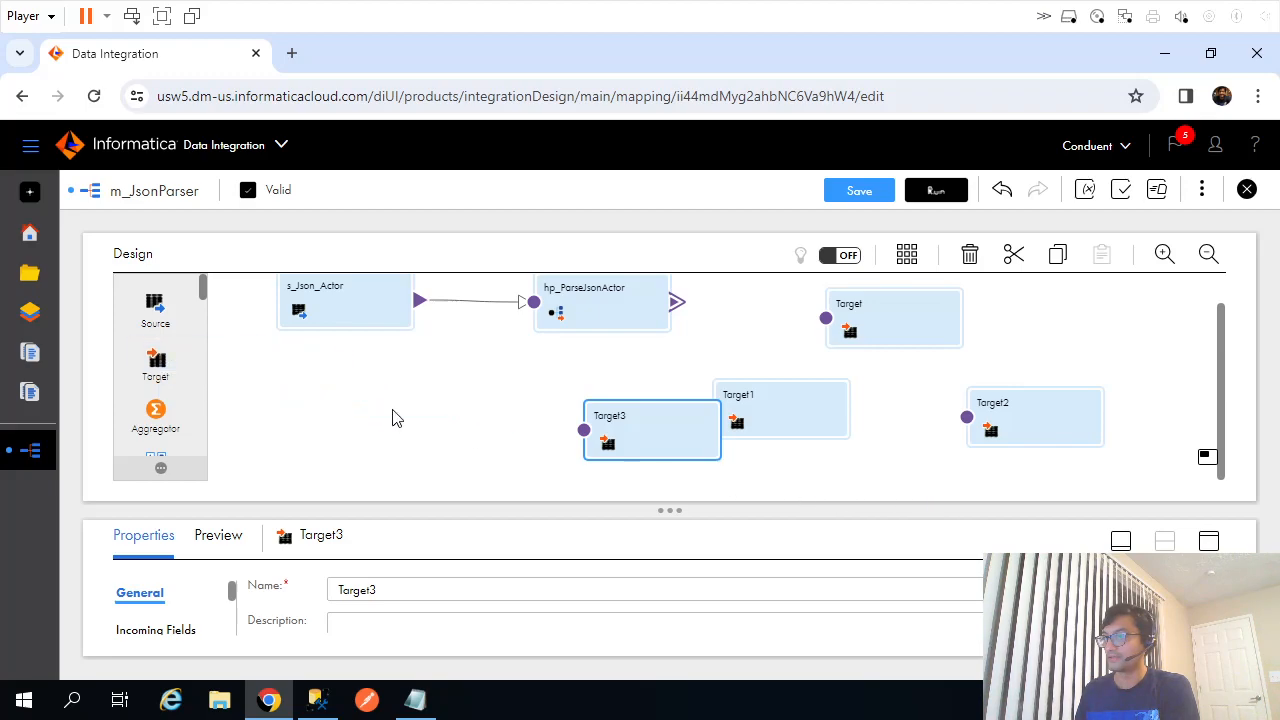
left_click_drag(160, 377, 457, 411)
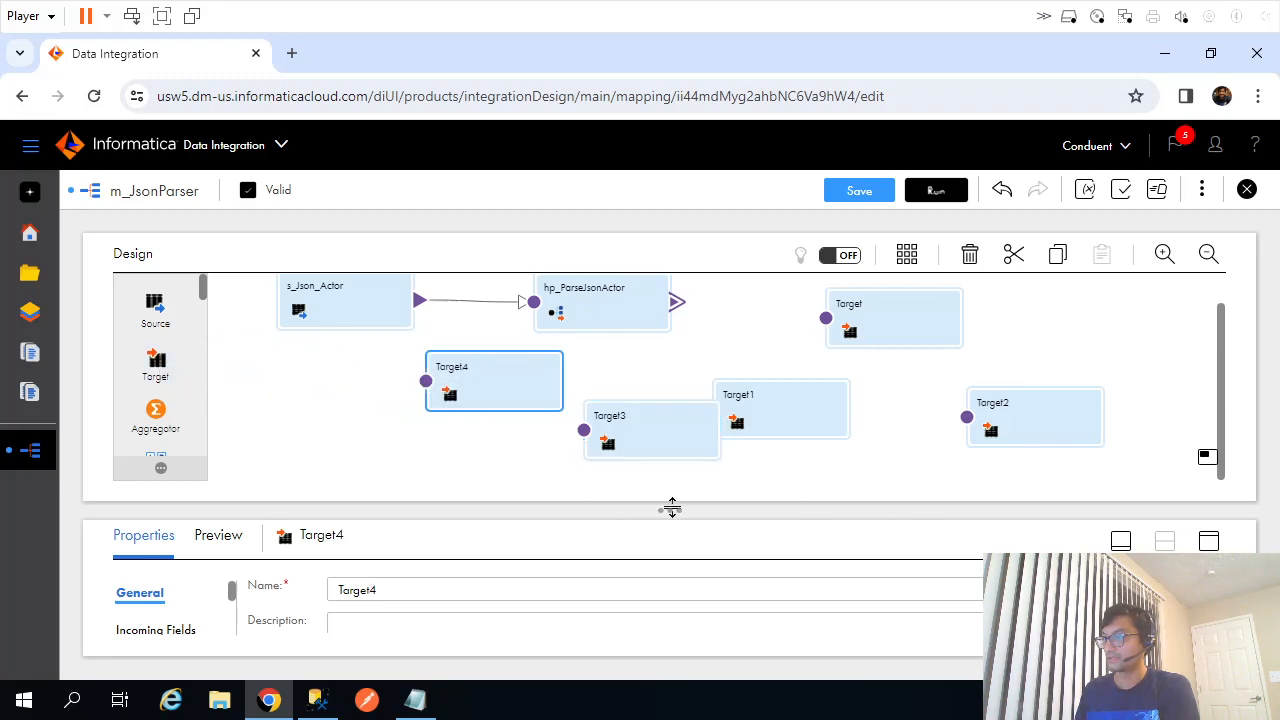
Collapse the Properties panel and move Target4 below Target1.
left_click(1121, 543)
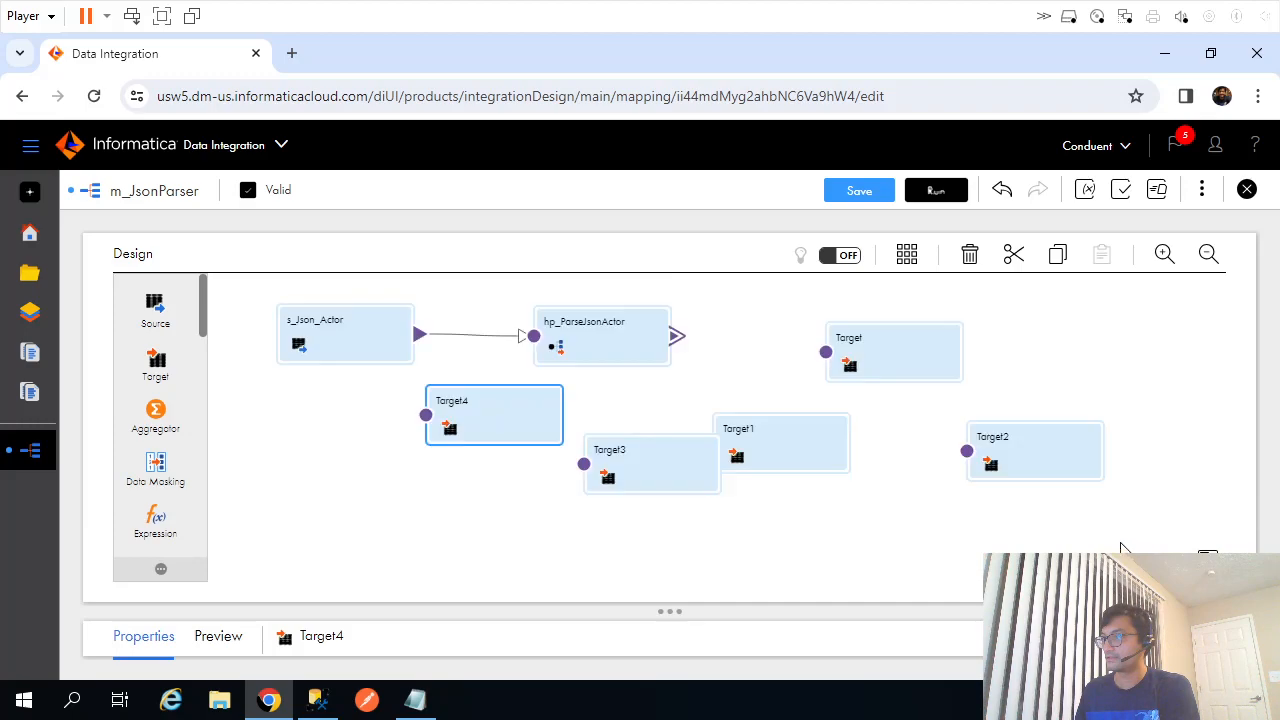
left_click_drag(472, 442, 876, 534)
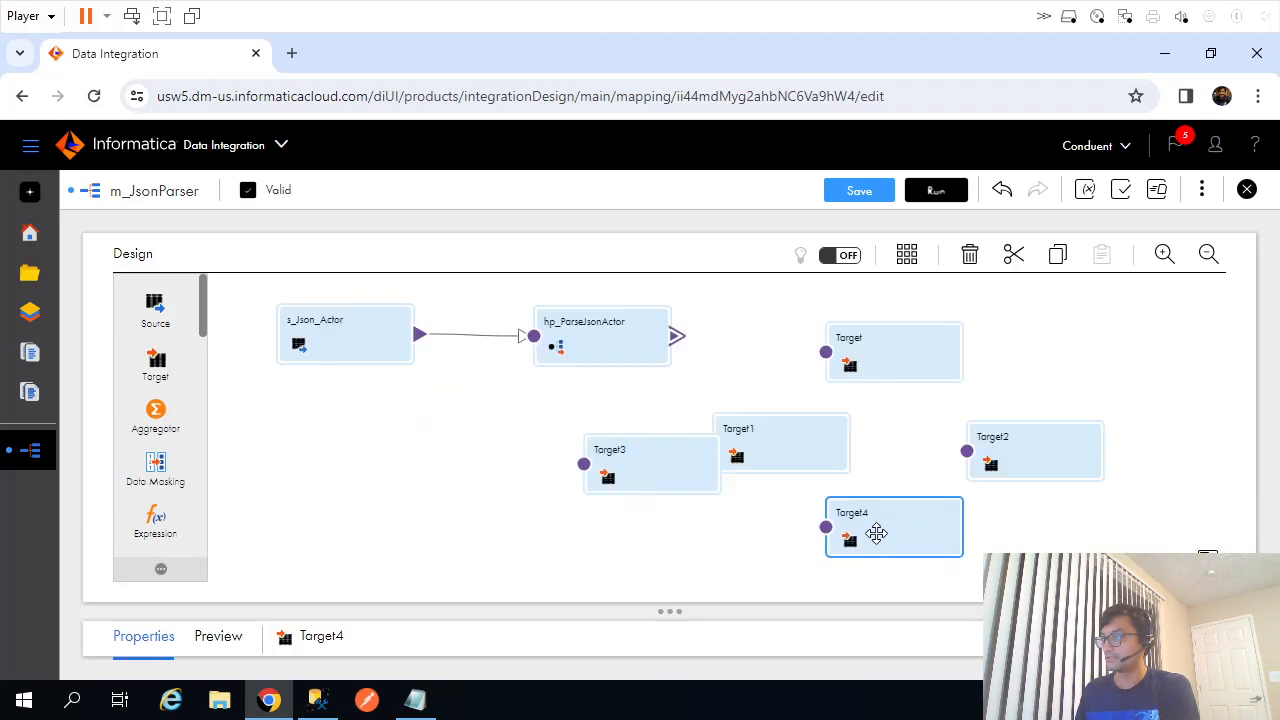
left_click(850, 340)
Copy the ActorInfo table name from the SQL script in Management Studio.
key("alt+Tab")
left_click(348, 322)
key("ctrl+Home")
double_click(216, 342)
key("ctrl+c")
key("alt+Tab")
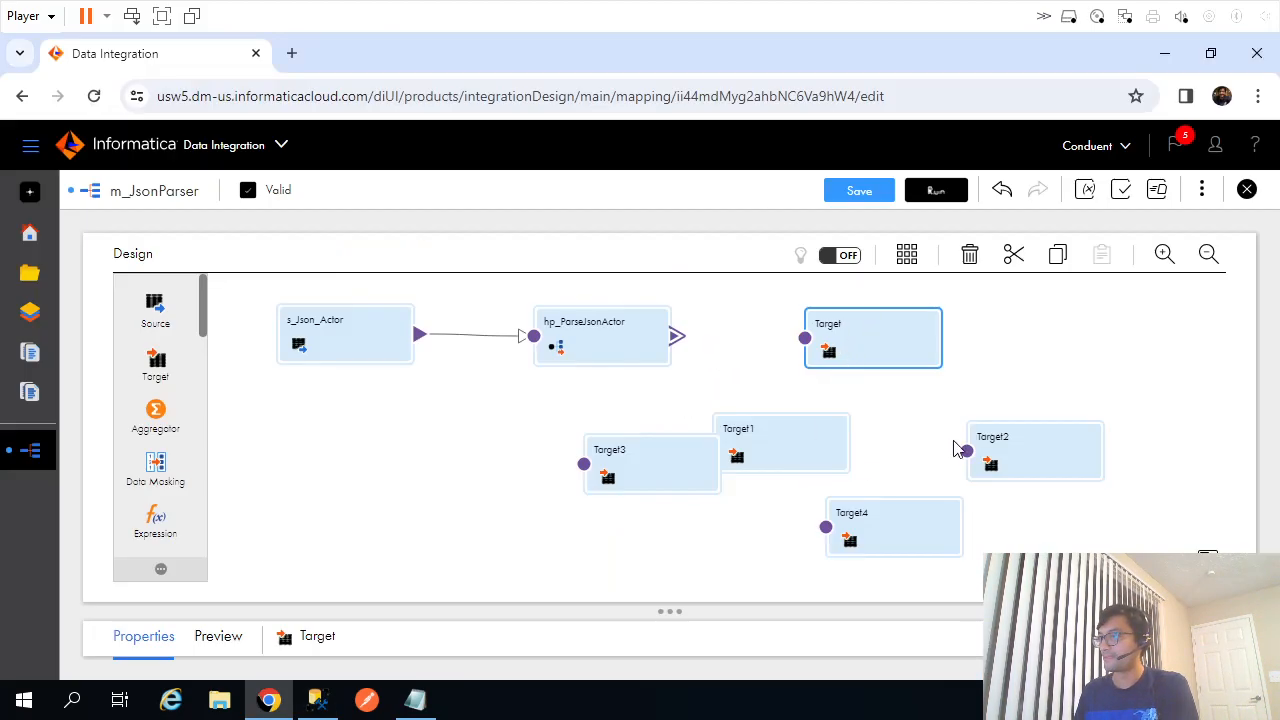
Rename the first target from Target to ActorInfo.
left_click(860, 338)
left_click(1209, 642)
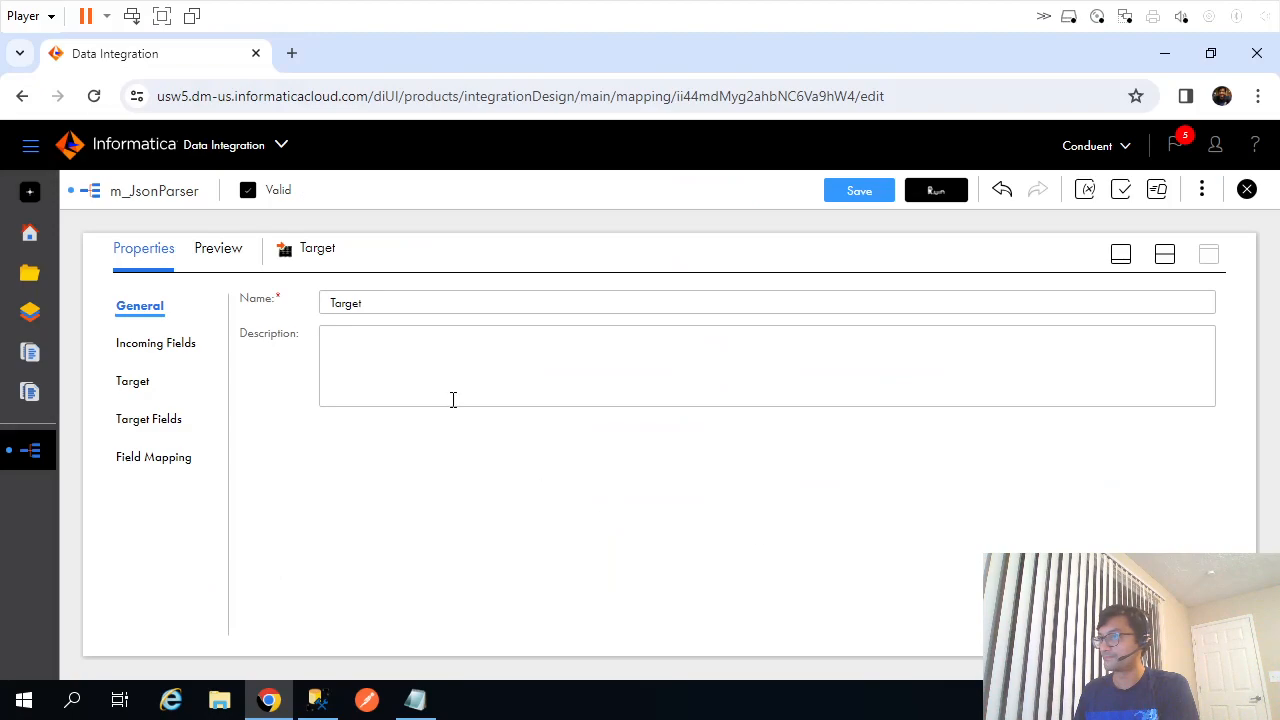
left_click(372, 306)
double_click(370, 303)
key("ctrl+v")
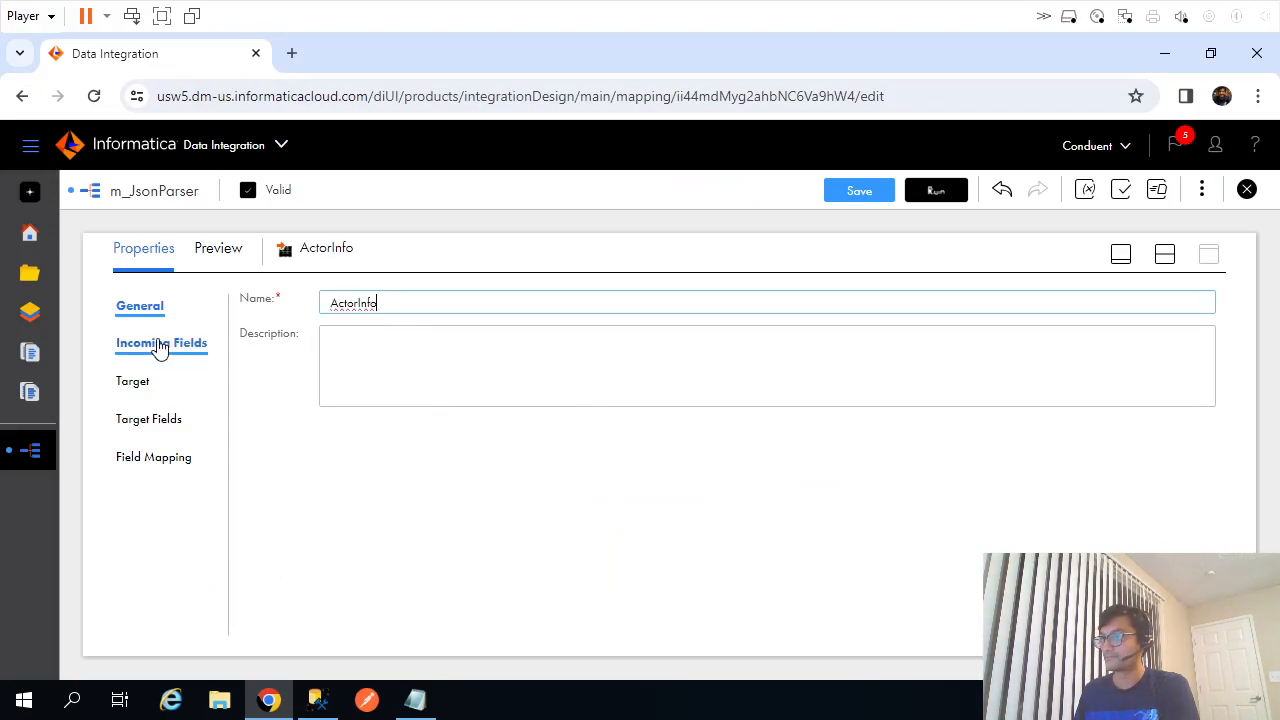
left_click(160, 344)
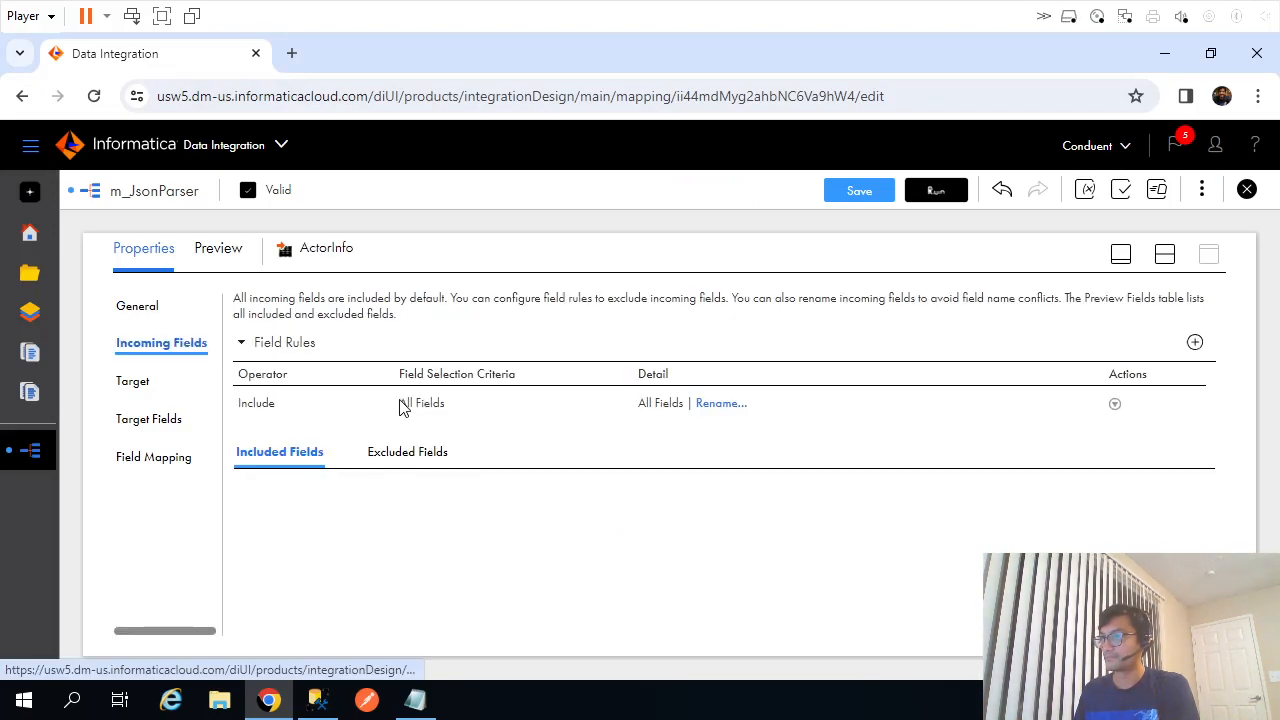
Connect ActorInfo to OnPremSqlServer (ODBC) with object ActorInfo, loading six fields from ActorId to spouse.
left_click(135, 382)
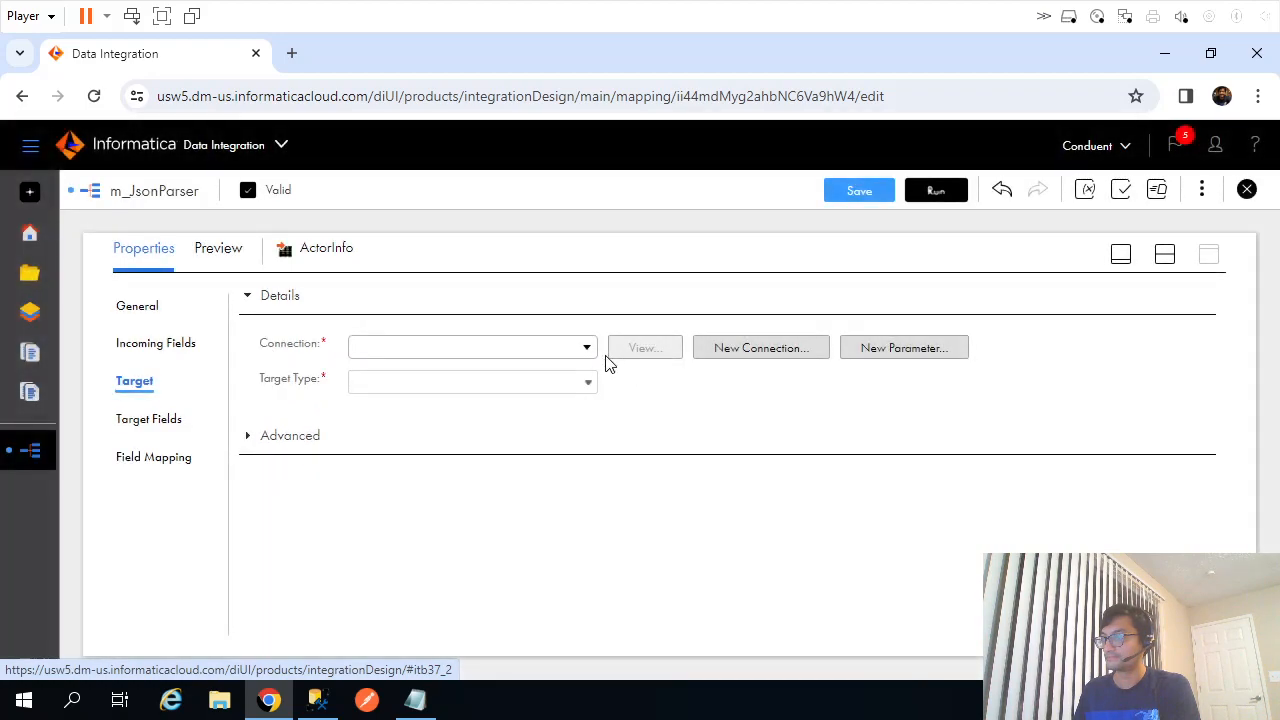
left_click(577, 362)
left_click(471, 537)
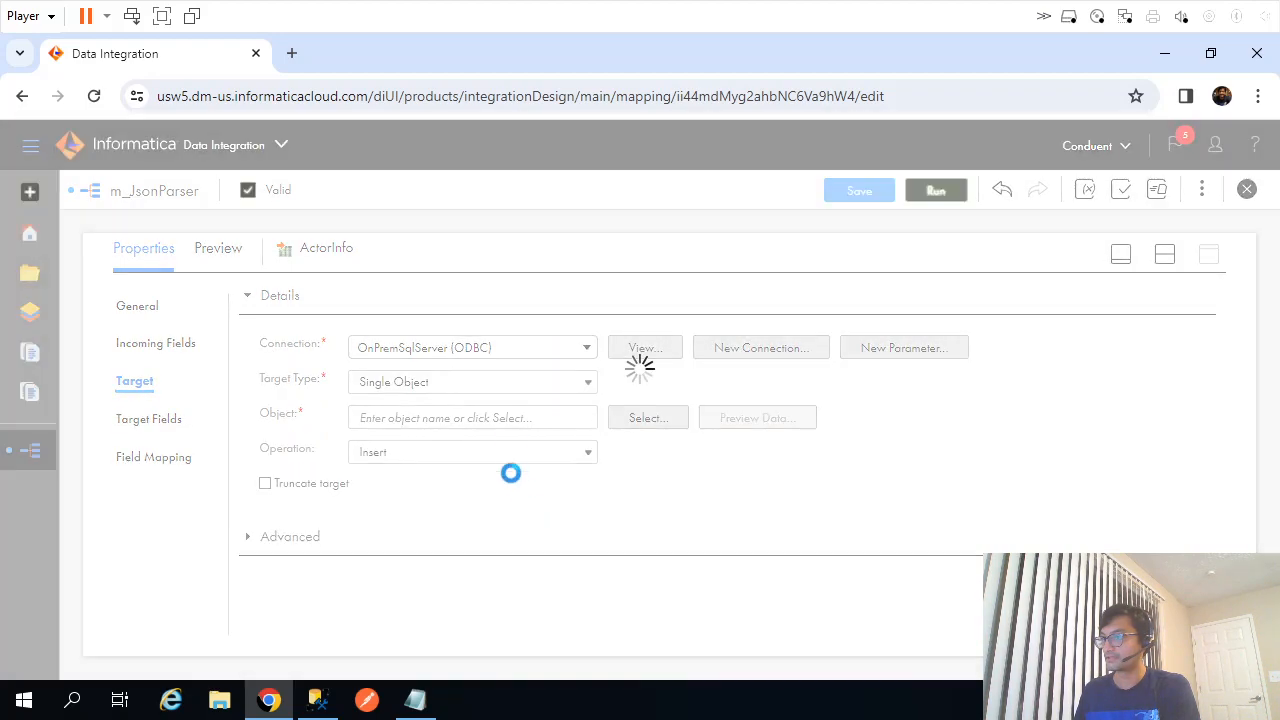
left_click(430, 420)
key("ctrl+v")
left_click(686, 488)
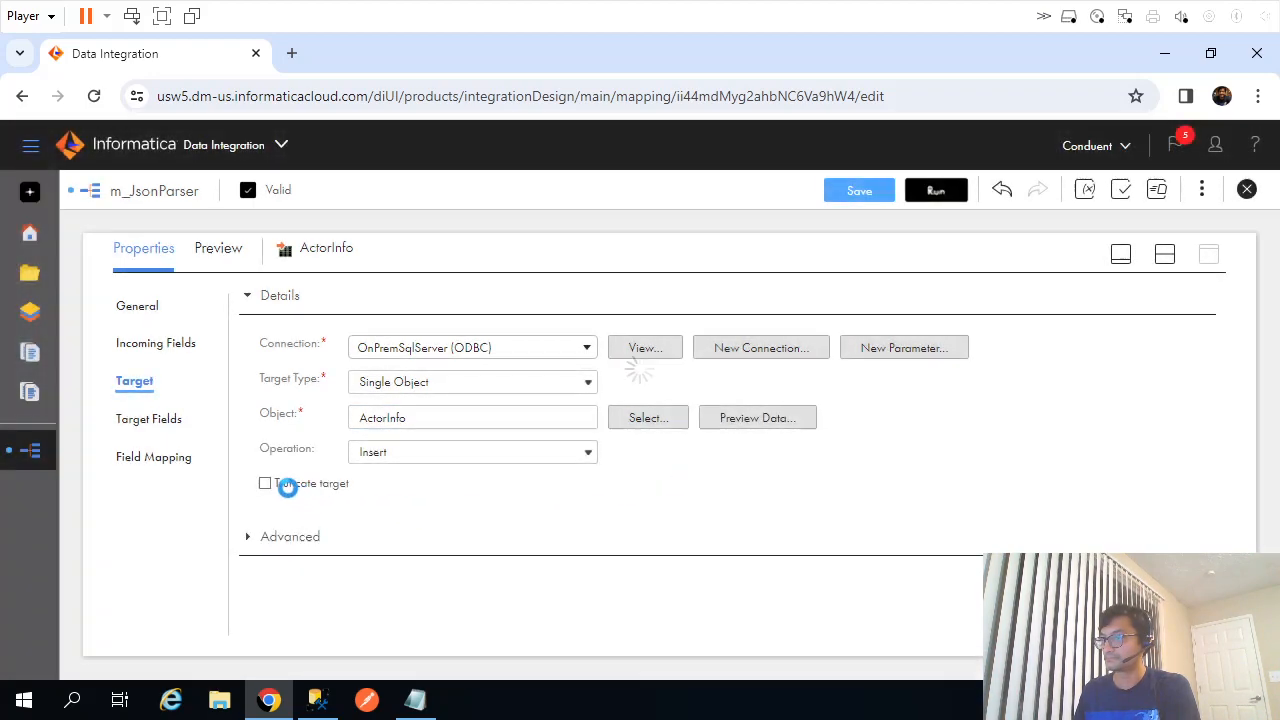
left_click(148, 422)
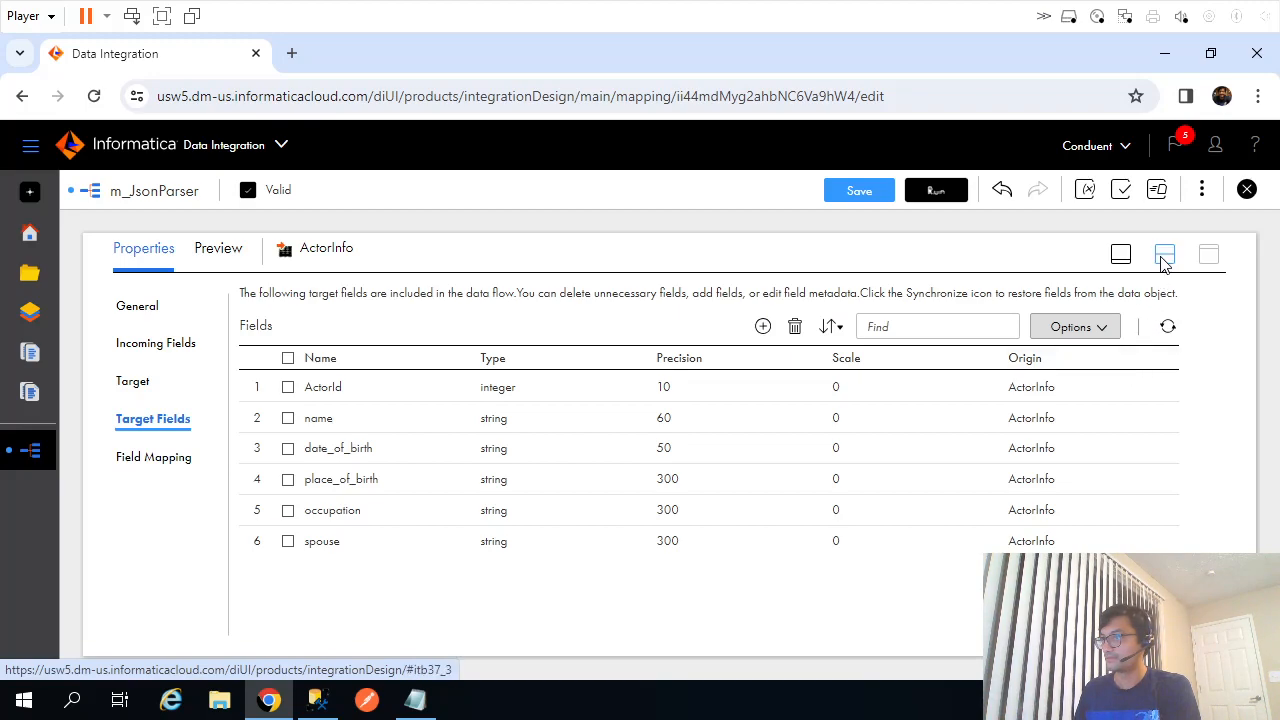
left_click(1165, 257)
Move ActorInfo and Target2 on the canvas and copy the ActorChildInfo table name from SSMS.
left_click_drag(880, 372, 1063, 348)
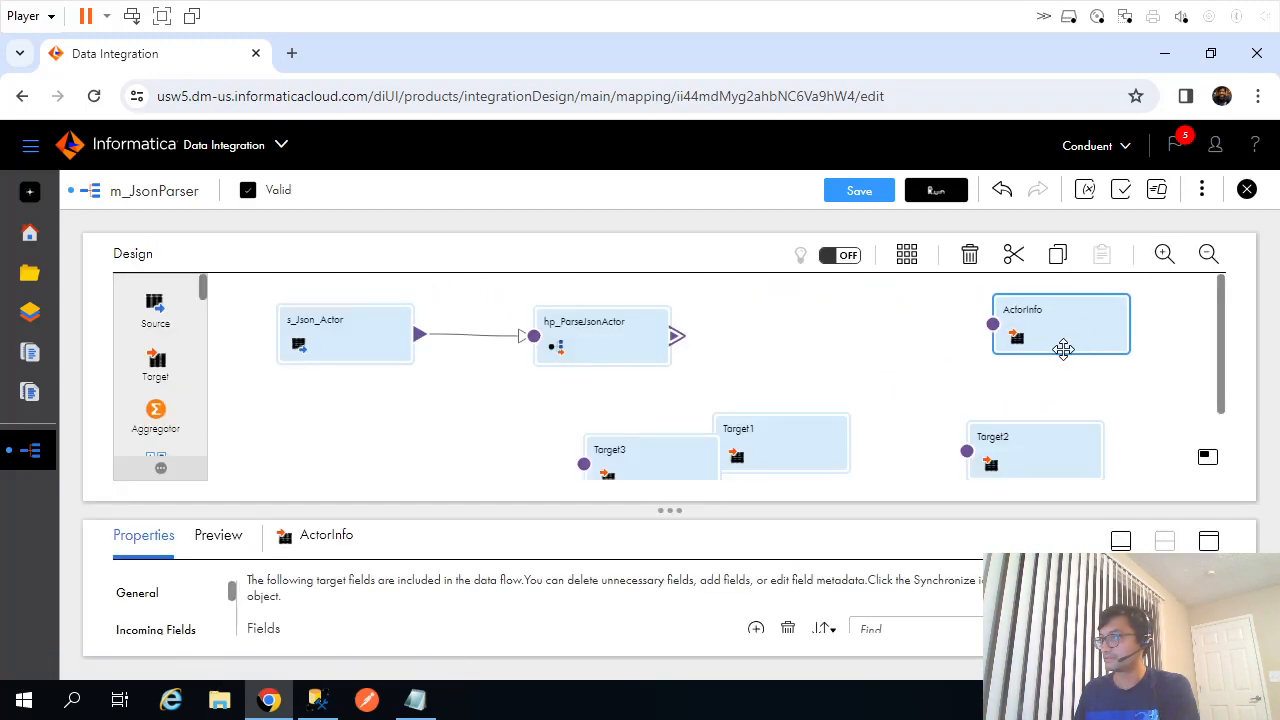
left_click_drag(1035, 450, 977, 400)
key("alt+Tab")
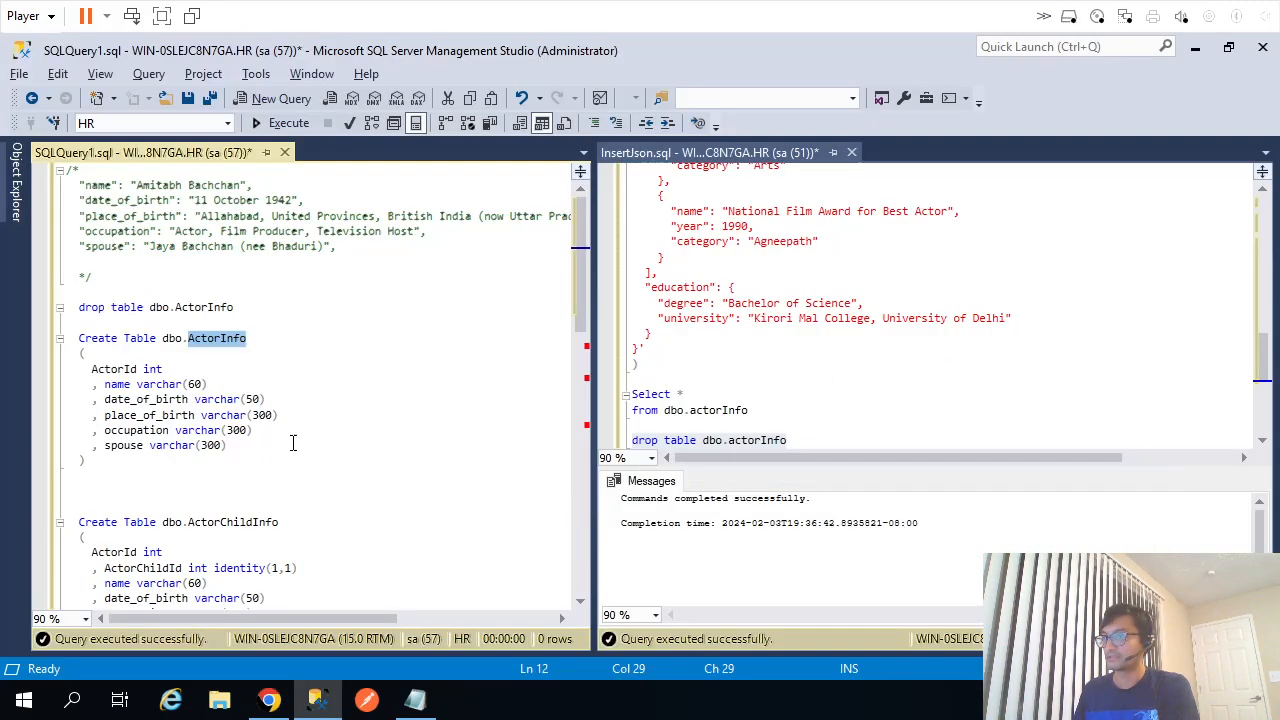
double_click(231, 522)
key("ctrl+c")
key("alt+Tab")
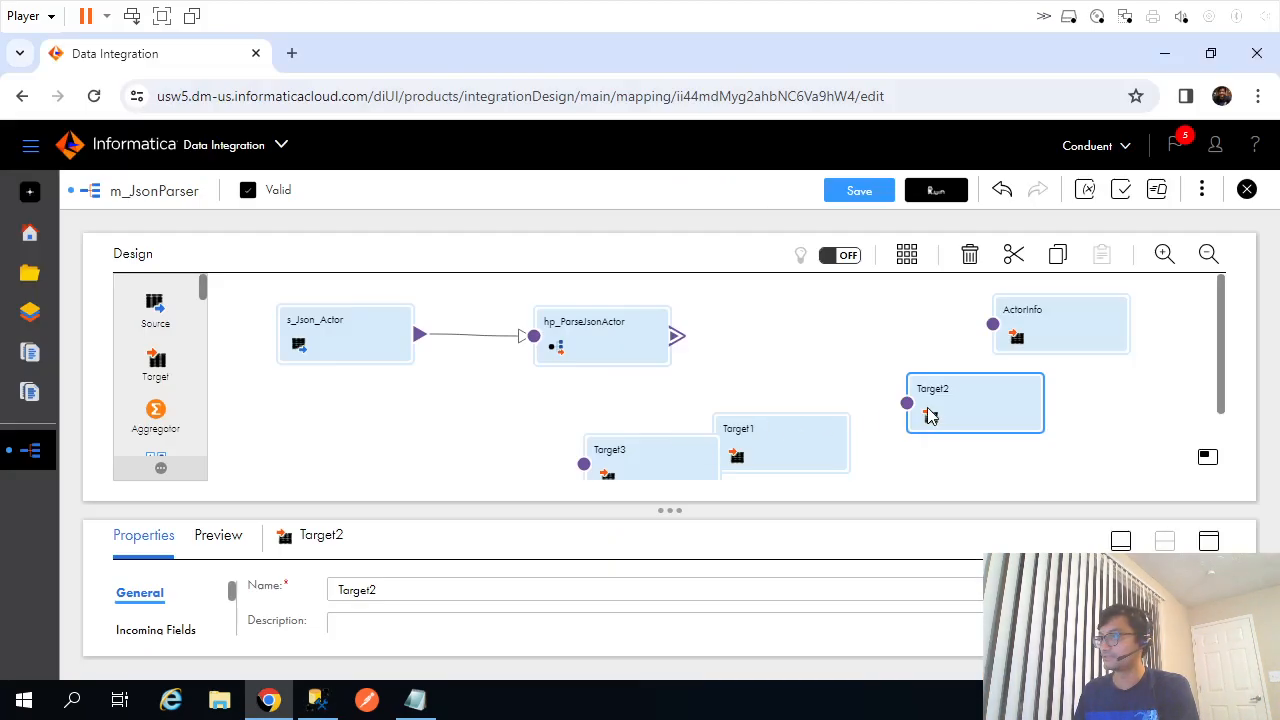
Rename Target2 to ActorChildInfo and set OnPremSqlServer (ODBC) with object ActorChildInfo.
double_click(547, 578)
key("ctrl+v")
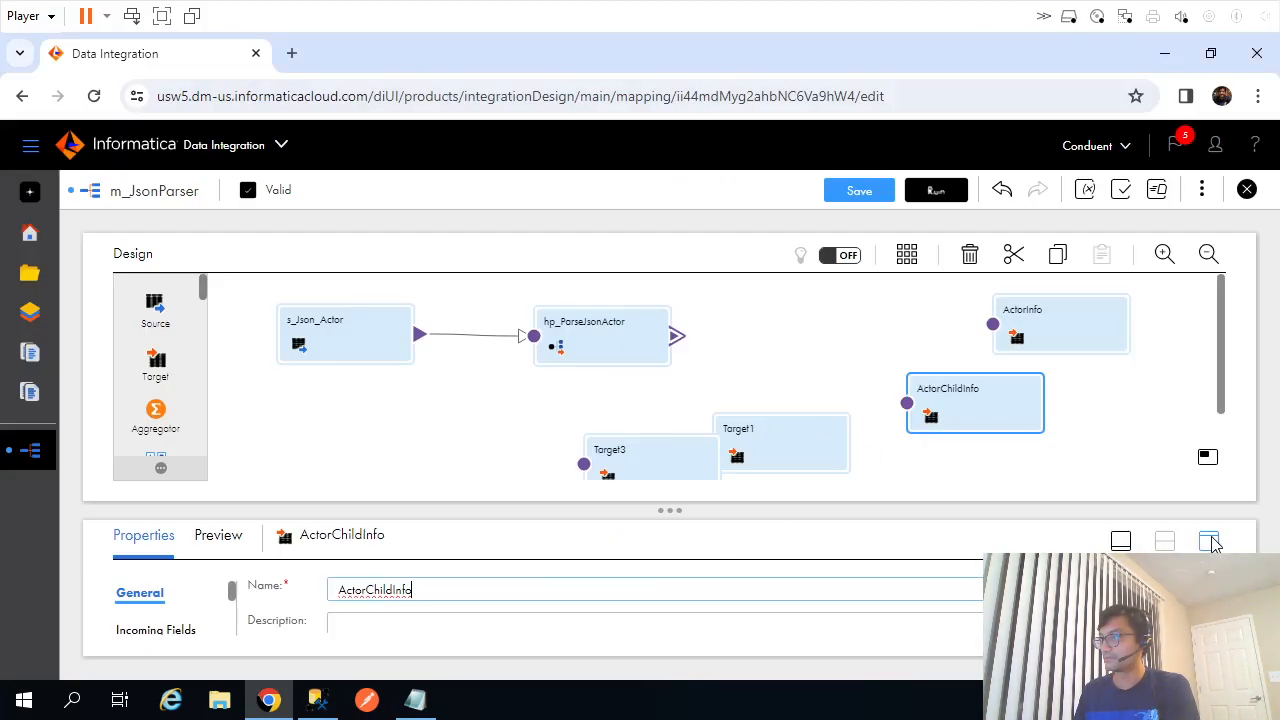
left_click(1208, 540)
left_click(140, 381)
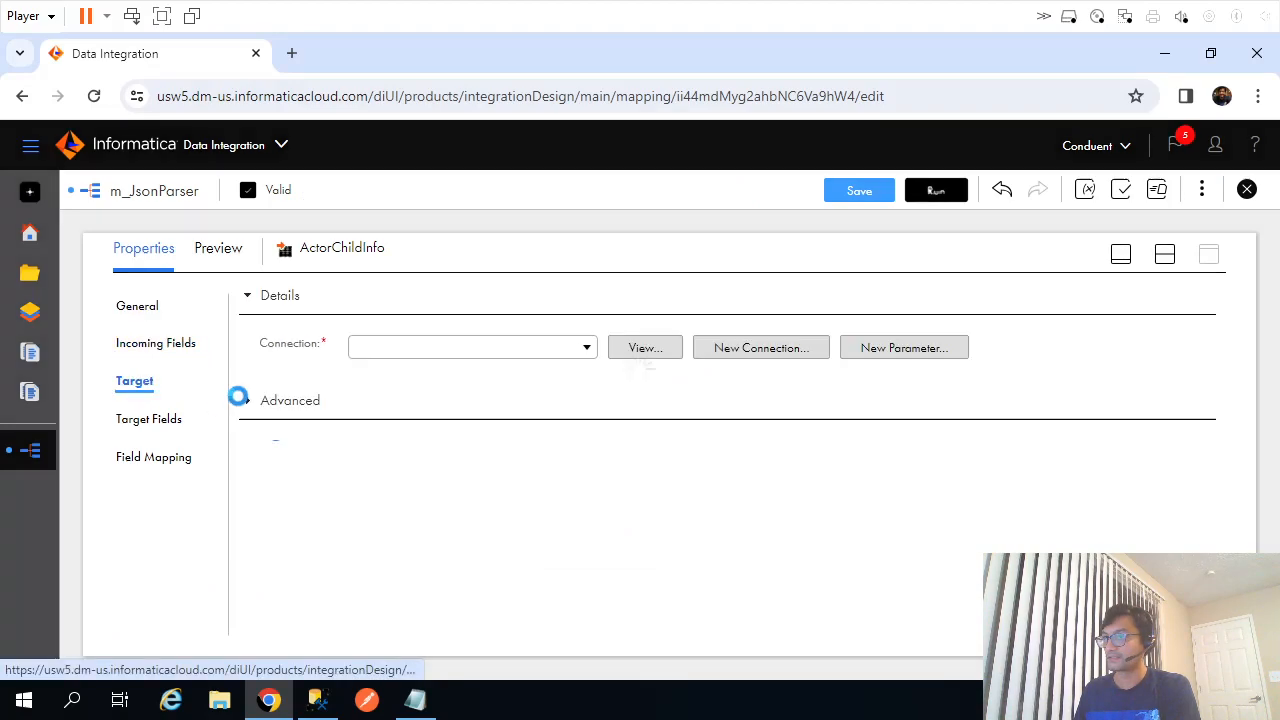
left_click(531, 352)
left_click(471, 520)
left_click(450, 420)
key("ctrl+v")
left_click(943, 466)
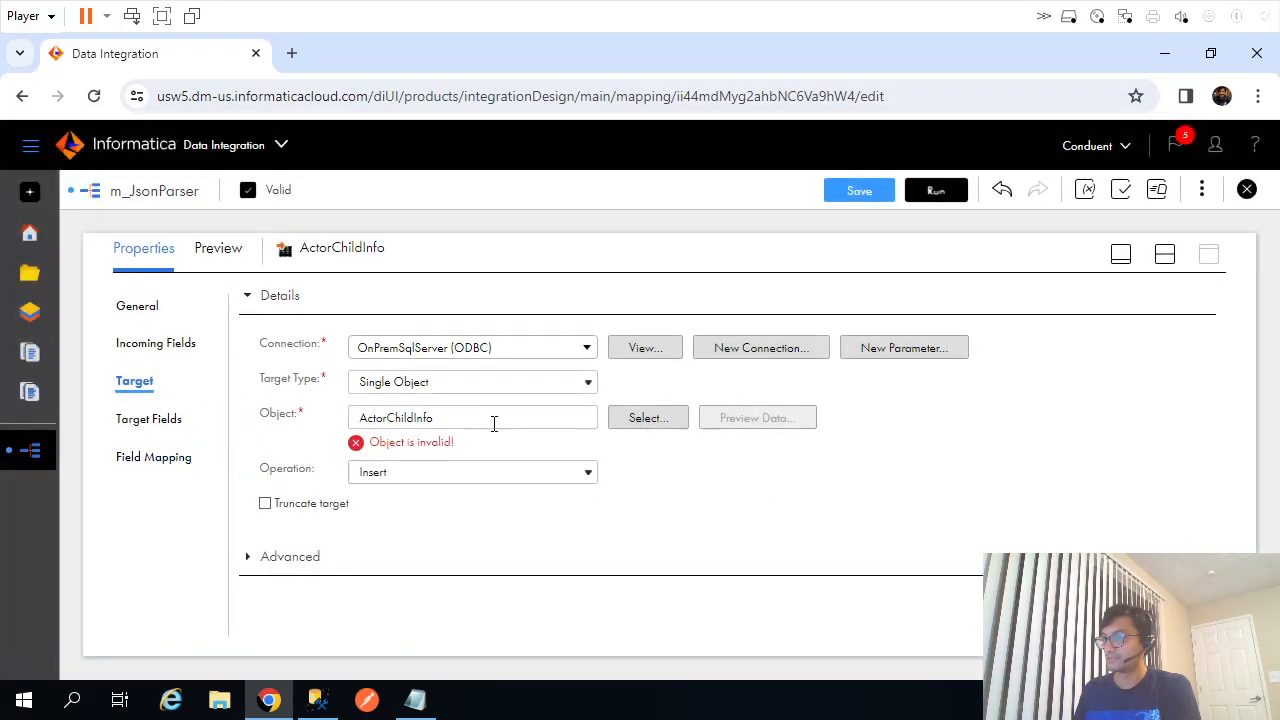
Browse the connection's tables, cancel without choosing, and bring Management Studio forward.
left_click(642, 421)
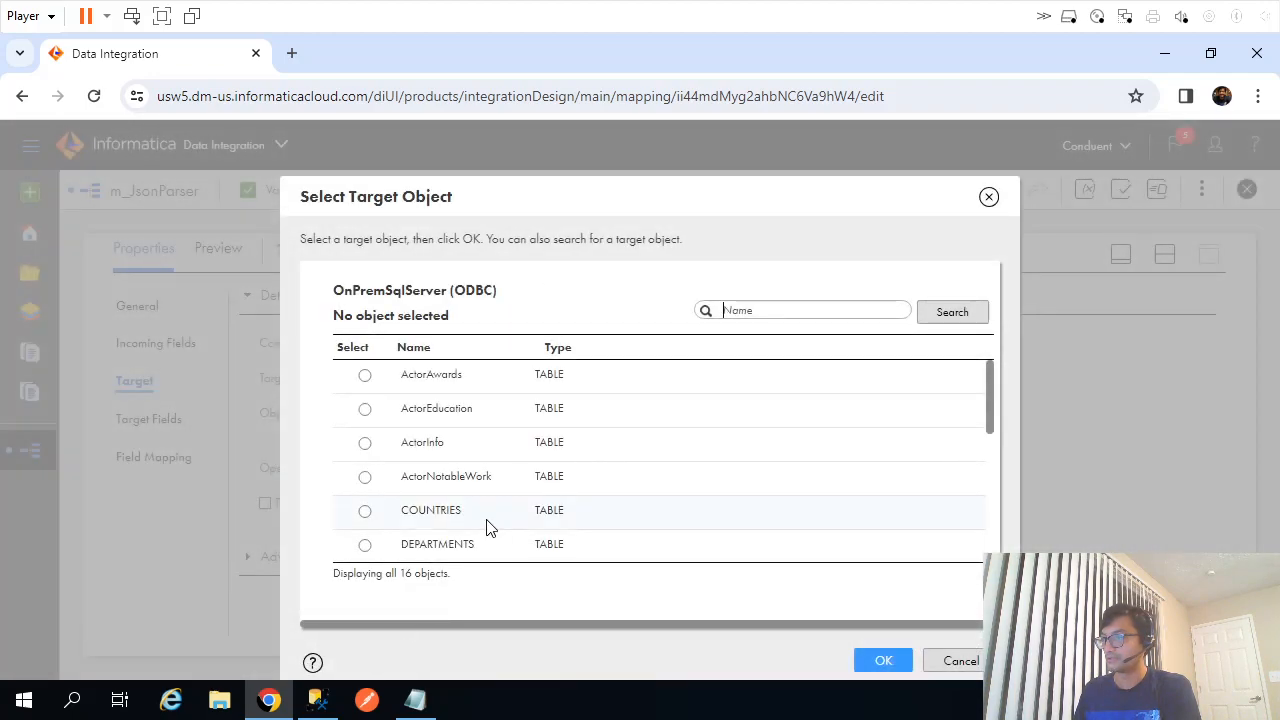
left_click(946, 664)
left_click(317, 700)
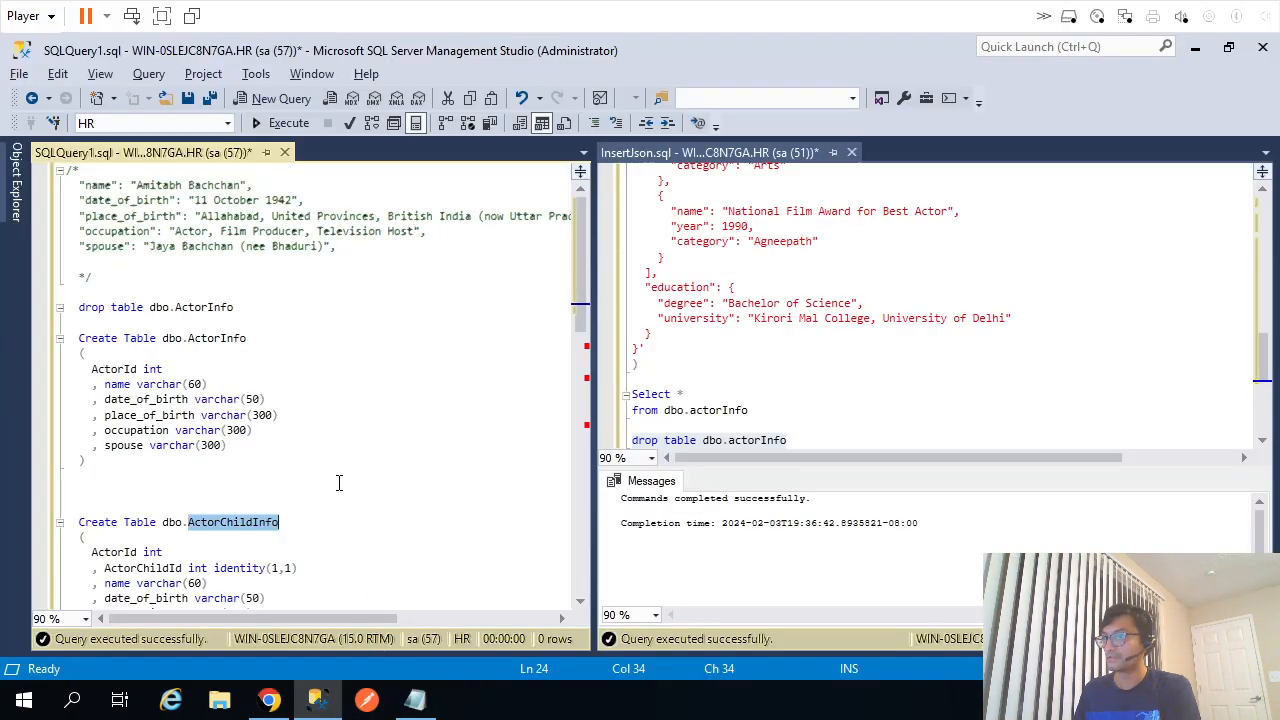
Run the ActorChildInfo CREATE TABLE statement in Management Studio.
left_click(203, 552)
scroll(204, 548, "down", 4)
left_click_drag(118, 460, 66, 322)
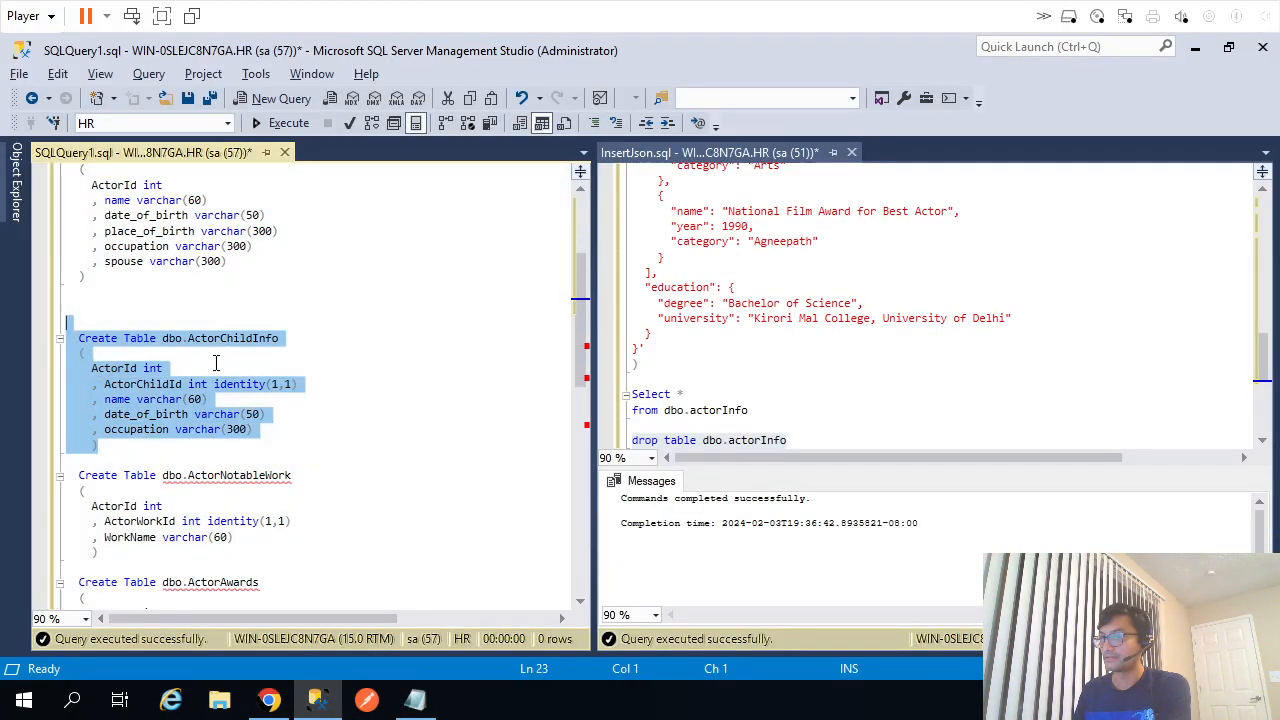
key("F5")
key("ctrl+r")
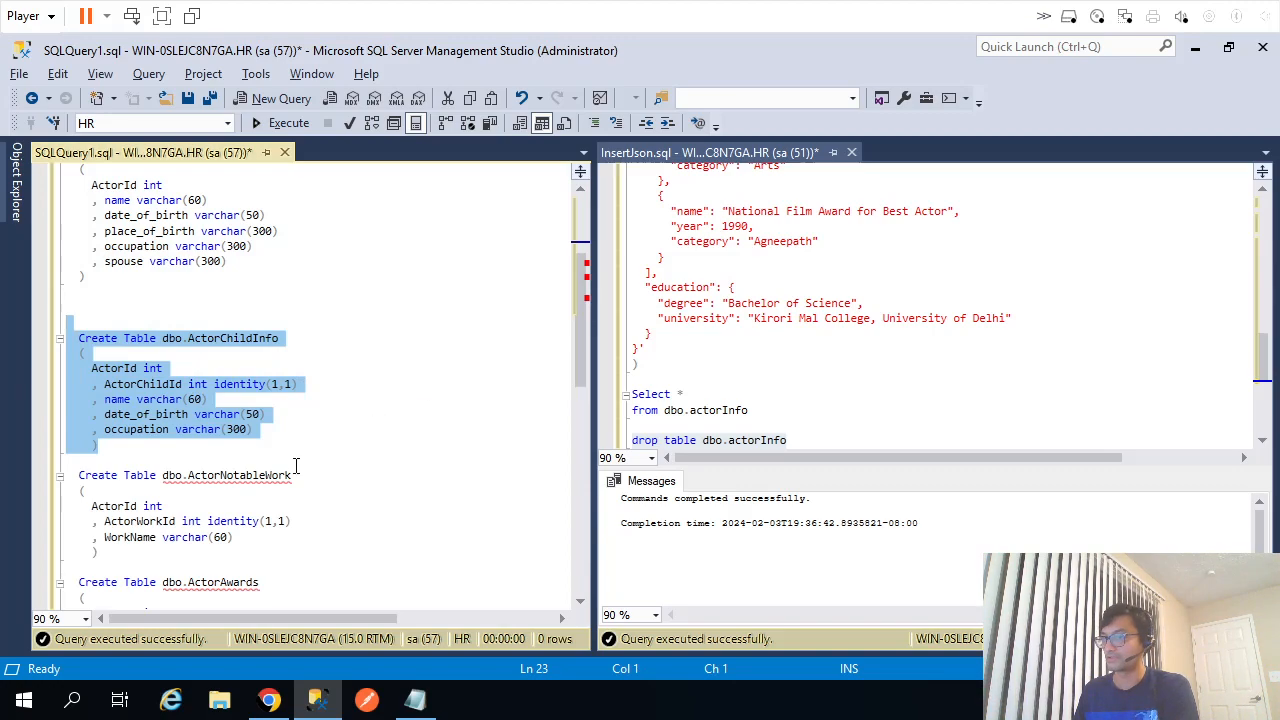
Run the ActorNotableWork CREATE TABLE statement, then copy the ActorChildInfo table name.
left_click_drag(107, 557, 66, 472)
key("F5")
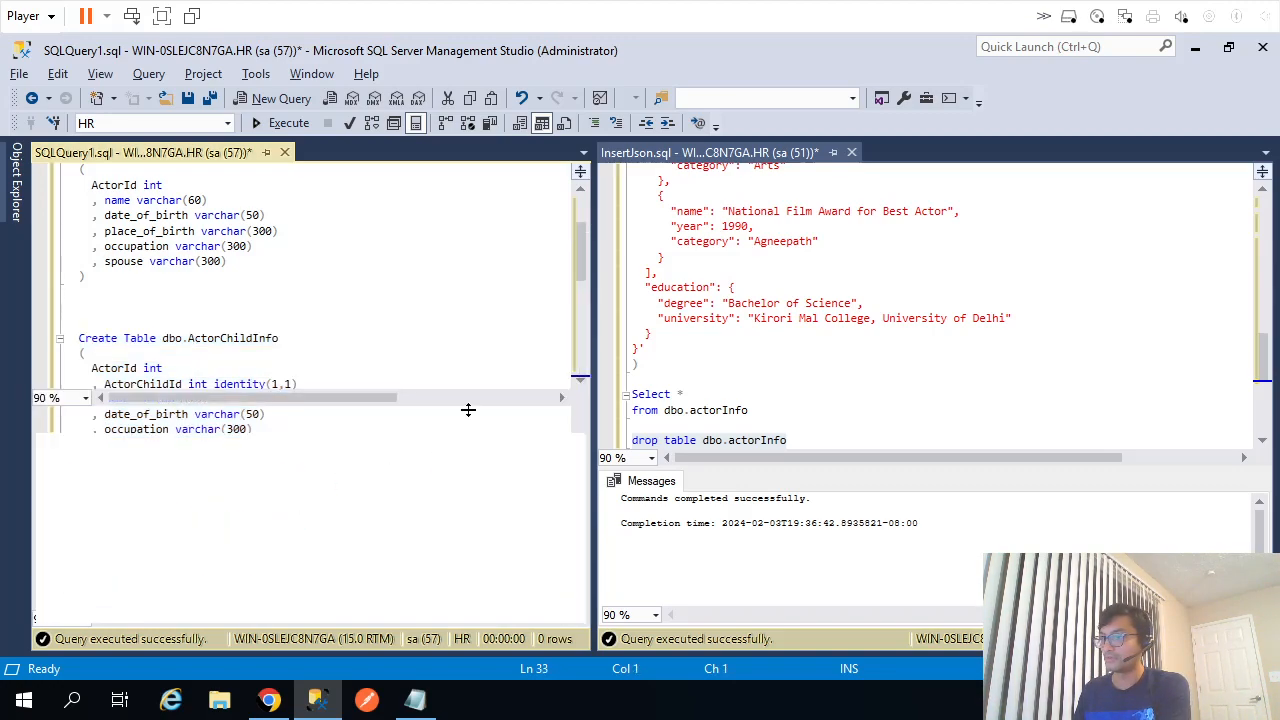
key("ctrl+r")
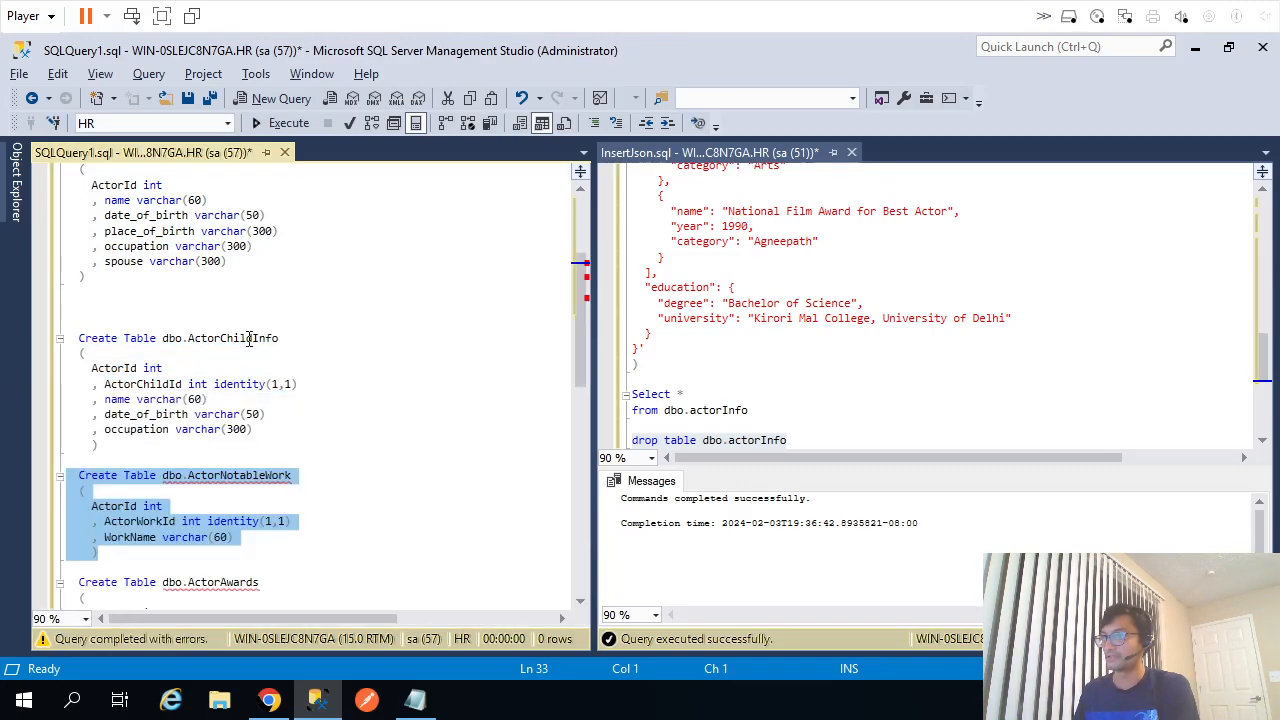
double_click(249, 339)
key("alt+Tab")
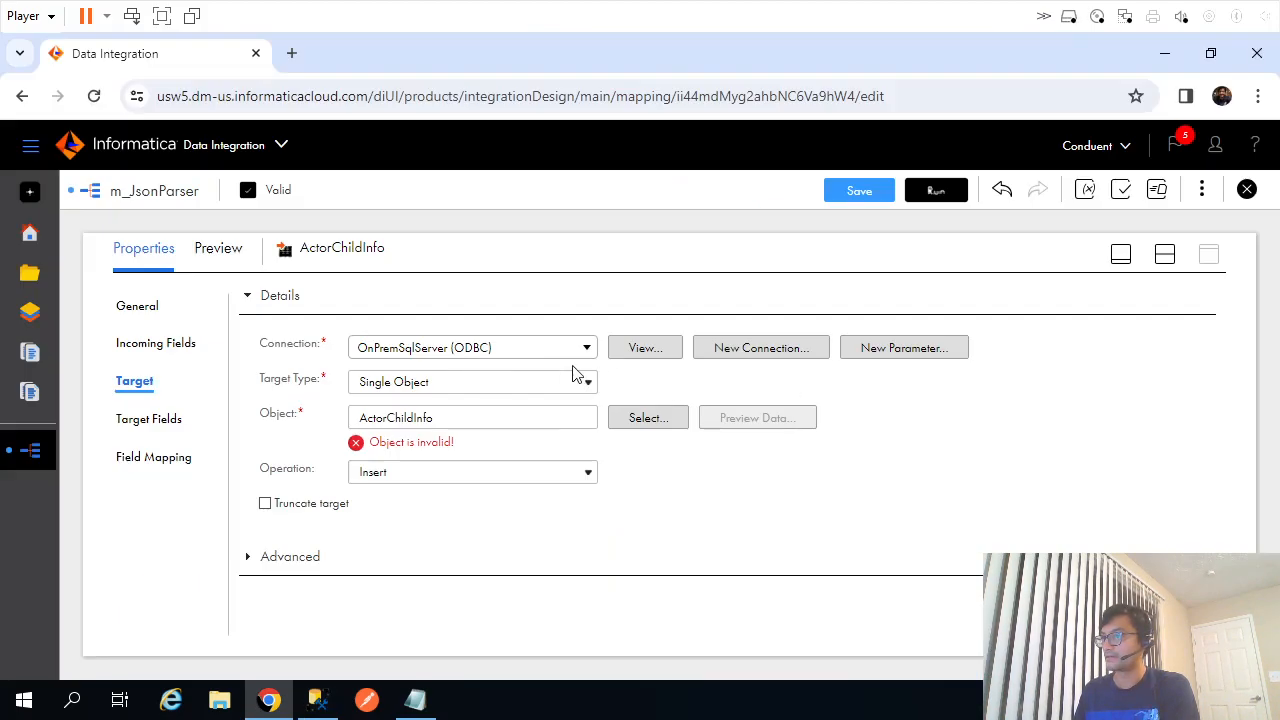
Check the connection's table list for ActorChildInfo, cancel, and return to Management Studio.
left_click(1165, 258)
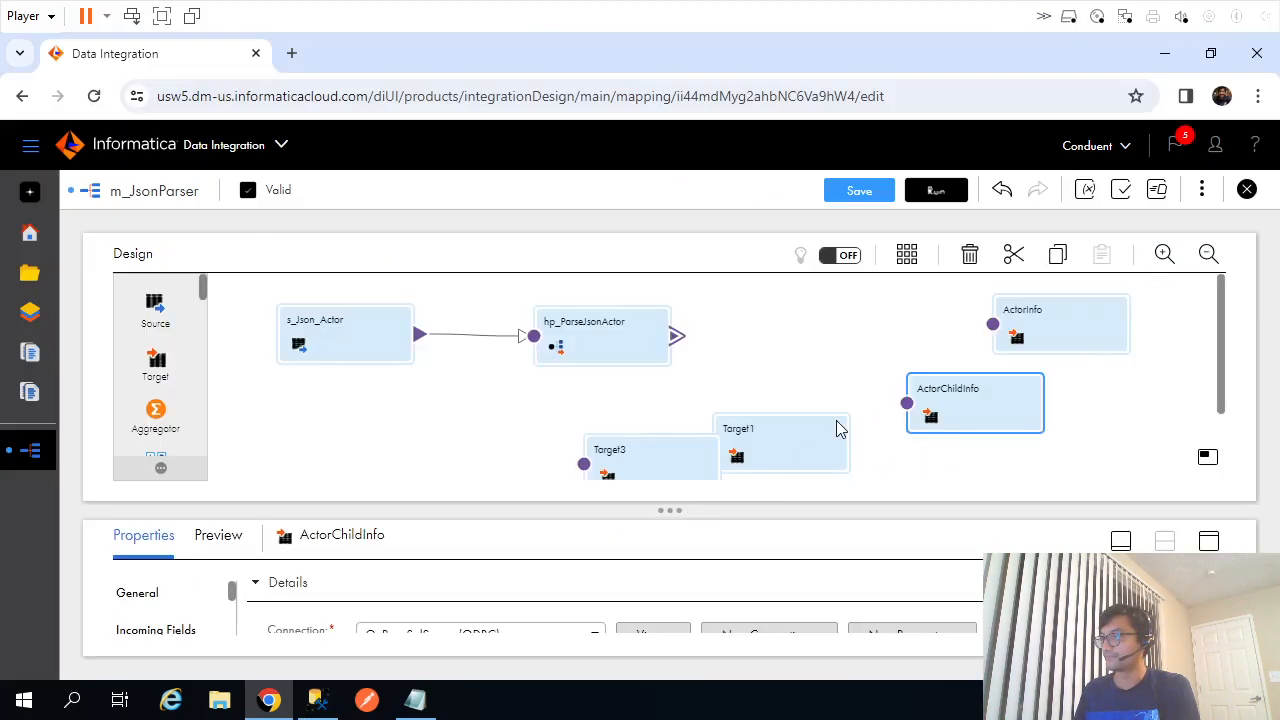
left_click(1208, 545)
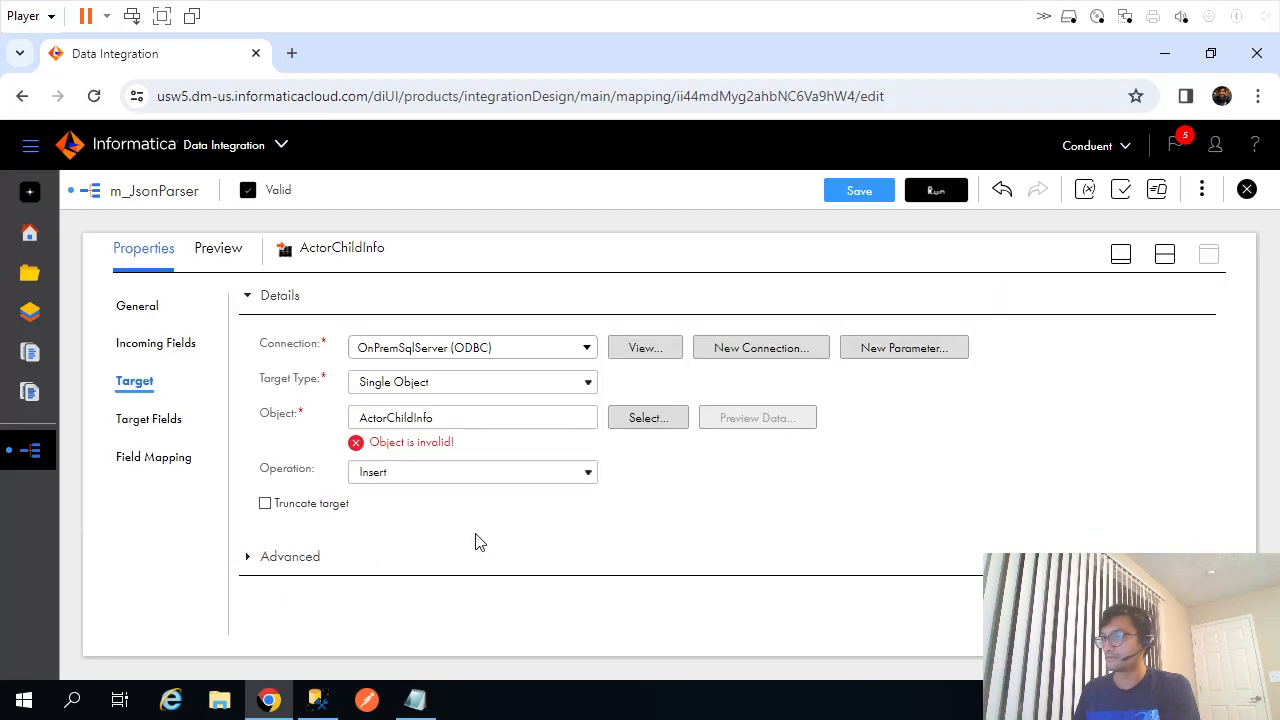
left_click(632, 419)
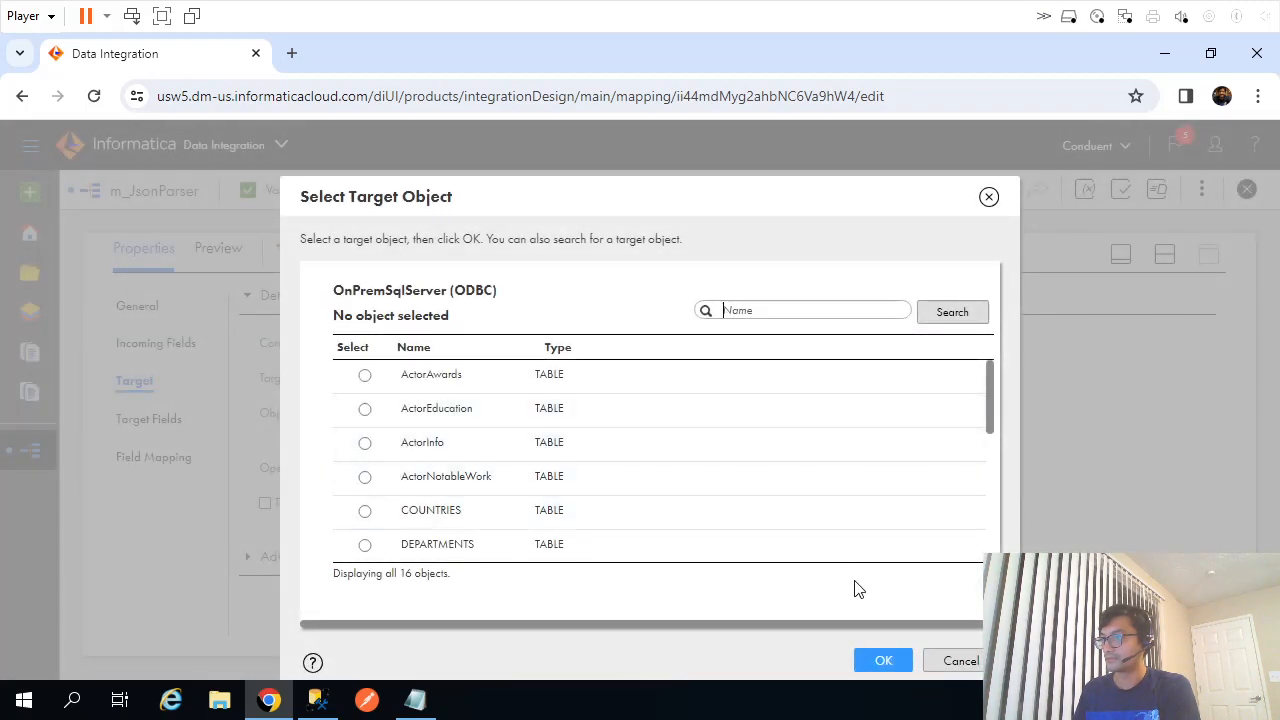
left_click(956, 662)
left_click(436, 421)
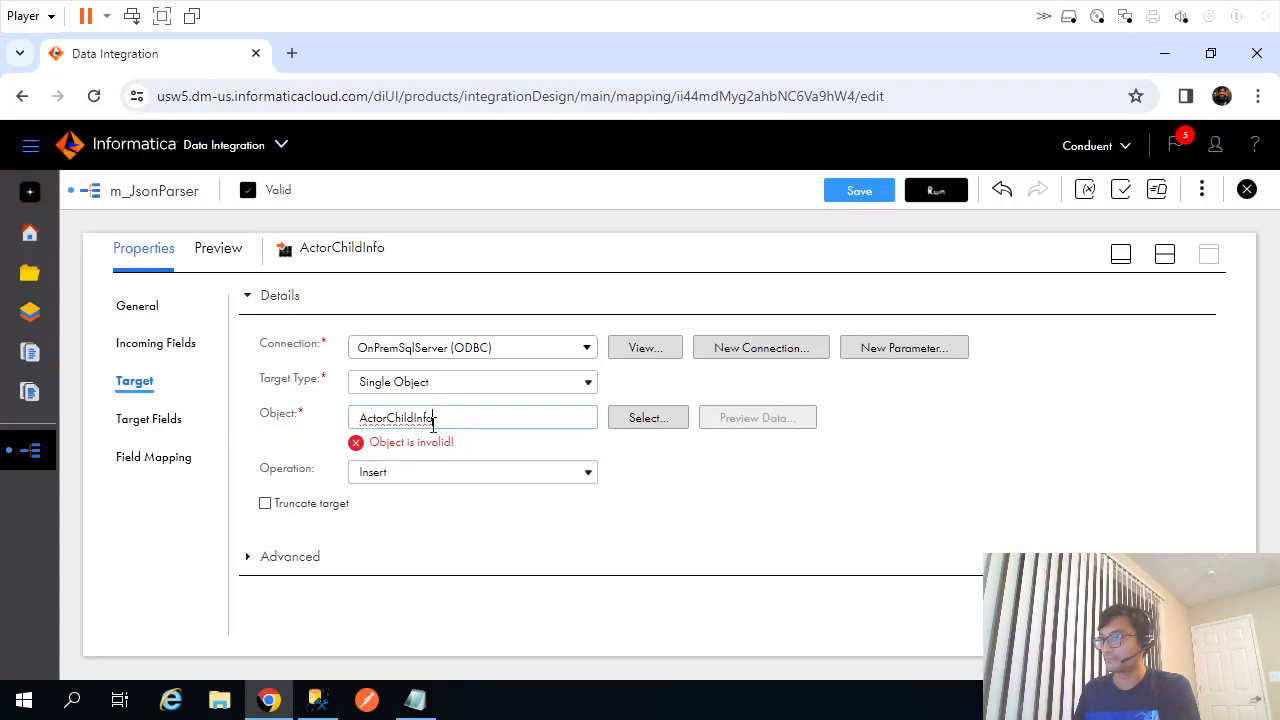
left_click(1162, 258)
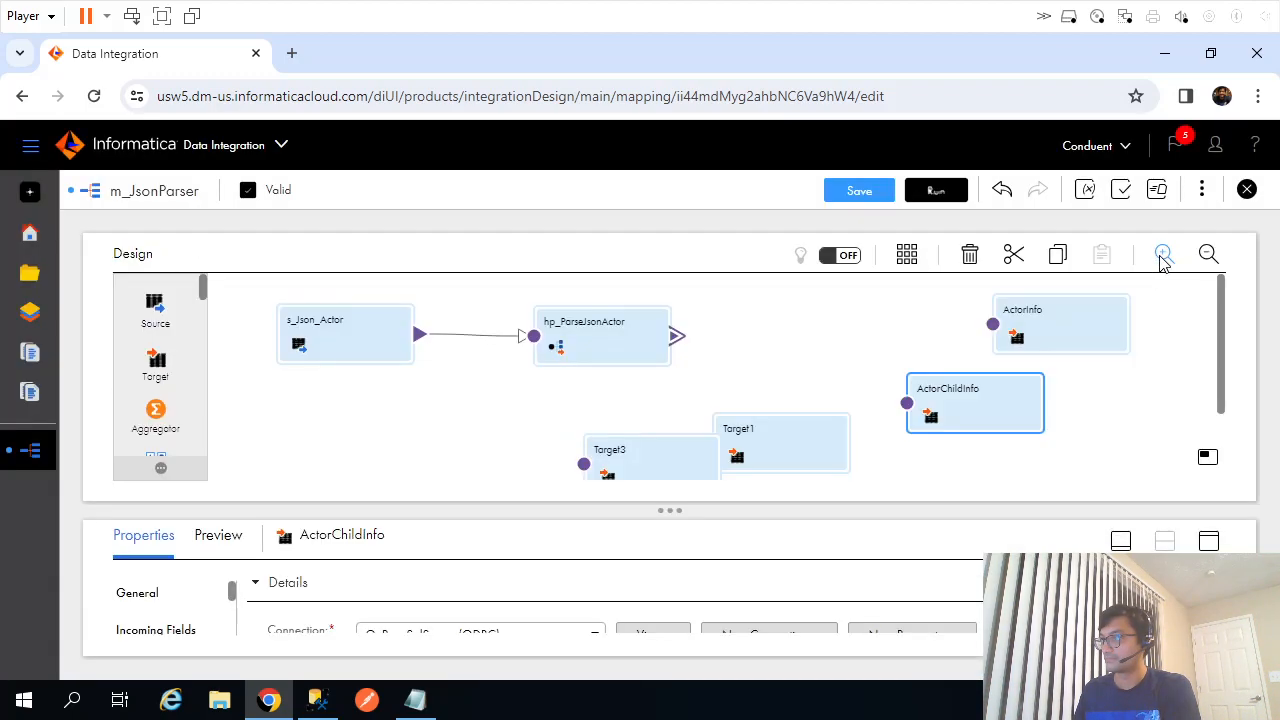
left_click(1208, 543)
key("alt+Tab")
Replace the target's object with ActorNotableWork and review its target fields.
double_click(244, 476)
key("ctrl+c")
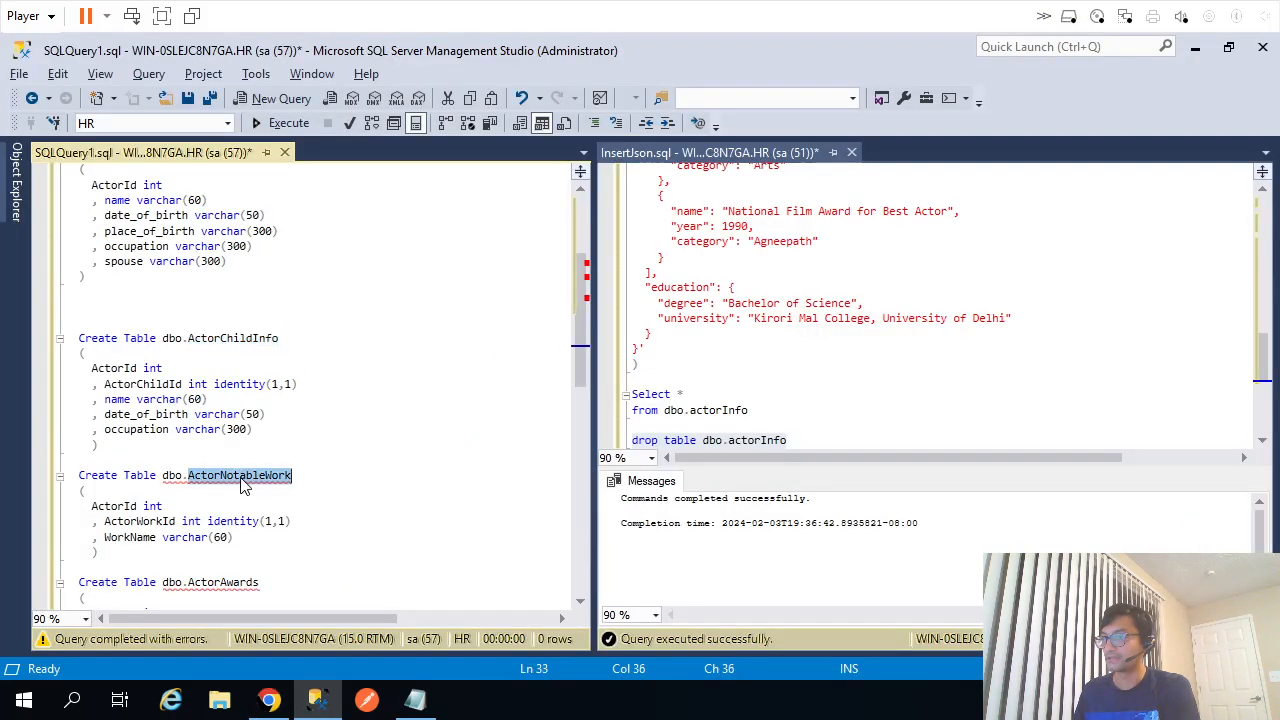
key("alt+Tab")
left_click(463, 420)
key("ctrl+a")
key("ctrl+v")
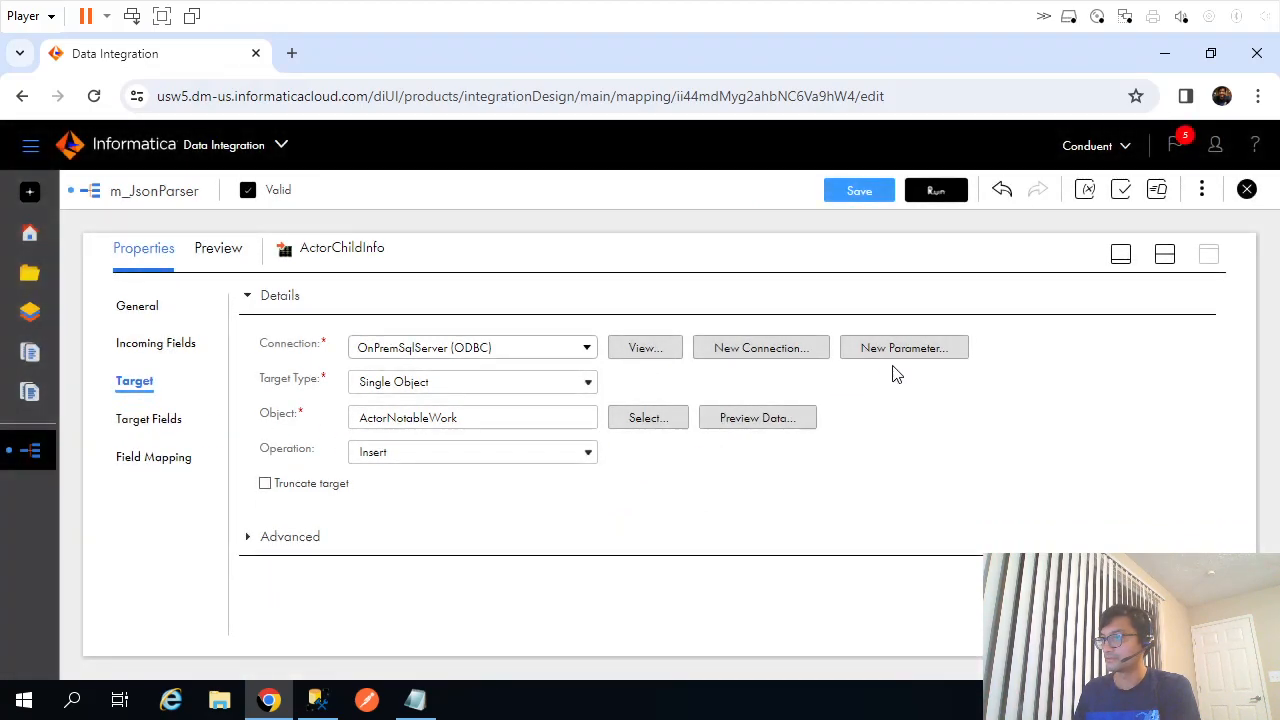
left_click(170, 420)
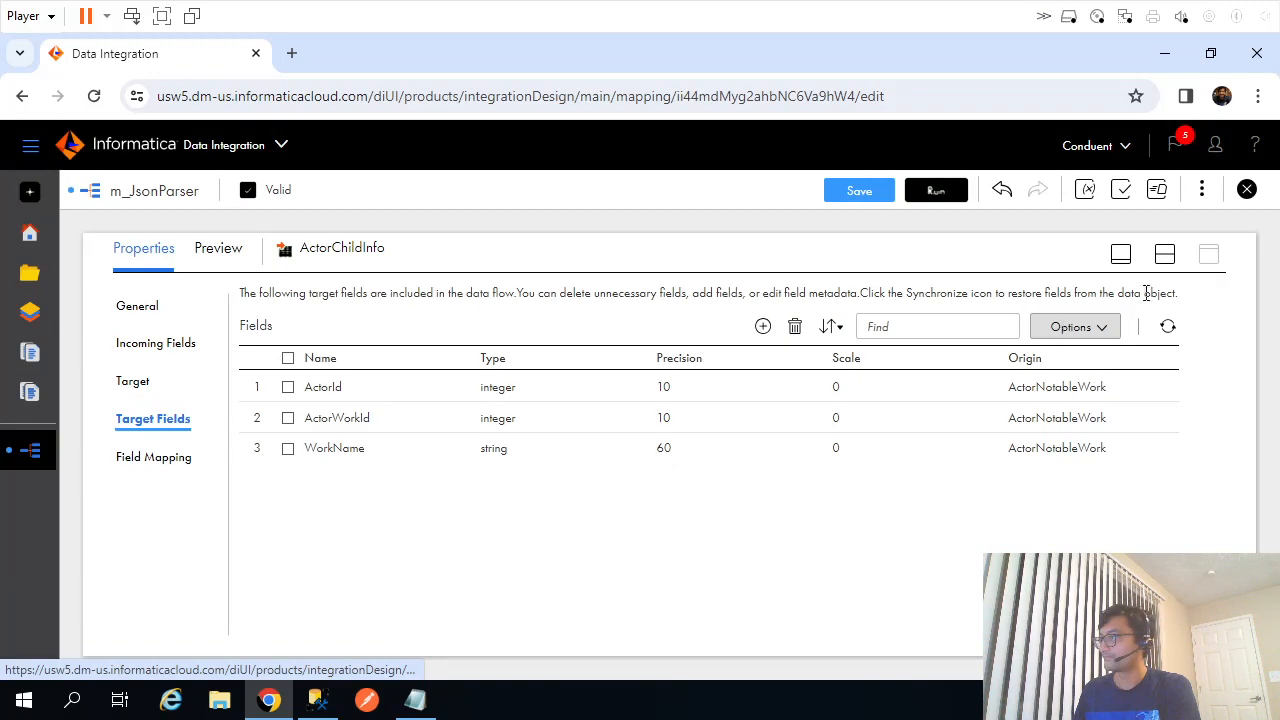
left_click(1165, 256)
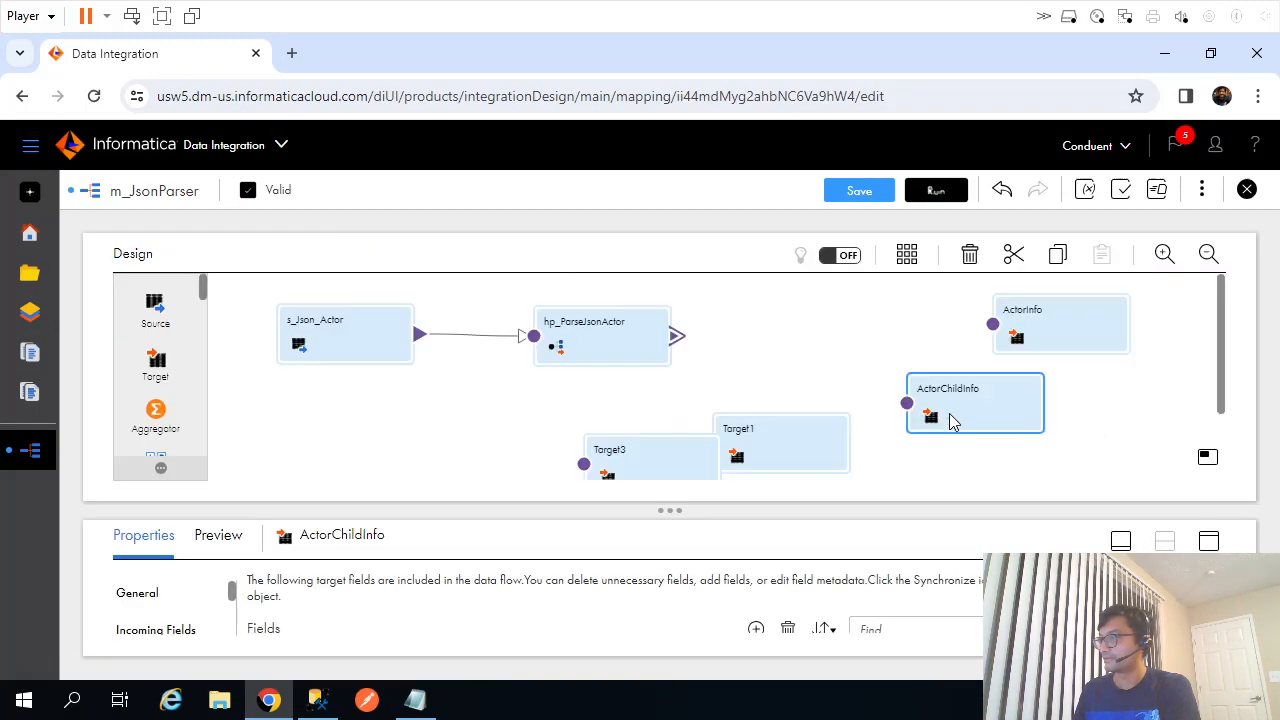
Rename that target to ActorNotableWork on the General tab.
key("alt+Tab")
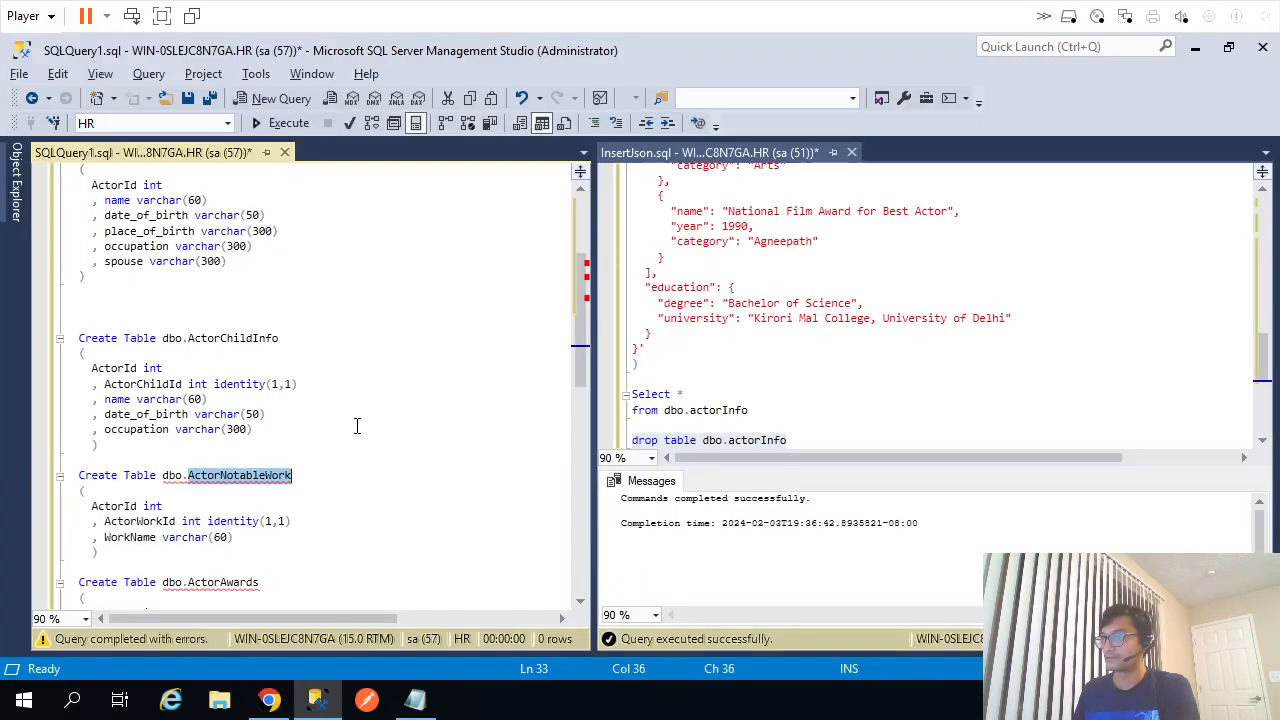
key("alt+Tab")
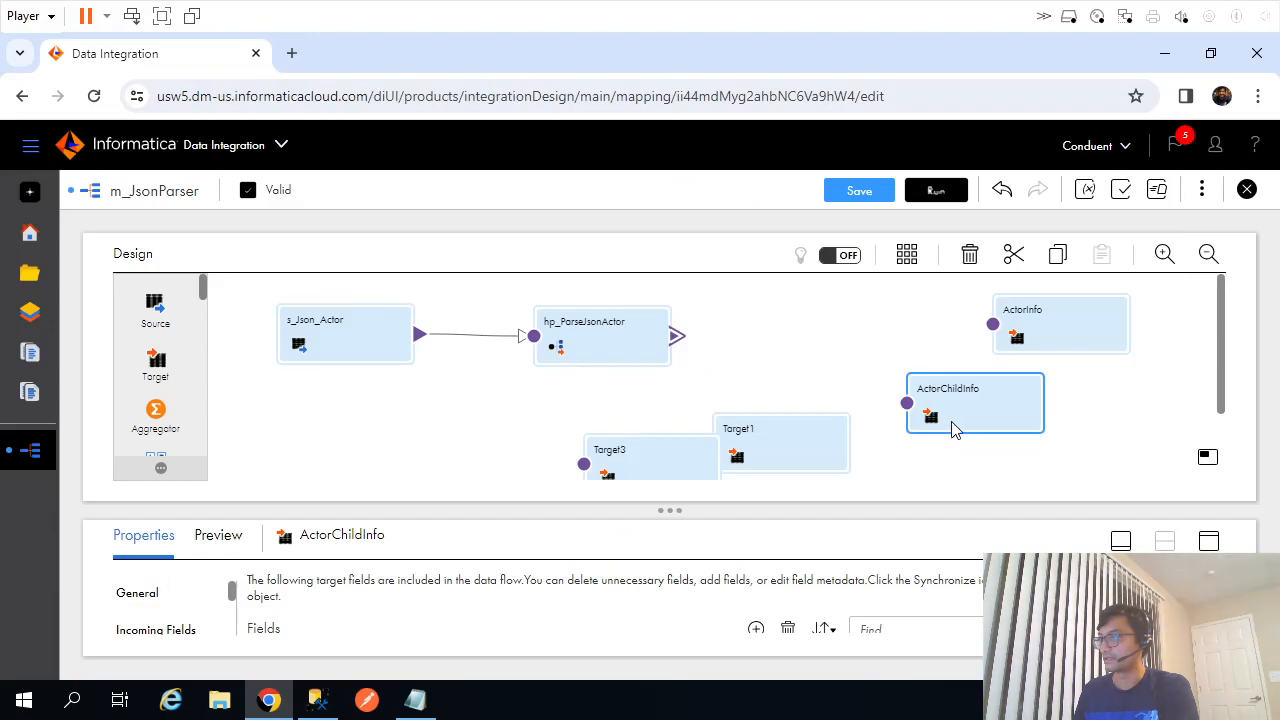
left_click(1212, 542)
left_click(142, 381)
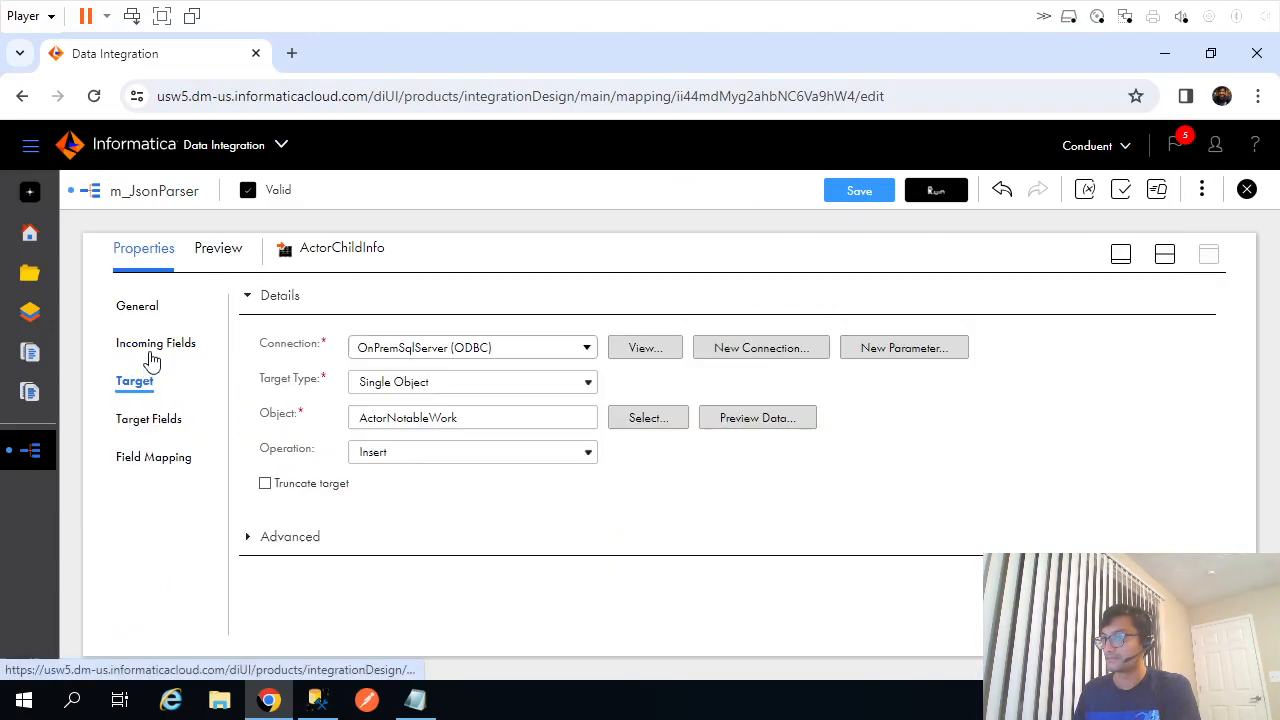
left_click(152, 352)
left_click(152, 310)
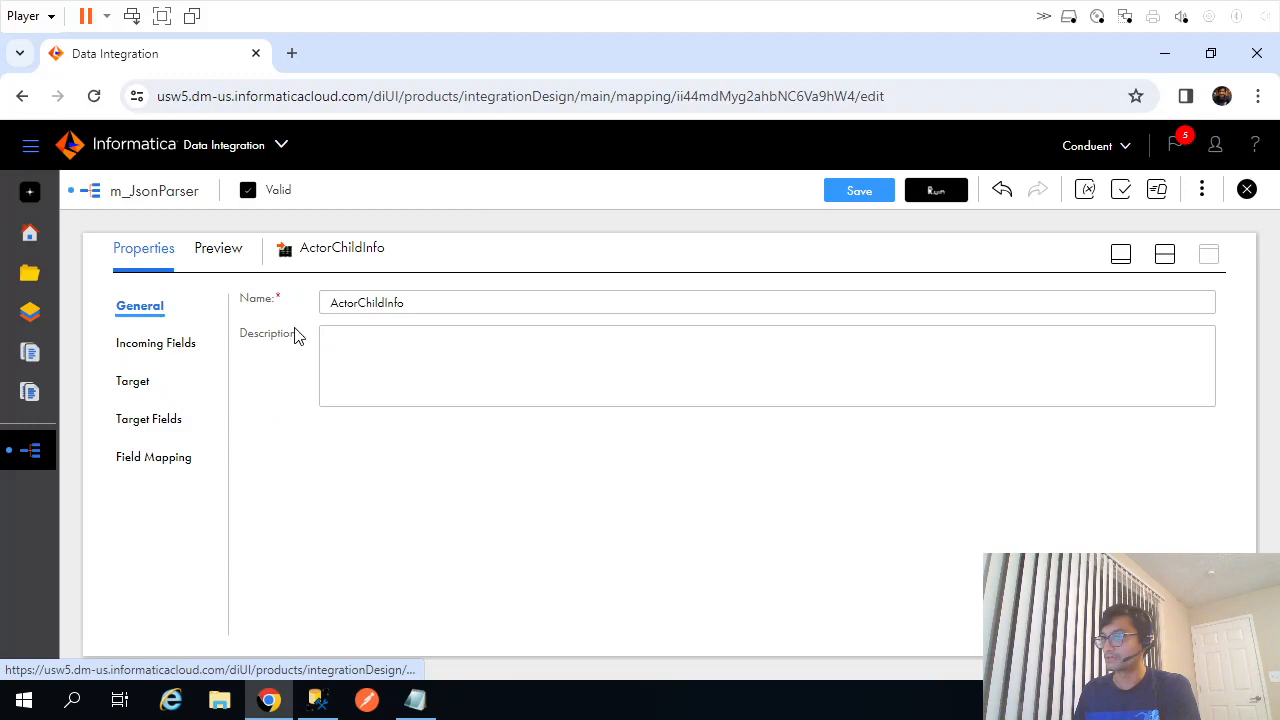
double_click(396, 310)
key("ctrl+v")
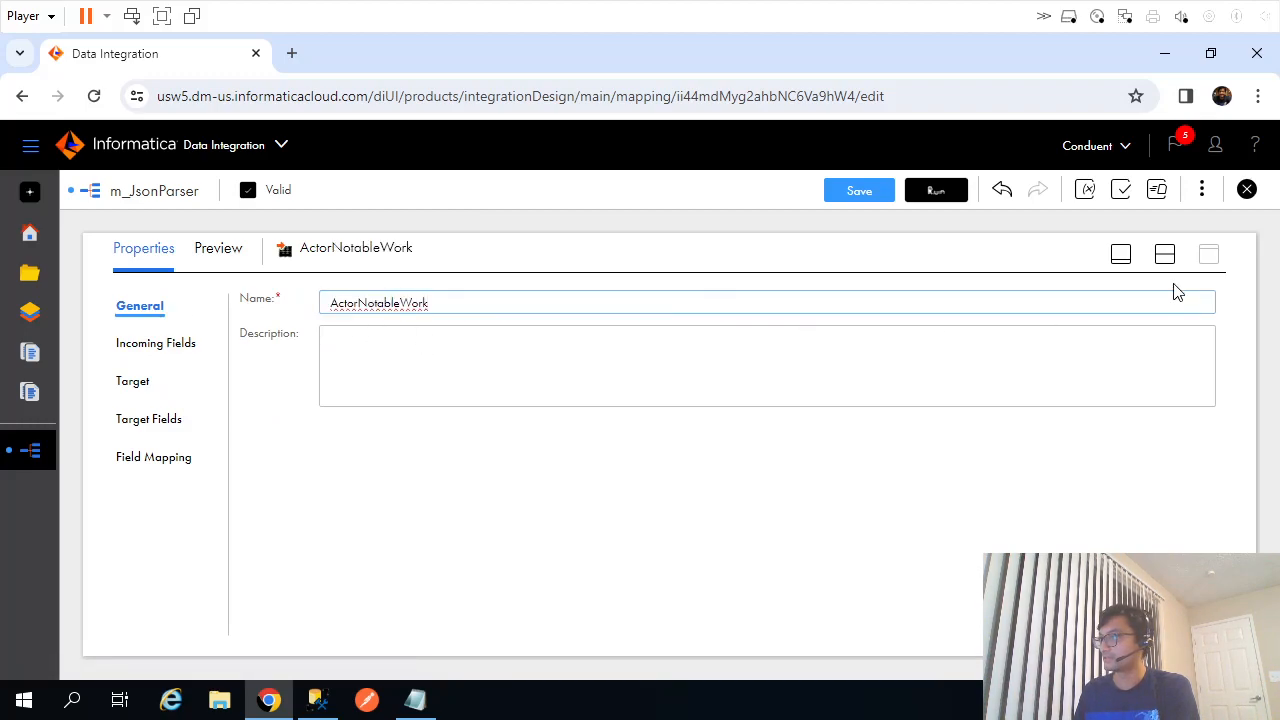
Place ActorNotableWork under ActorInfo, move Target1 into the gap, and save the mapping.
left_click(1165, 256)
left_click_drag(966, 410, 1021, 410)
left_click_drag(805, 437, 873, 400)
left_click(866, 192)
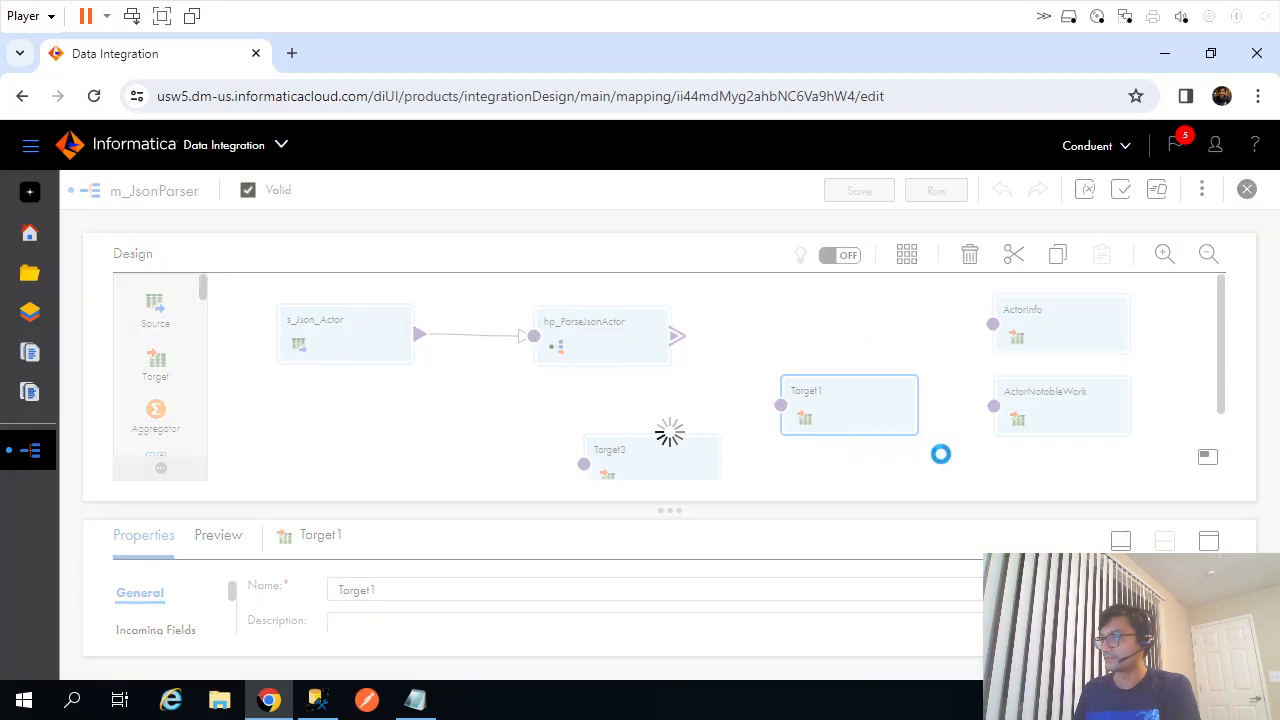
Copy the ActorChildInfo table name from Management Studio.
key("alt+Tab")
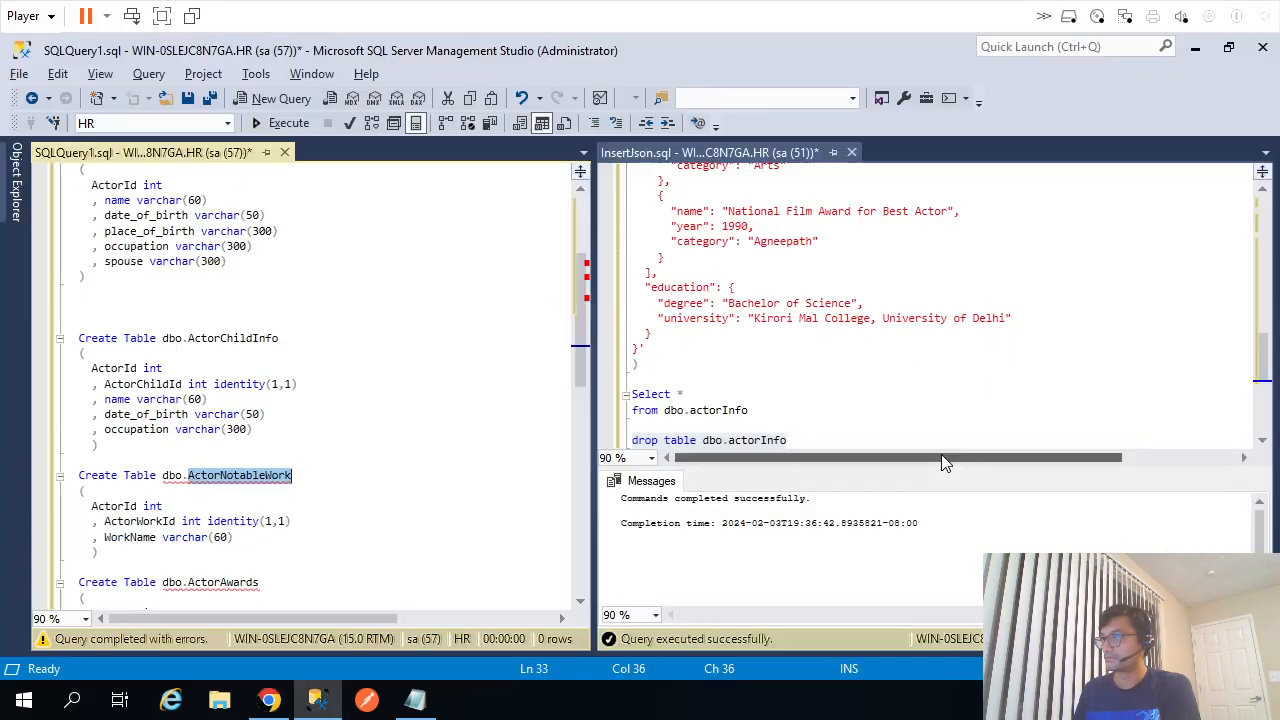
double_click(233, 338)
key("ctrl+c")
key("alt+Tab")
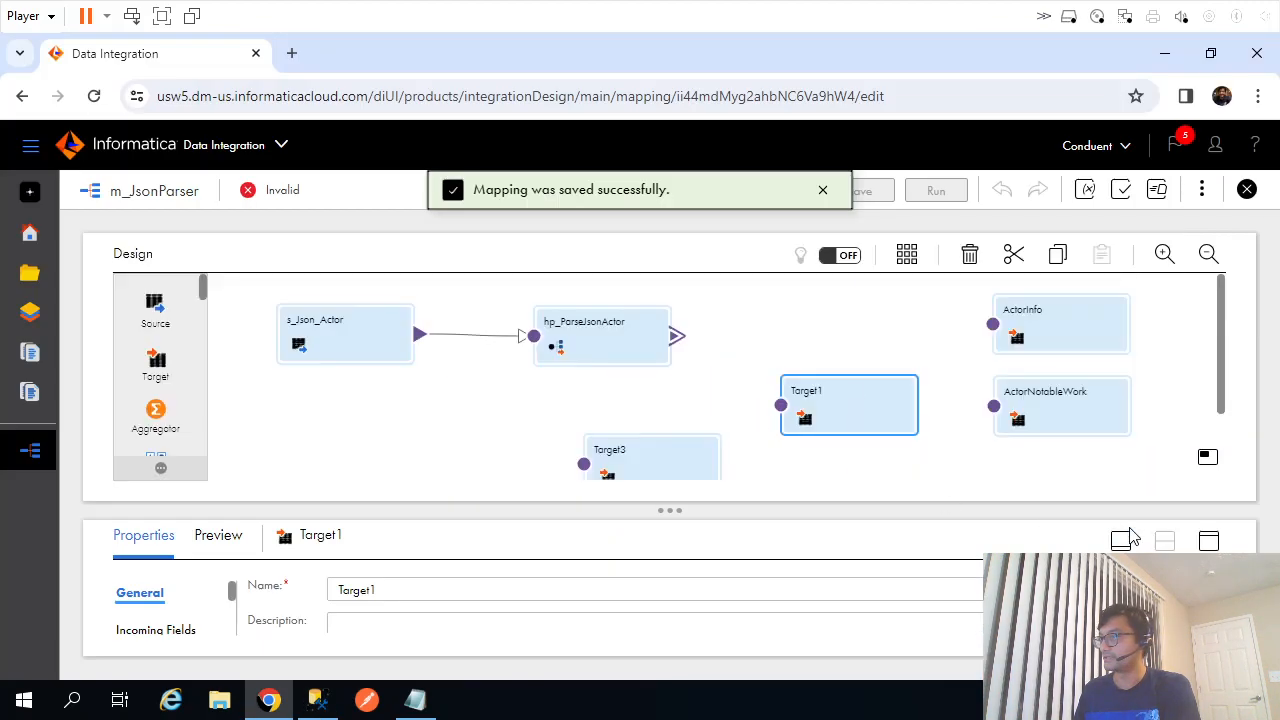
Rename Target1 to ActorChildInfo.
left_click(1208, 541)
left_click(351, 302)
double_click(351, 302)
key("ctrl+v")
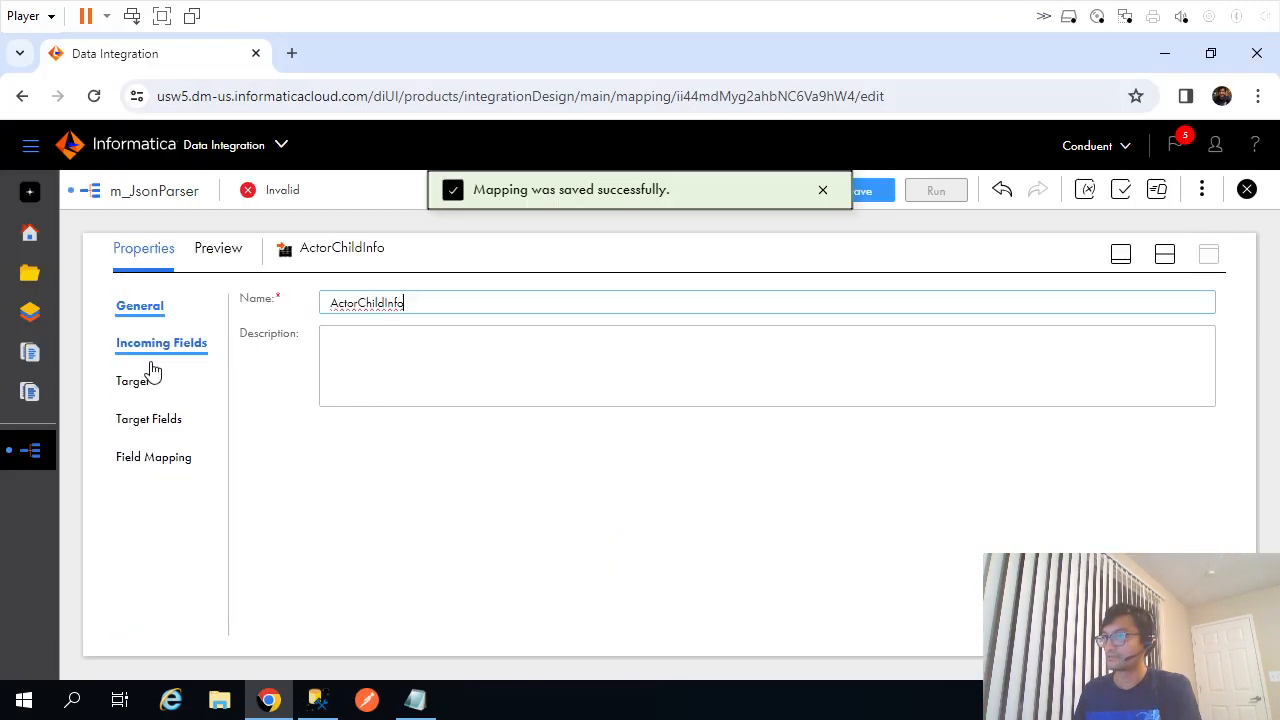
Set Target1's connection to OnPremSqlServer (ODBC) and its object to ActorChildInfo.
left_click(135, 382)
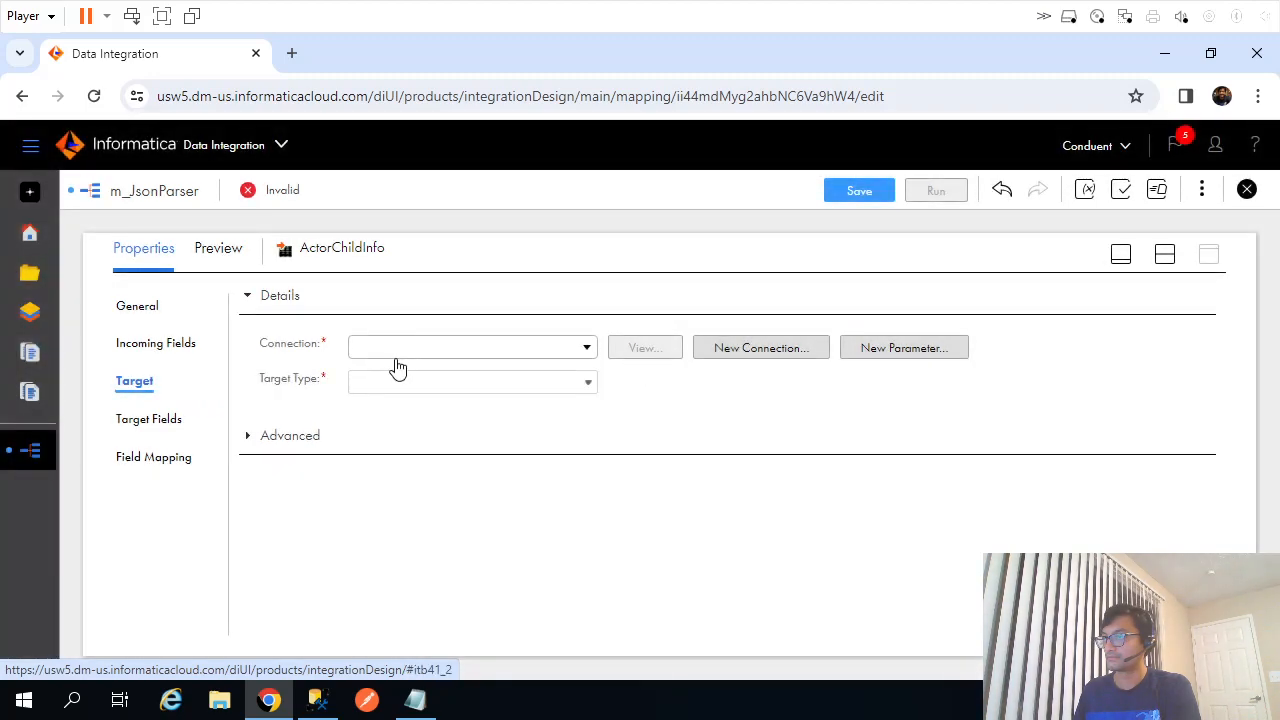
left_click(395, 358)
left_click(430, 540)
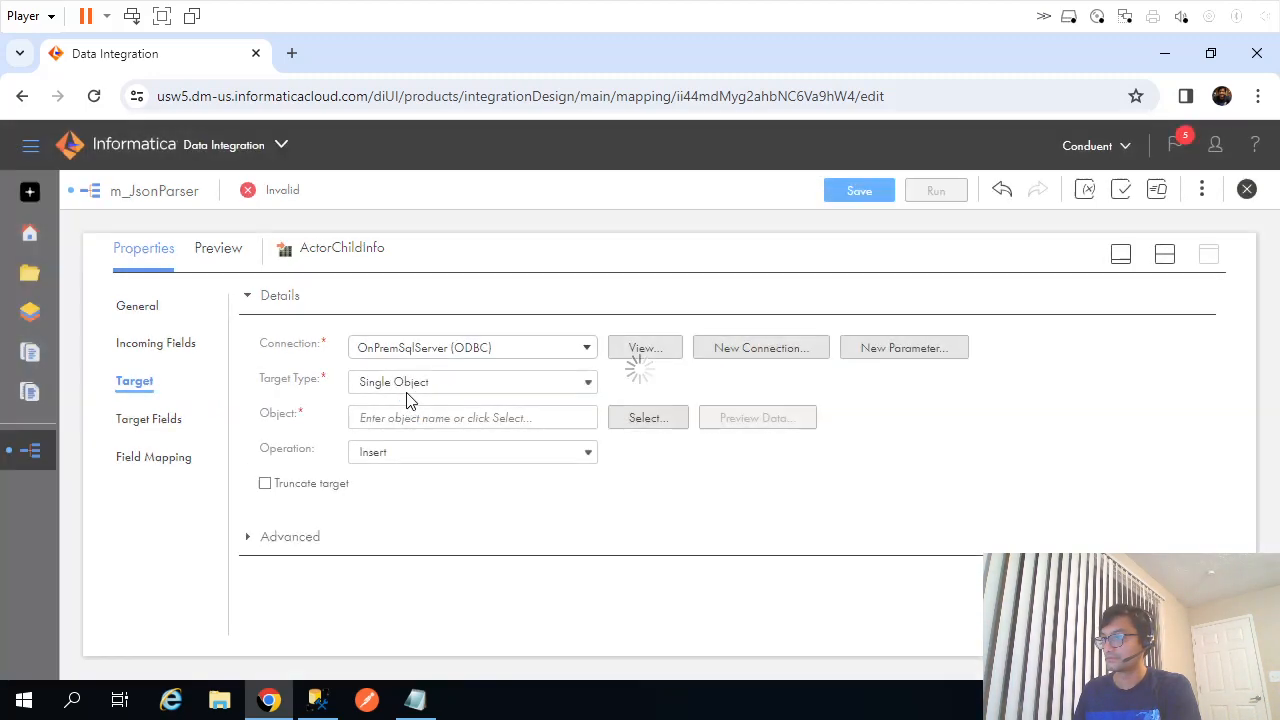
left_click(404, 420)
key("ctrl+v")
left_click(789, 500)
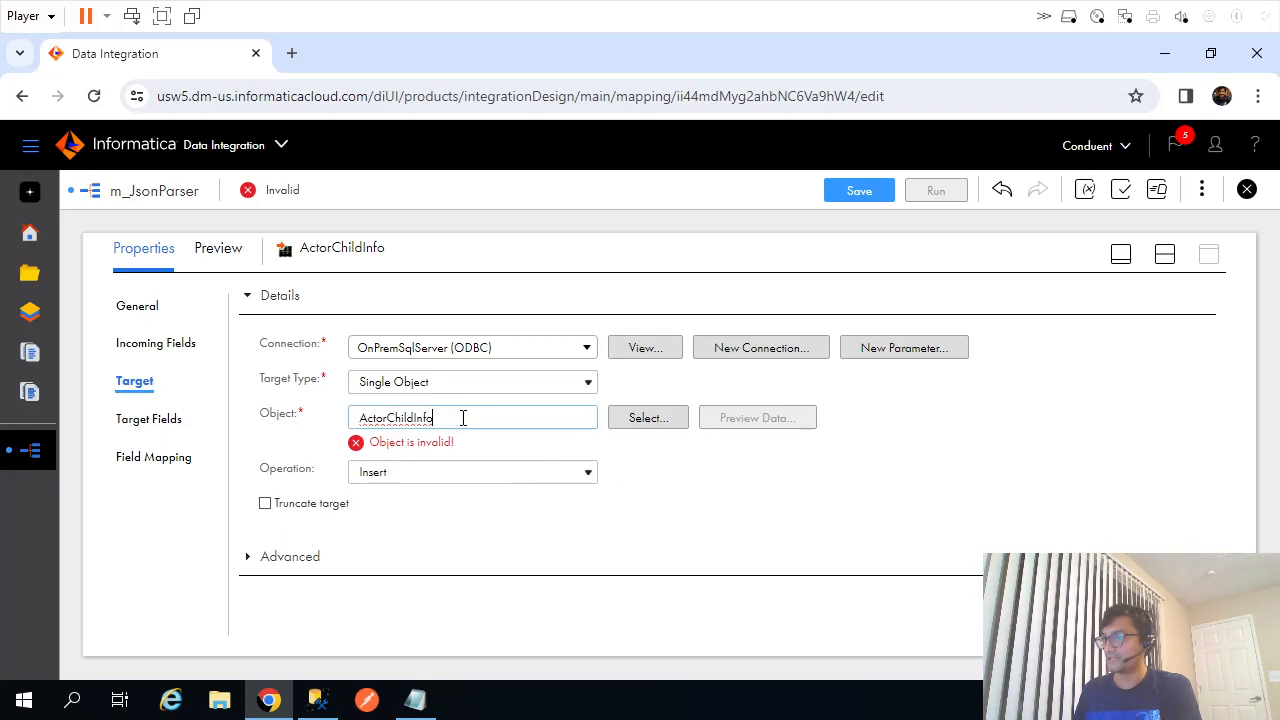
Look through the 16 available tables, cancel without a choice, and switch to SSMS.
left_click(645, 418)
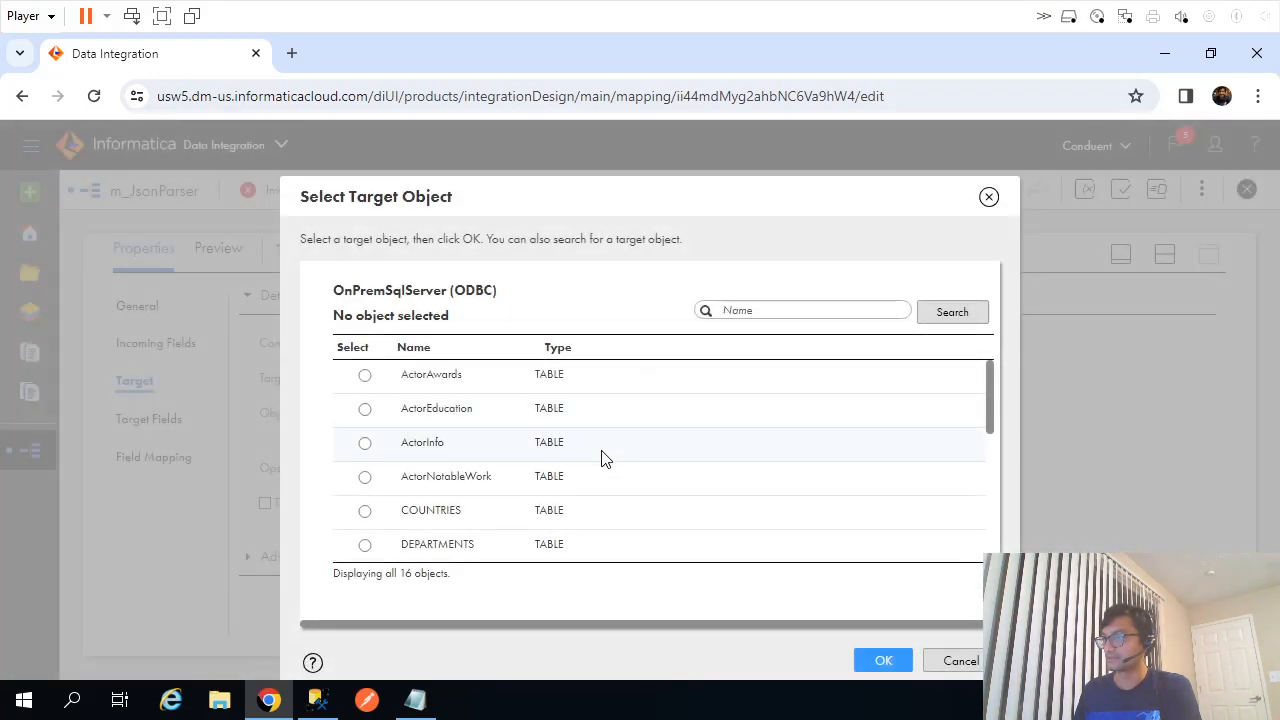
scroll(586, 466, "down", 5)
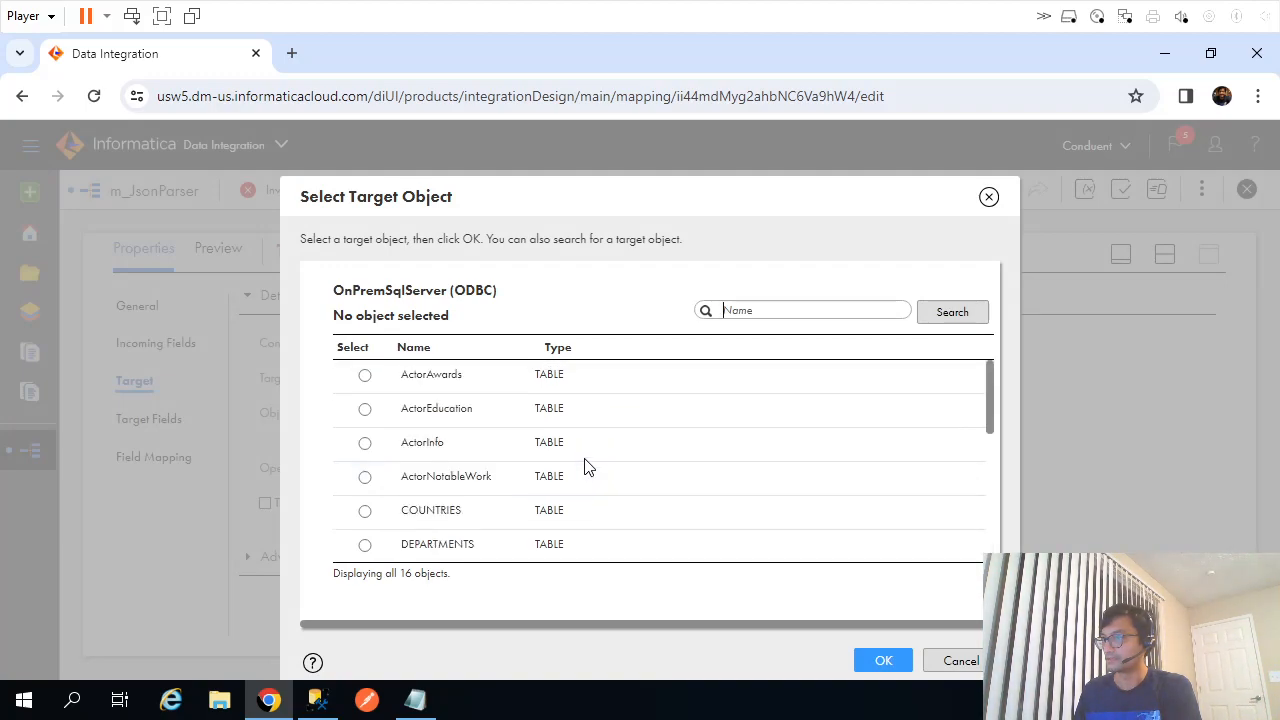
left_click(958, 662)
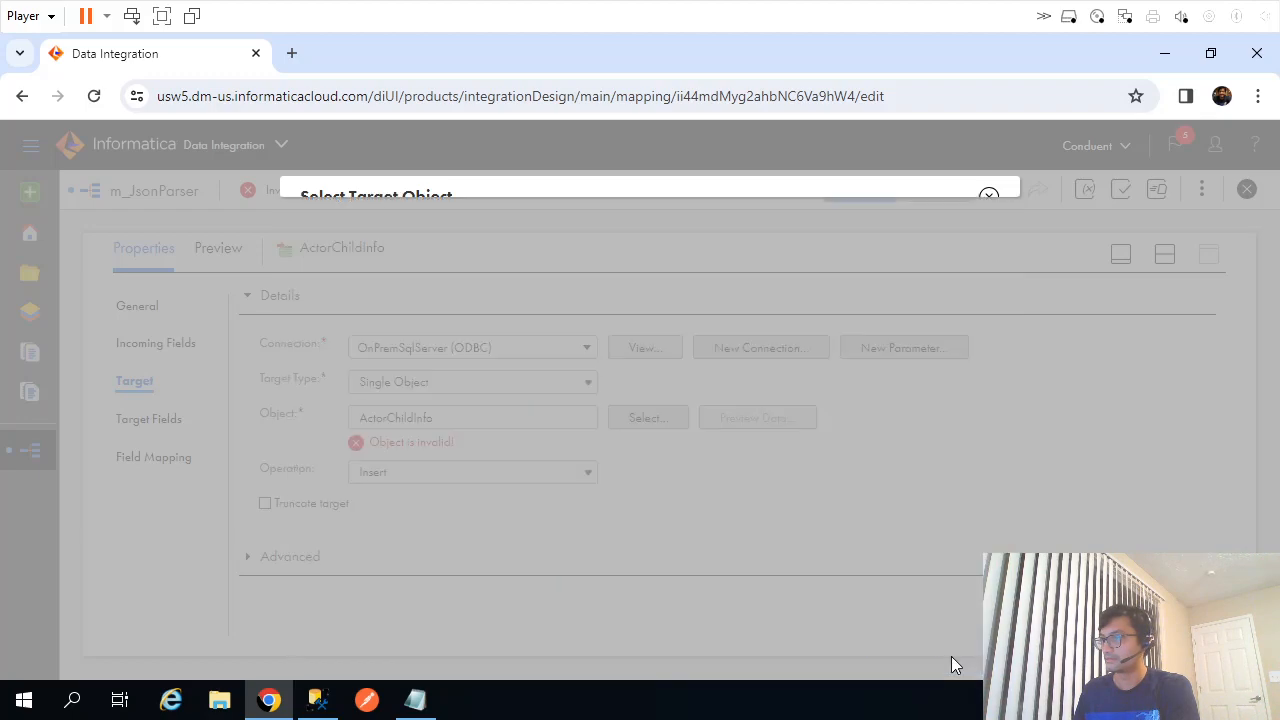
key("alt+Tab")
Try renaming the target to ActorNotableWork, which is rejected as a duplicate name.
left_click(304, 338)
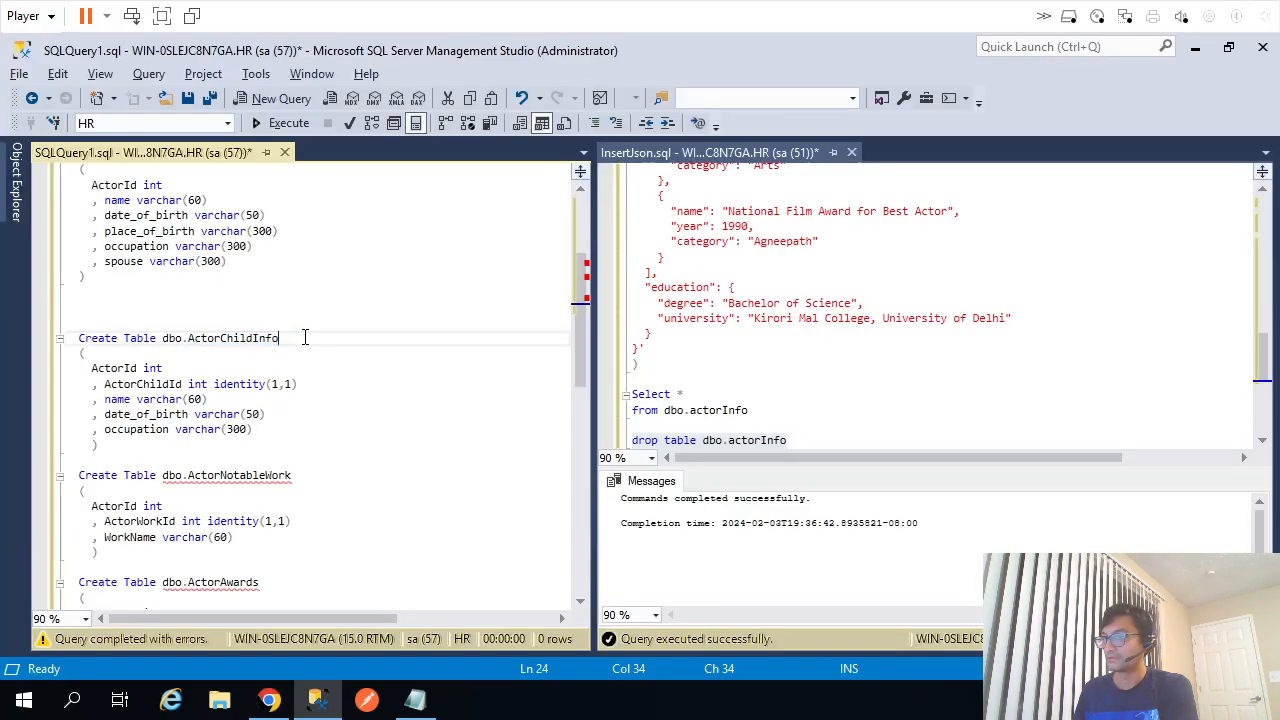
scroll(311, 438, "down", 2)
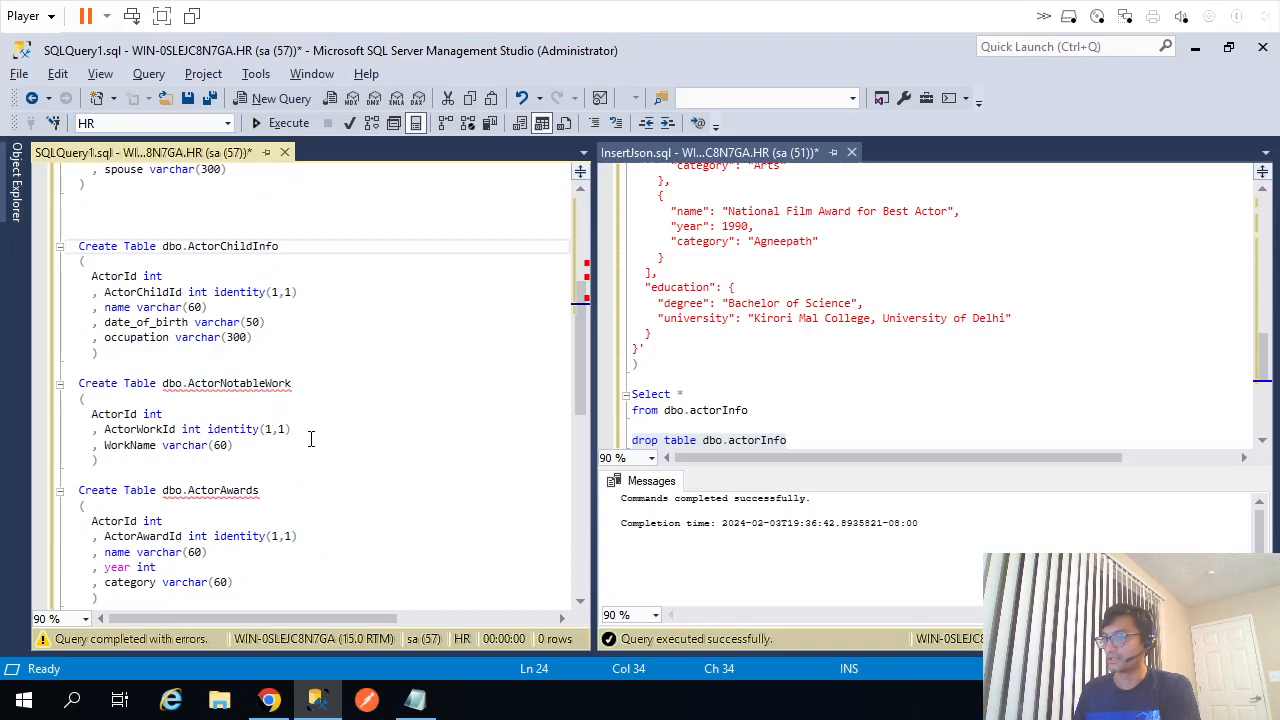
double_click(232, 384)
key("ctrl+c")
key("alt+Tab")
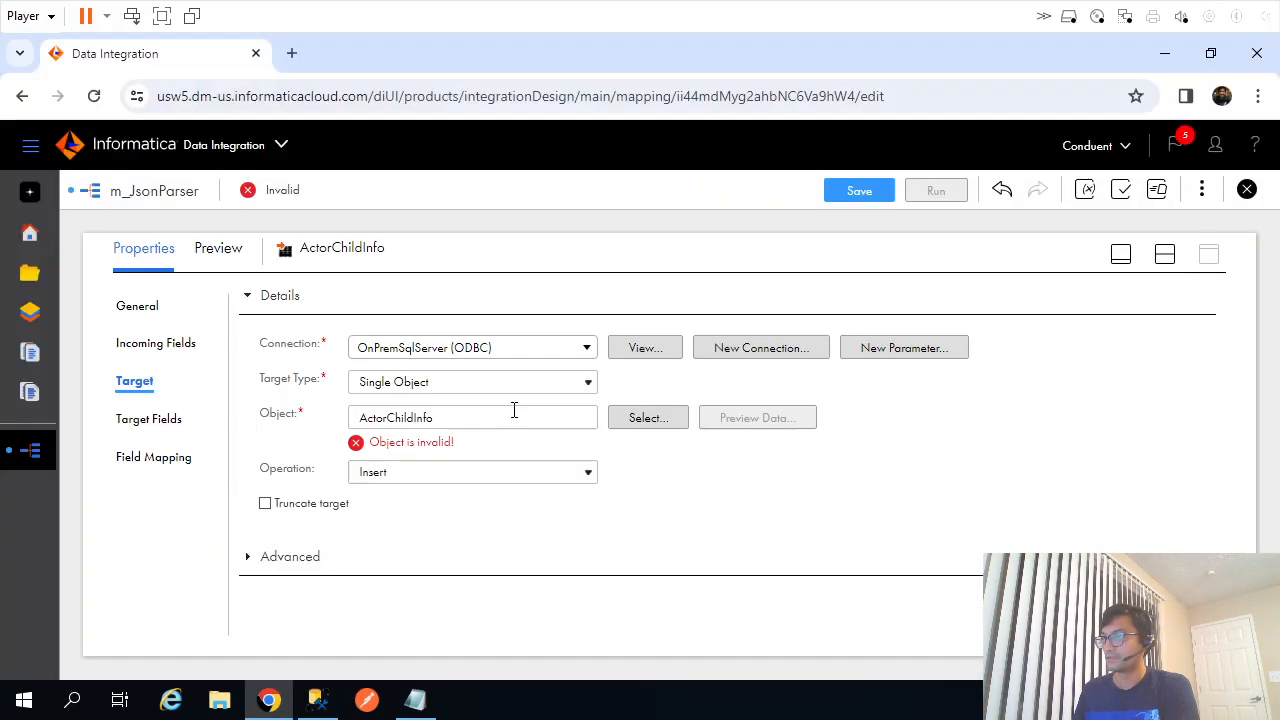
left_click(139, 306)
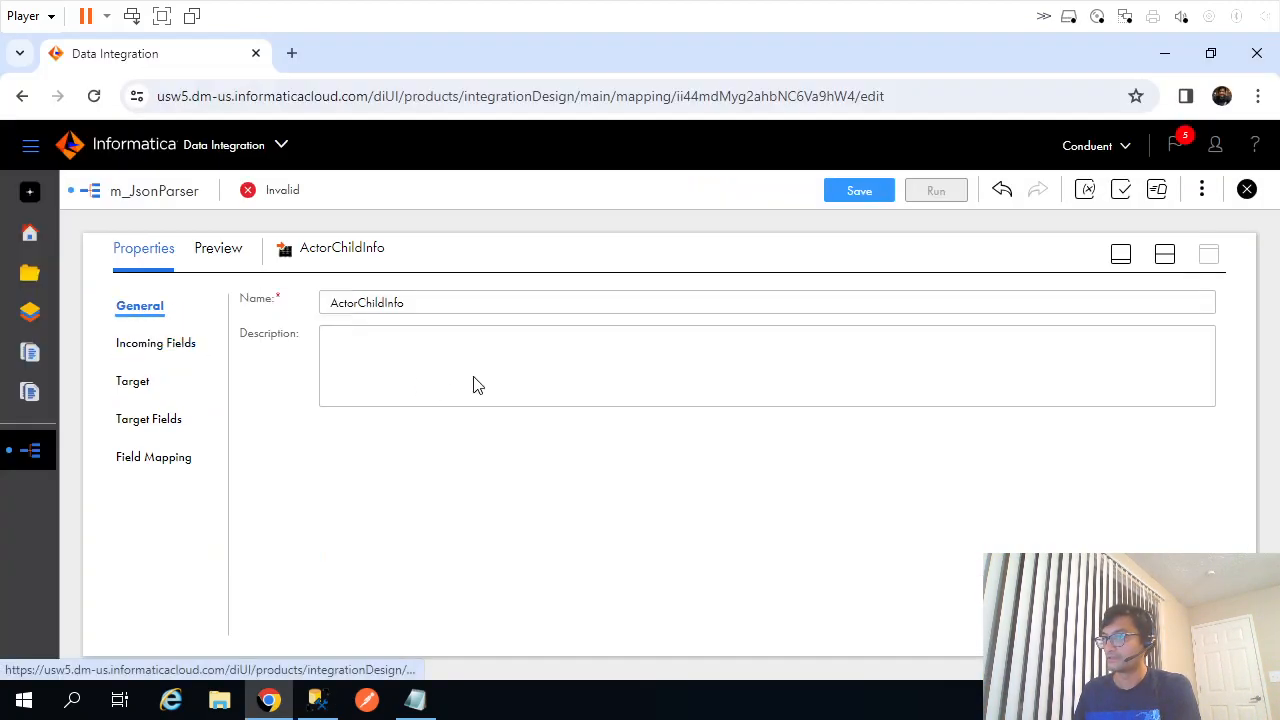
double_click(382, 308)
key("ctrl+v")
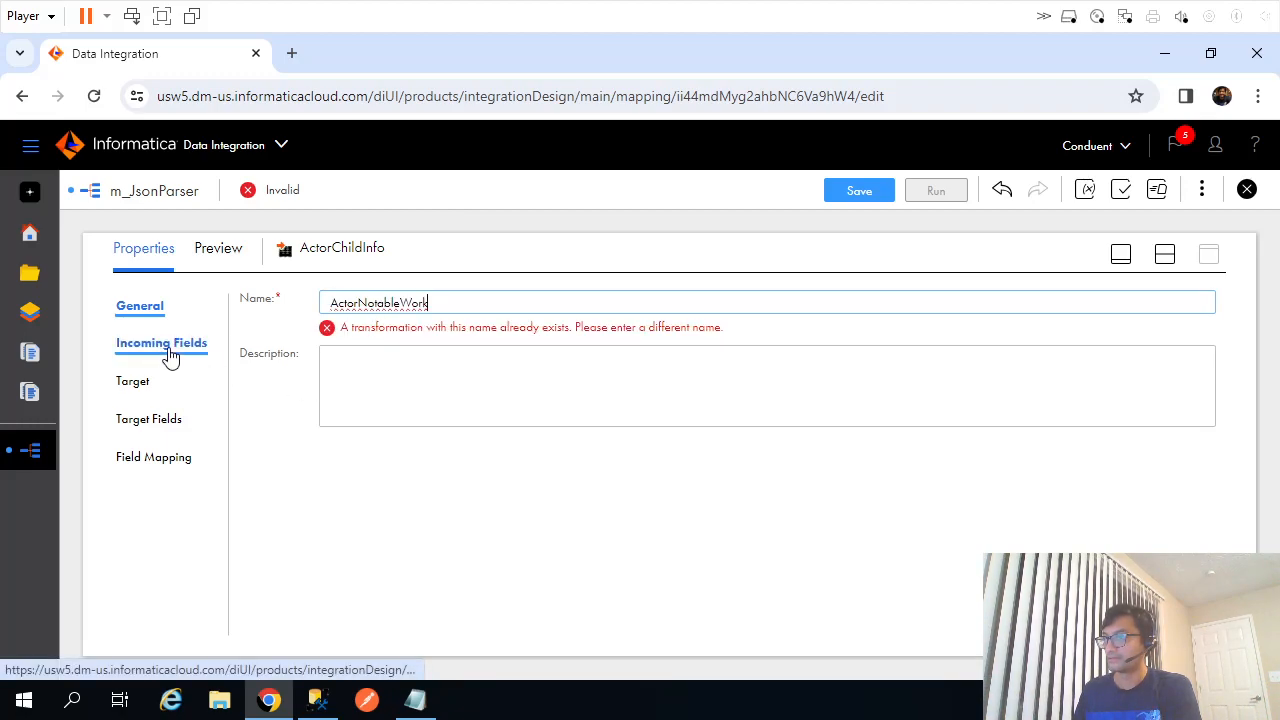
Copy ActorAwards from the table scripts and rename the target to ActorAwards.
key("alt+Tab")
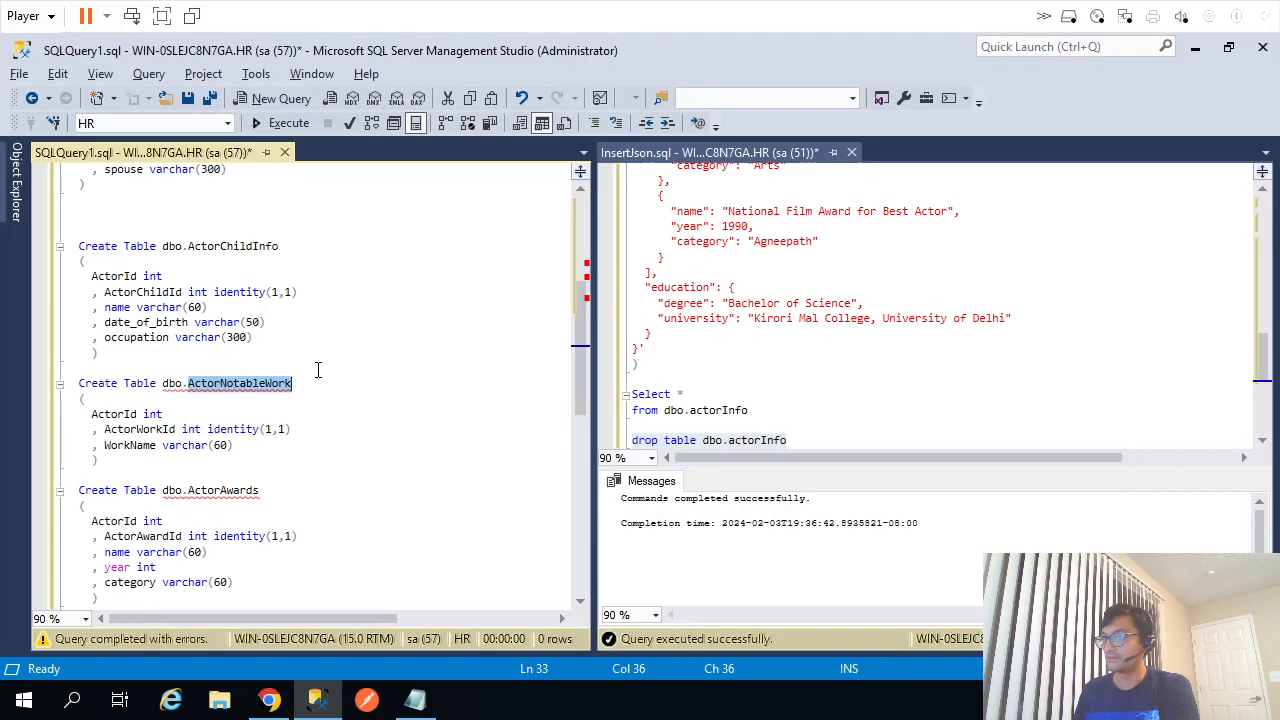
double_click(237, 490)
key("ctrl+c")
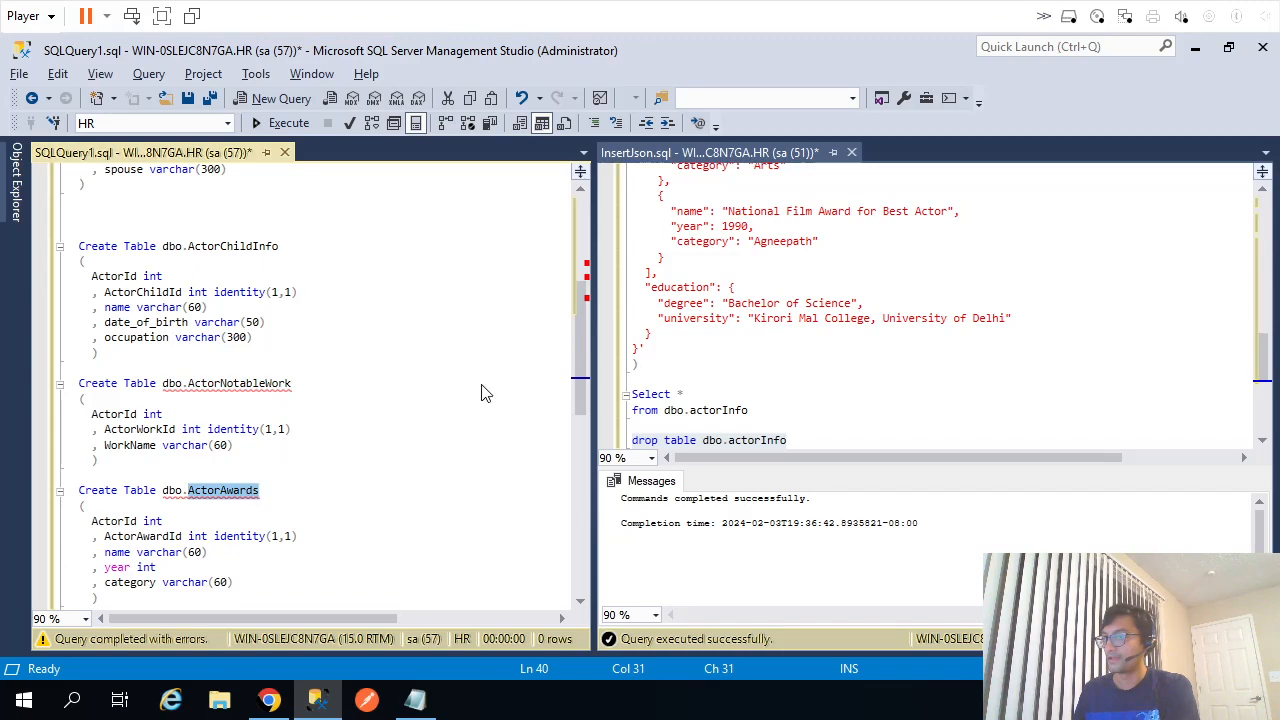
key("alt+Tab")
double_click(389, 297)
key("ctrl+v")
Set the ActorAwards object, giving five fields: ActorId, ActorAwardId, name, year, category.
left_click(160, 343)
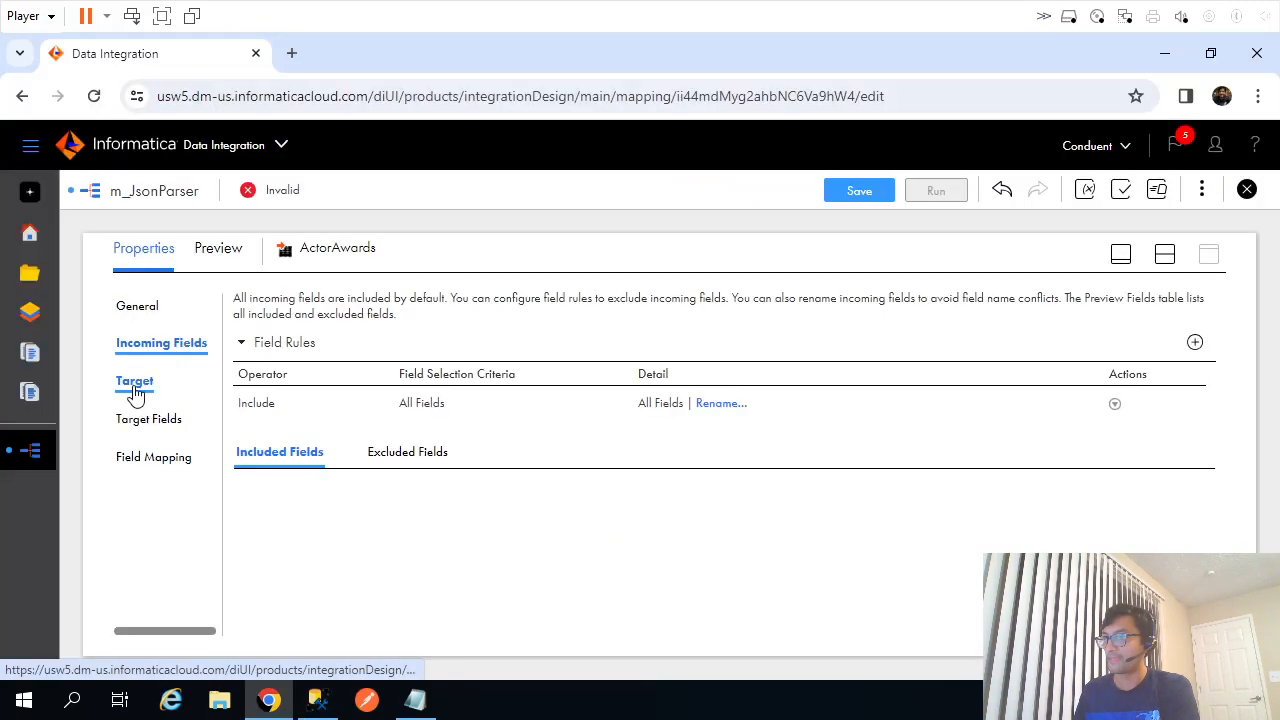
left_click(136, 384)
double_click(410, 420)
key("ctrl+v")
left_click(780, 510)
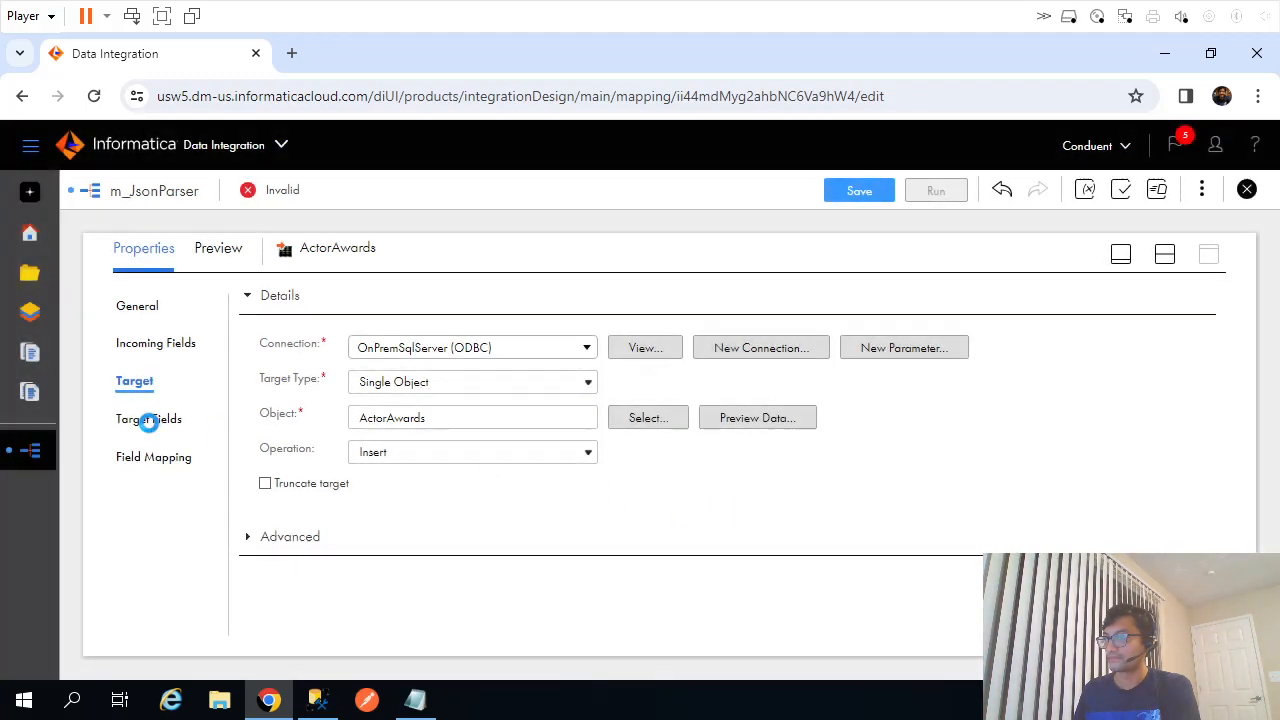
left_click(148, 420)
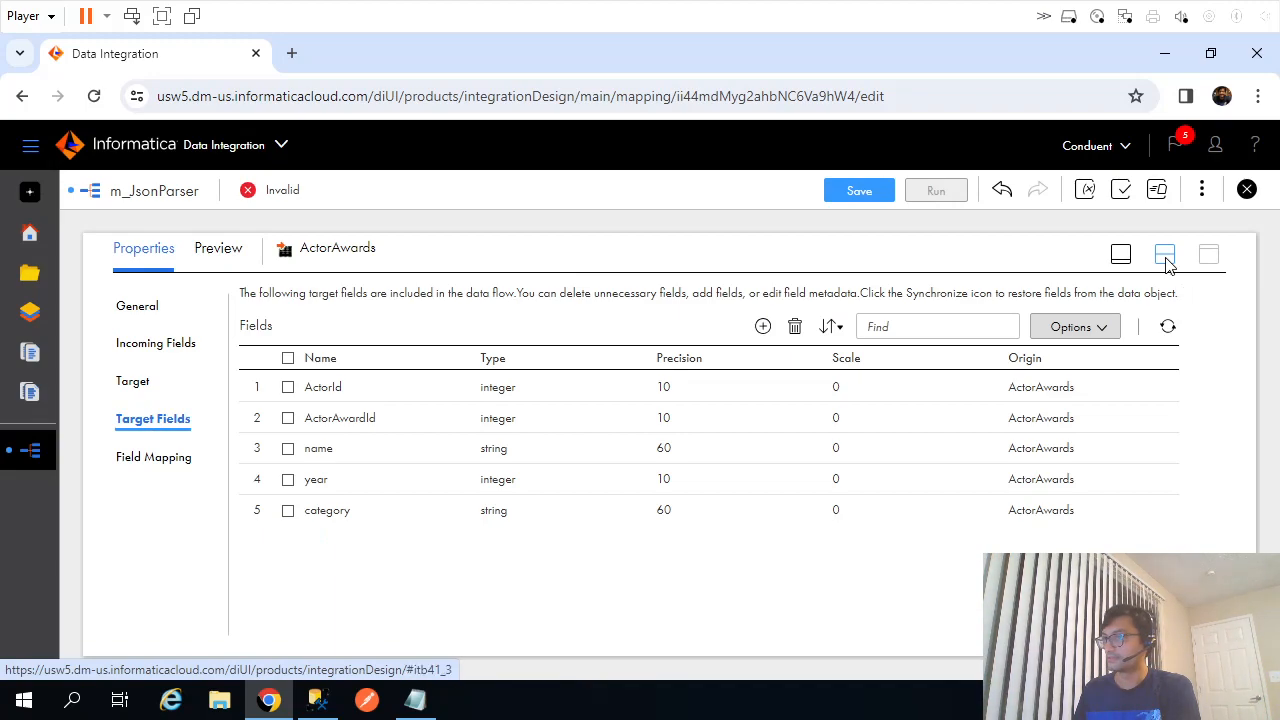
Copy the ActorEducation table name from the scripts and restore the split canvas view.
key("alt+Tab")
left_click(324, 544)
scroll(324, 544, "down", 4)
double_click(229, 463)
key("ctrl+c")
key("alt+Tab")
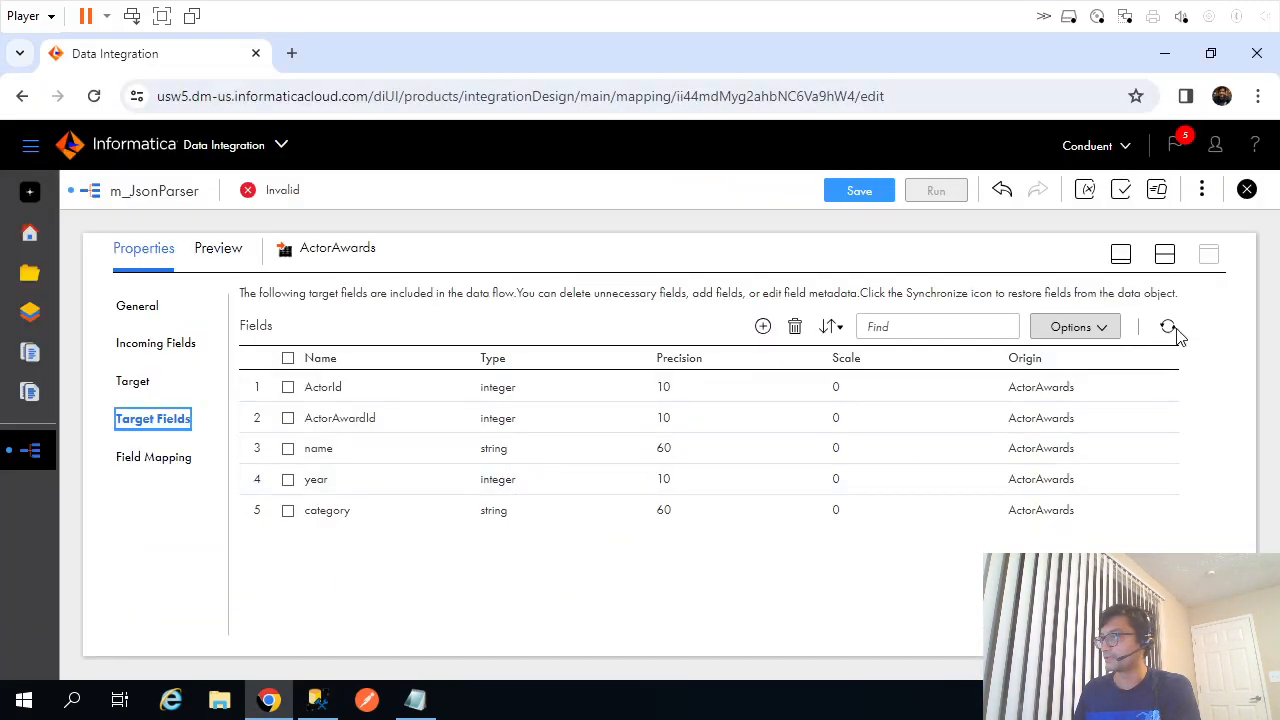
left_click(1166, 258)
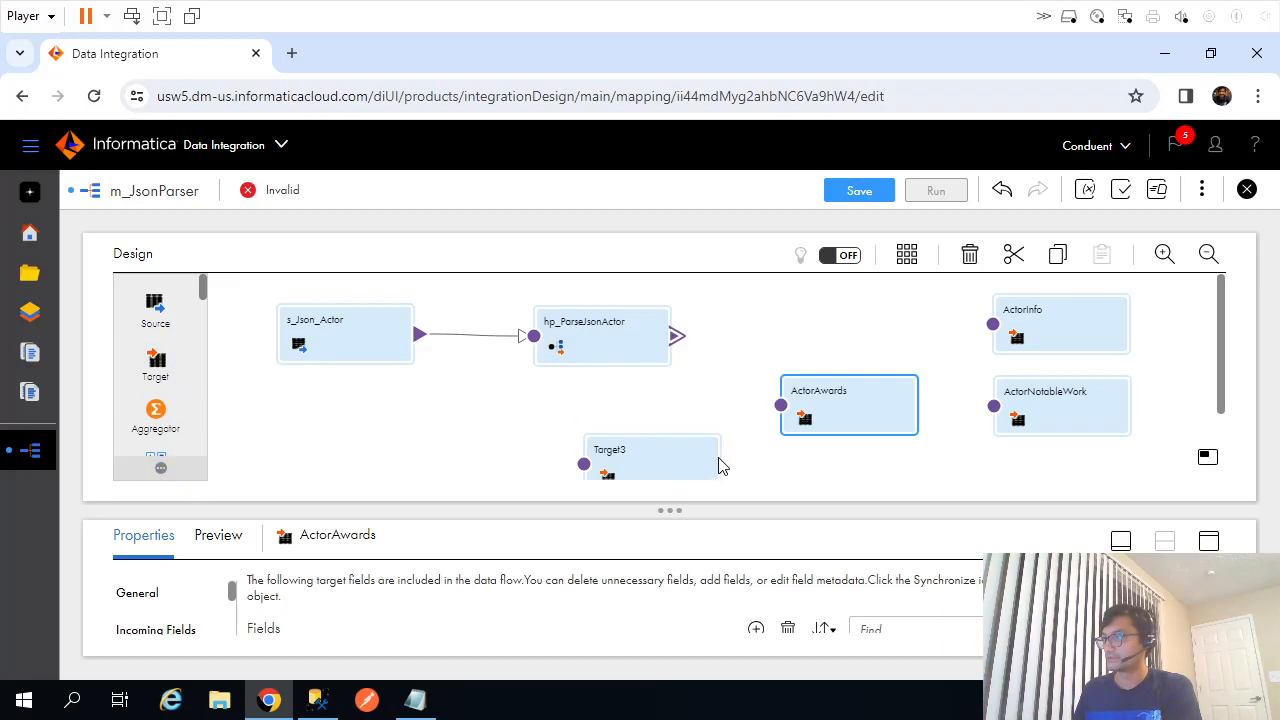
Rename Target3 to ActorEducation.
left_click(657, 466)
left_click(1209, 541)
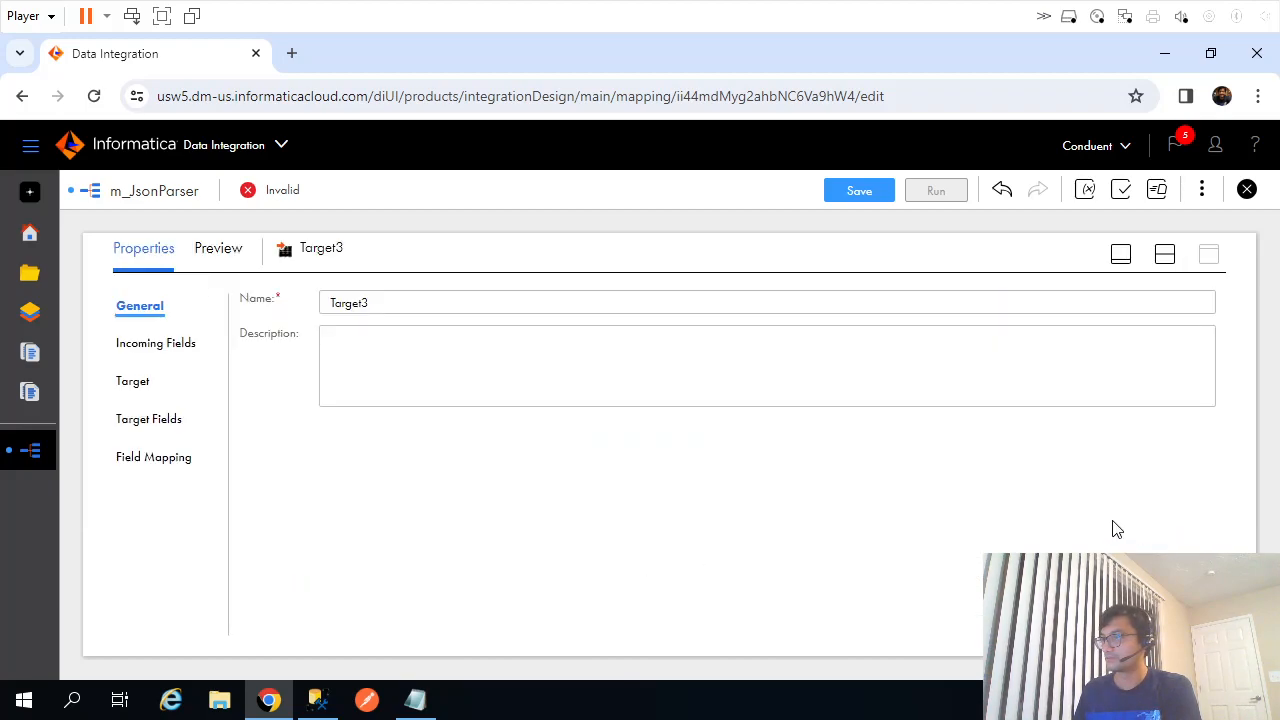
double_click(327, 304)
key("ctrl+v")
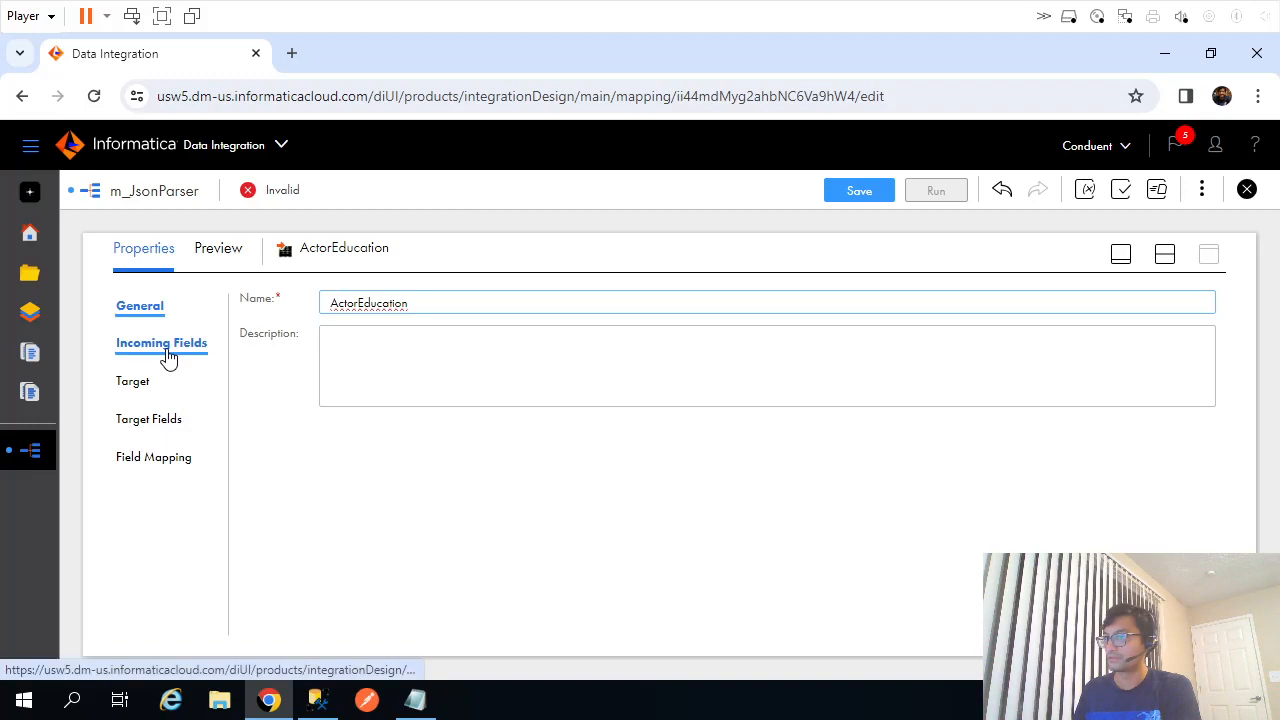
Connect ActorEducation to OnPremSqlServer (ODBC) with object ActorEducation, then nudge the ActorAwards node.
left_click(137, 384)
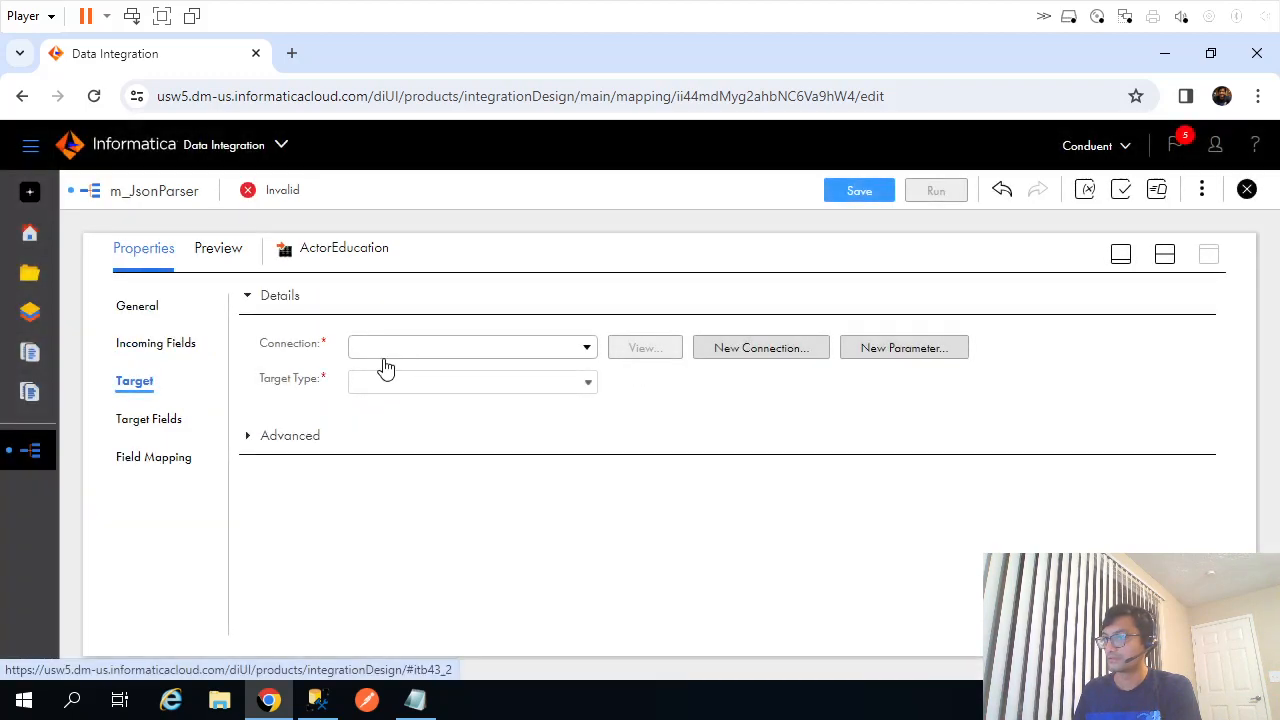
left_click(390, 348)
left_click(420, 539)
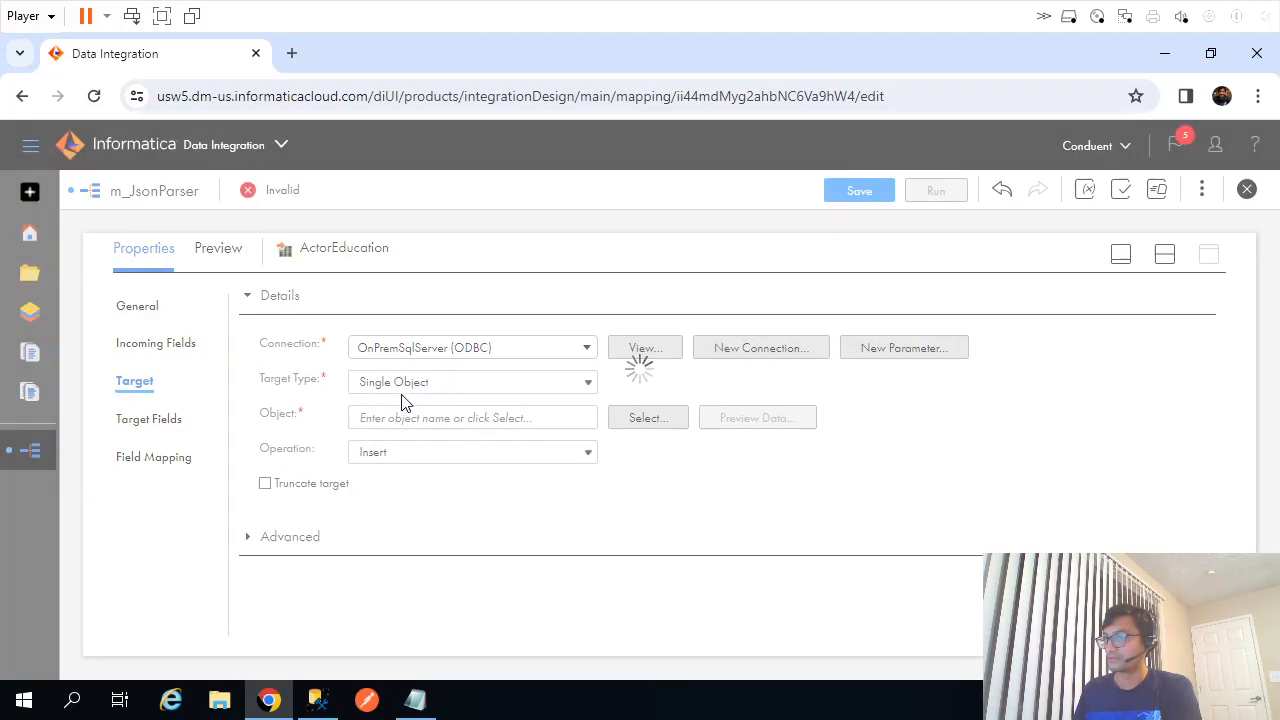
left_click(410, 420)
key("ctrl+v")
left_click(980, 532)
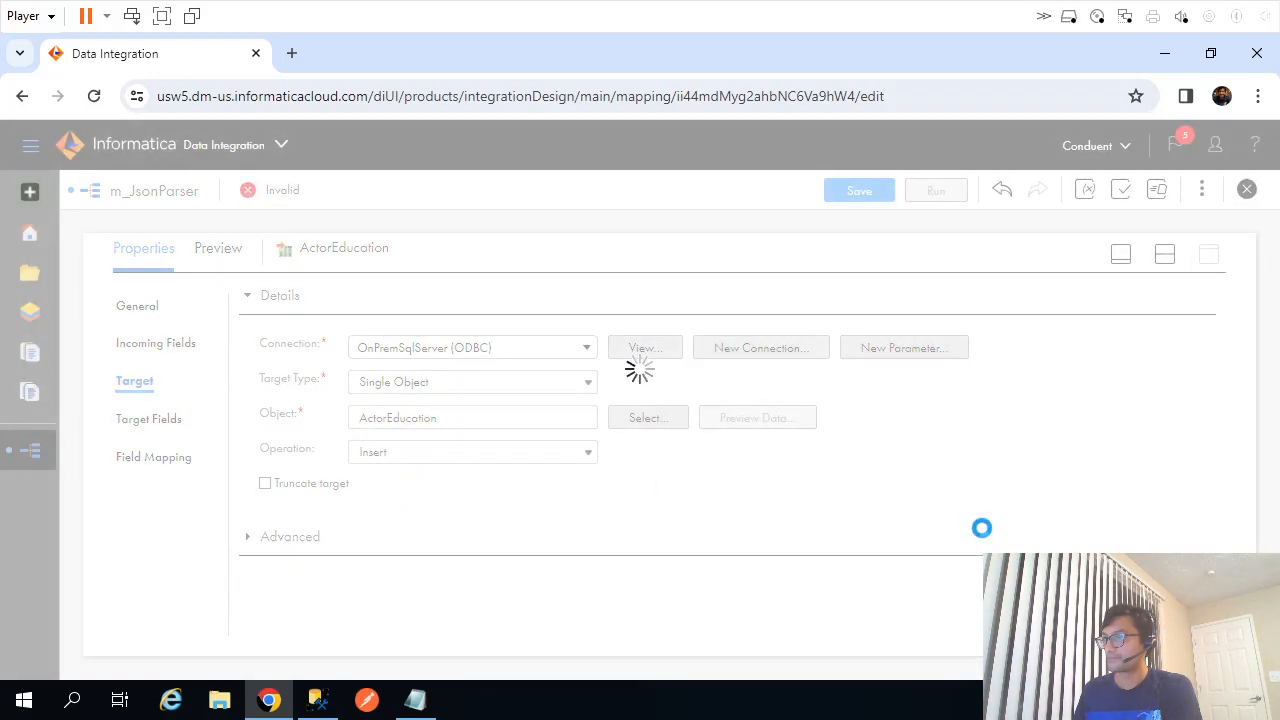
left_click(1166, 258)
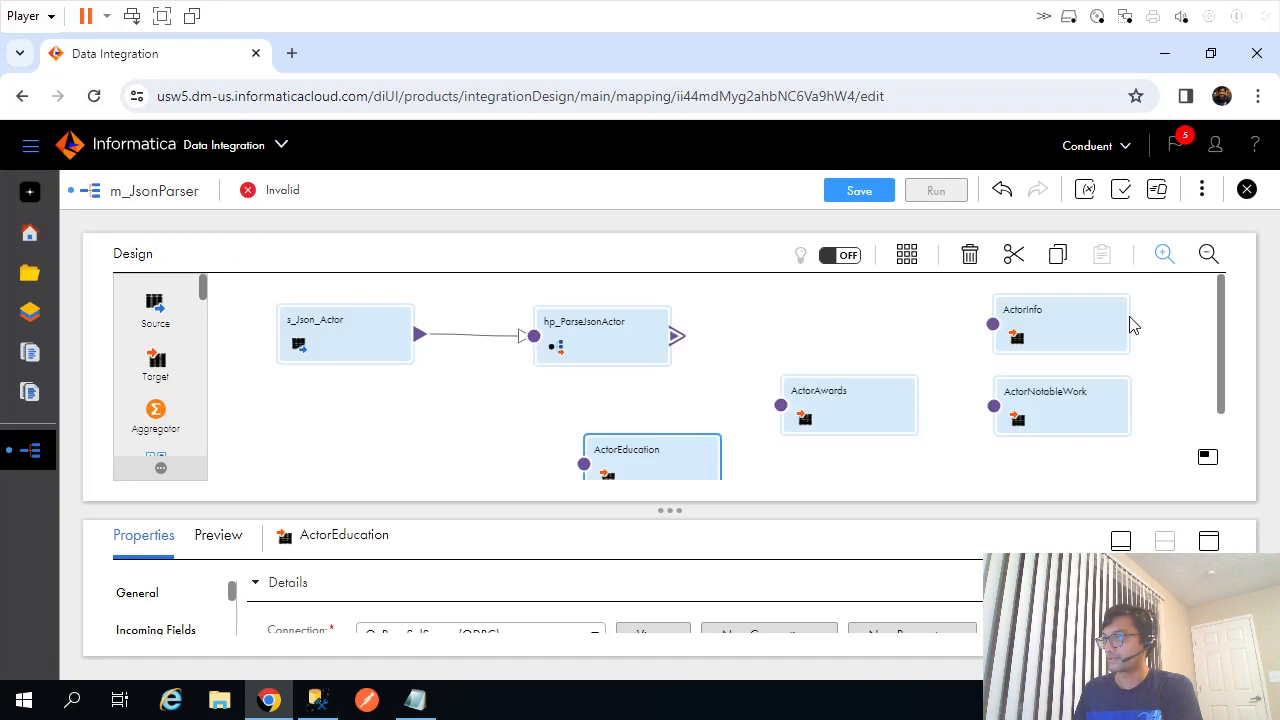
left_click_drag(837, 421, 851, 397)
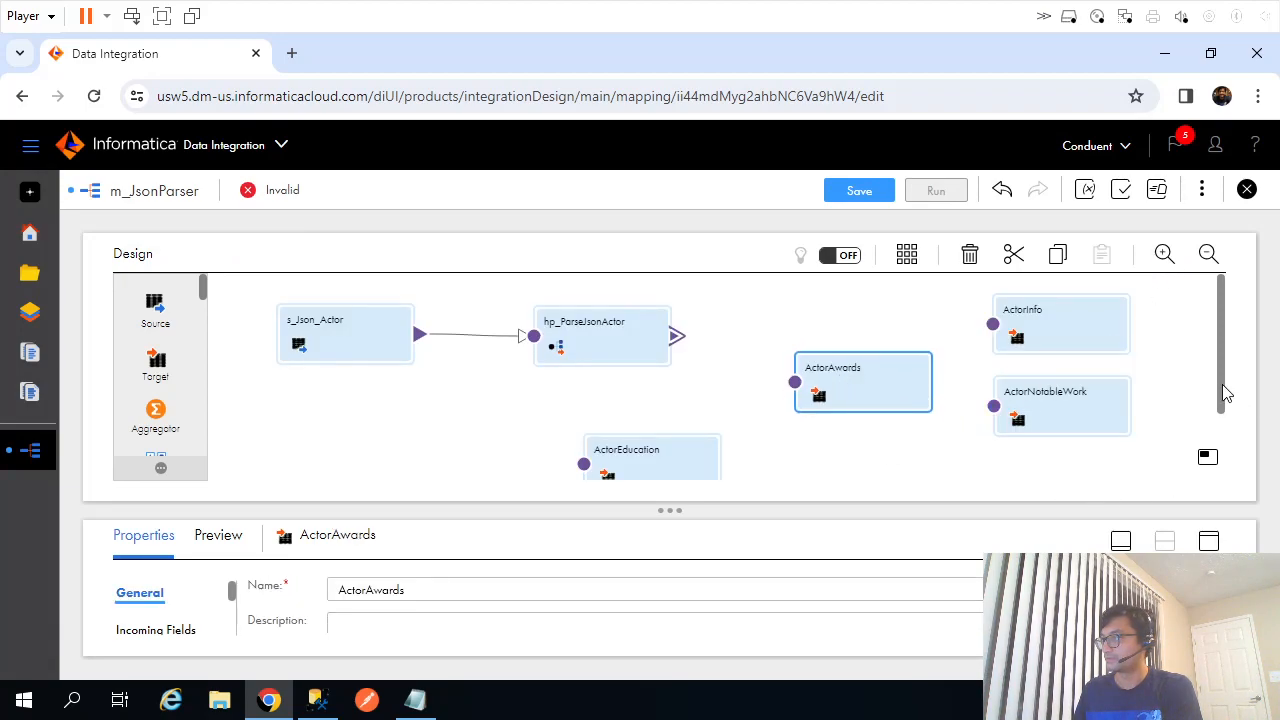
Select the Target4 node on the canvas and save the m_JsonParser mapping.
left_click_drag(1222, 394, 1222, 450)
left_click(889, 456)
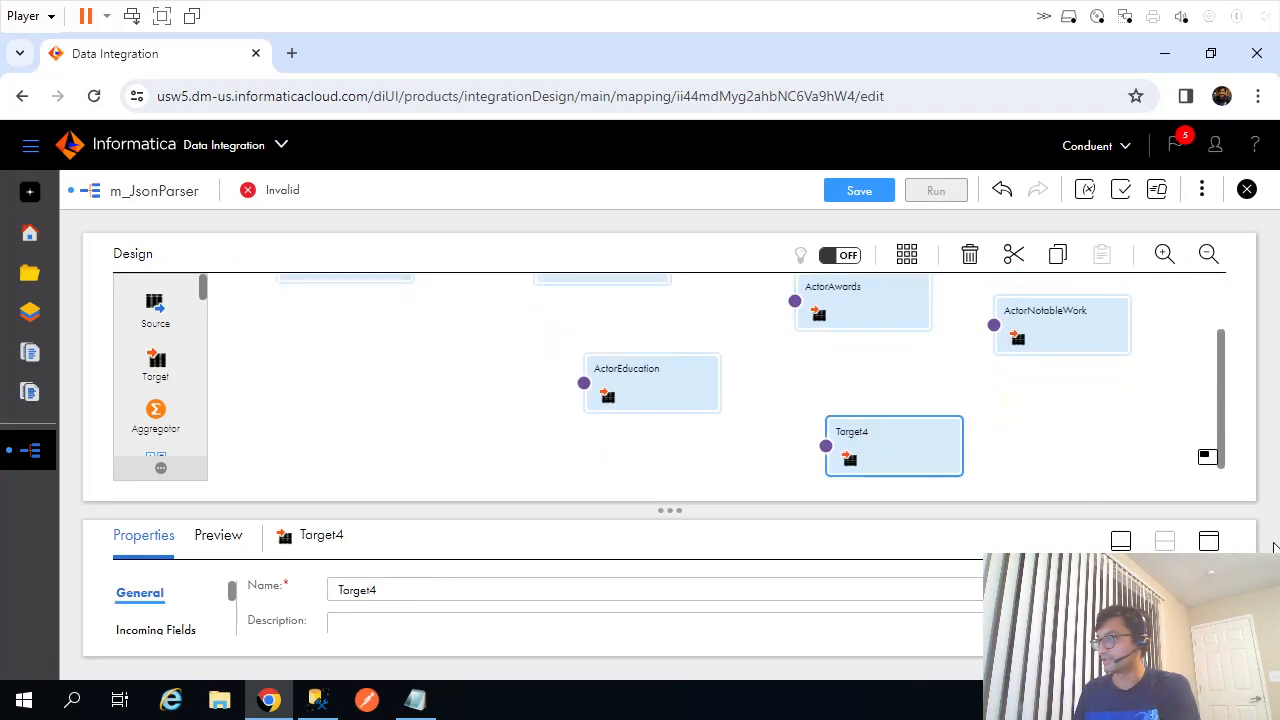
left_click(859, 192)
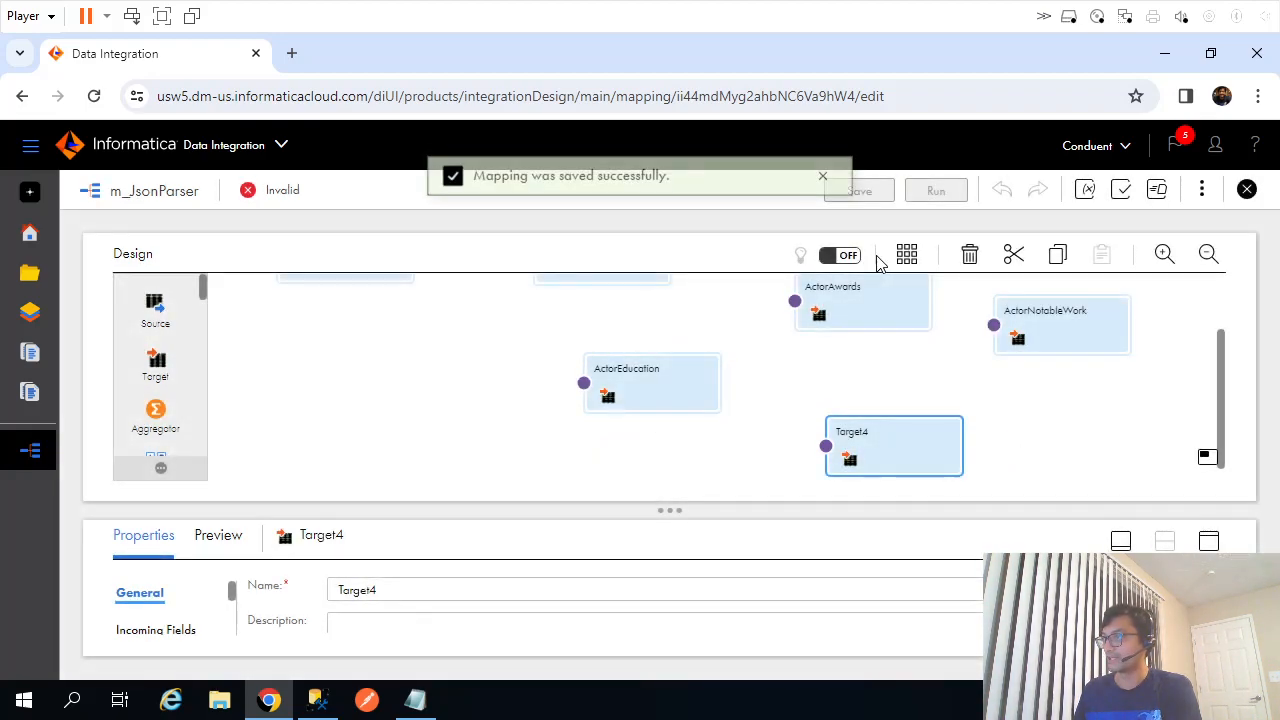
Log out of Informatica Cloud, sign back in with username and password, and open Data Integration.
left_click(1215, 145)
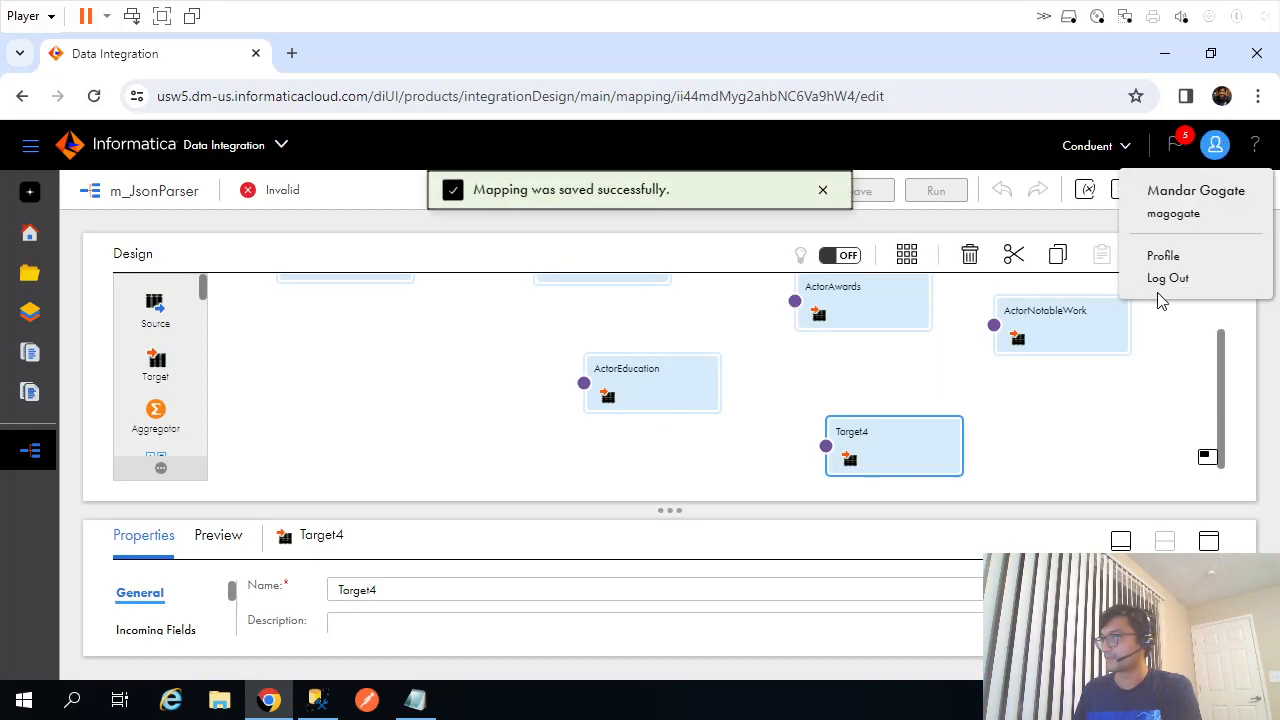
left_click(1160, 278)
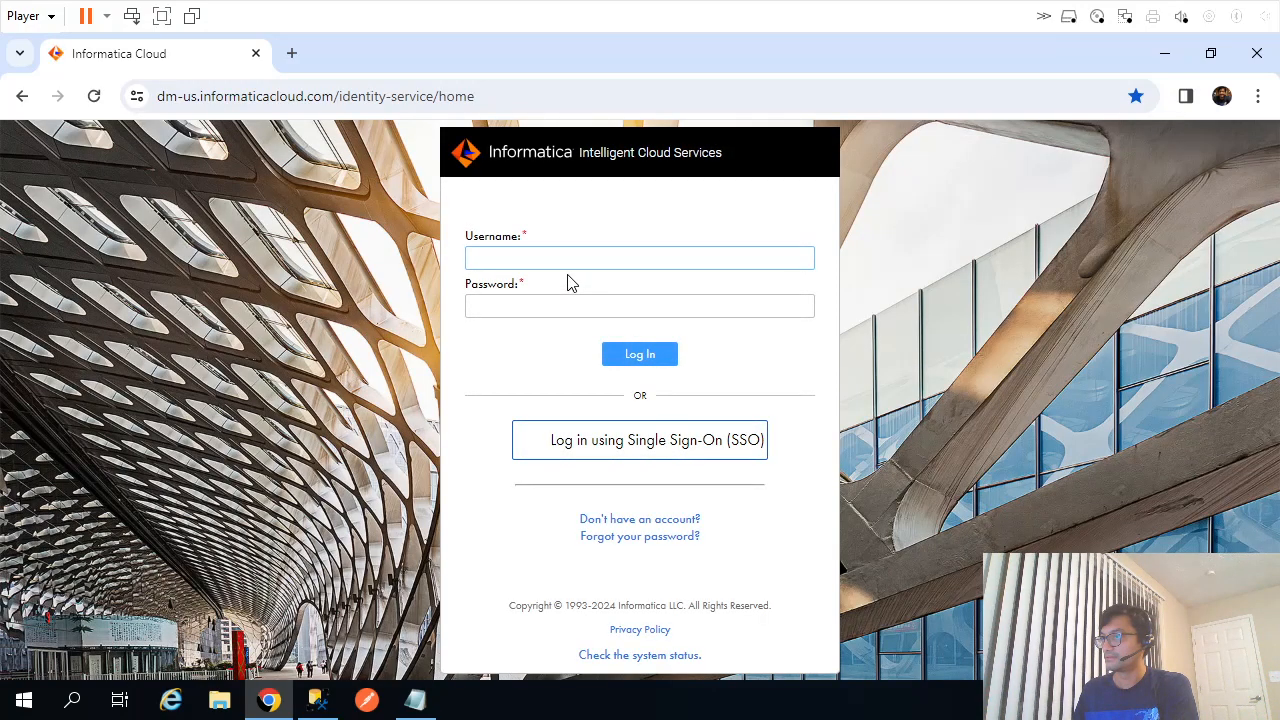
left_click(569, 259)
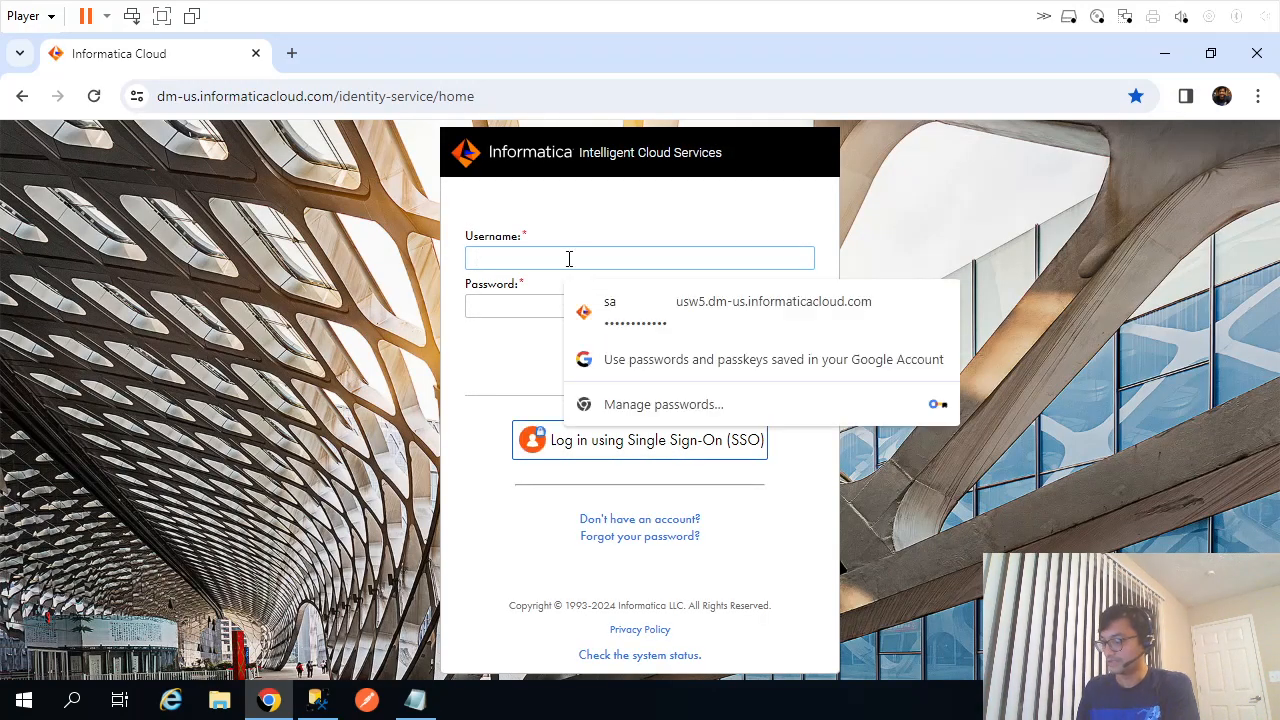
type("magogate")
key("Tab")
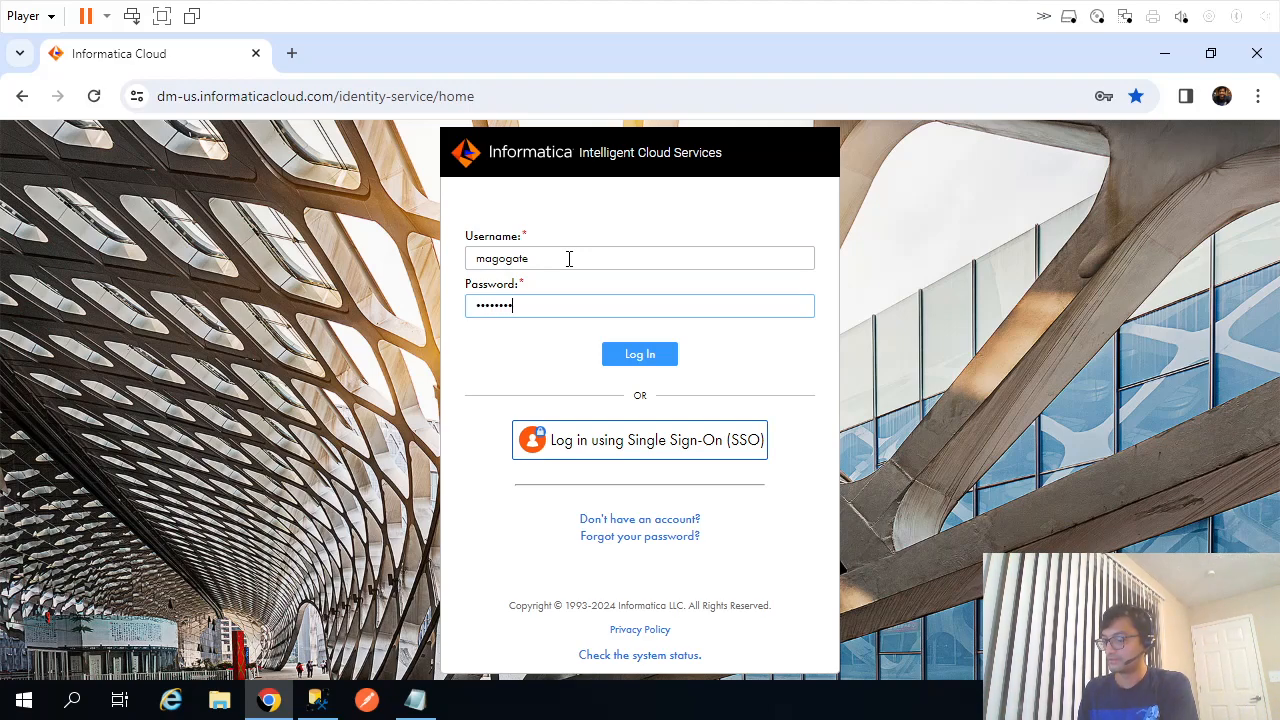
key("Return")
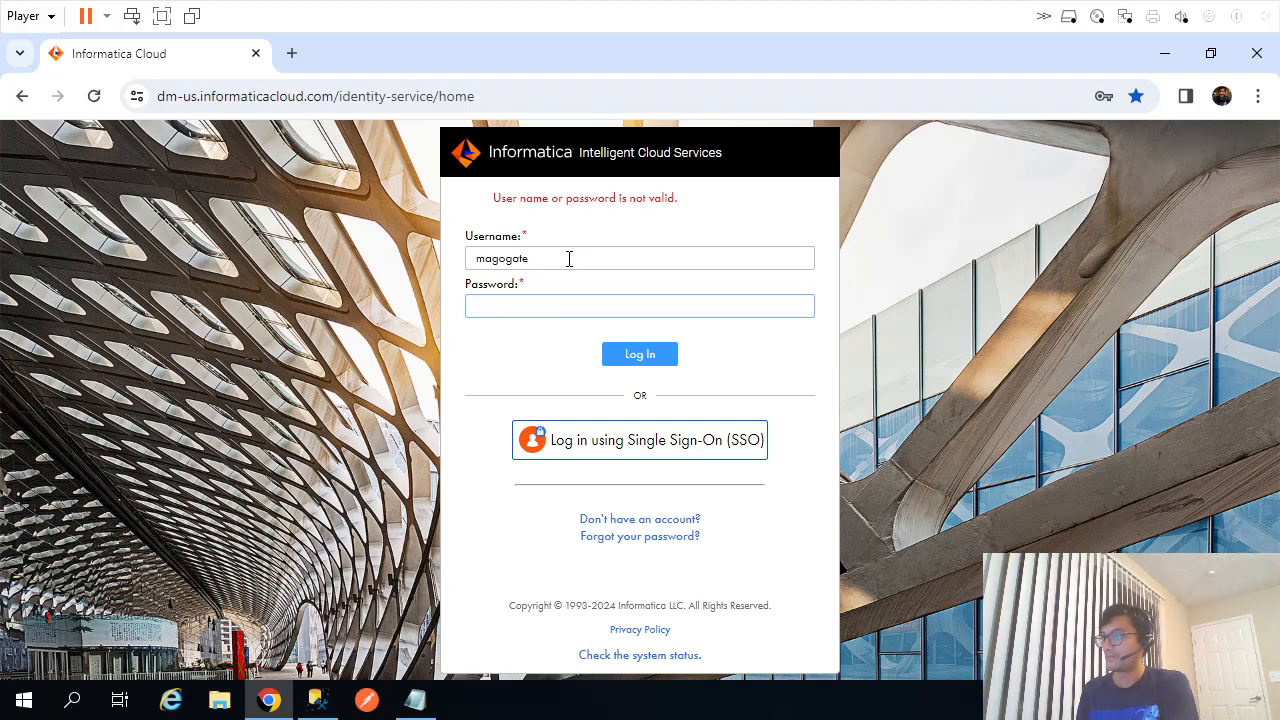
type("••")
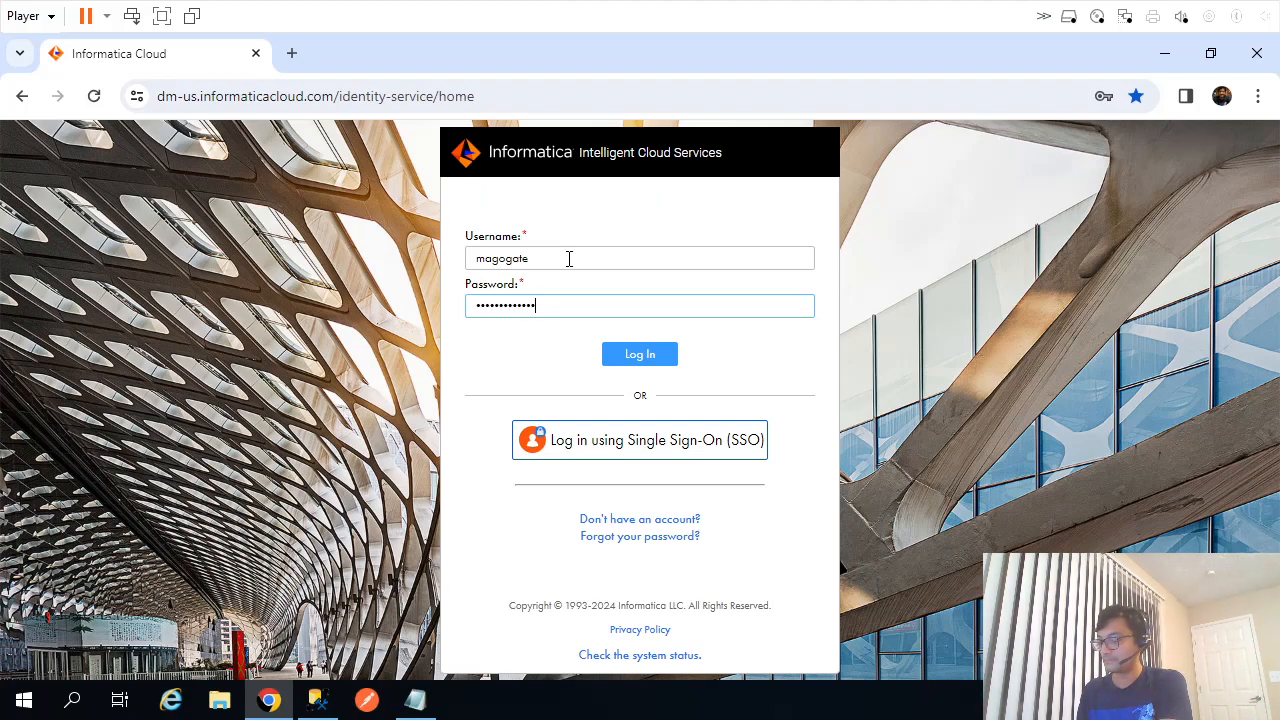
key("Return")
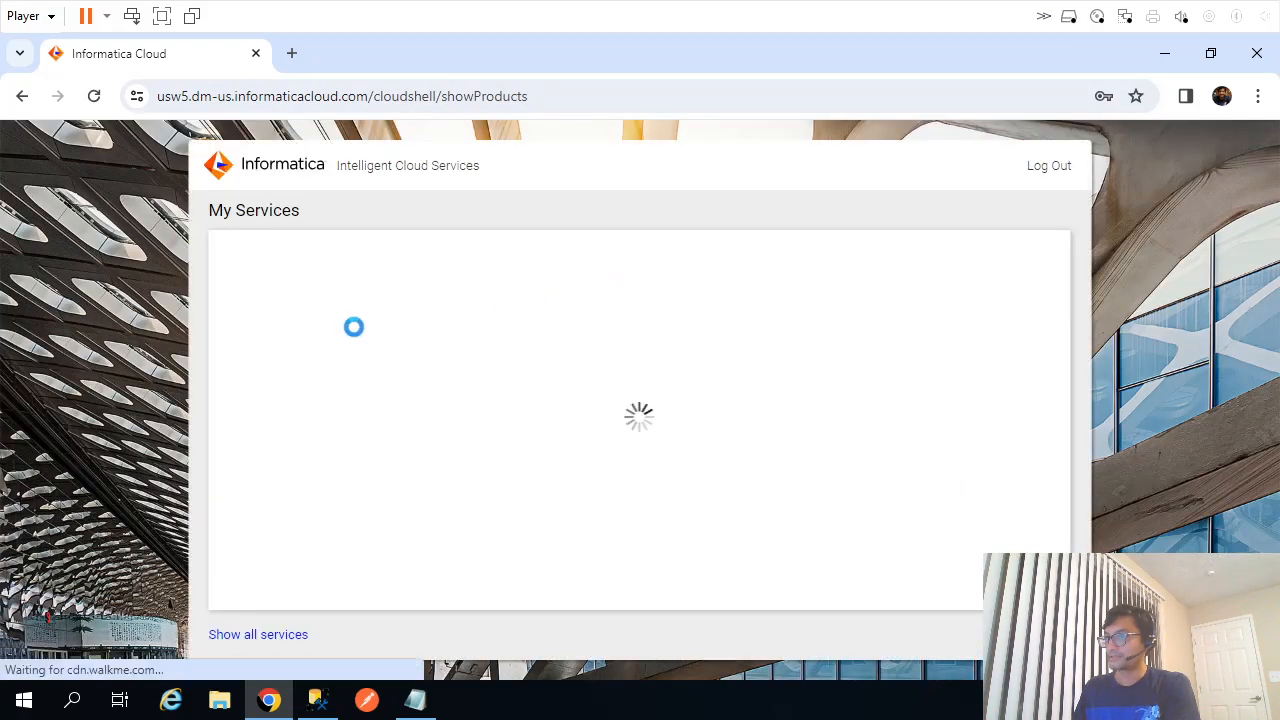
left_click(340, 305)
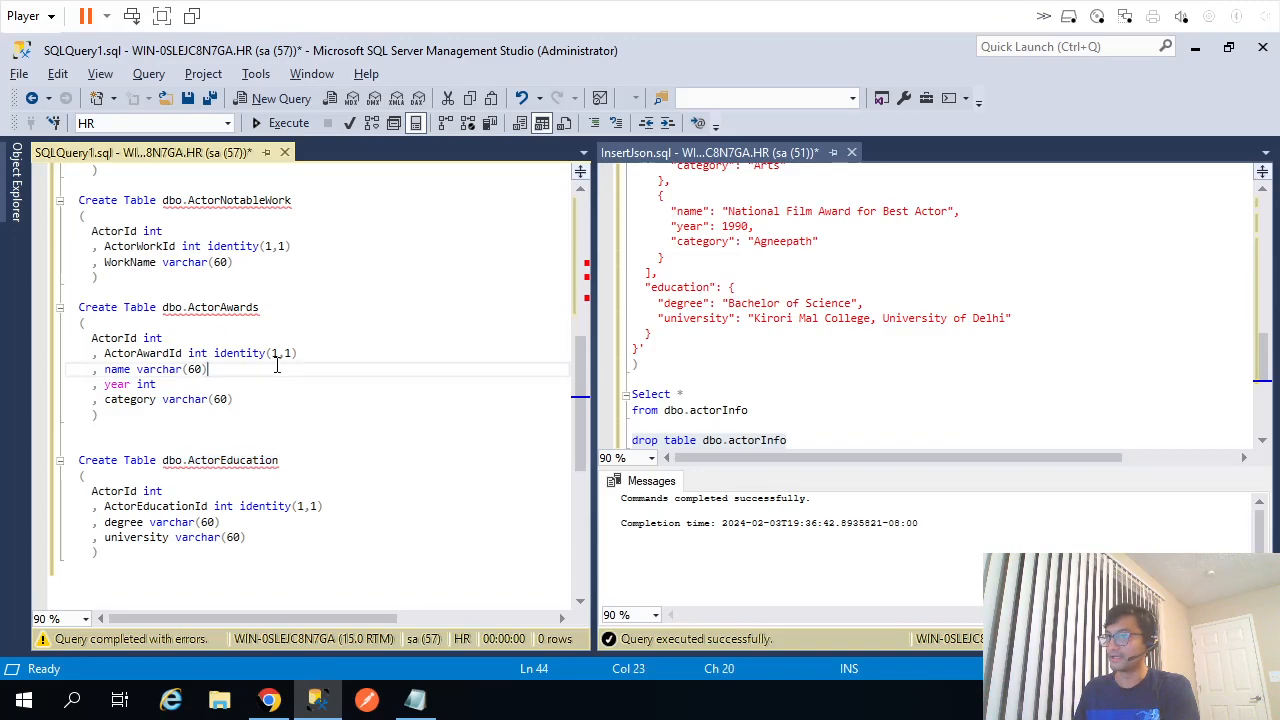
Select the ActorChildInfo table name in the script and refresh the IntelliSense local cache via Edit.
scroll(277, 365, "up", 4)
double_click(236, 428)
key("ctrl+c")
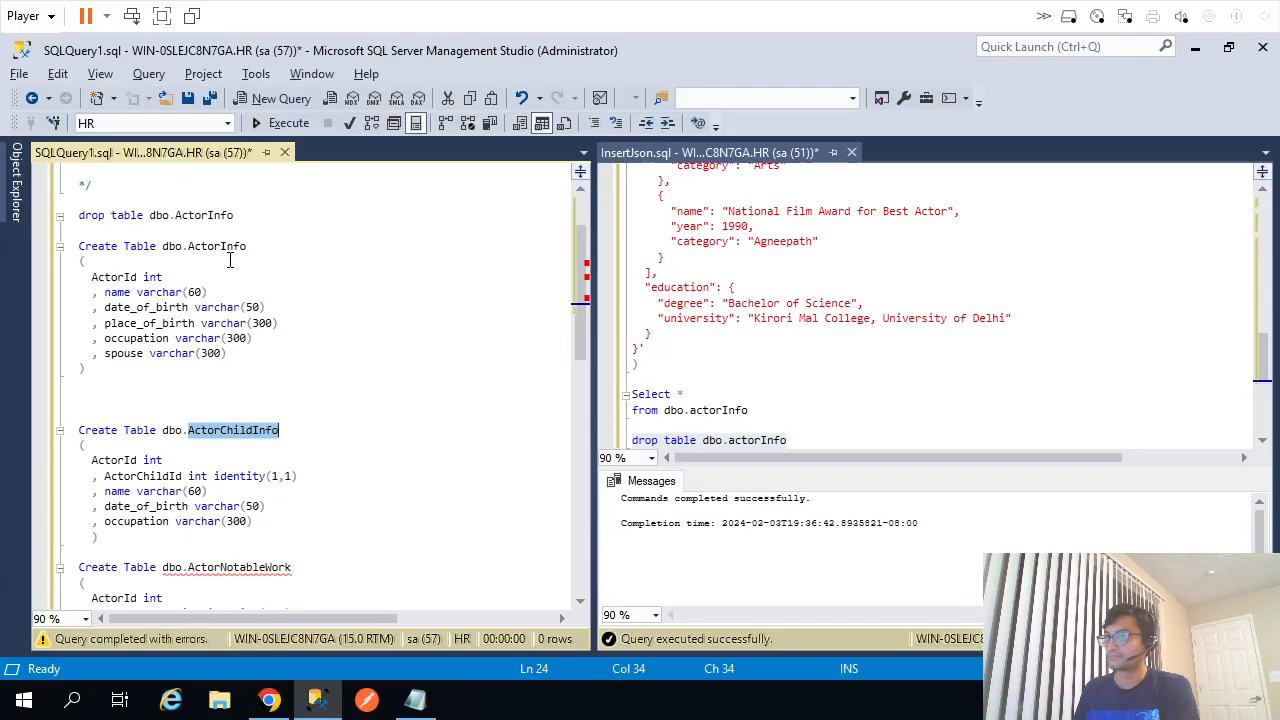
left_click(230, 260)
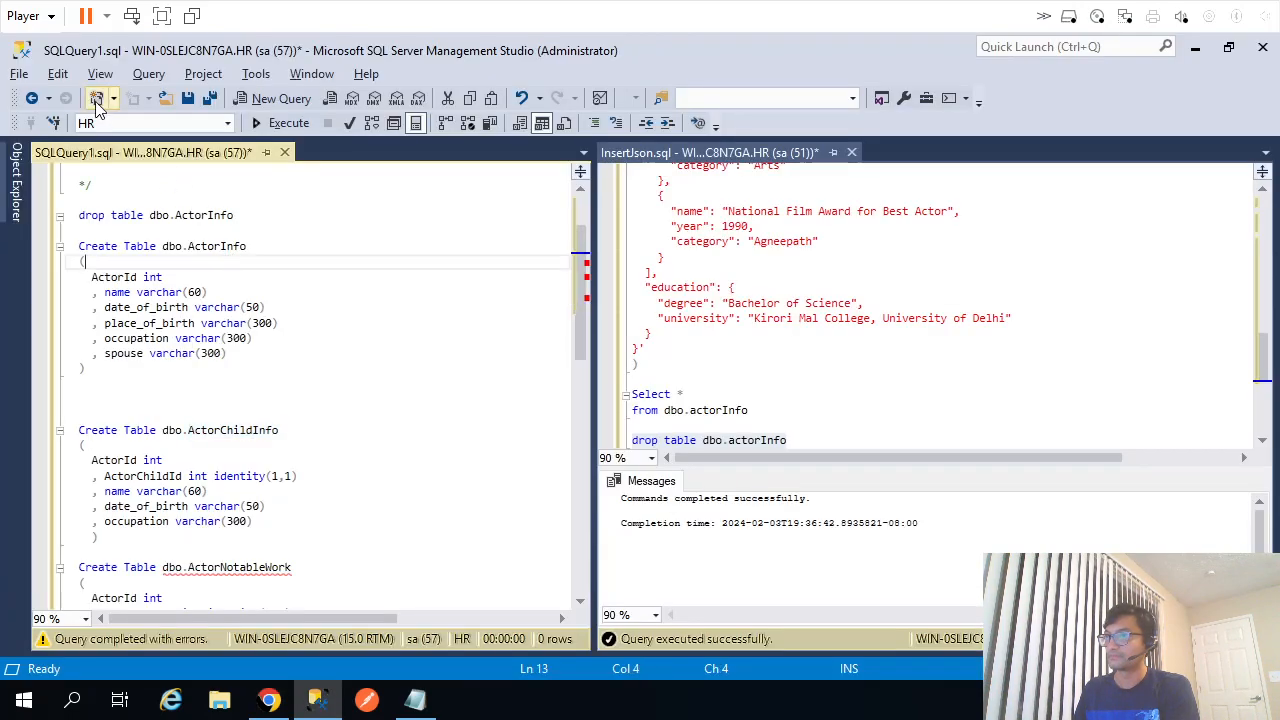
left_click(55, 78)
mouse_move(155, 440)
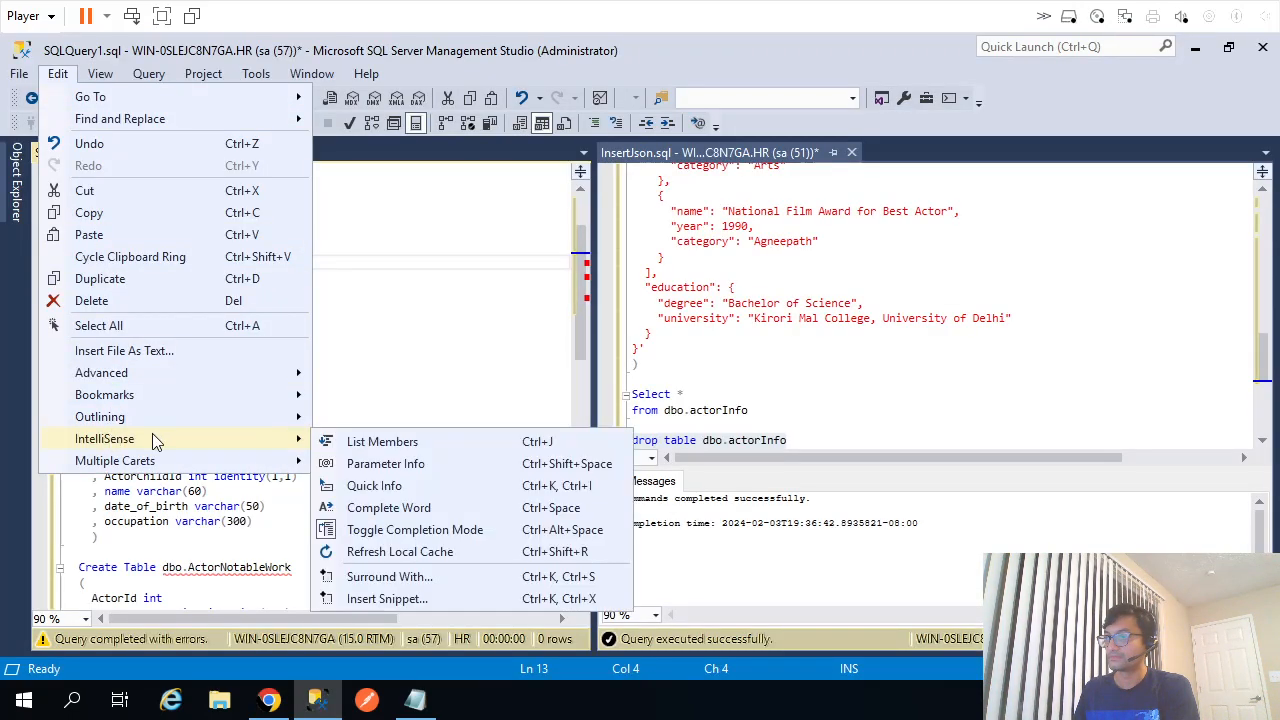
left_click(378, 553)
left_click(389, 325)
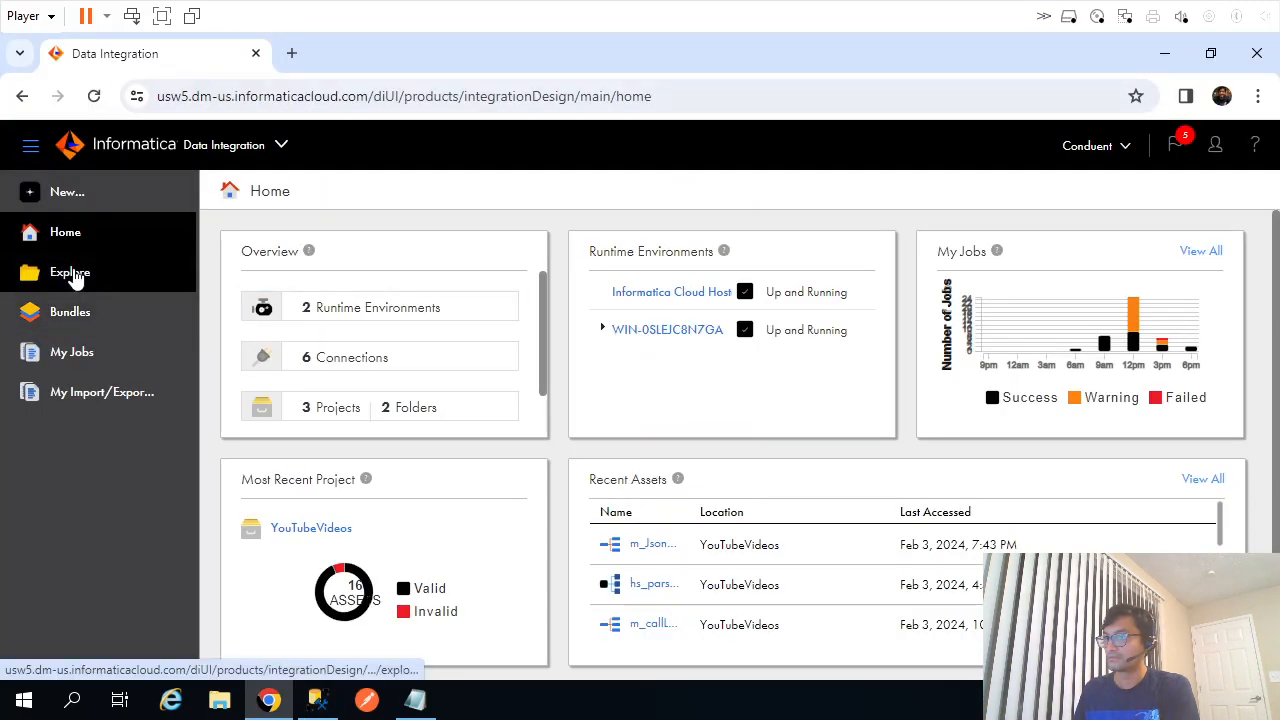
Reopen the m_JsonParser mapping from the YouTubeVideos project and close the validation results.
left_click(82, 276)
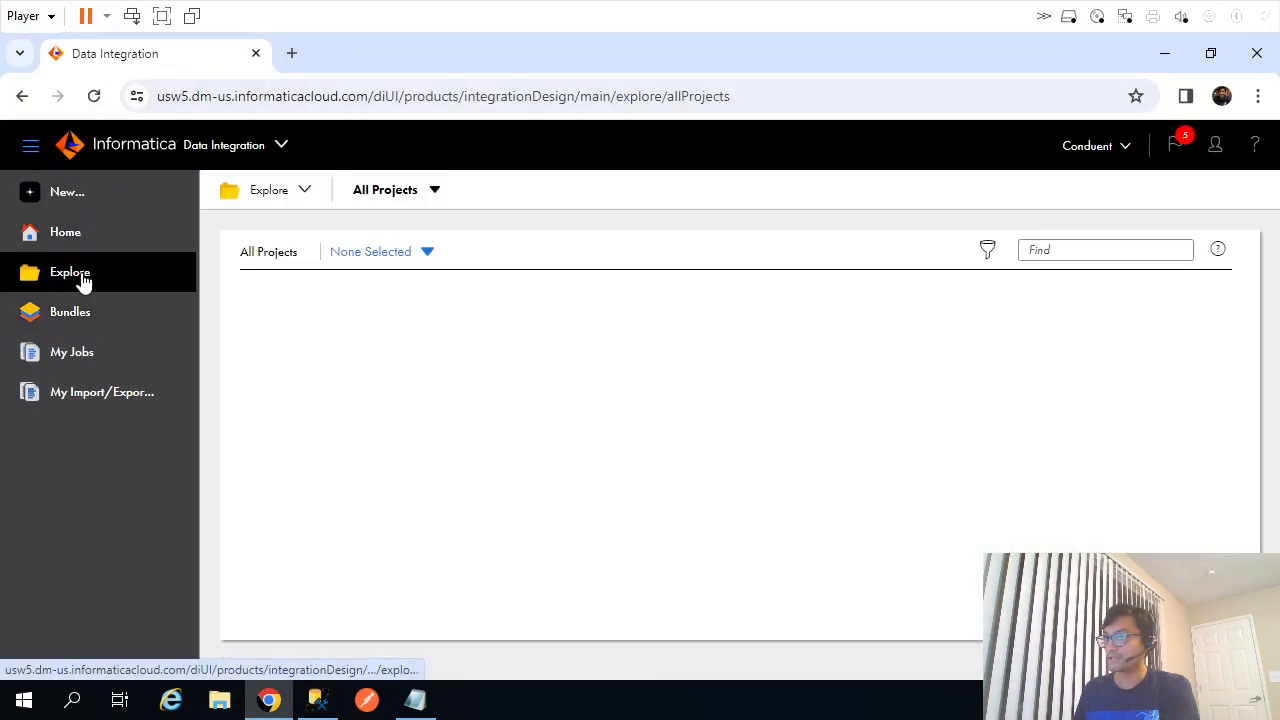
left_click(362, 320)
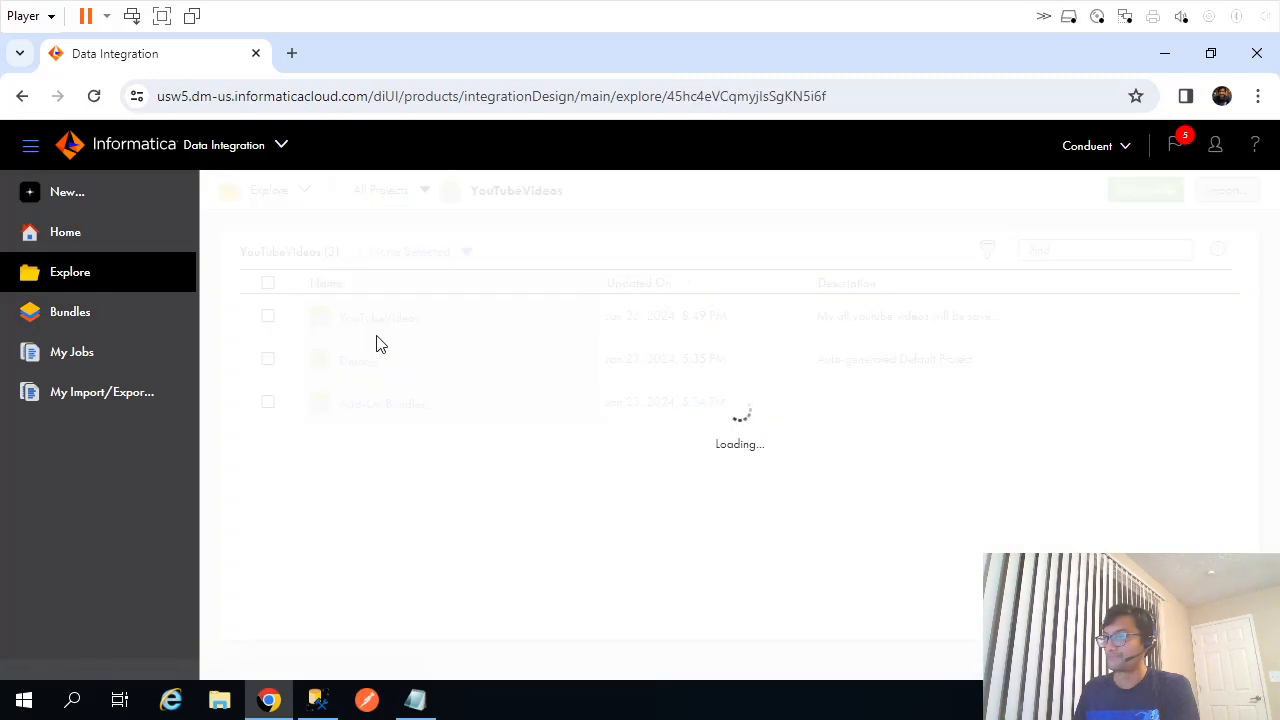
left_click(362, 320)
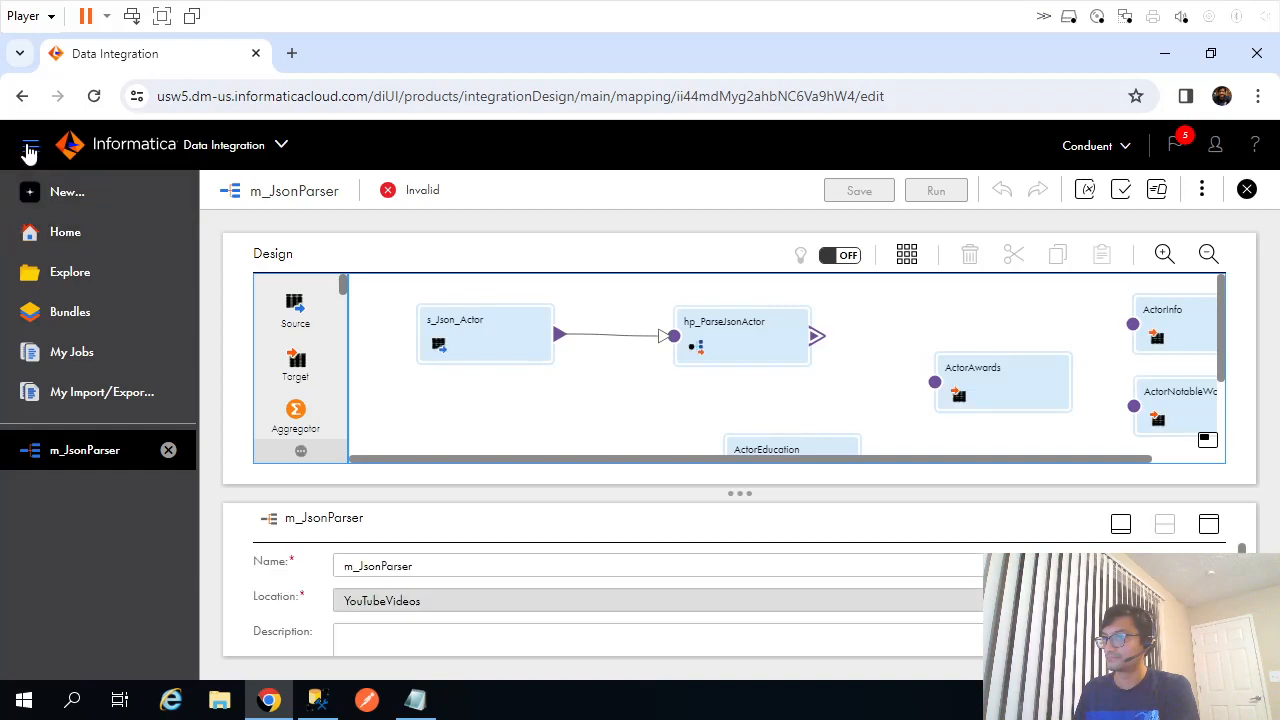
left_click(30, 149)
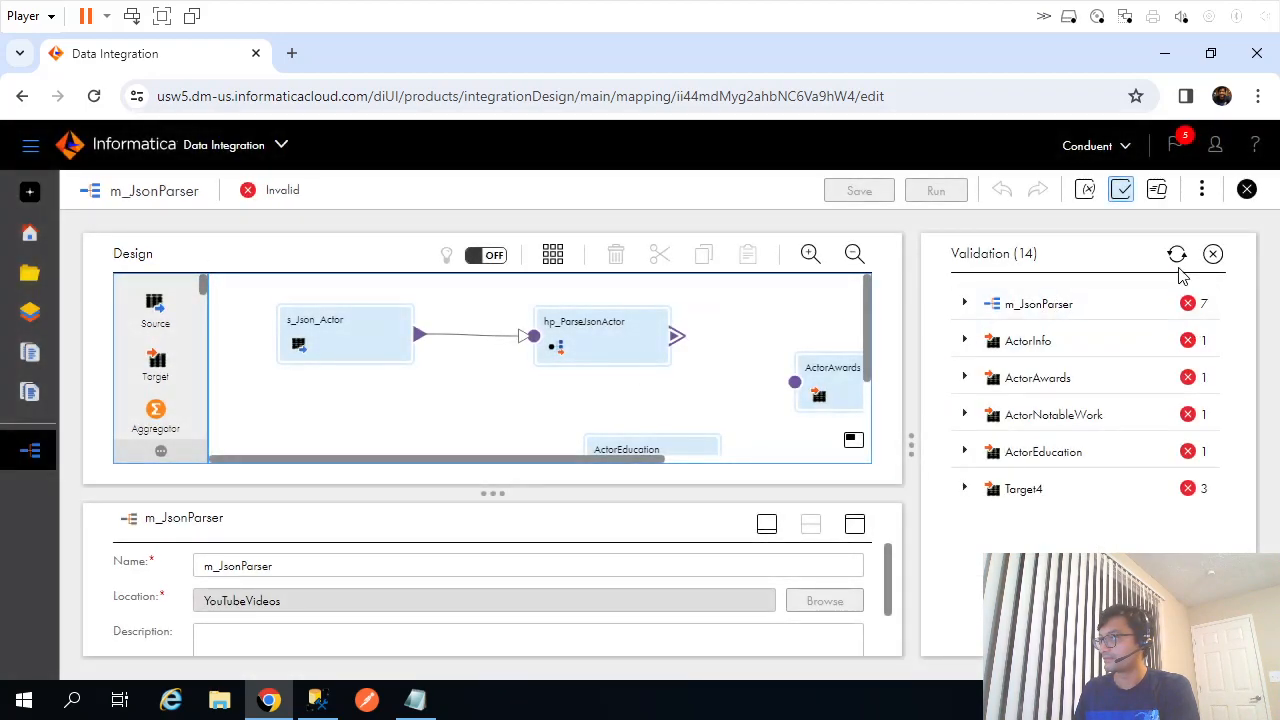
left_click(1213, 254)
Rename the Target4 node to ActorChildInfo.
left_click_drag(1218, 320, 1203, 390)
left_click(917, 403)
double_click(408, 574)
type("ActorChildInfo")
Point the target at the OnPremSqlServer (ODBC) connection and ActorChildInfo object, then check its fields.
left_click(1209, 525)
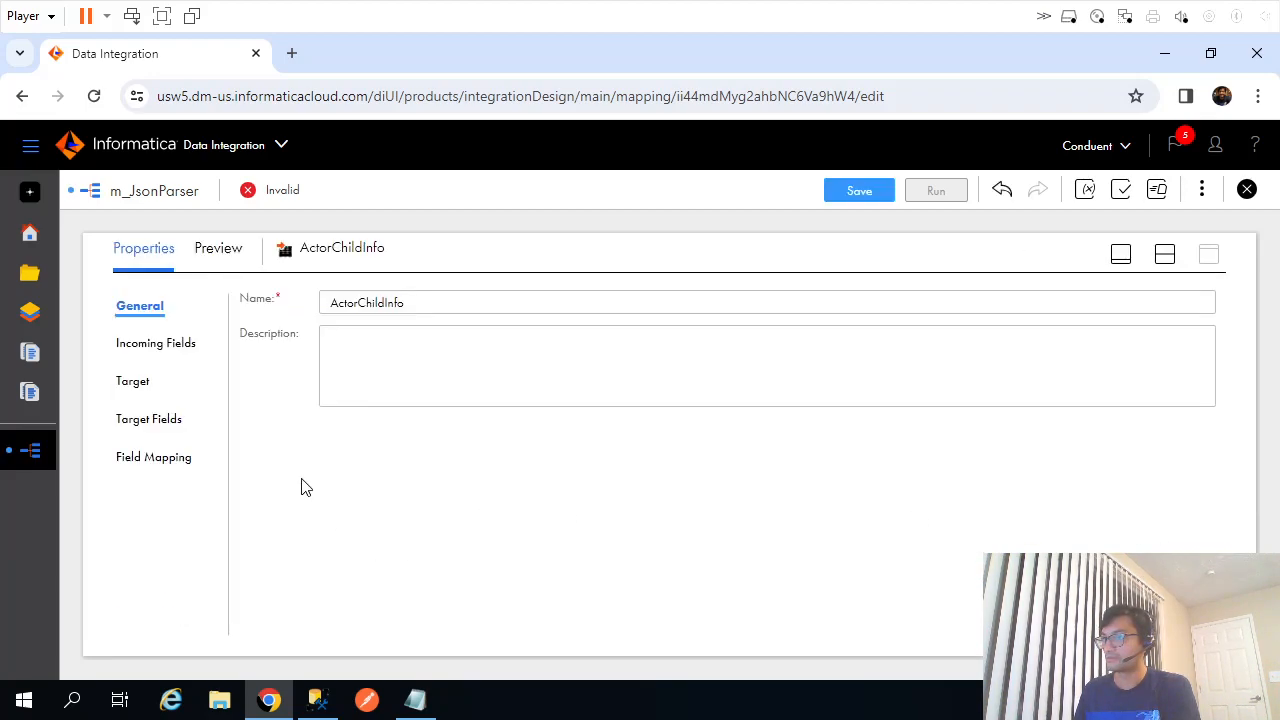
left_click(140, 345)
left_click(133, 383)
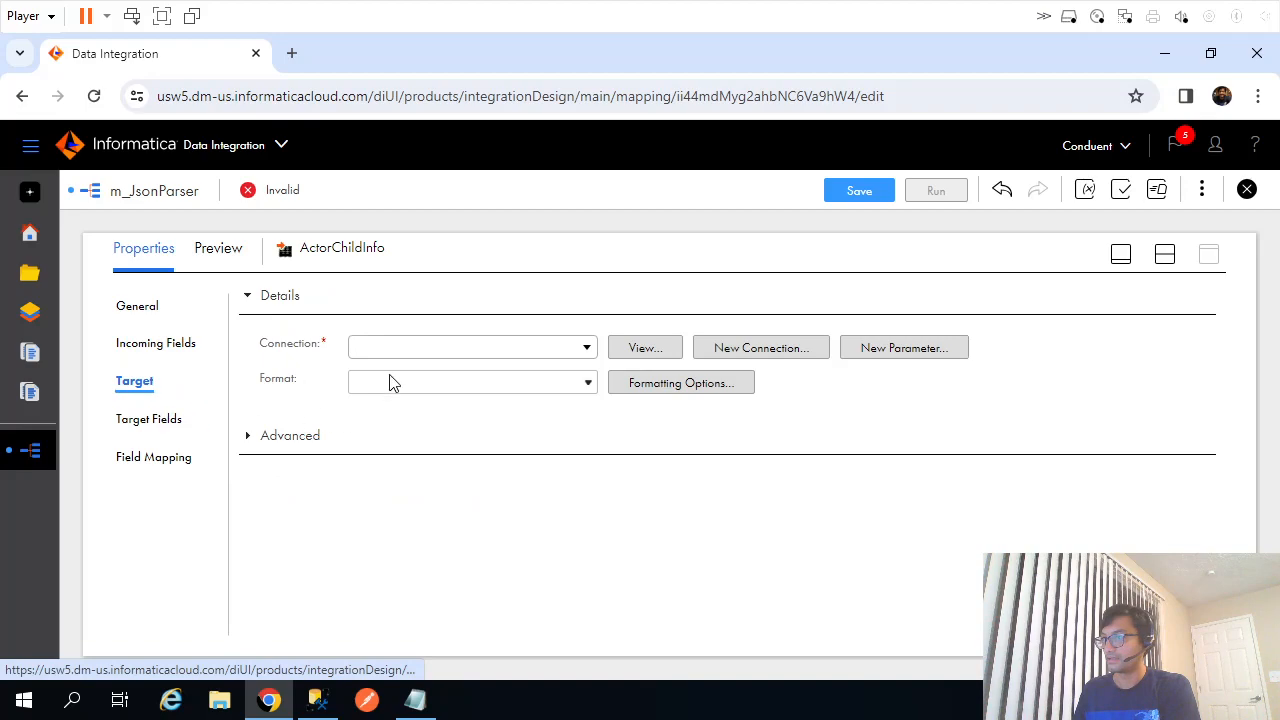
left_click(412, 358)
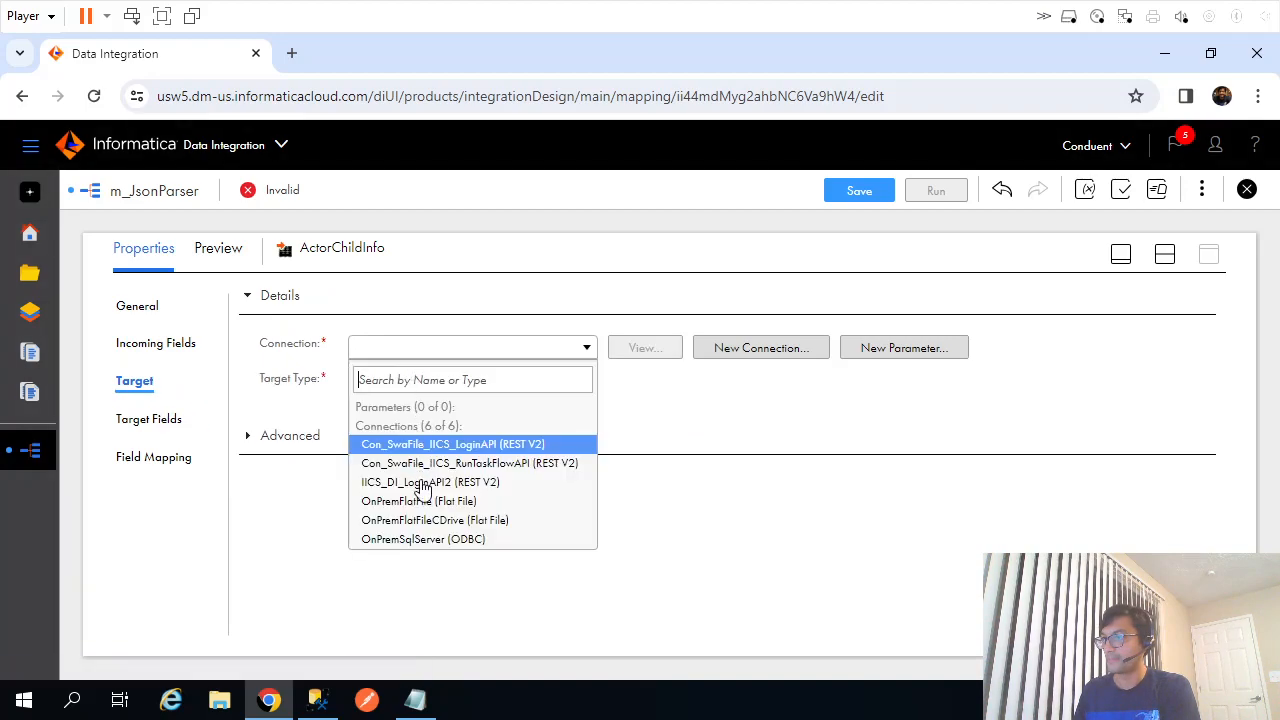
left_click(412, 536)
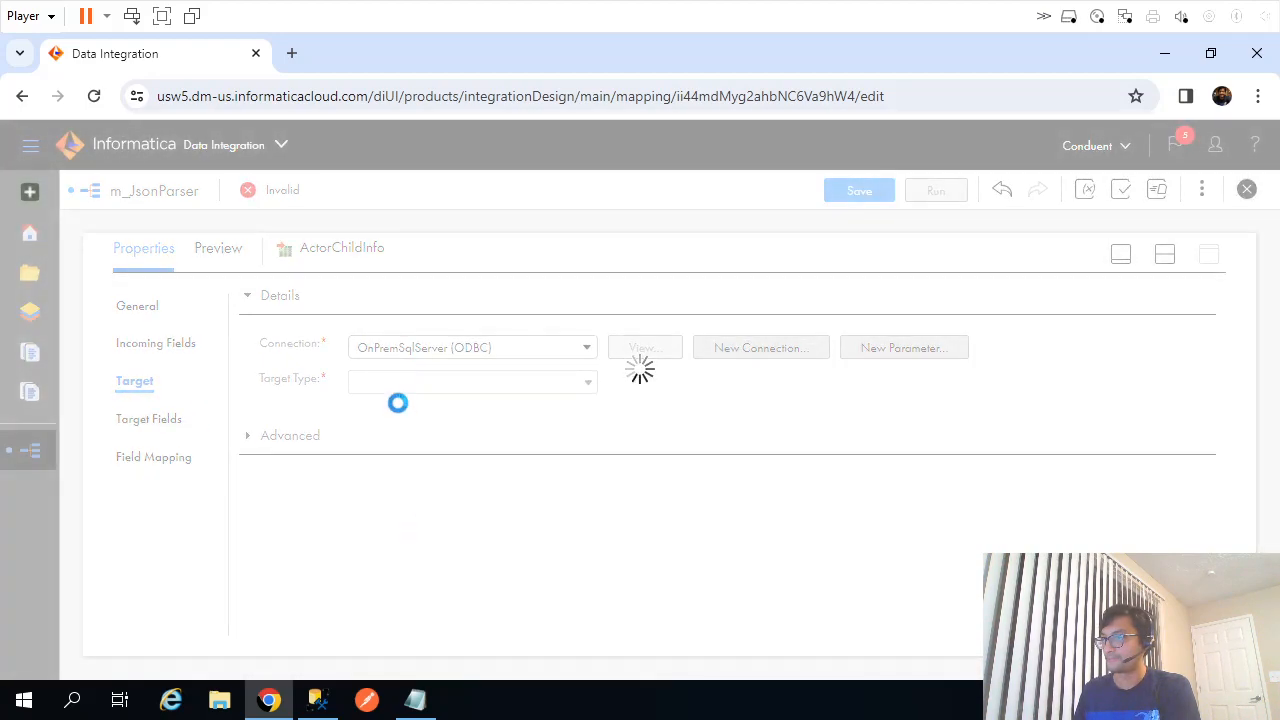
left_click(396, 420)
key("ctrl+v")
left_click(761, 503)
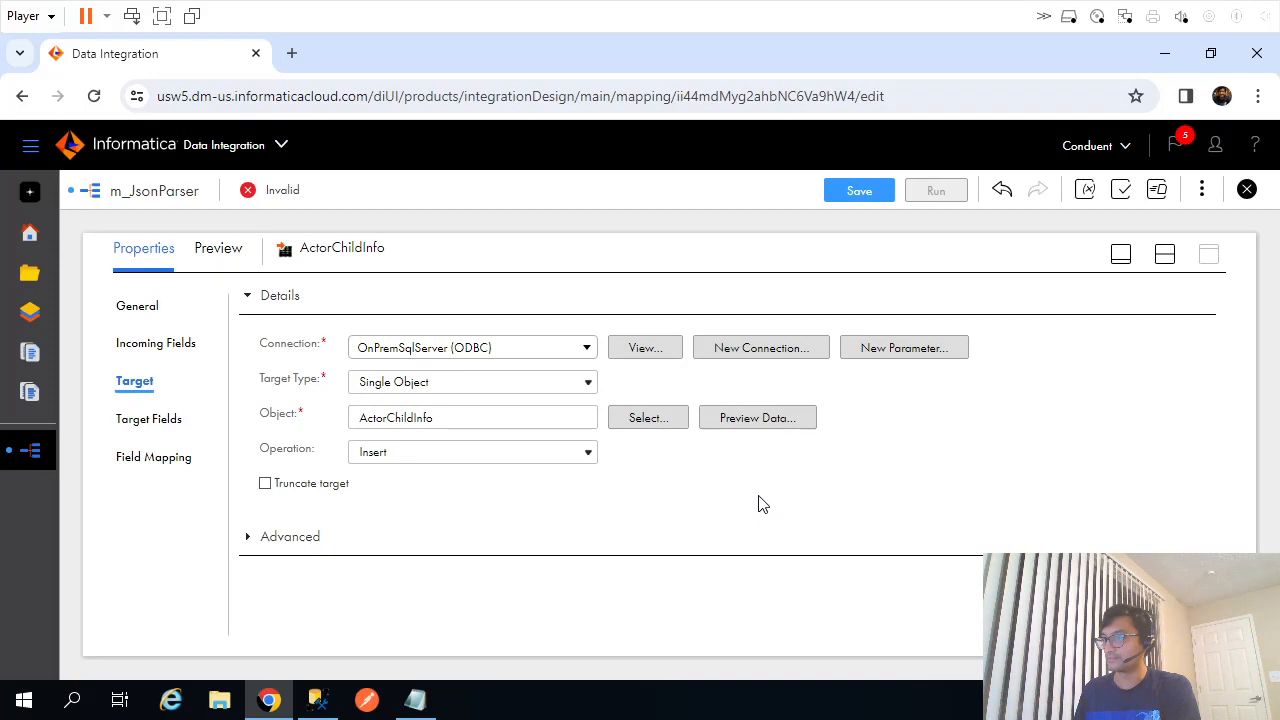
left_click(128, 421)
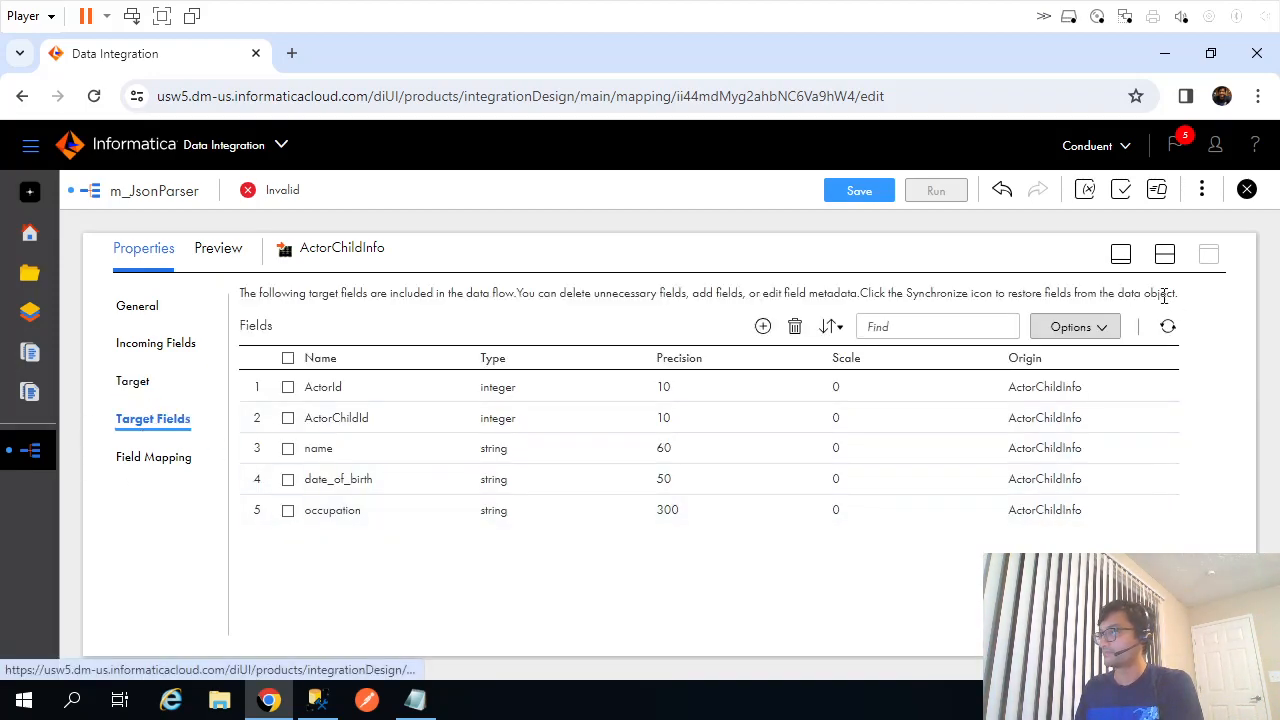
Restore the design canvas and save the m_JsonParser mapping.
left_click(1164, 254)
left_click(884, 199)
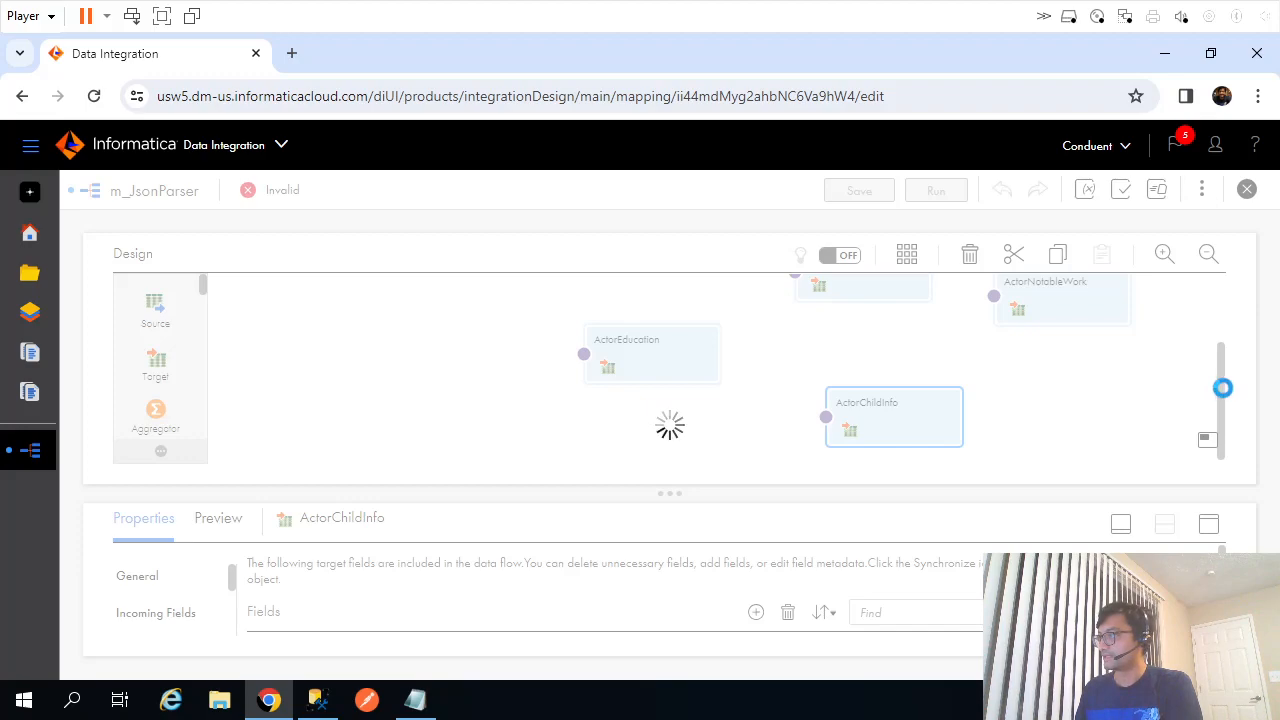
left_click_drag(1221, 389, 1219, 313)
Open hp_ParseJsonActor's Field Mapping and expand the schema's root element.
left_click(623, 343)
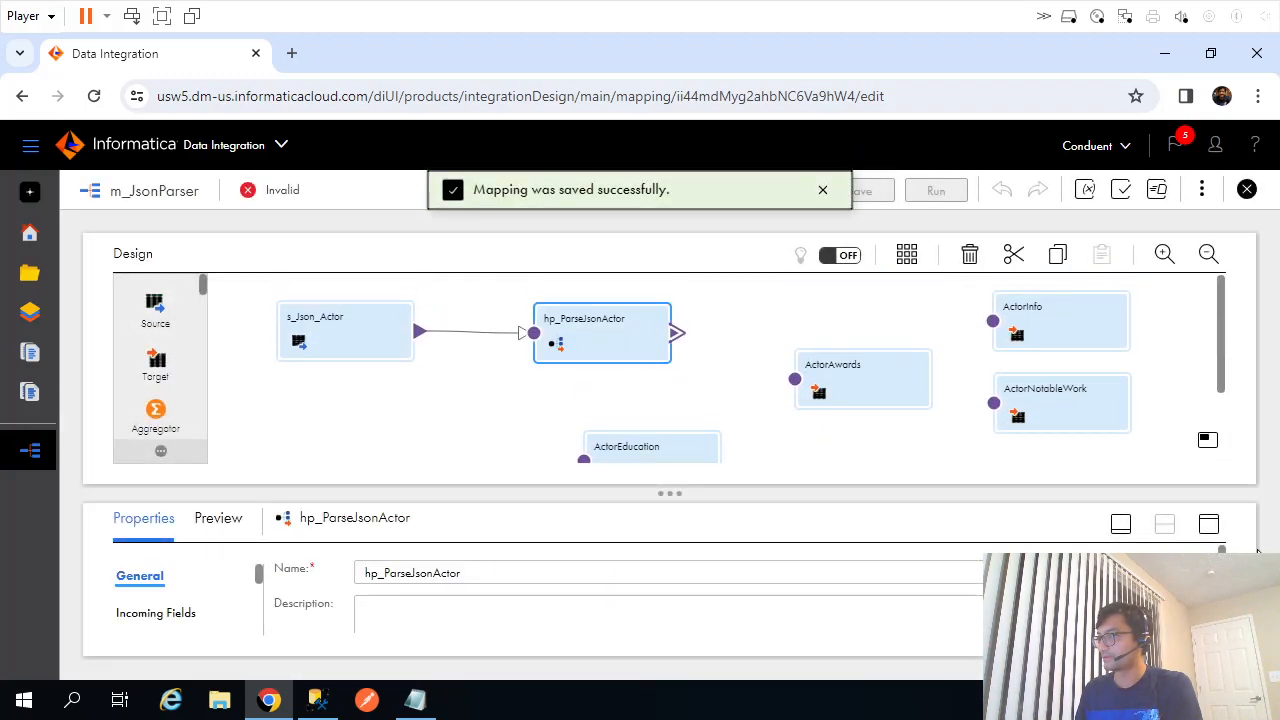
left_click(1208, 525)
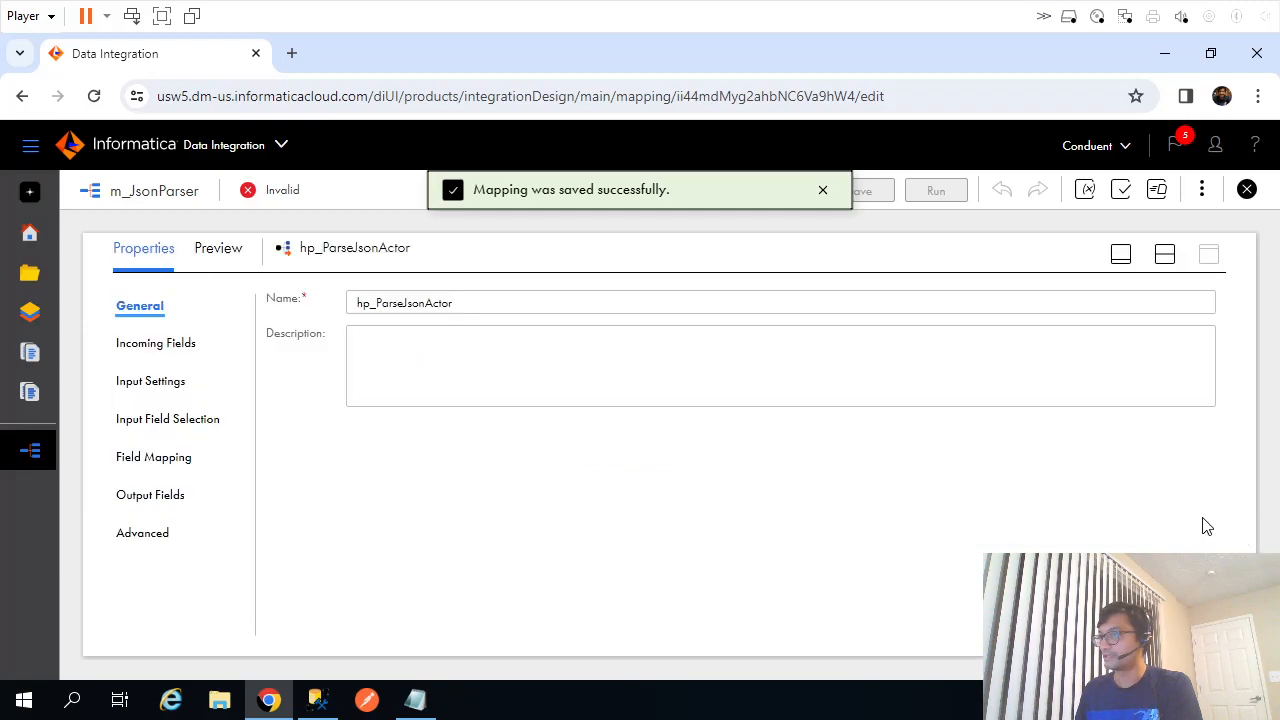
left_click(152, 386)
left_click(170, 420)
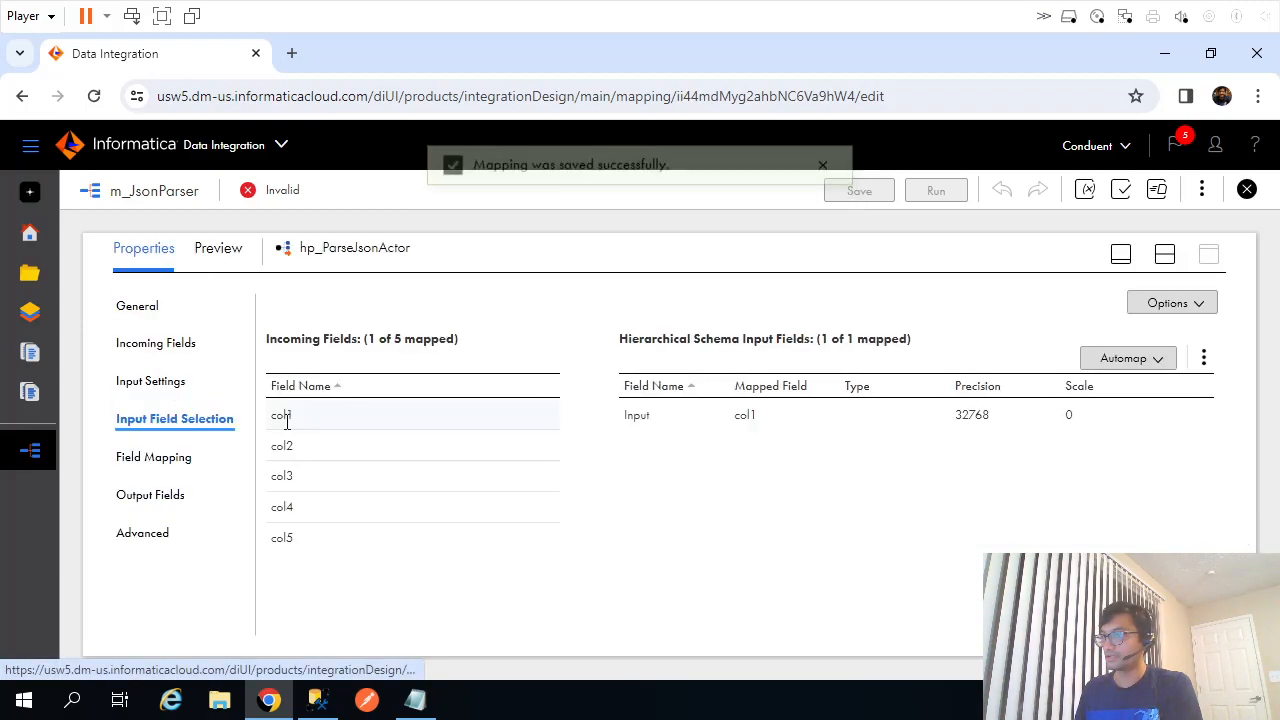
left_click(139, 462)
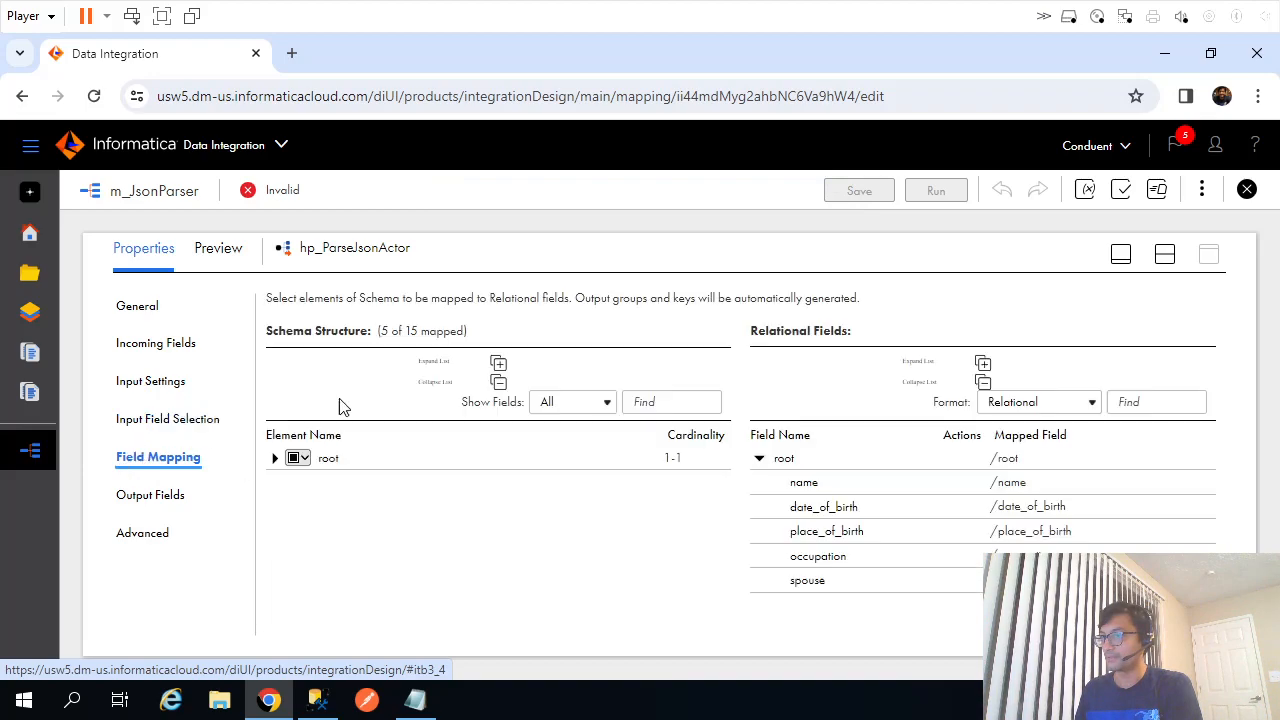
left_click(274, 461)
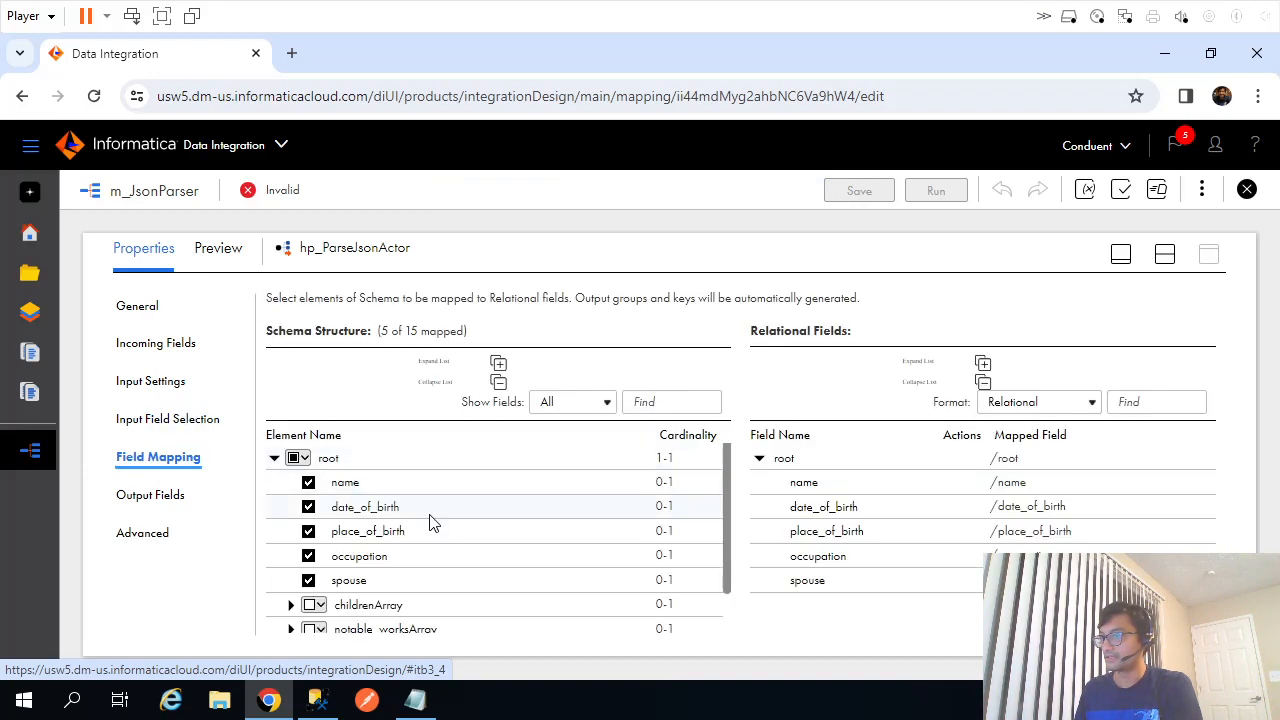
Map all descendants of childrenArray, notable_worksArray, awardsArray and education.
scroll(408, 520, "down", 1)
left_click(310, 552)
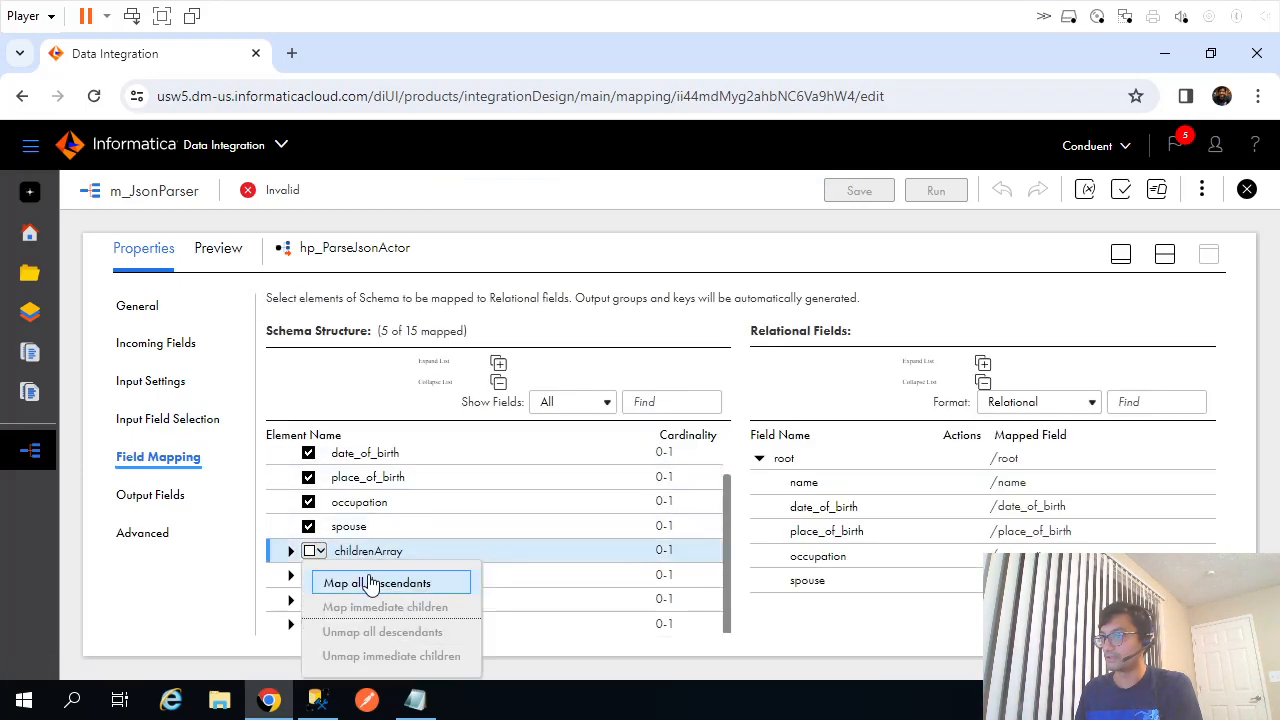
left_click(410, 583)
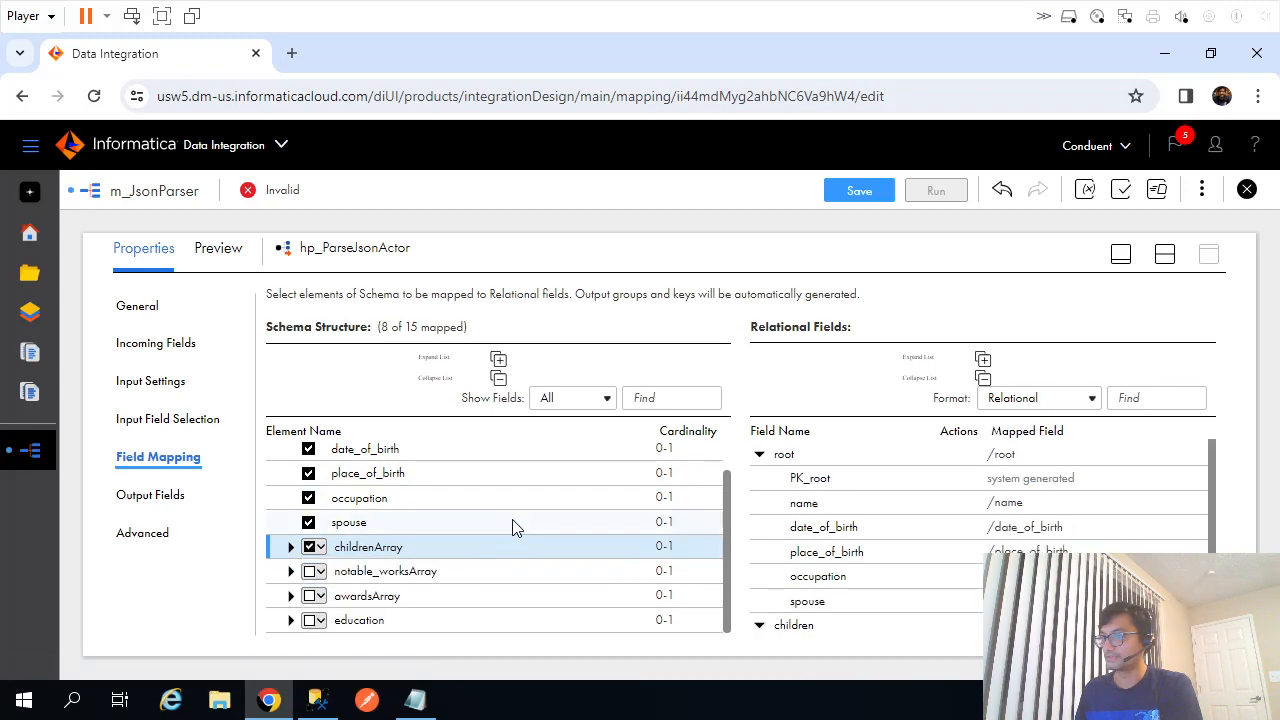
left_click(320, 572)
left_click(377, 467)
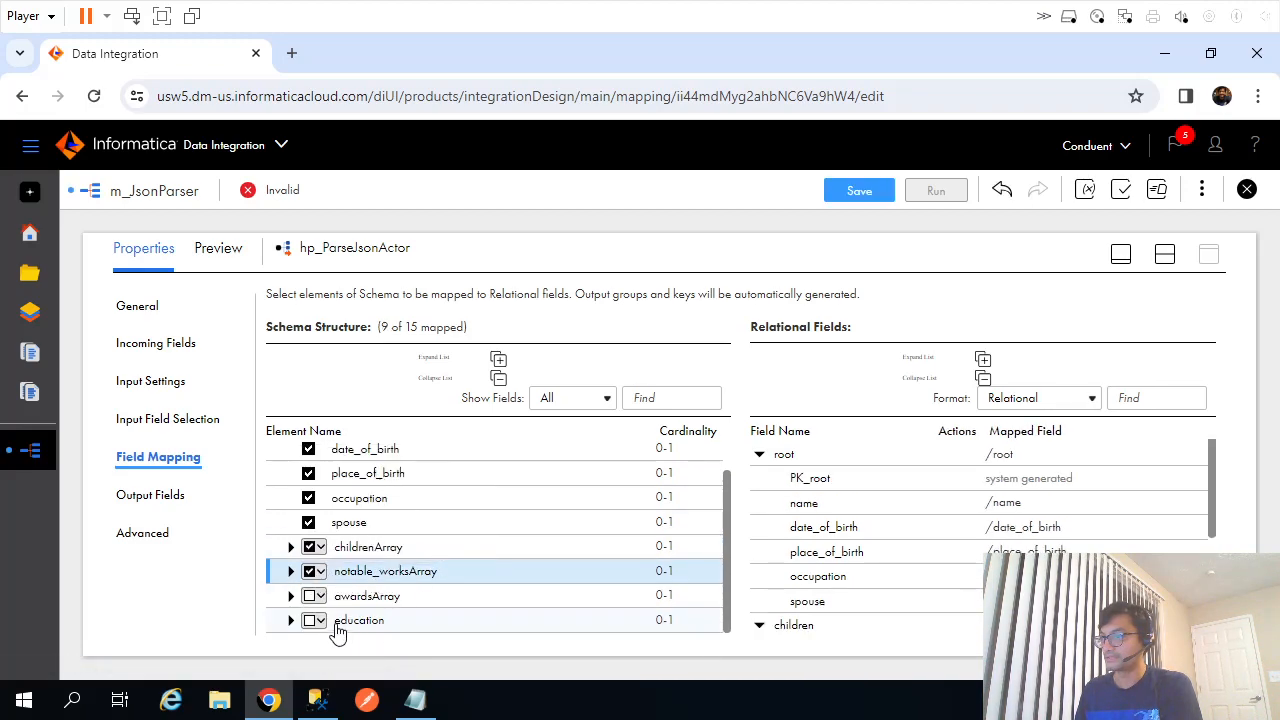
left_click(318, 596)
left_click(377, 492)
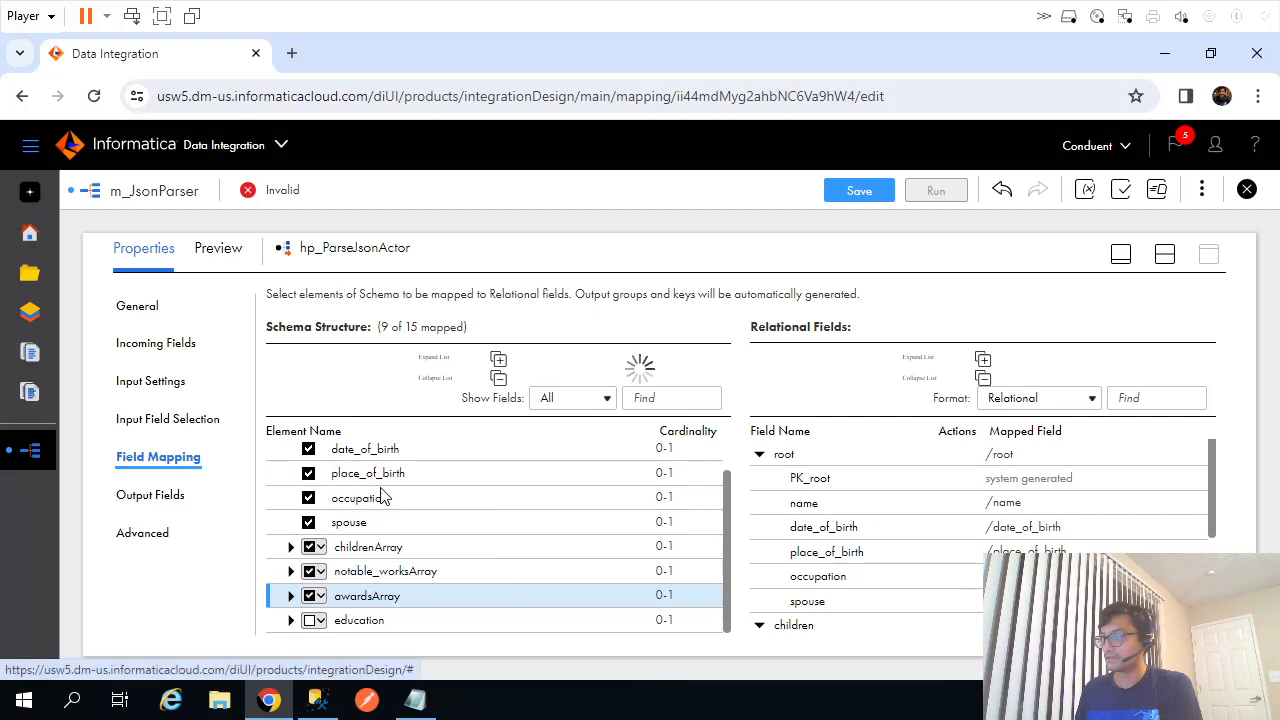
left_click(316, 621)
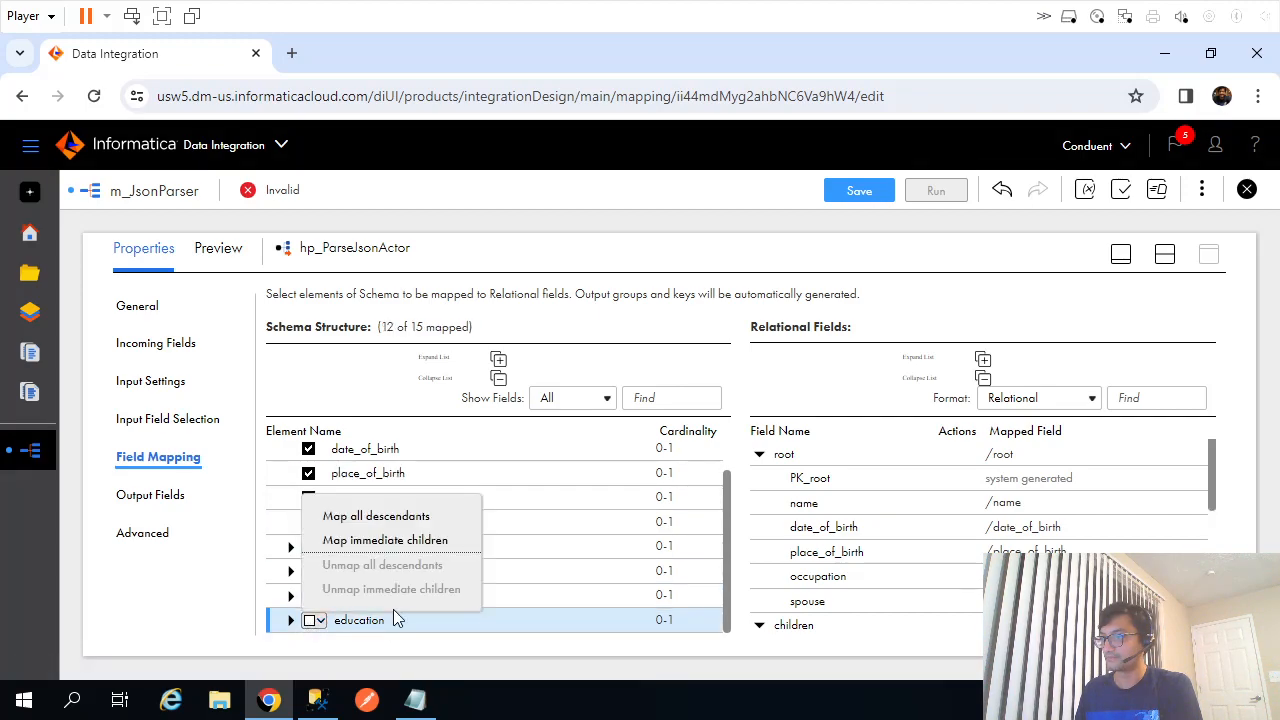
left_click(378, 516)
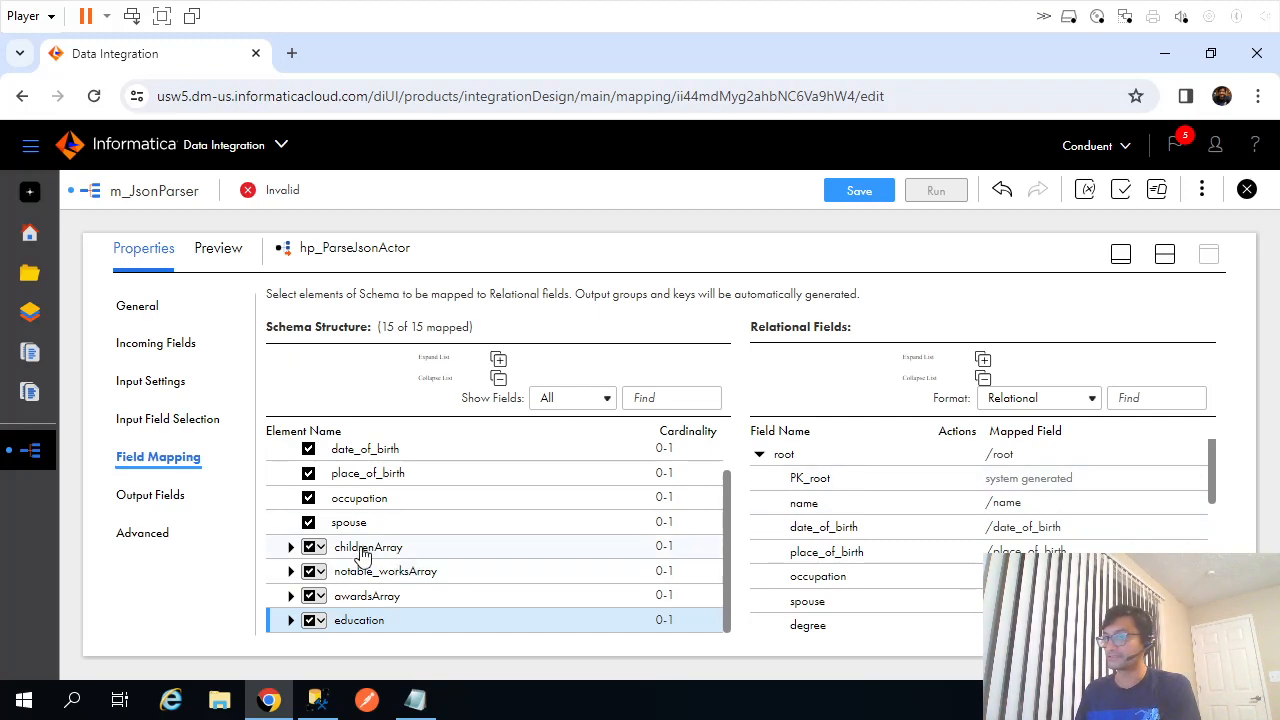
left_click(415, 700)
scroll(365, 391, "up", 6)
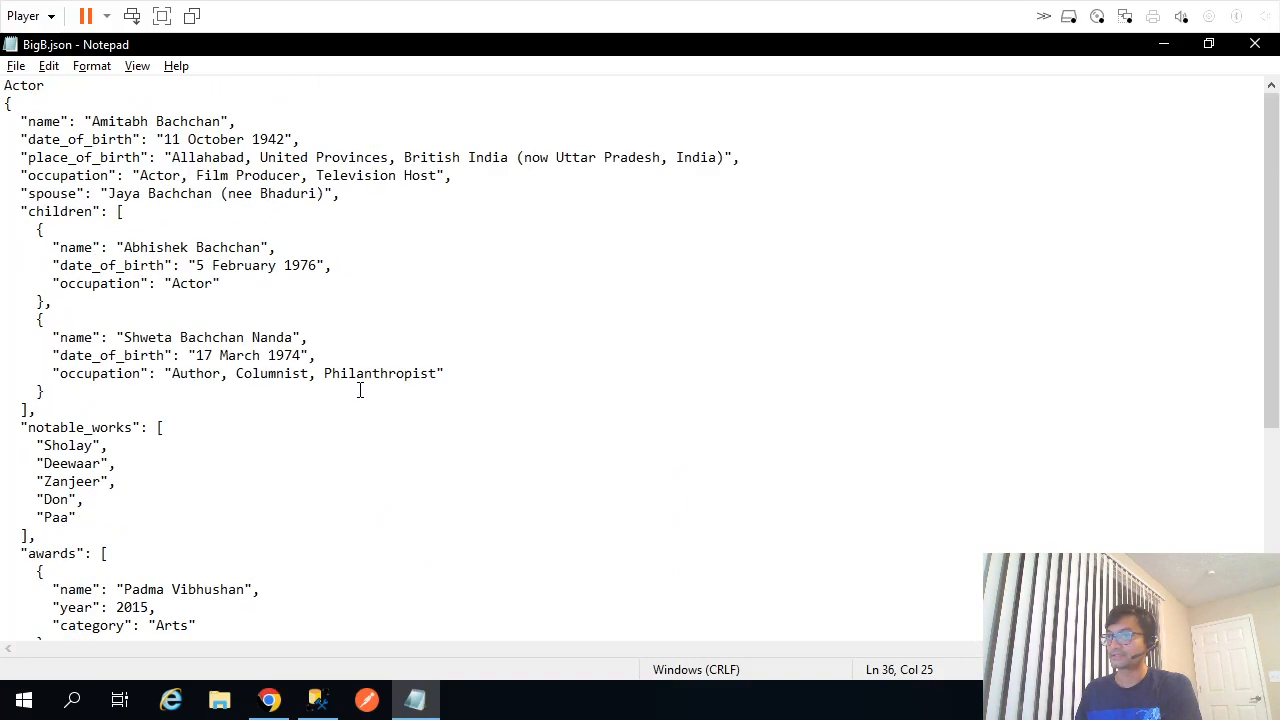
double_click(56, 212)
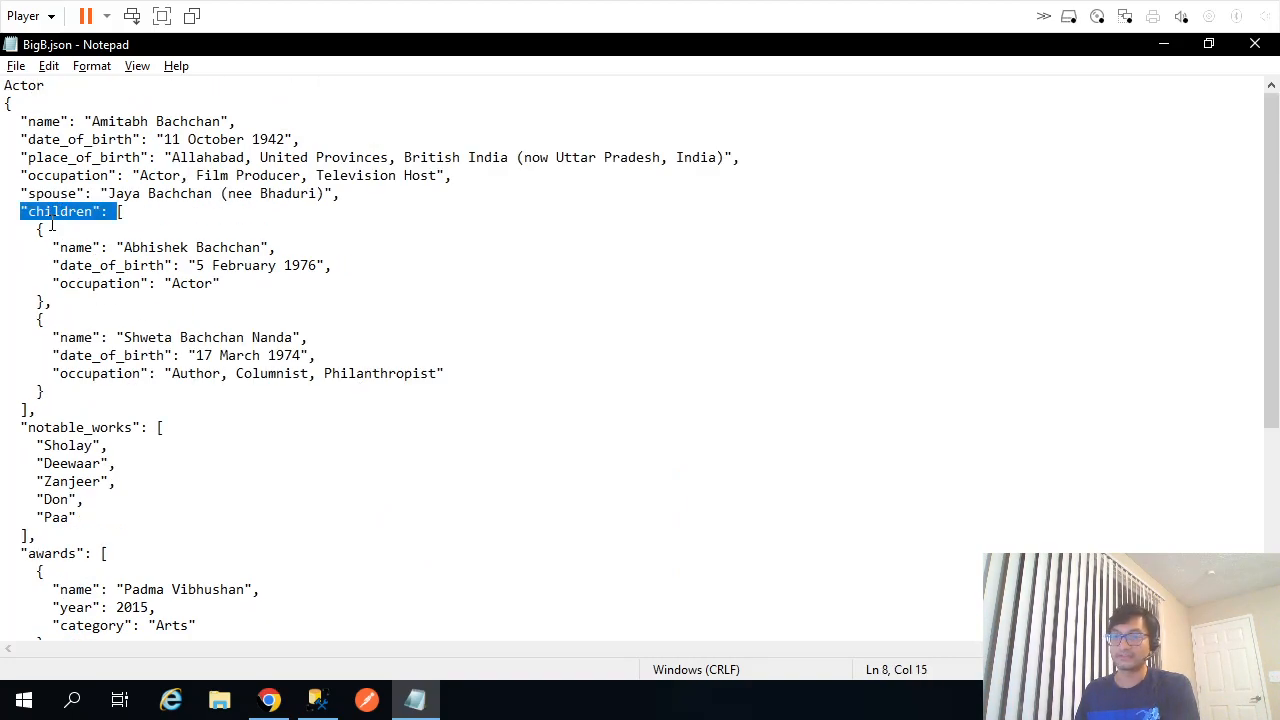
left_click(120, 212)
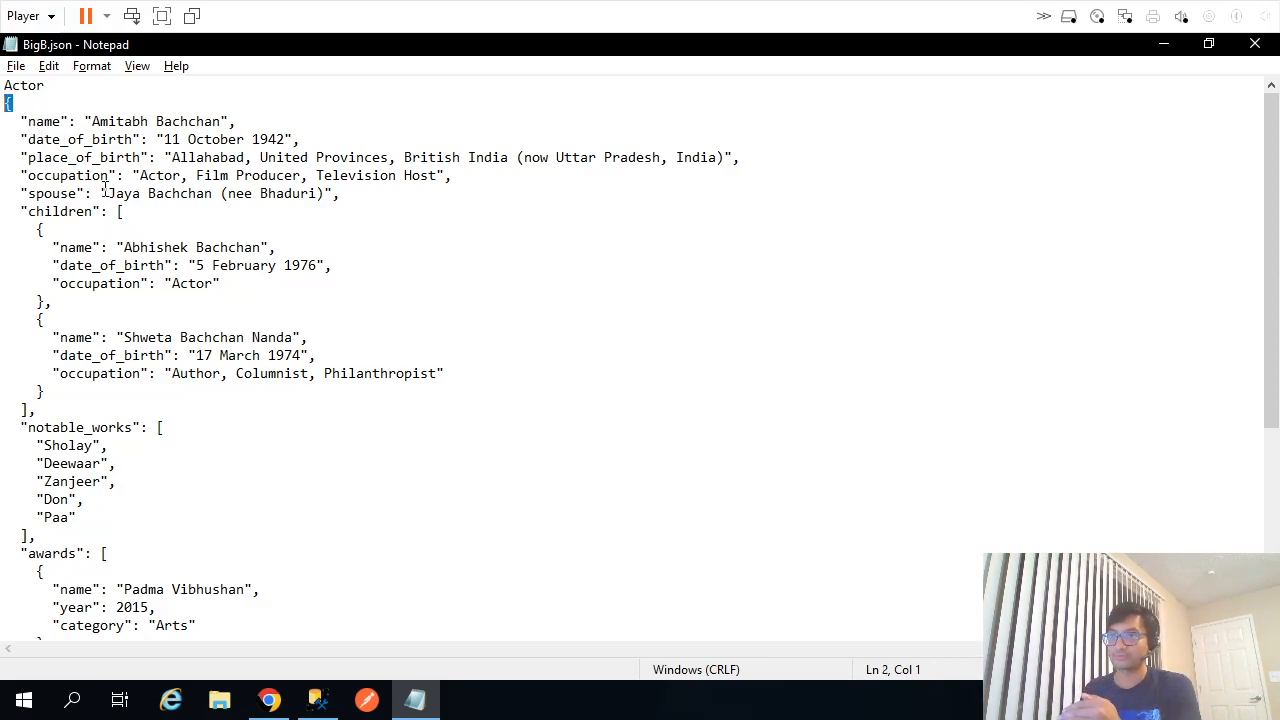
left_click(32, 410, "shift")
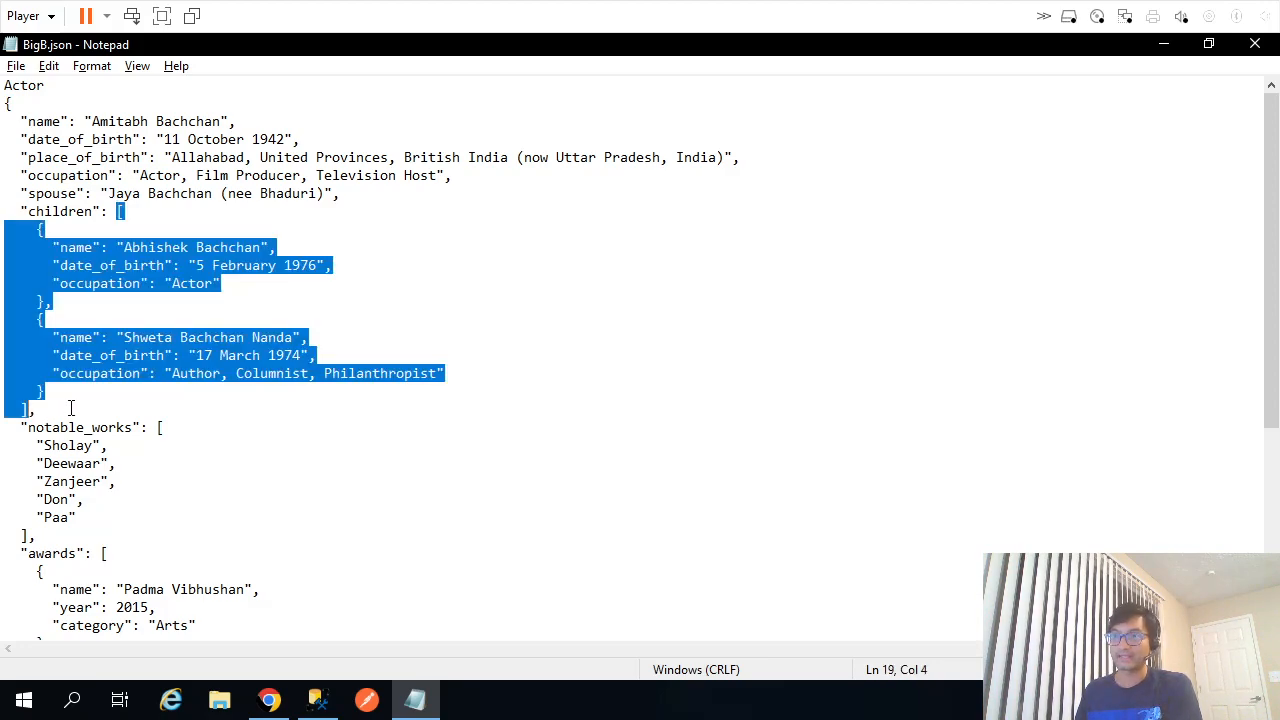
left_click(71, 408)
left_click_drag(40, 230, 47, 296)
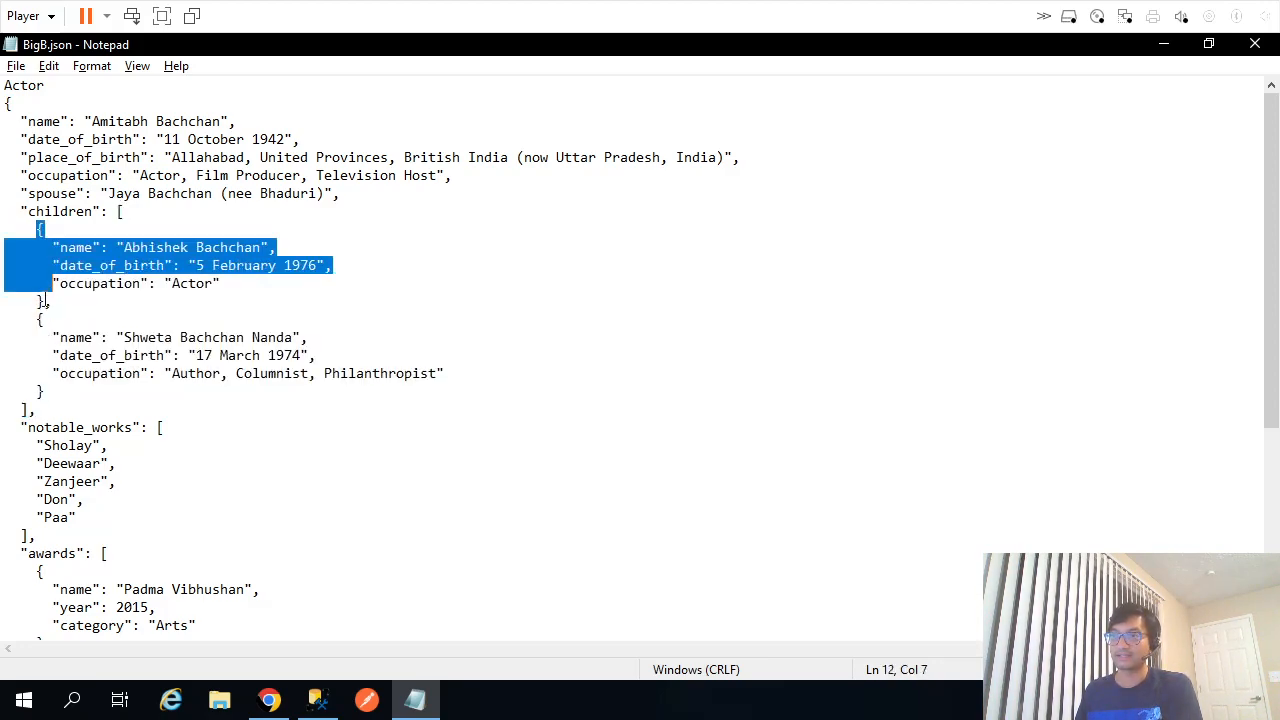
key("alt+Tab")
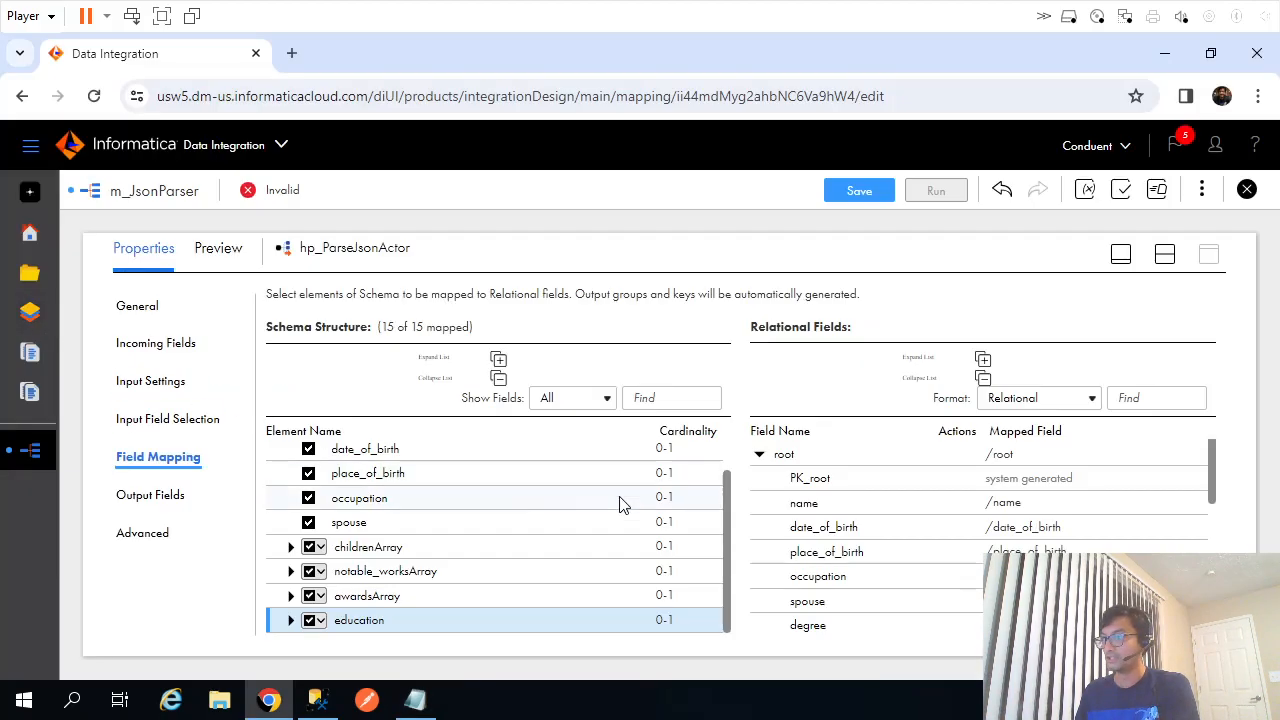
Expand childrenArray to show its children element, compare with BigB.json, and review the relational fields.
left_click(291, 547)
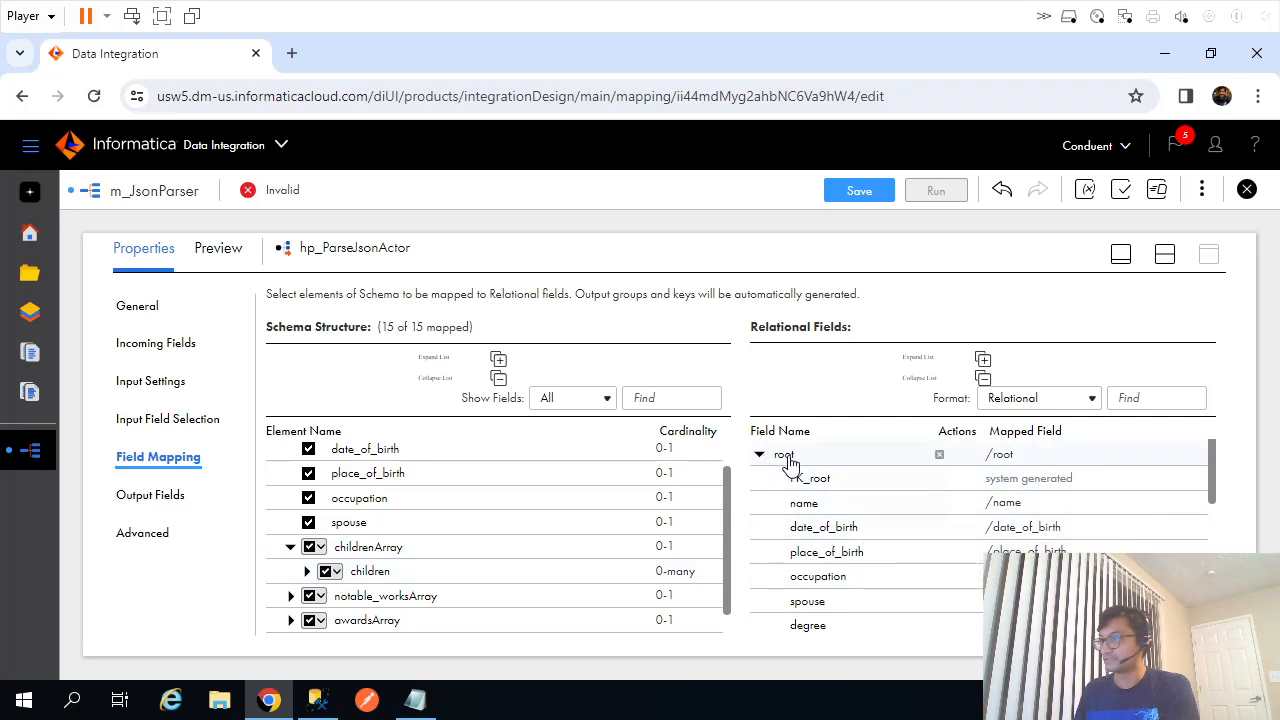
key("alt+Tab")
left_click(37, 100)
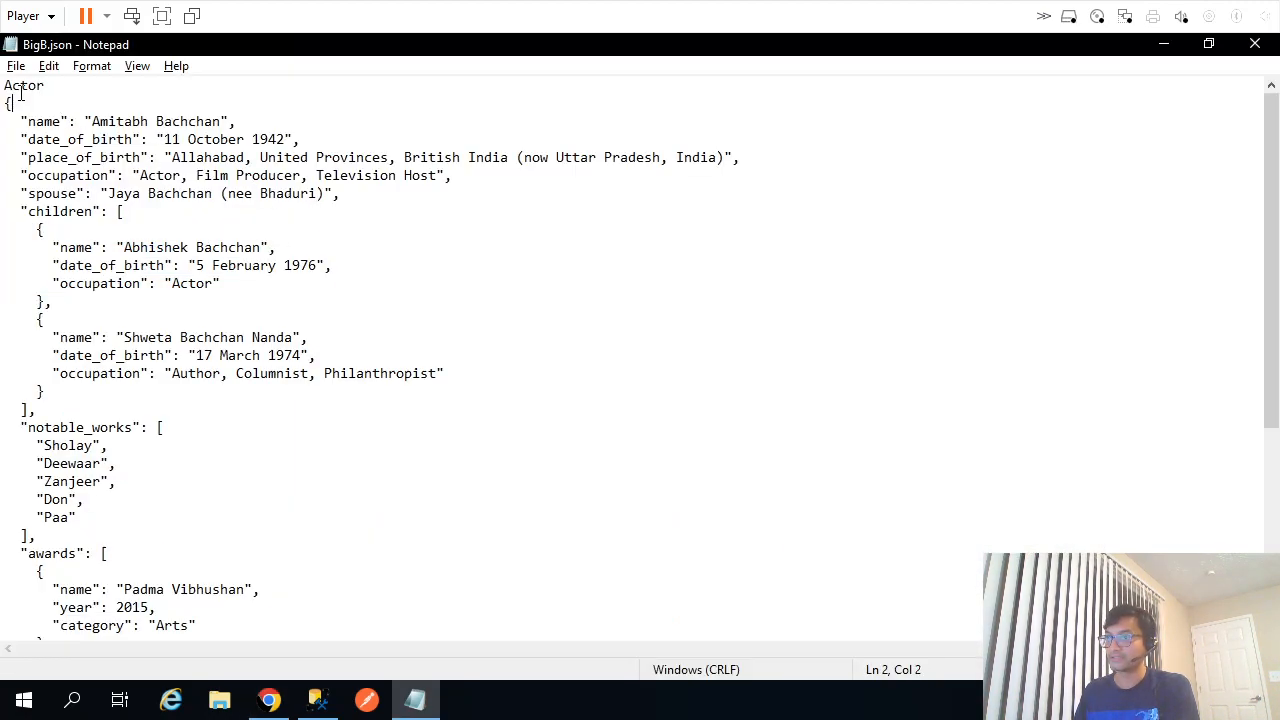
key("alt+Tab")
scroll(795, 487, "down", 5)
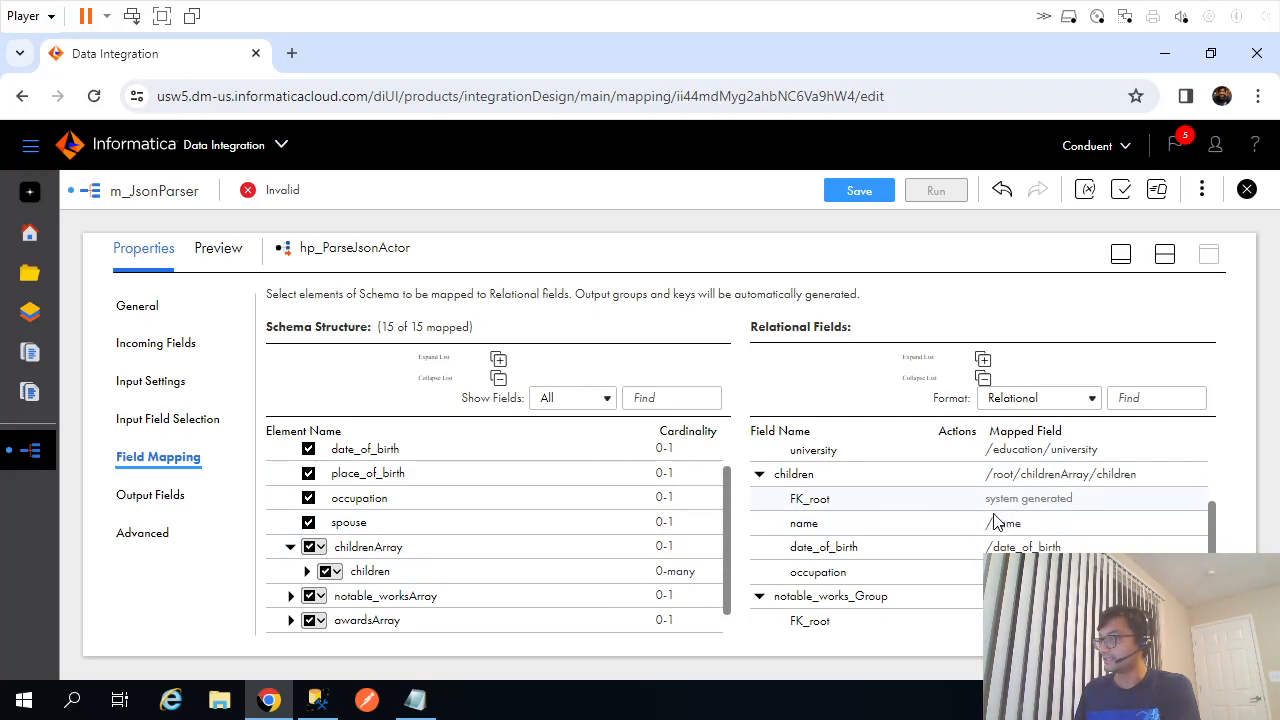
scroll(995, 520, "up", 5)
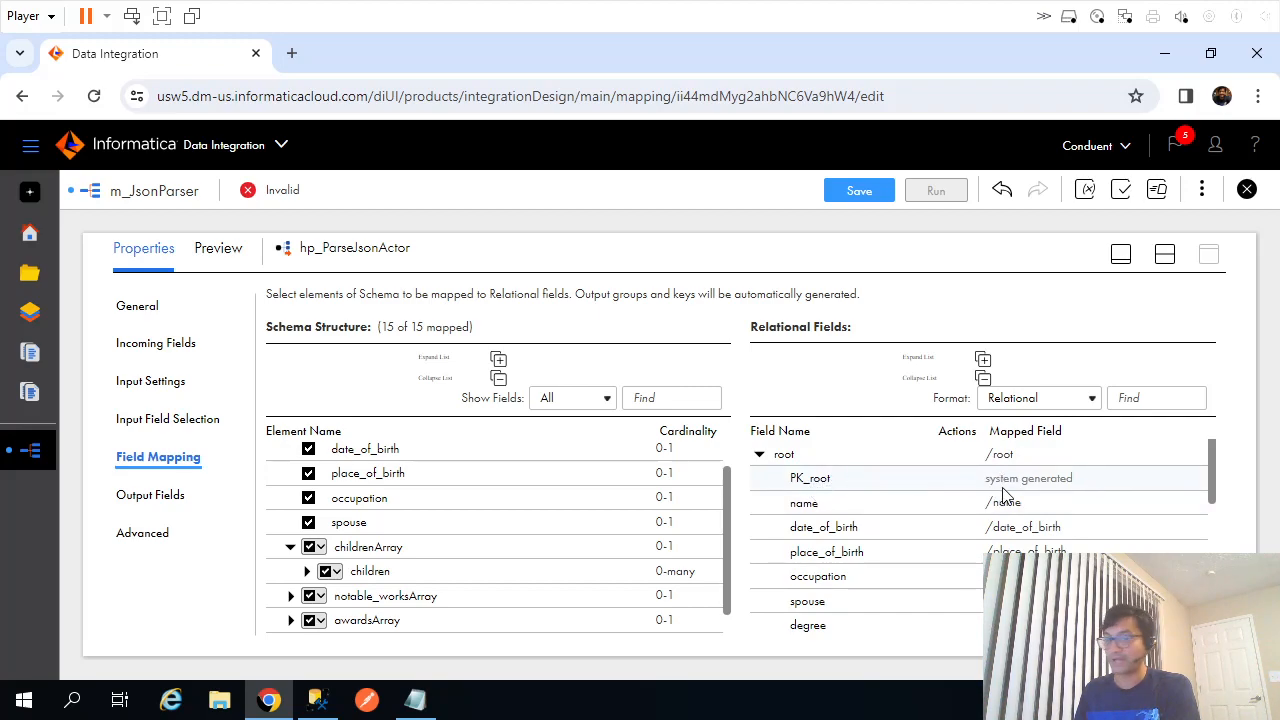
scroll(1003, 495, "down", 1)
scroll(1003, 500, "up", 1)
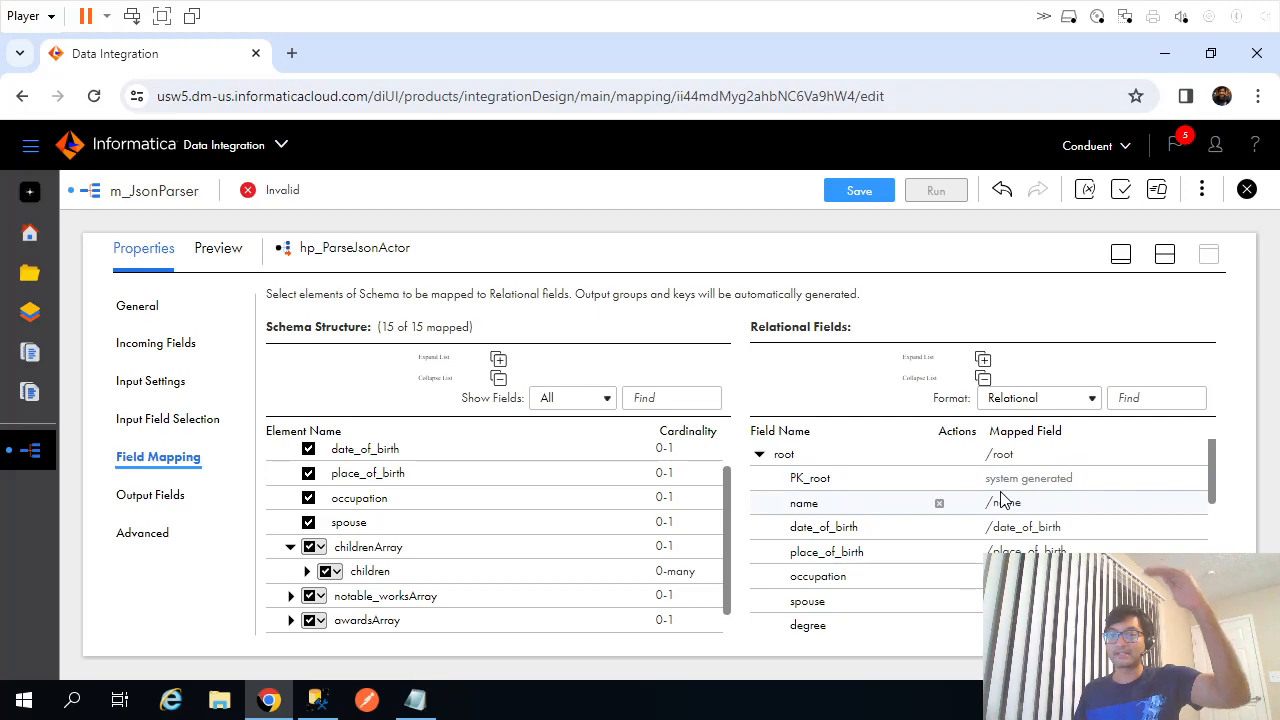
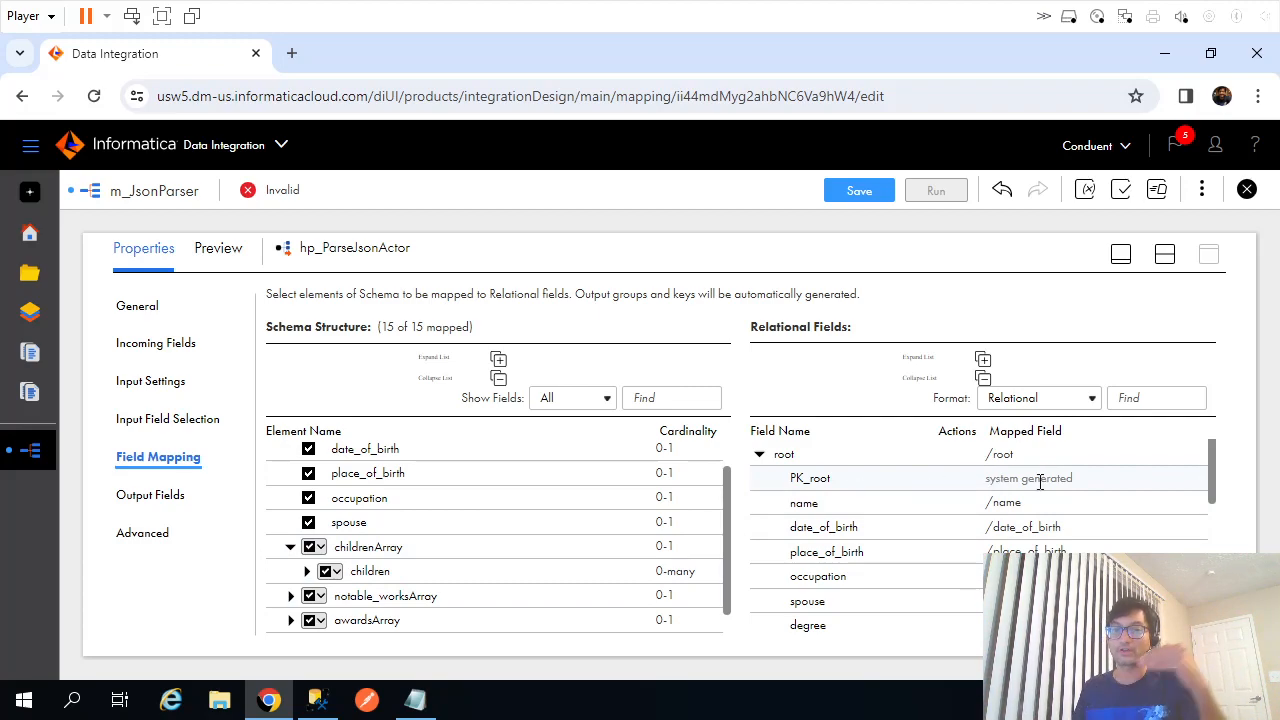
Save m_JsonParser with all 15 schema elements mapped, showing the diagram above the parser properties.
scroll(1030, 508, "down", 5)
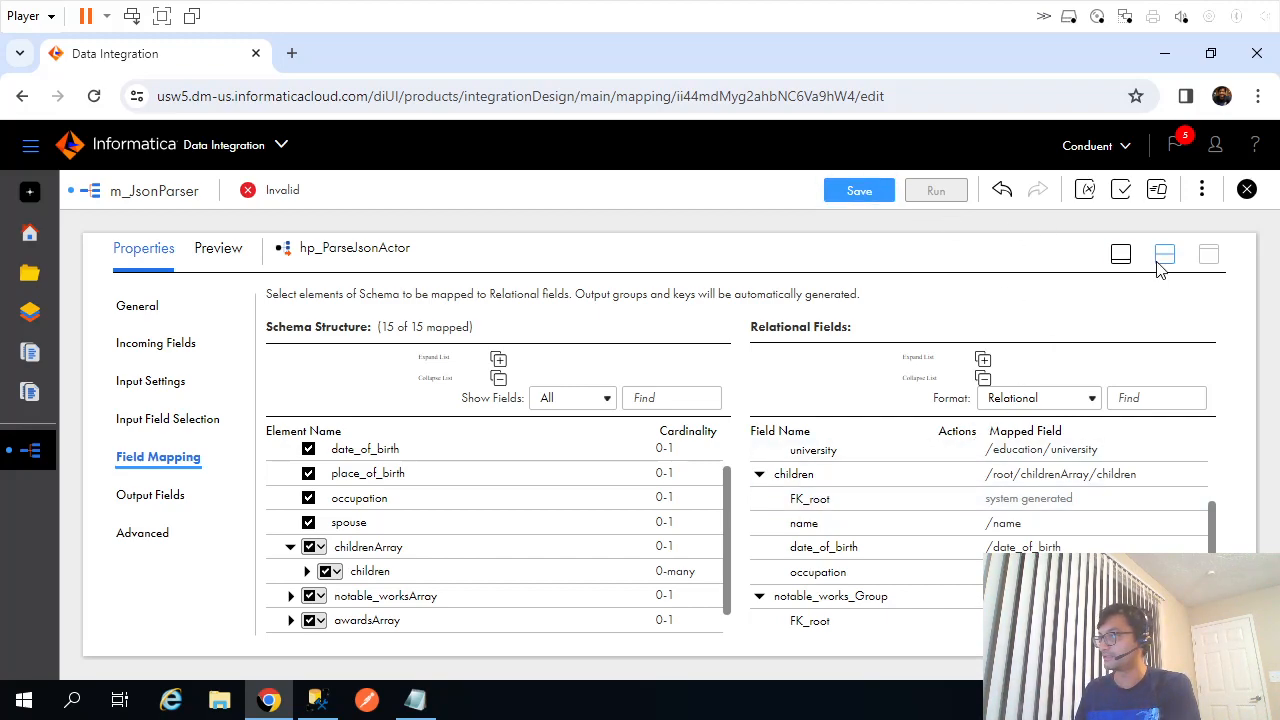
scroll(520, 548, "down", 1)
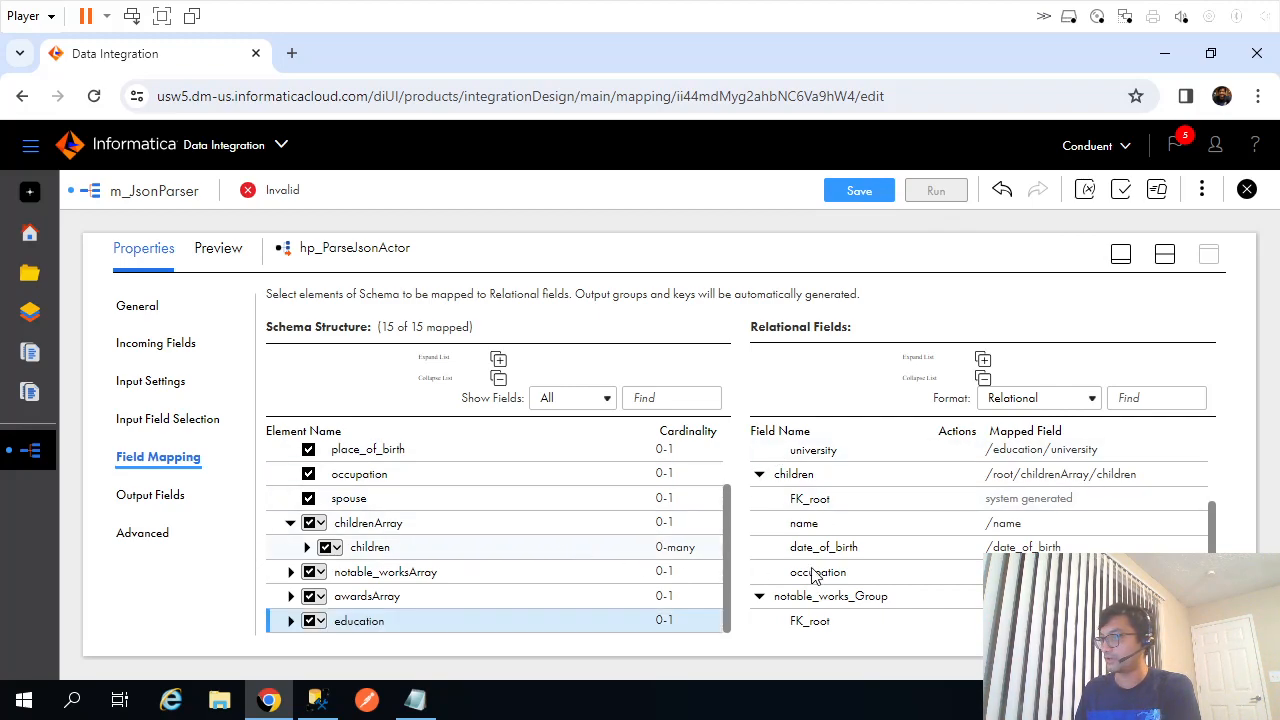
left_click_drag(1214, 537, 1214, 596)
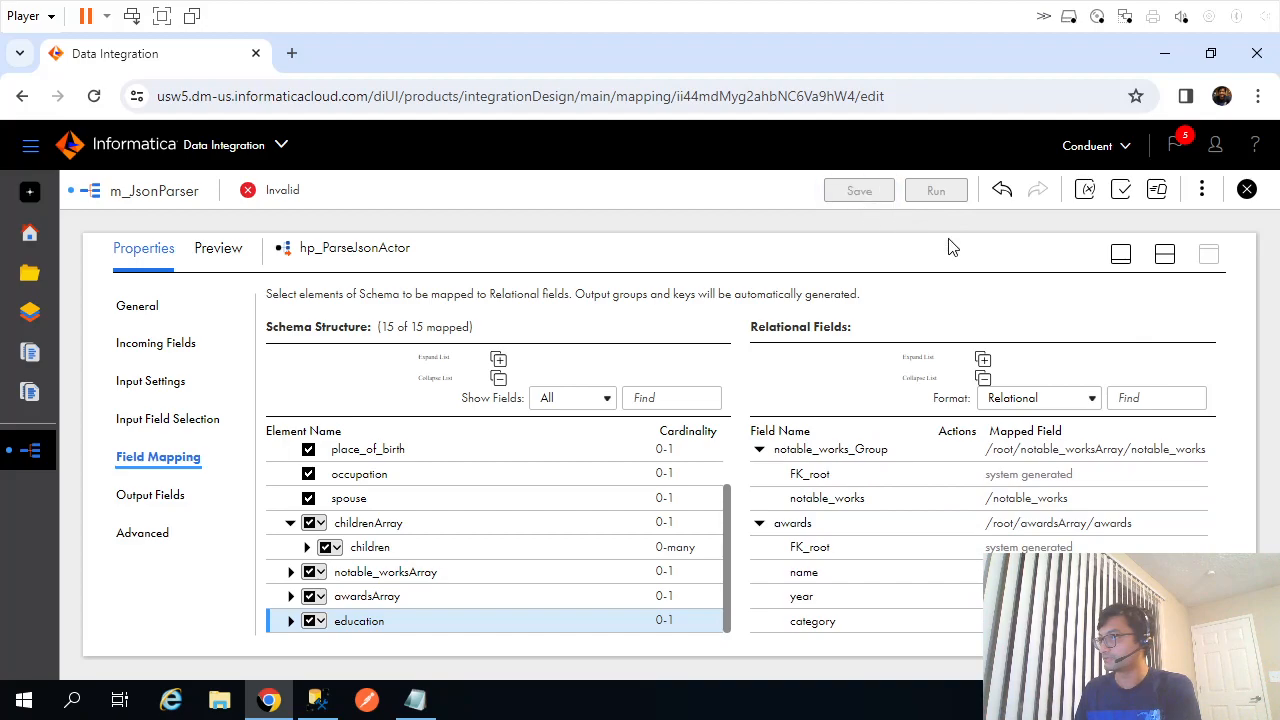
left_click(1163, 256)
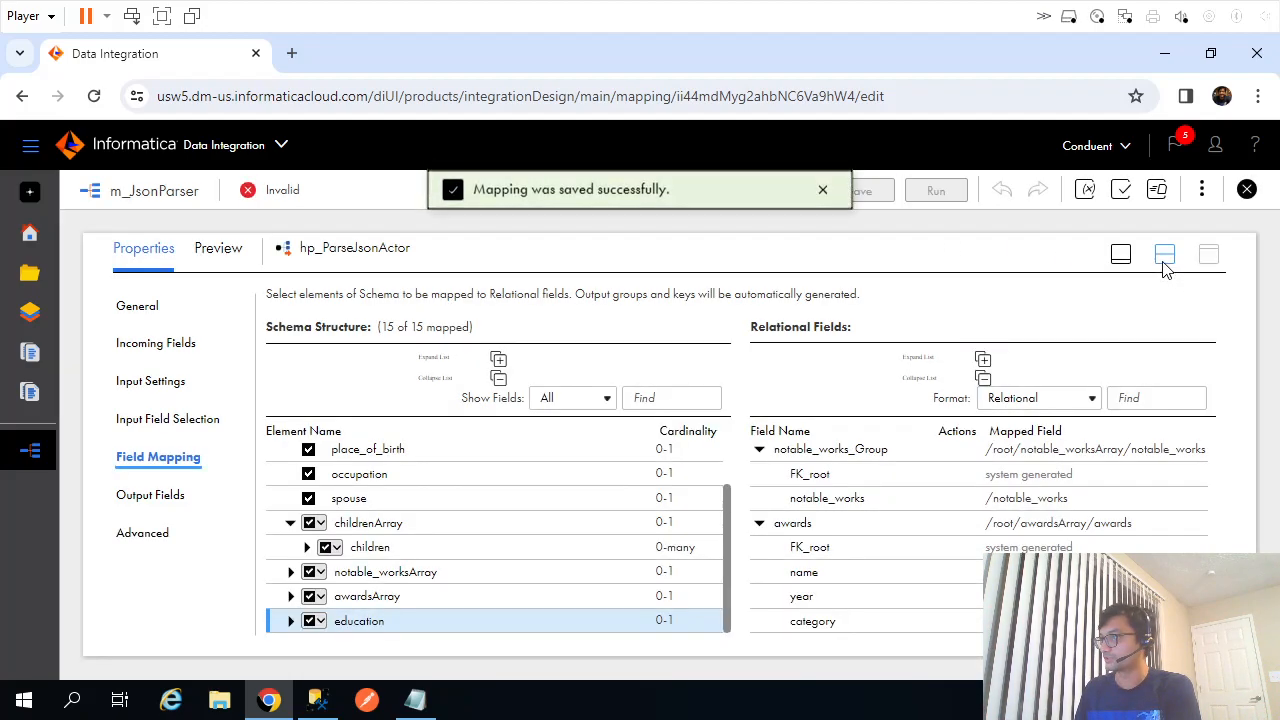
left_click(1164, 258)
Rearrange the targets and link the parser's root output group to ActorInfo.
left_click_drag(1030, 332, 910, 316)
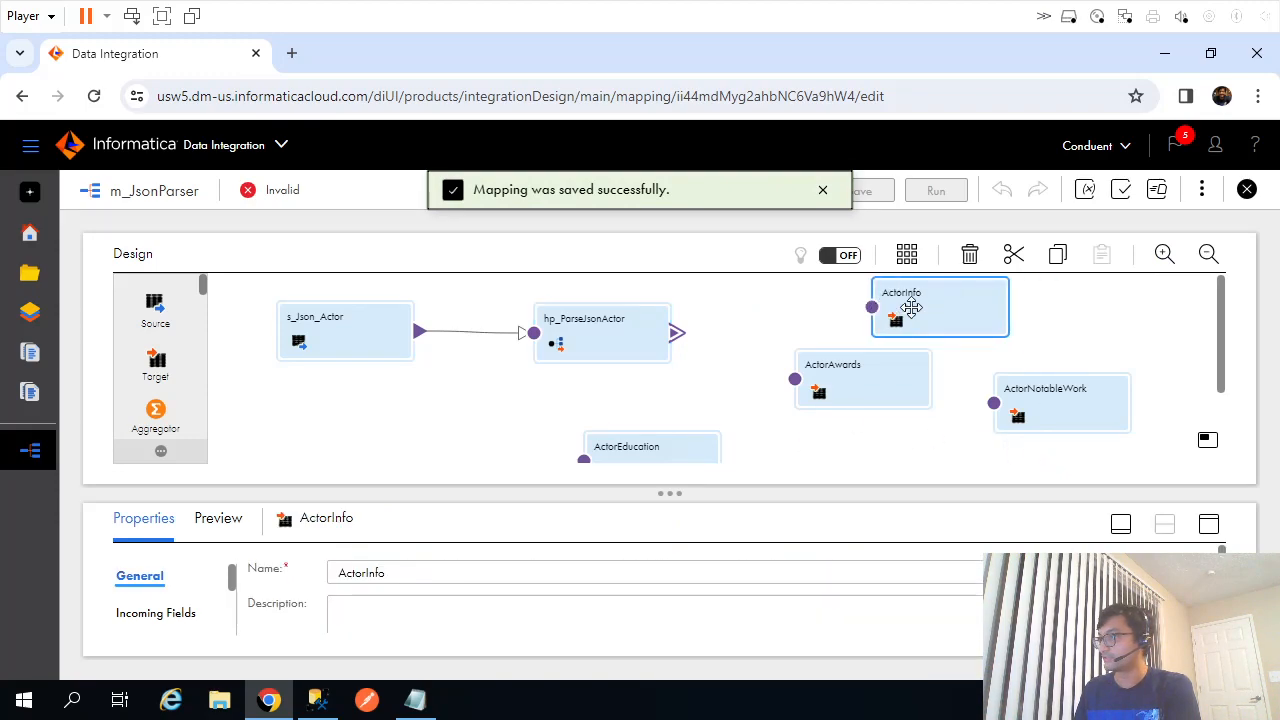
left_click_drag(882, 374, 891, 456)
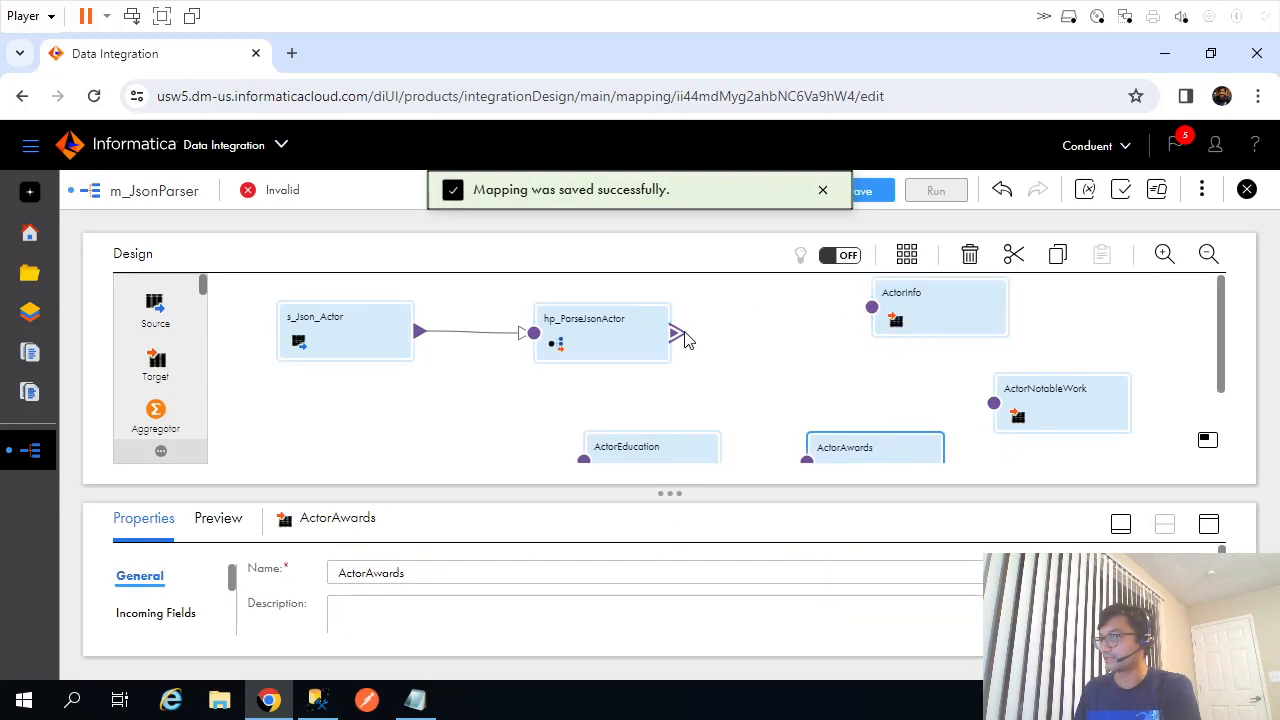
left_click_drag(785, 333, 872, 307)
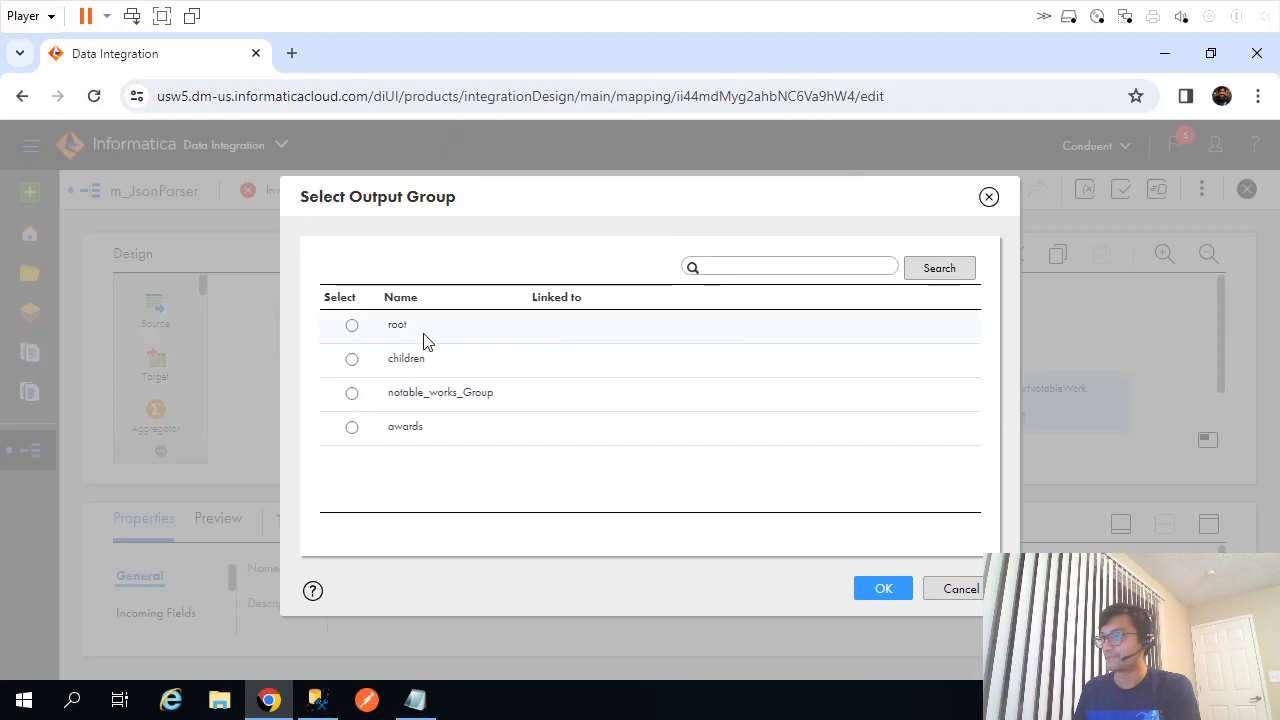
left_click(353, 327)
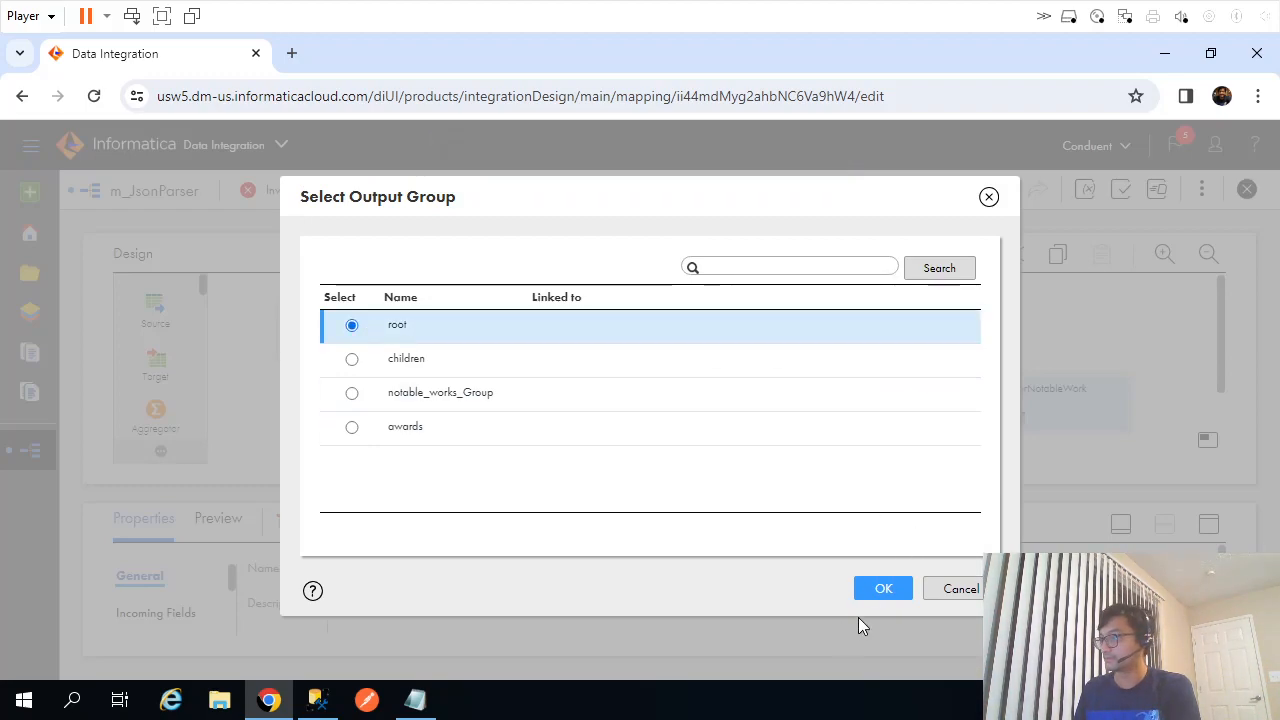
left_click(883, 589)
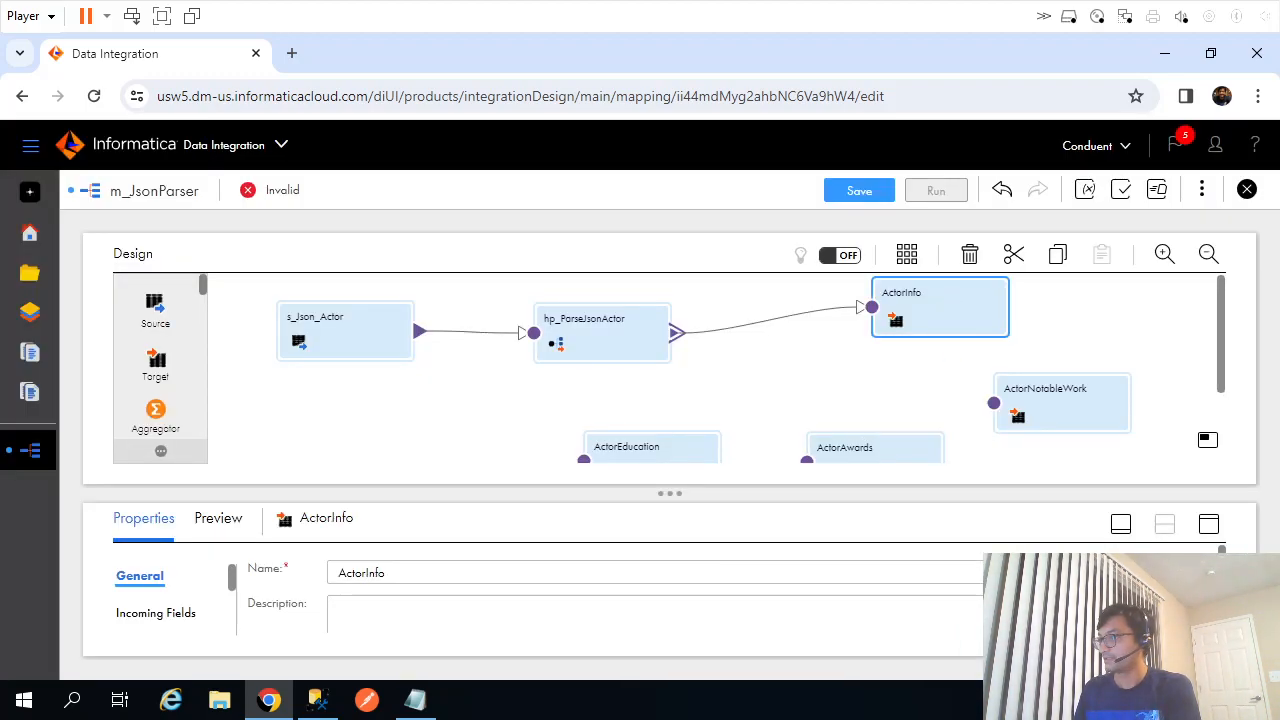
Map PK_root to ActorId plus name, date_of_birth, place_of_birth, occupation and spouse, then save.
left_click(1212, 524)
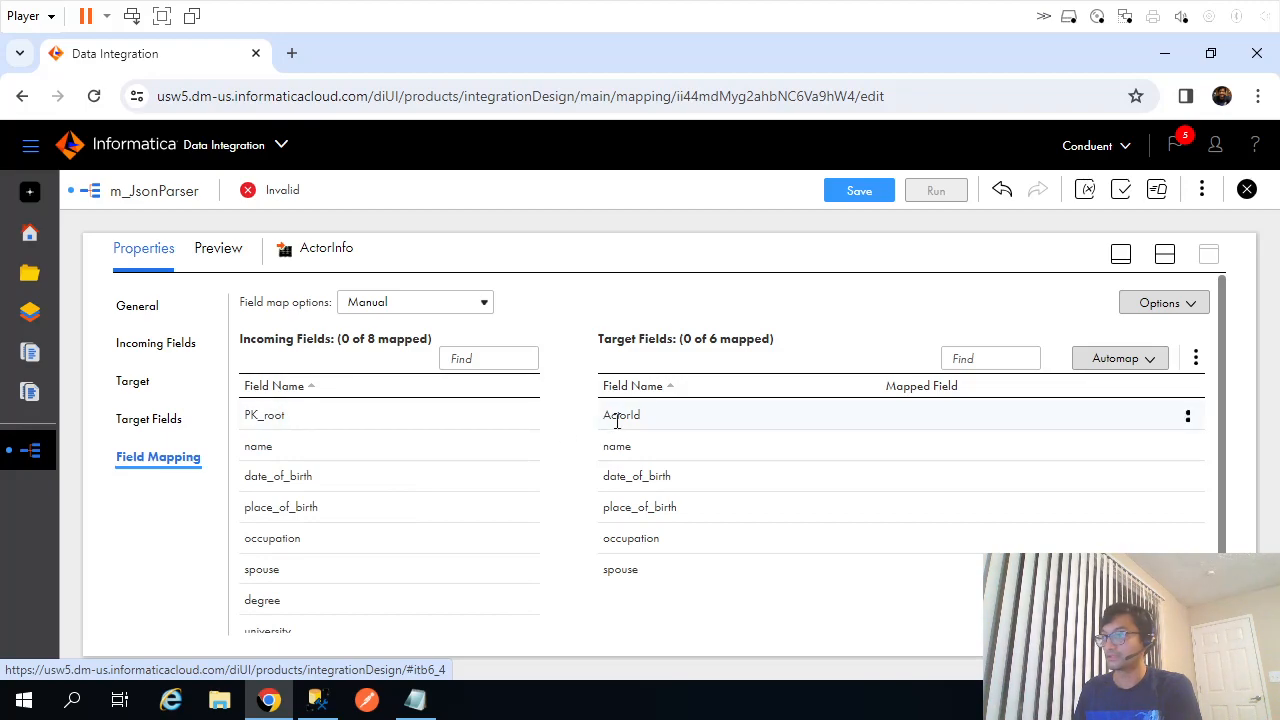
left_click_drag(297, 416, 728, 414)
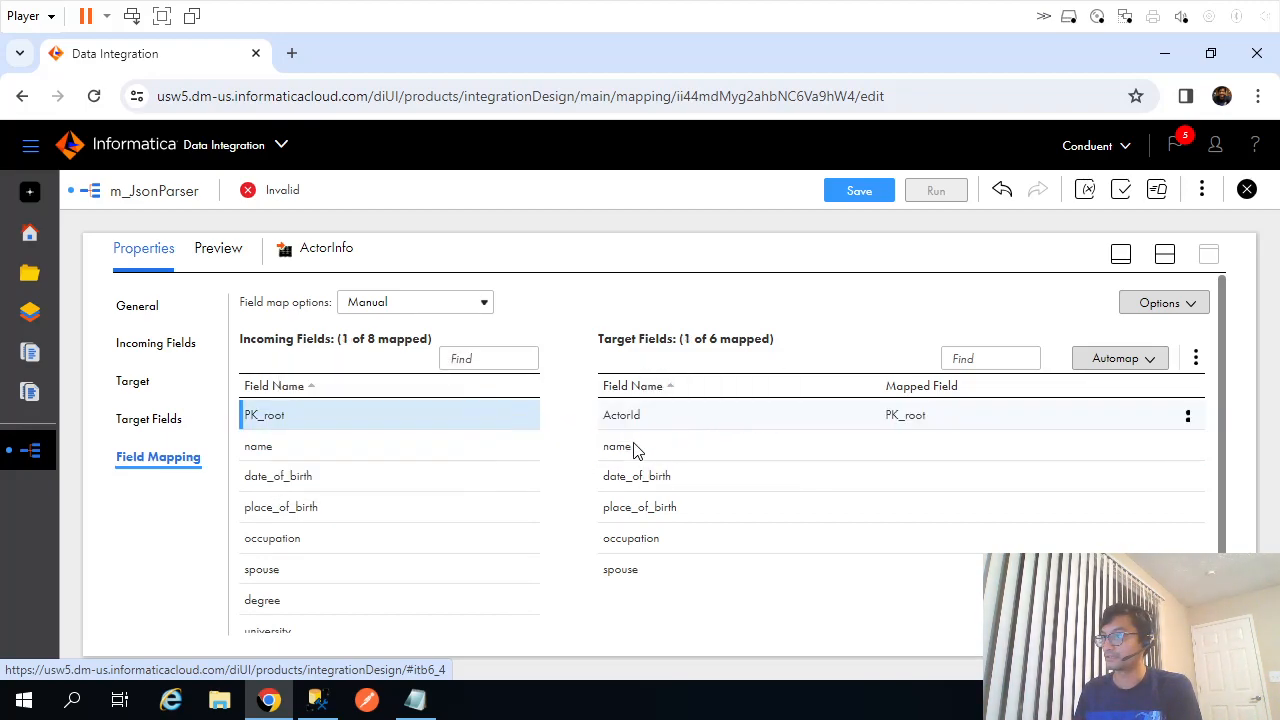
left_click_drag(300, 451, 712, 451)
left_click_drag(295, 484, 722, 478)
left_click_drag(302, 508, 710, 522)
left_click_drag(266, 545, 722, 542)
left_click_drag(281, 578, 728, 583)
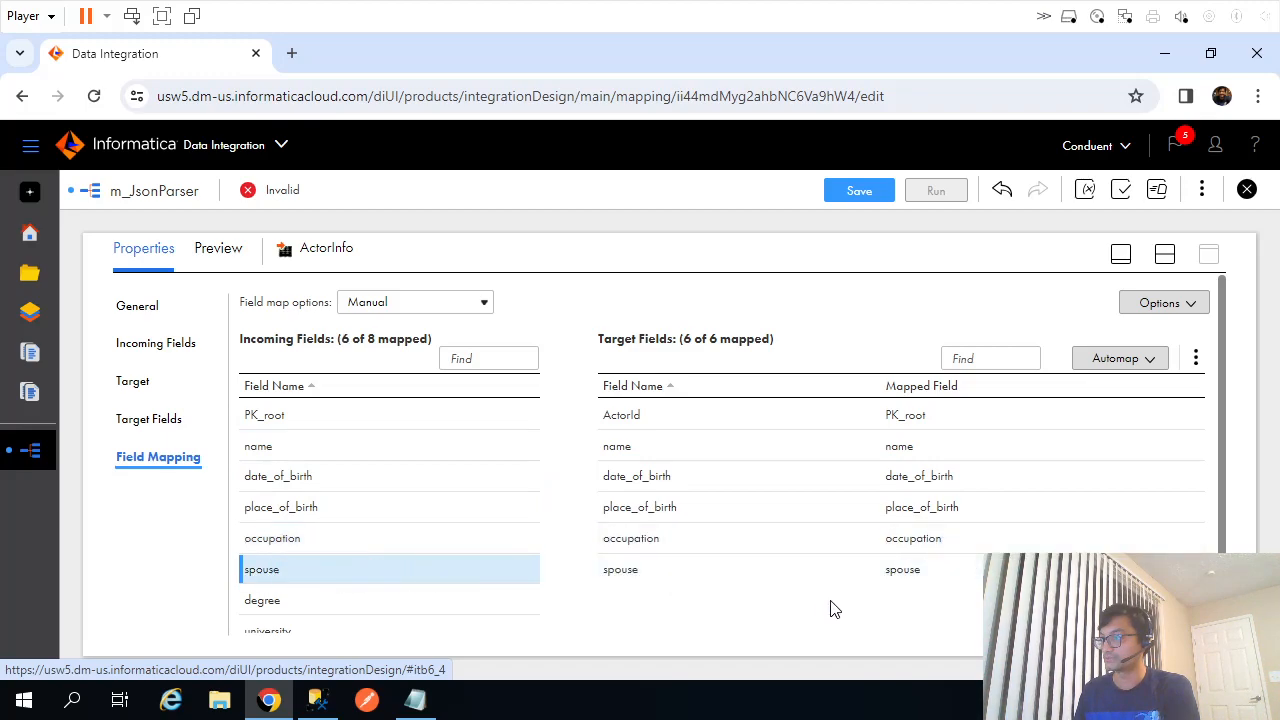
left_click(872, 196)
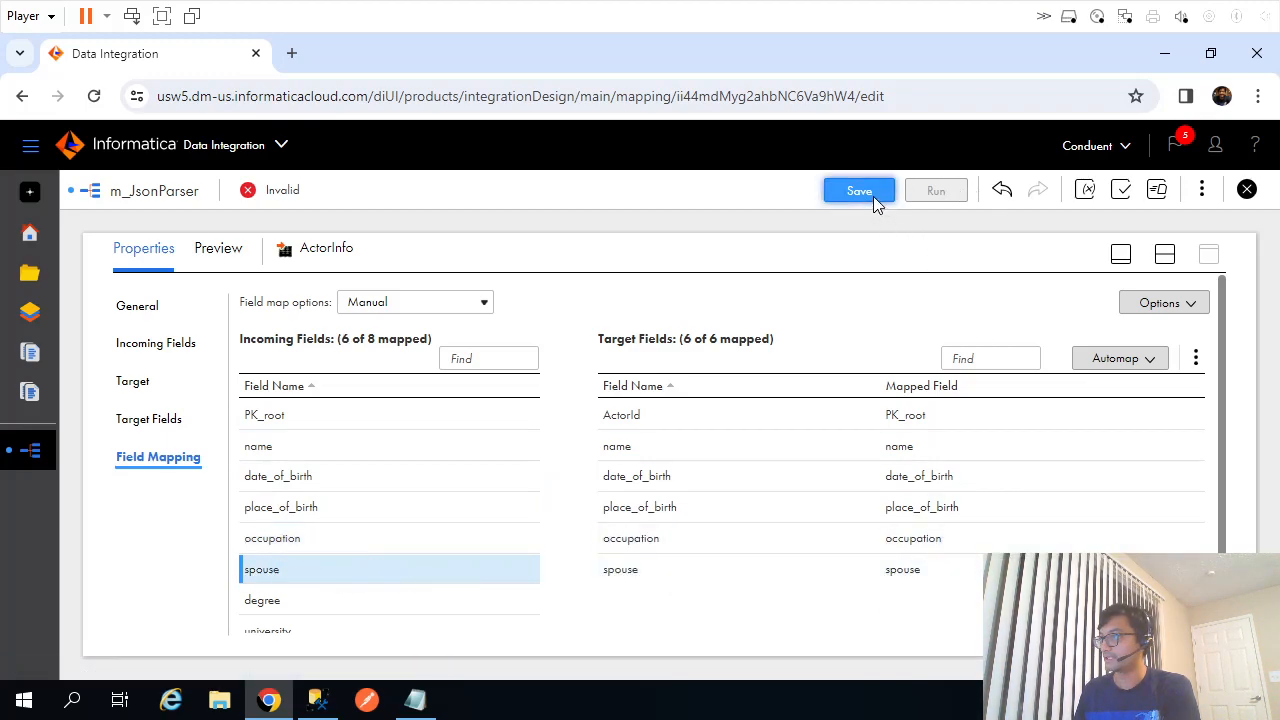
Check the ActorInfo and ActorChildInfo table names in the SSMS script.
left_click(318, 700)
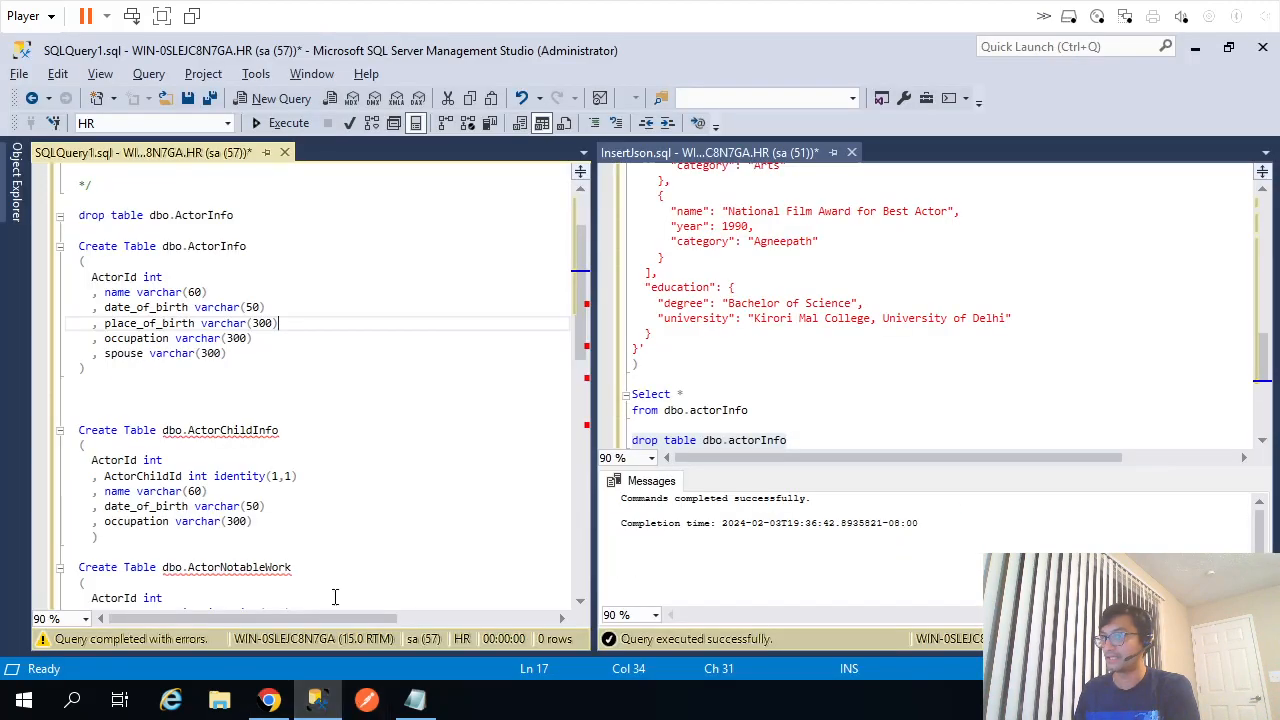
double_click(203, 248)
double_click(210, 429)
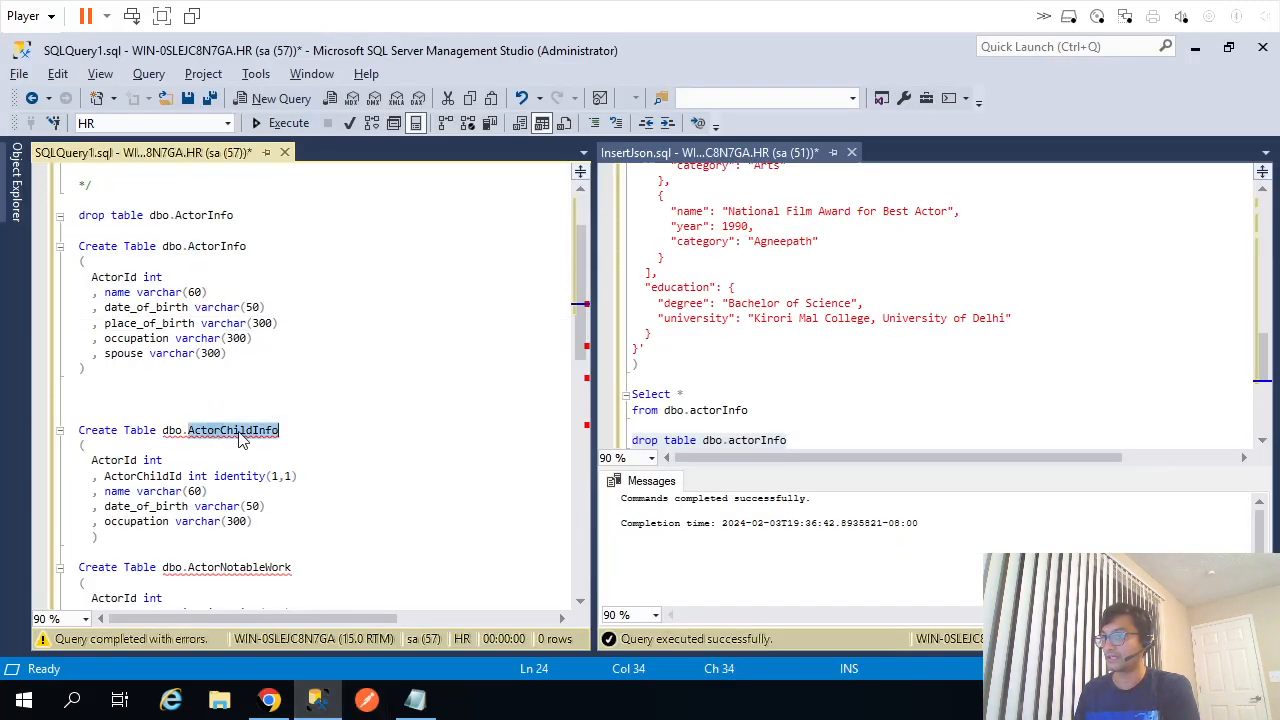
scroll(346, 403, "down", 2)
key("alt+Tab")
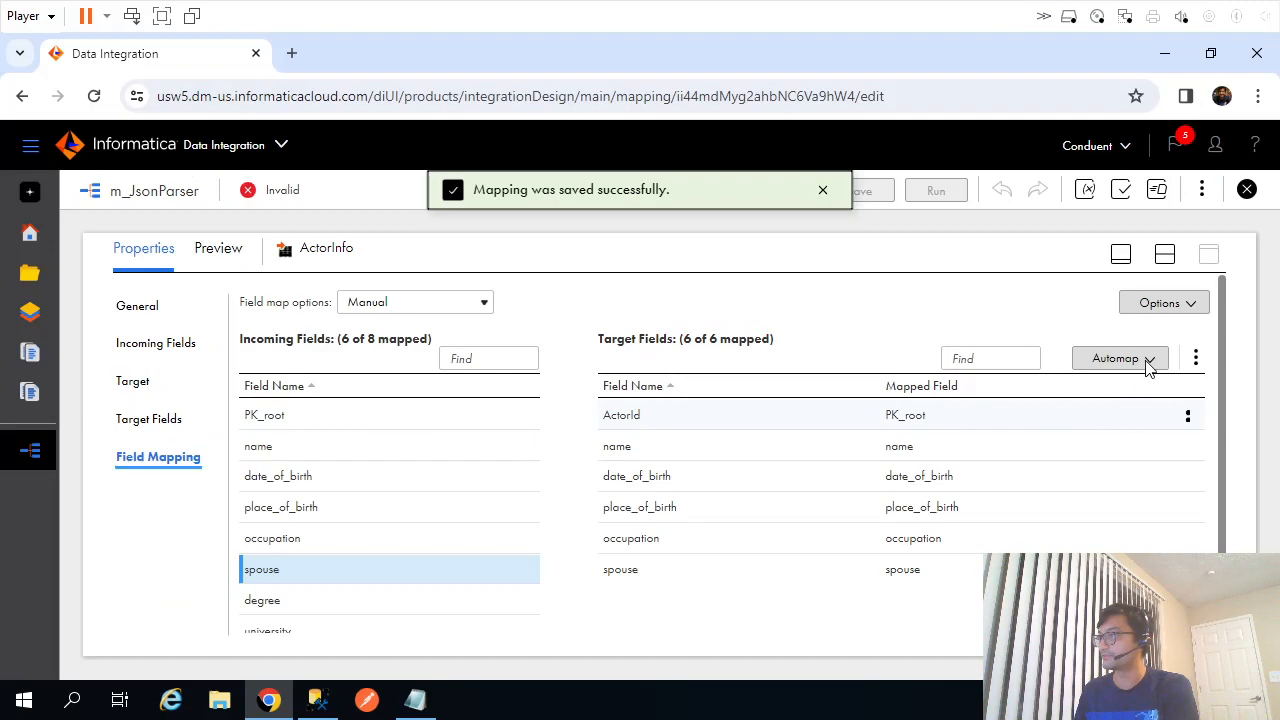
Rearrange the canvas, moving ActorChildInfo near the parser and ActorNotableWork down-left.
left_click(1164, 256)
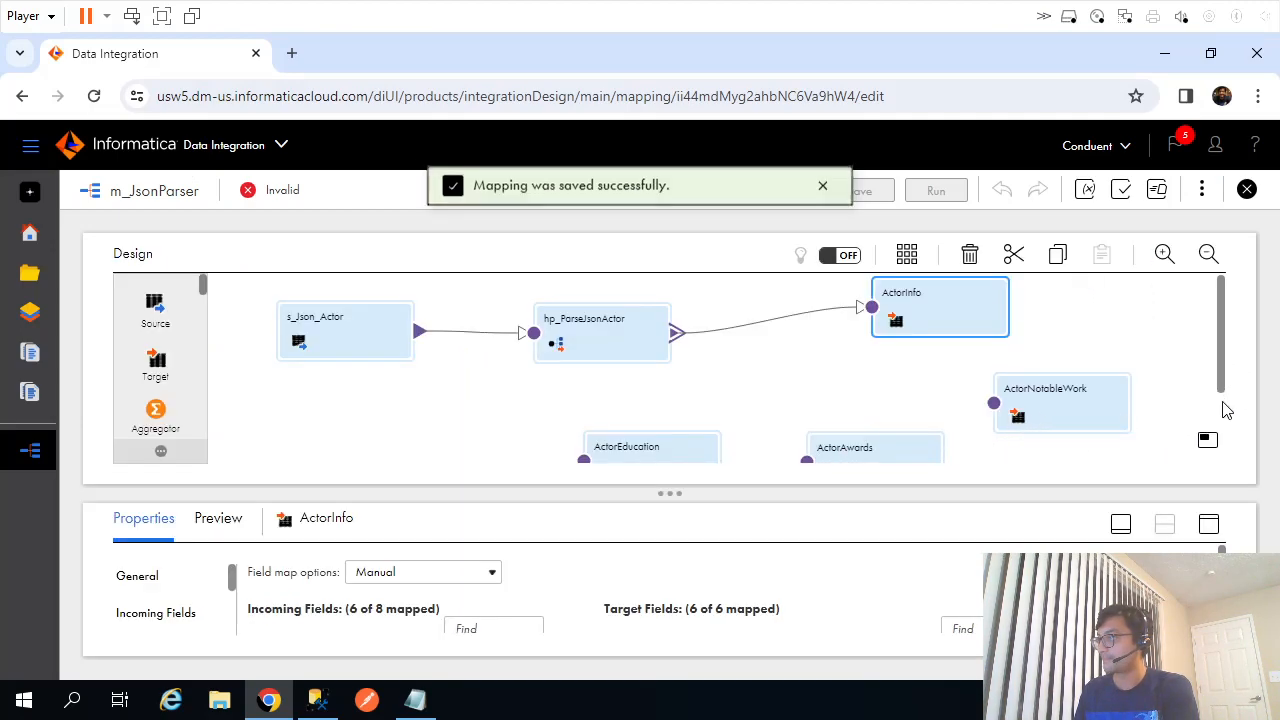
scroll(1215, 410, "down", 1)
left_click_drag(903, 451, 779, 319)
scroll(1190, 398, "up", 1)
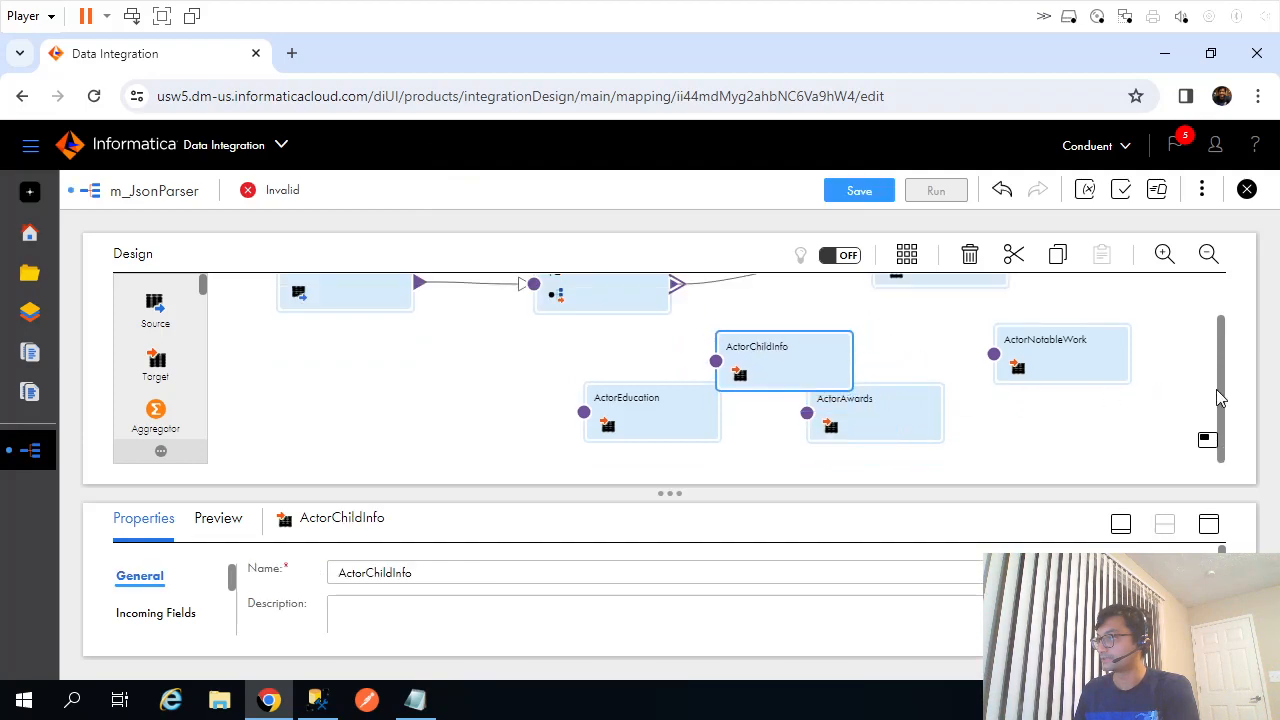
left_click_drag(1219, 410, 1227, 375)
left_click_drag(770, 412, 801, 397)
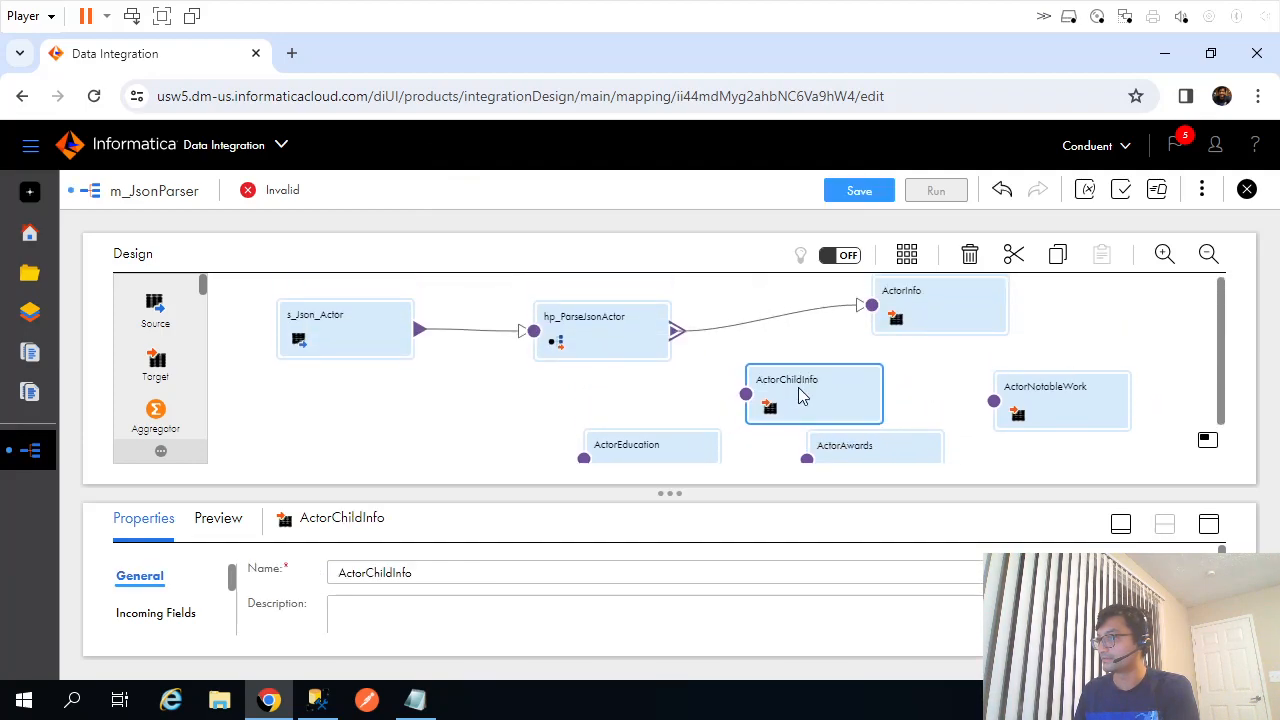
left_click_drag(1078, 398, 1067, 446)
Link the parser's children output group to ActorChildInfo.
left_click_drag(672, 338, 746, 394)
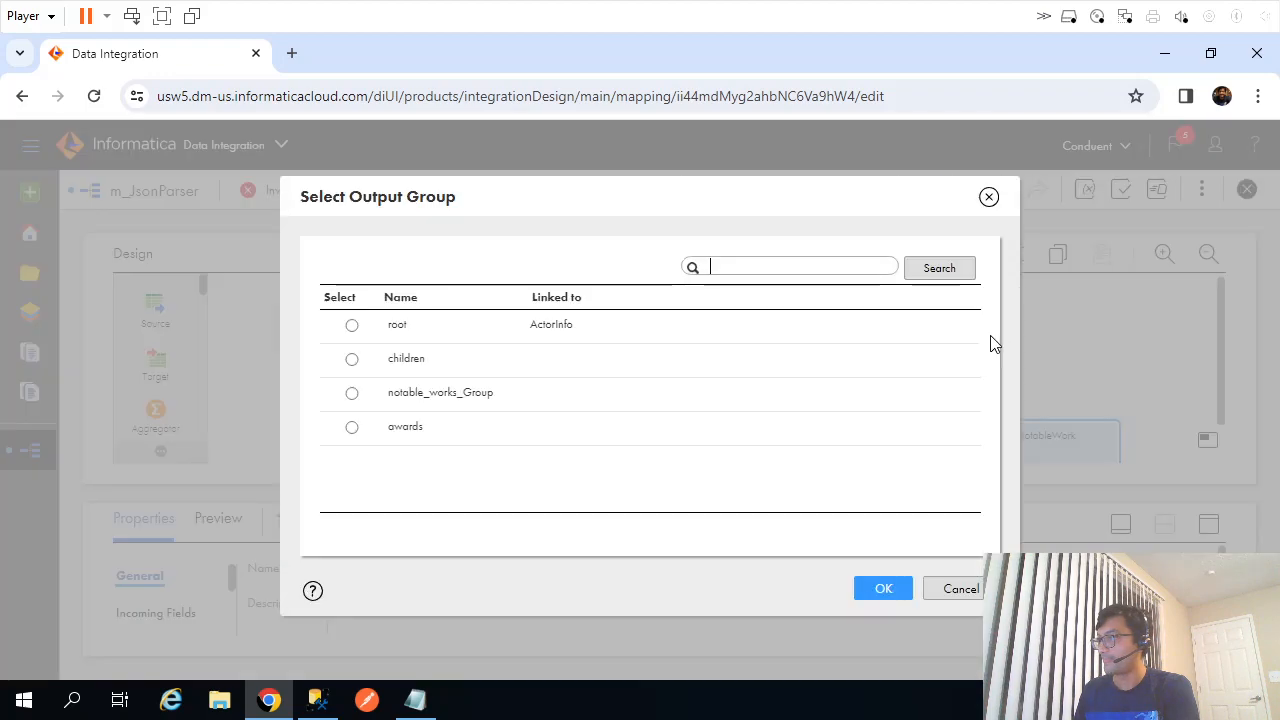
left_click(352, 362)
left_click(865, 592)
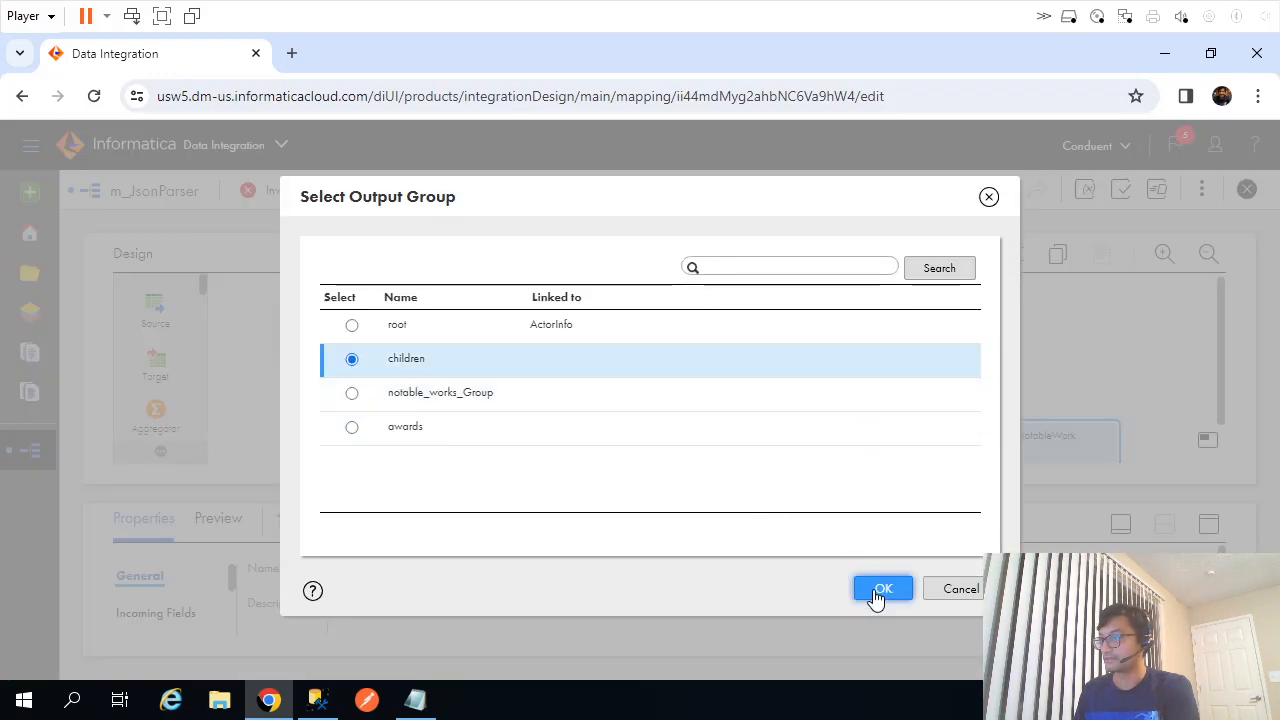
left_click_drag(795, 390, 836, 382)
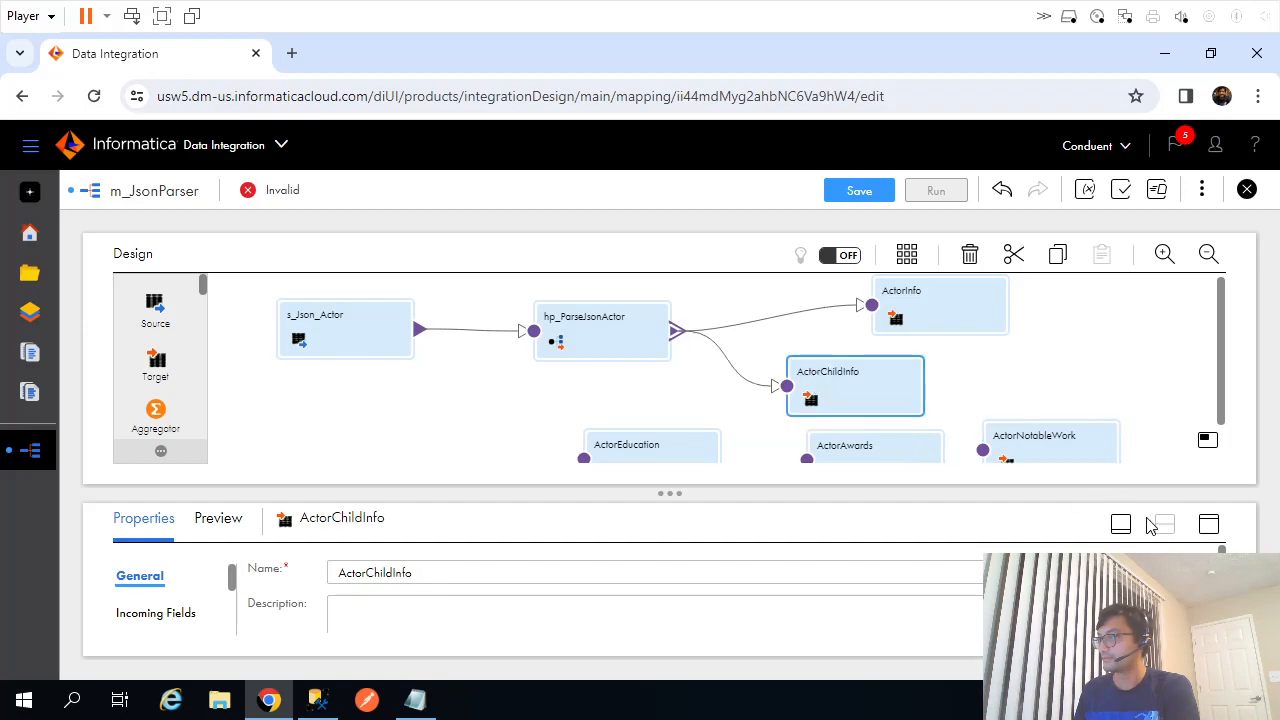
In ActorChildInfo, map FK_root to ActorId plus name, date_of_birth and occupation.
left_click(1207, 533)
left_click(143, 457)
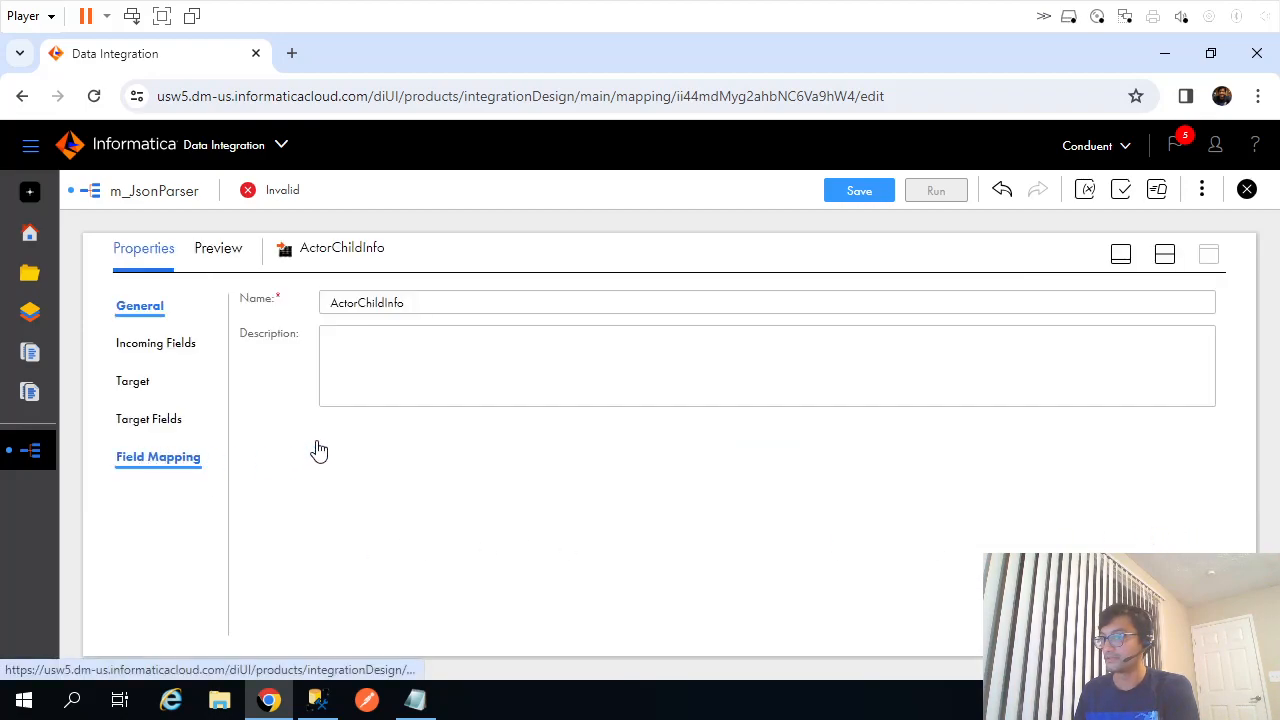
left_click_drag(277, 420, 676, 457)
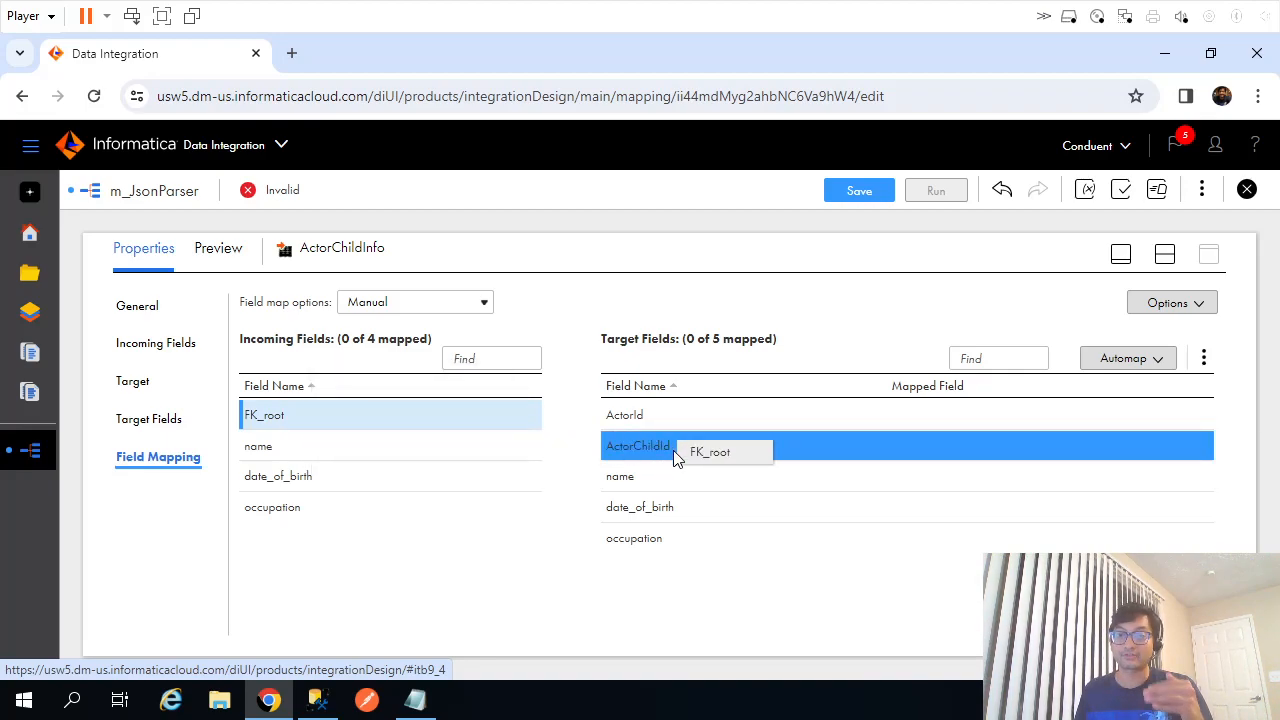
left_click_drag(673, 450, 688, 408)
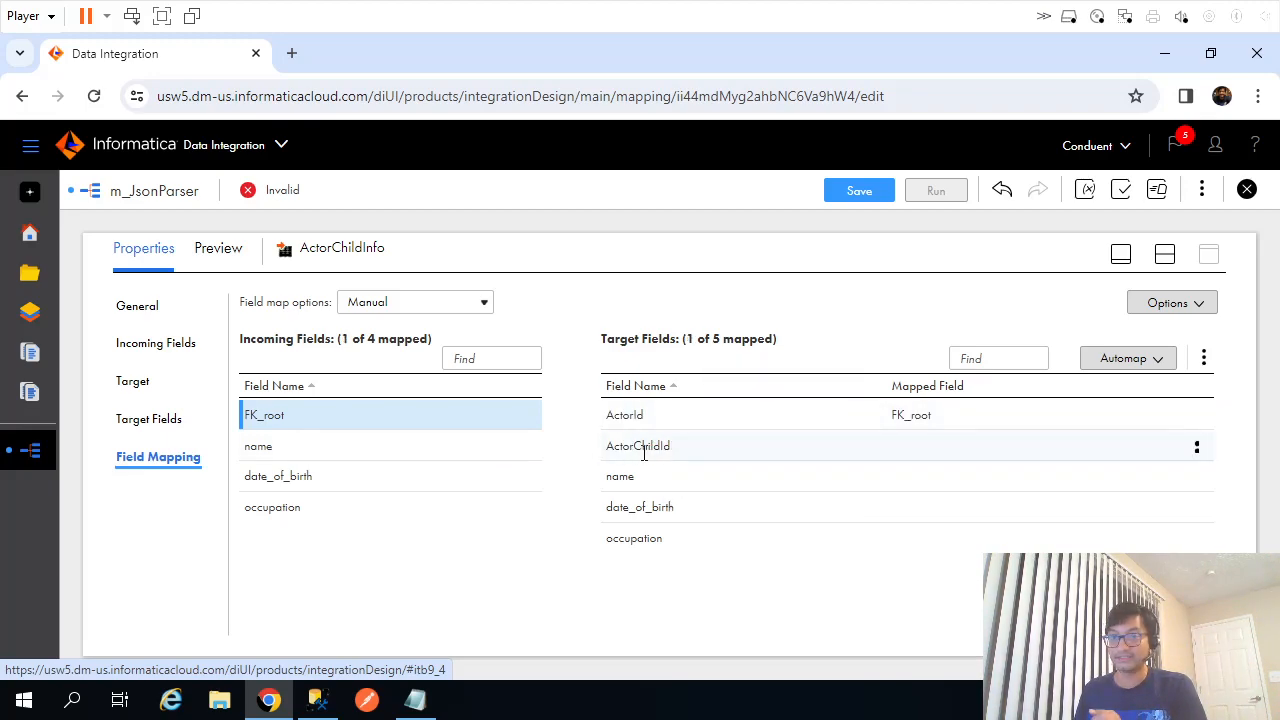
left_click_drag(290, 460, 708, 505)
left_click_drag(274, 505, 698, 557)
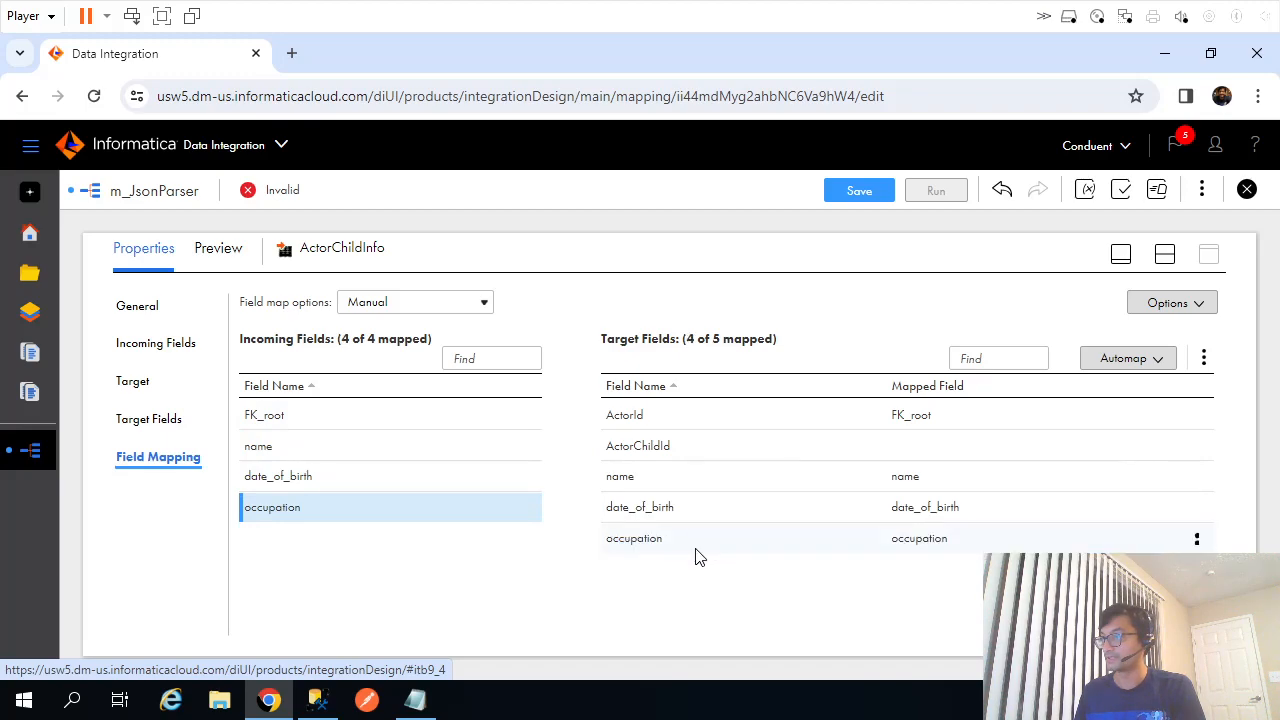
Look up the ActorNotableWork table name in SSMS and place that target on the canvas.
left_click(1165, 254)
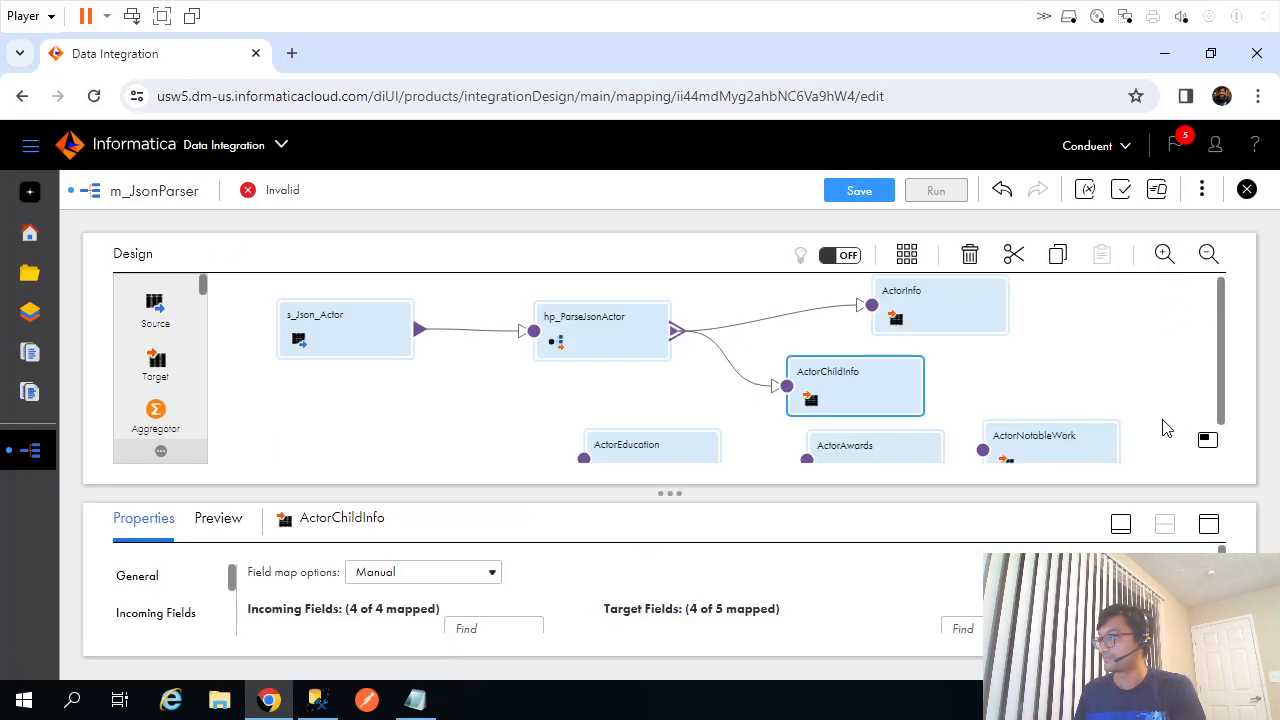
key("alt+Tab")
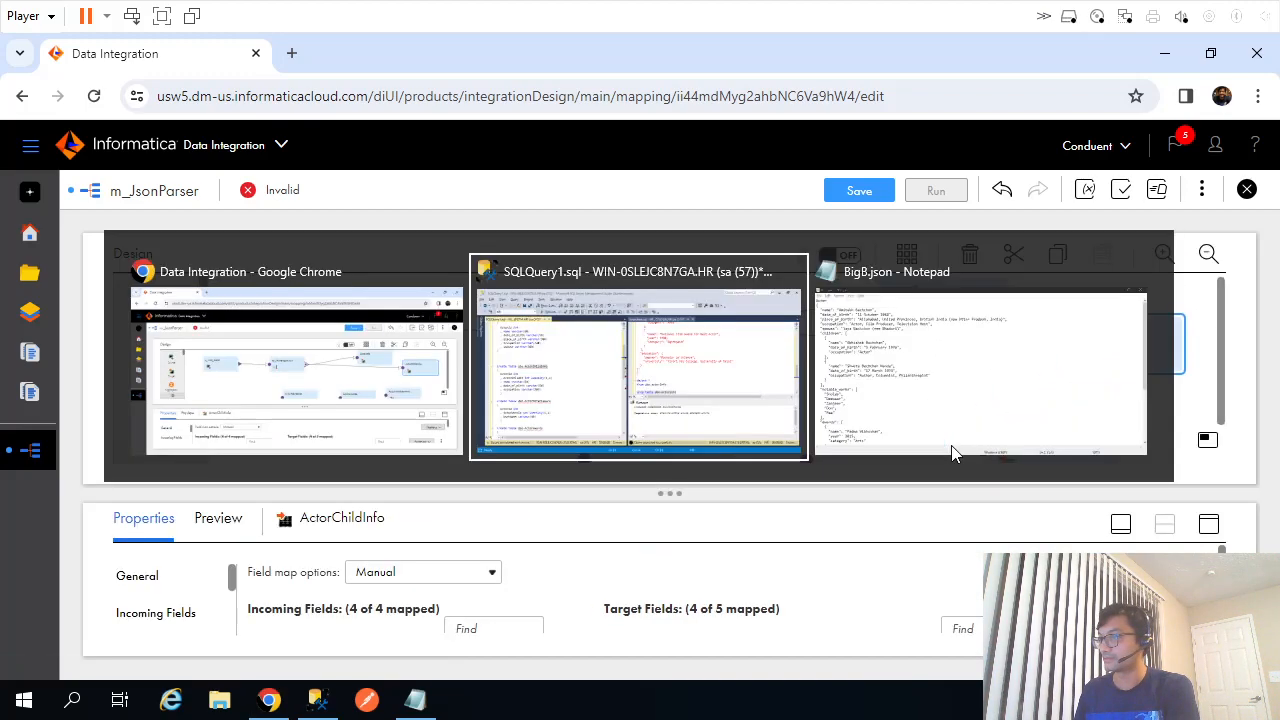
double_click(215, 480)
key("alt+Tab")
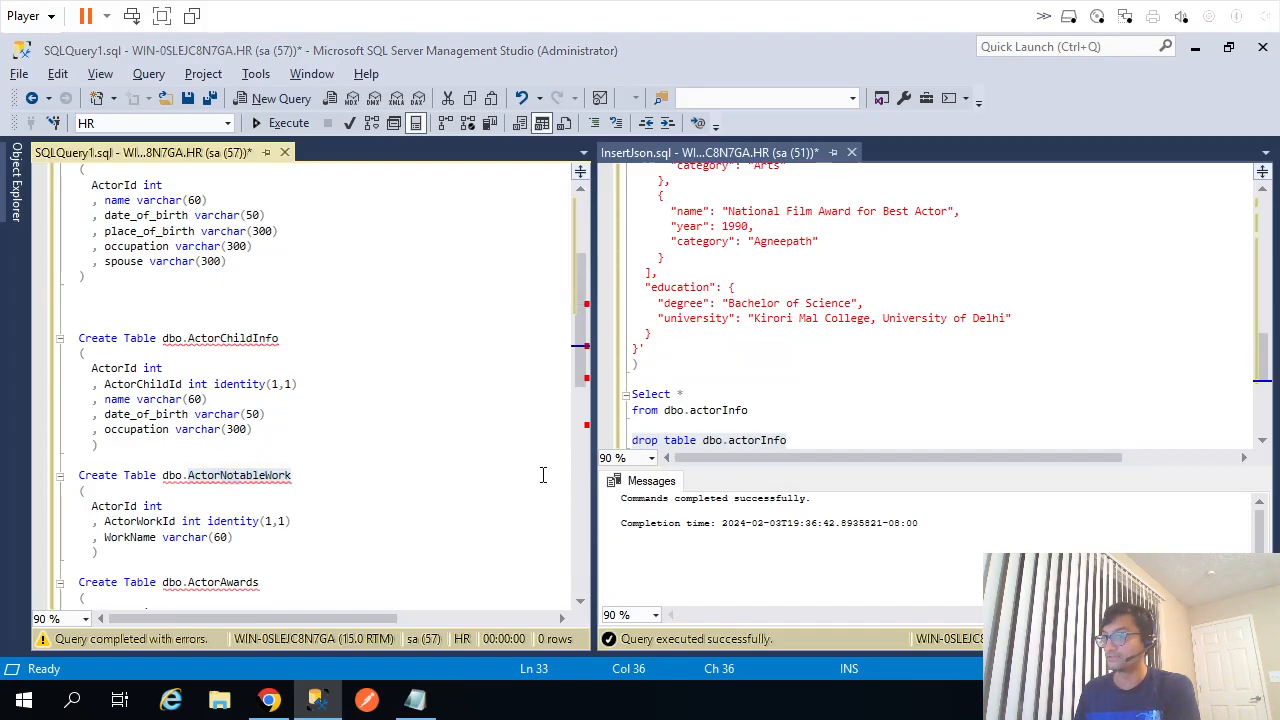
left_click_drag(997, 447, 848, 382)
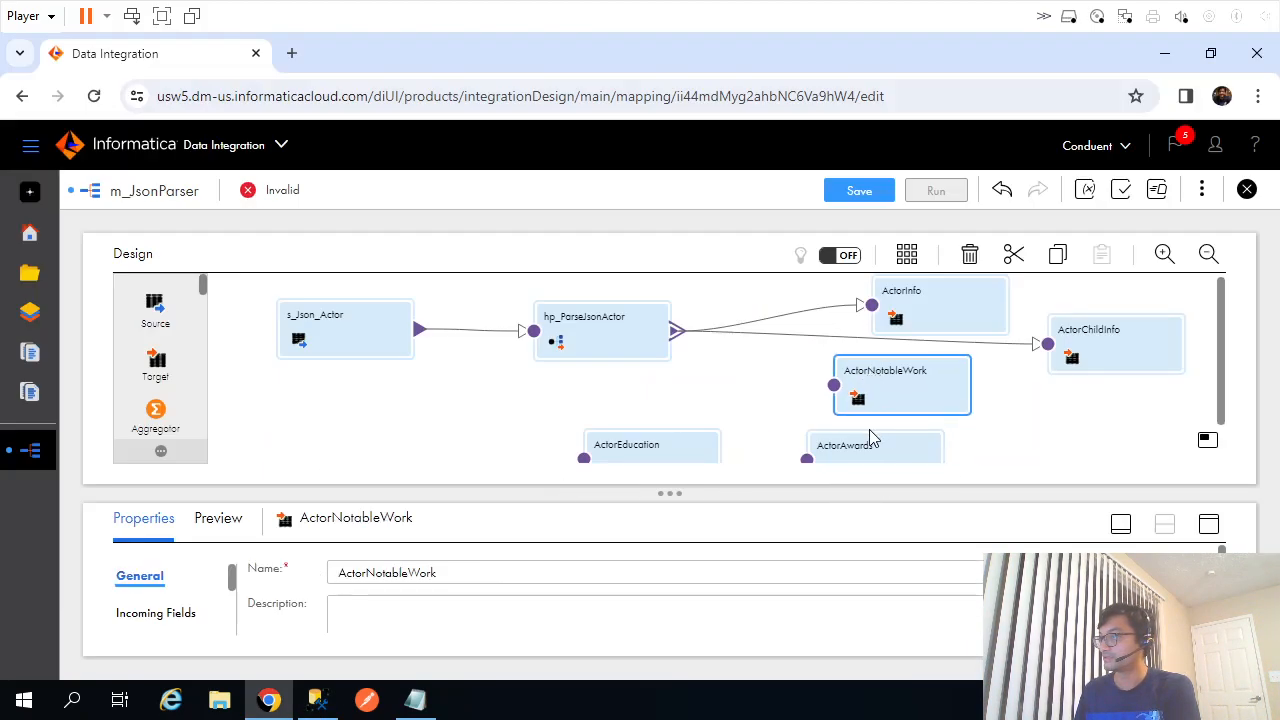
left_click_drag(869, 440, 947, 451)
left_click_drag(679, 332, 833, 388)
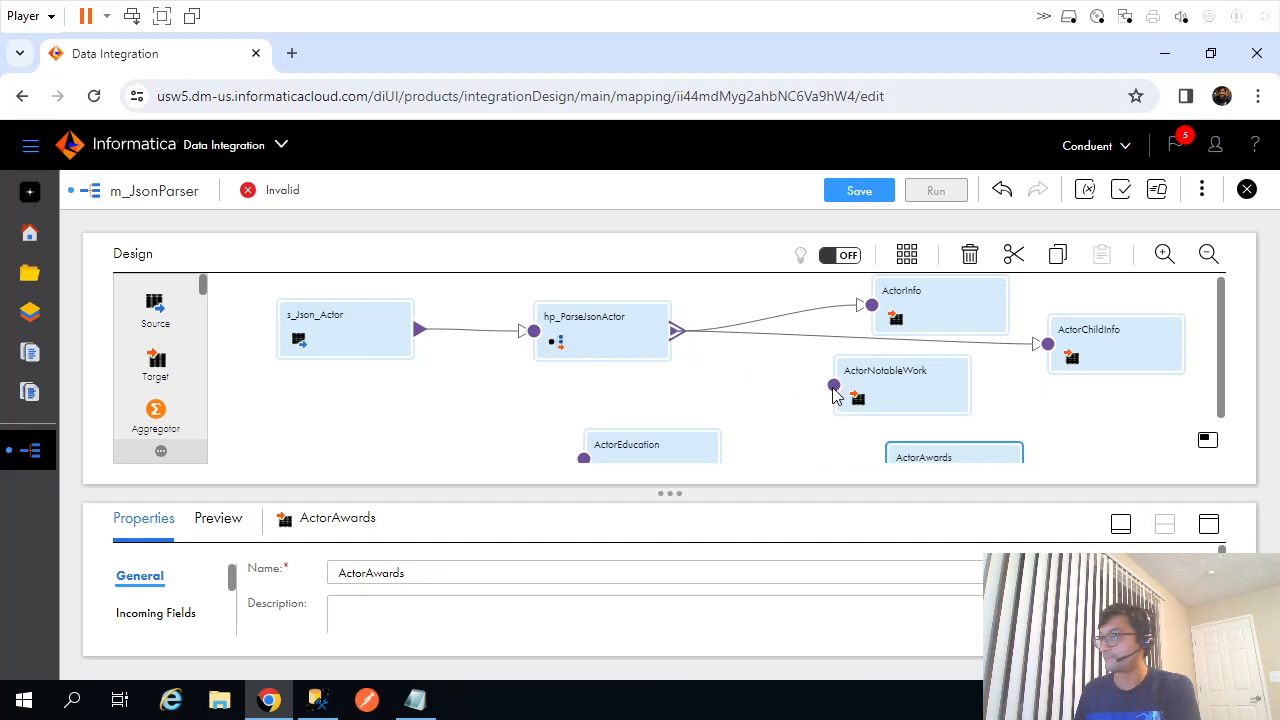
left_click_drag(677, 331, 834, 388)
left_click(352, 393)
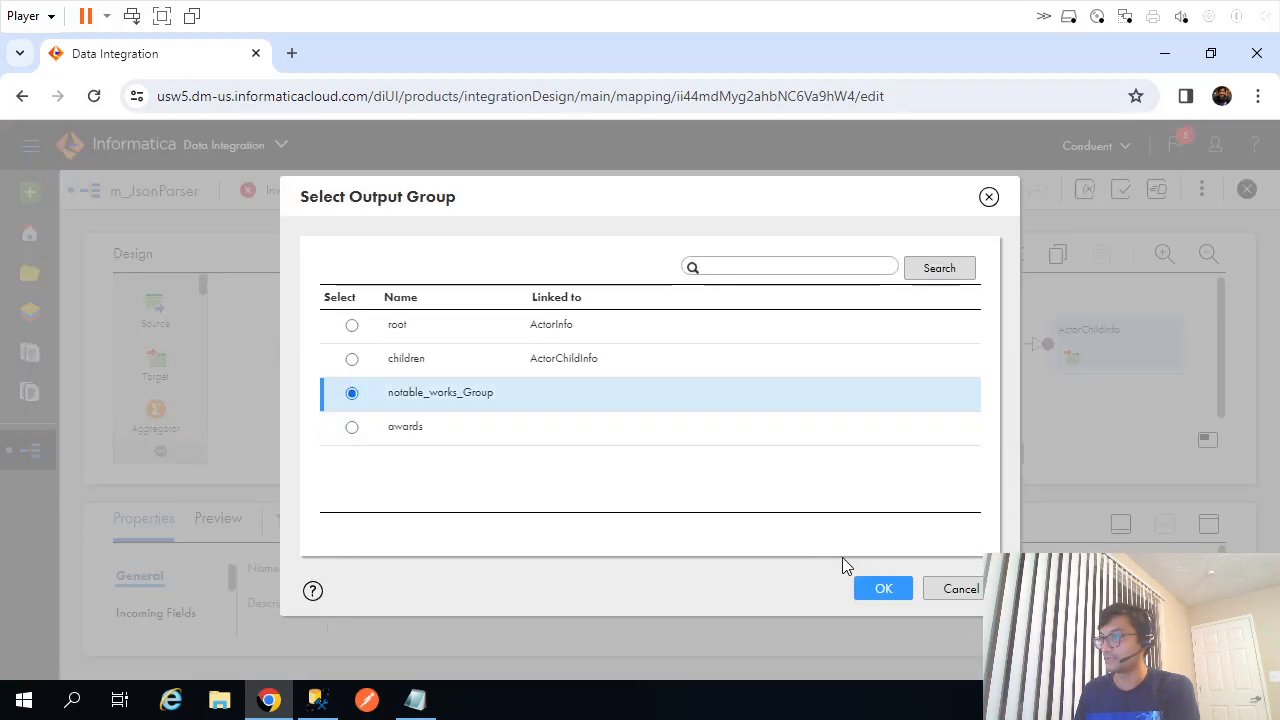
left_click(883, 590)
left_click(1208, 526)
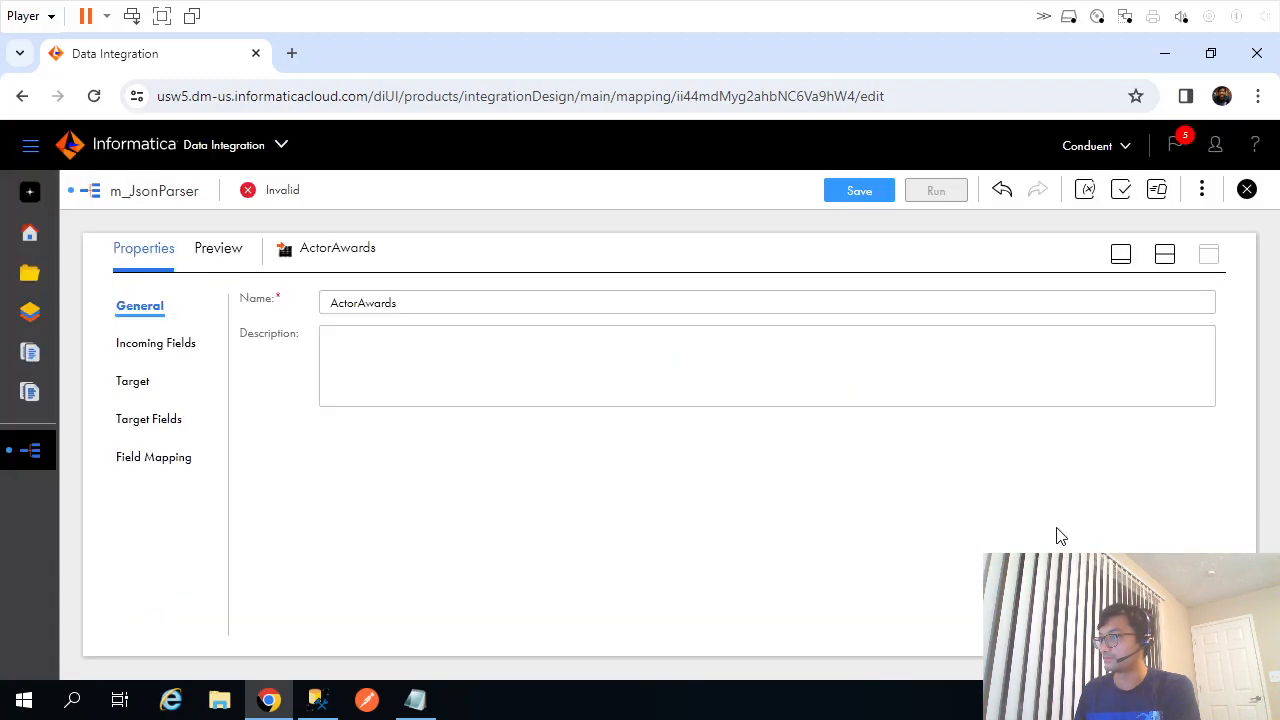
left_click(151, 346)
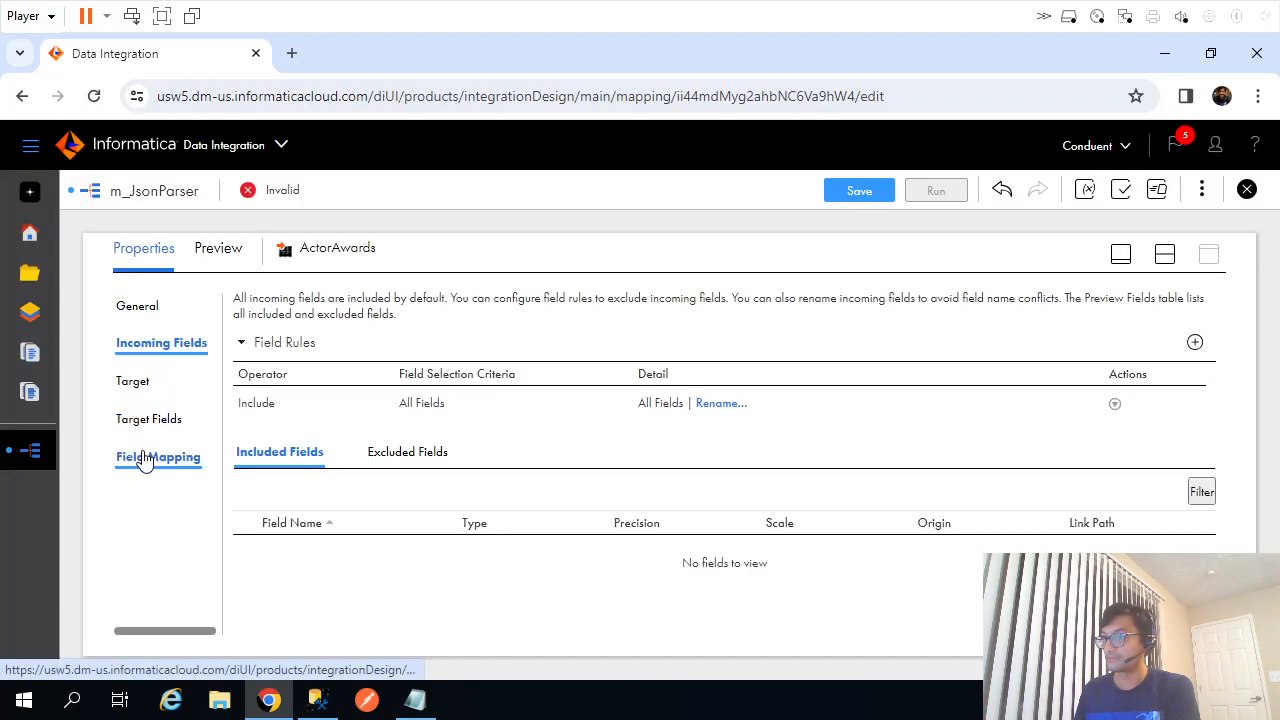
left_click(157, 460)
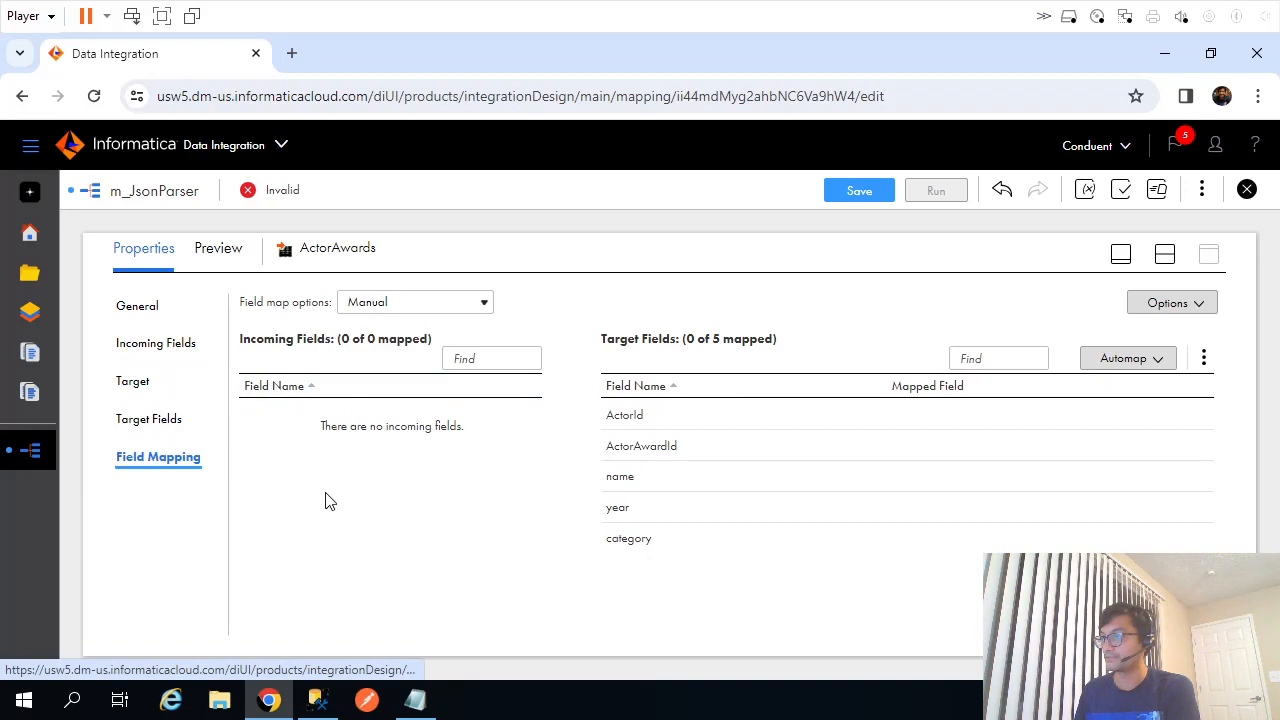
left_click(145, 345)
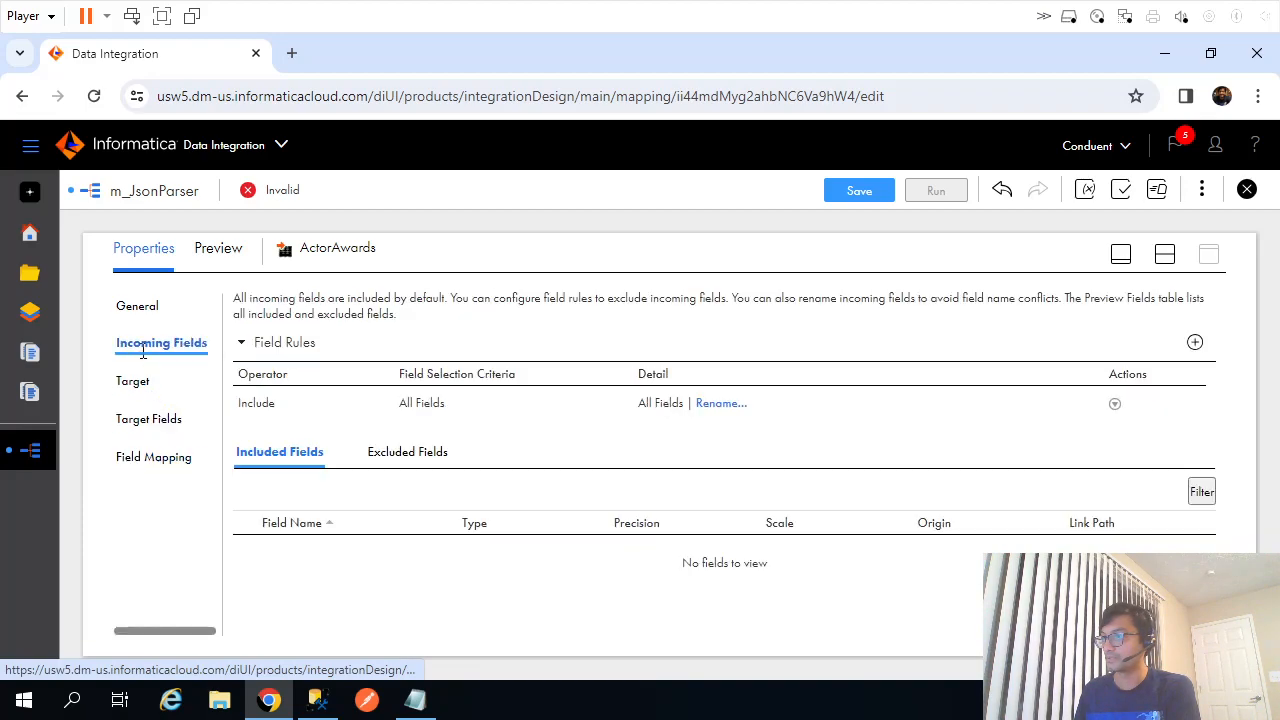
left_click(1165, 255)
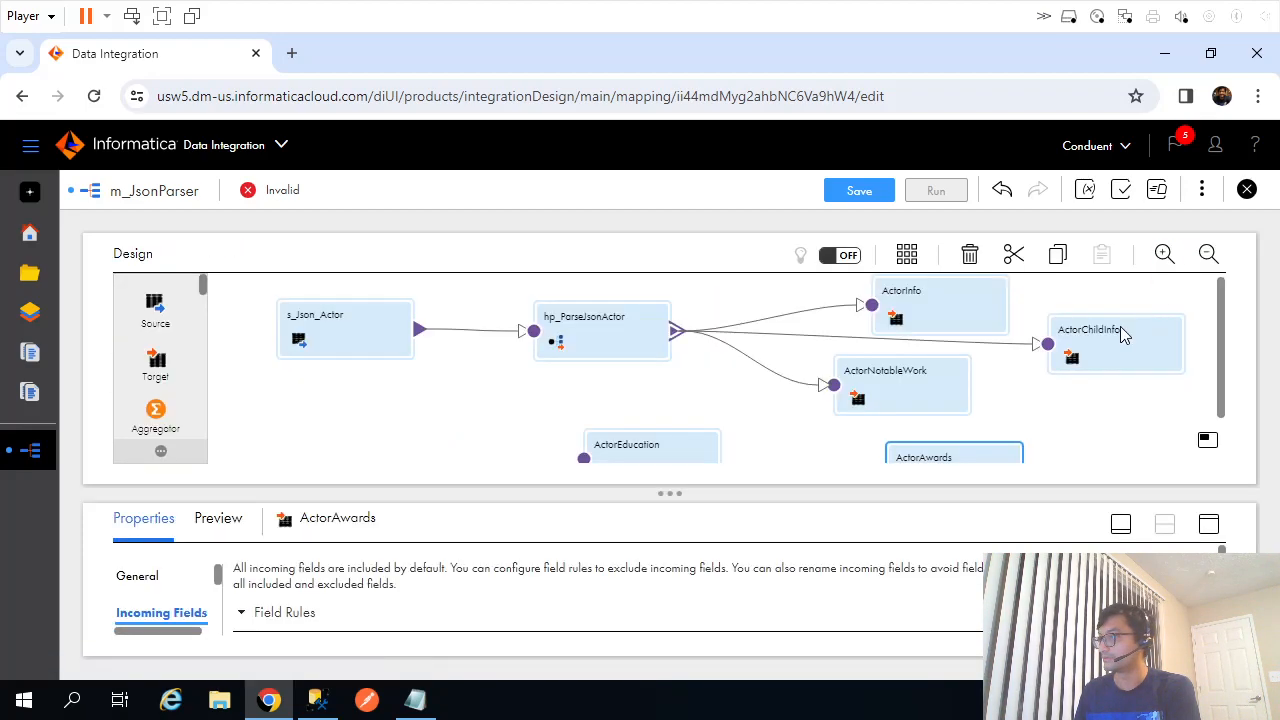
left_click_drag(895, 403, 919, 401)
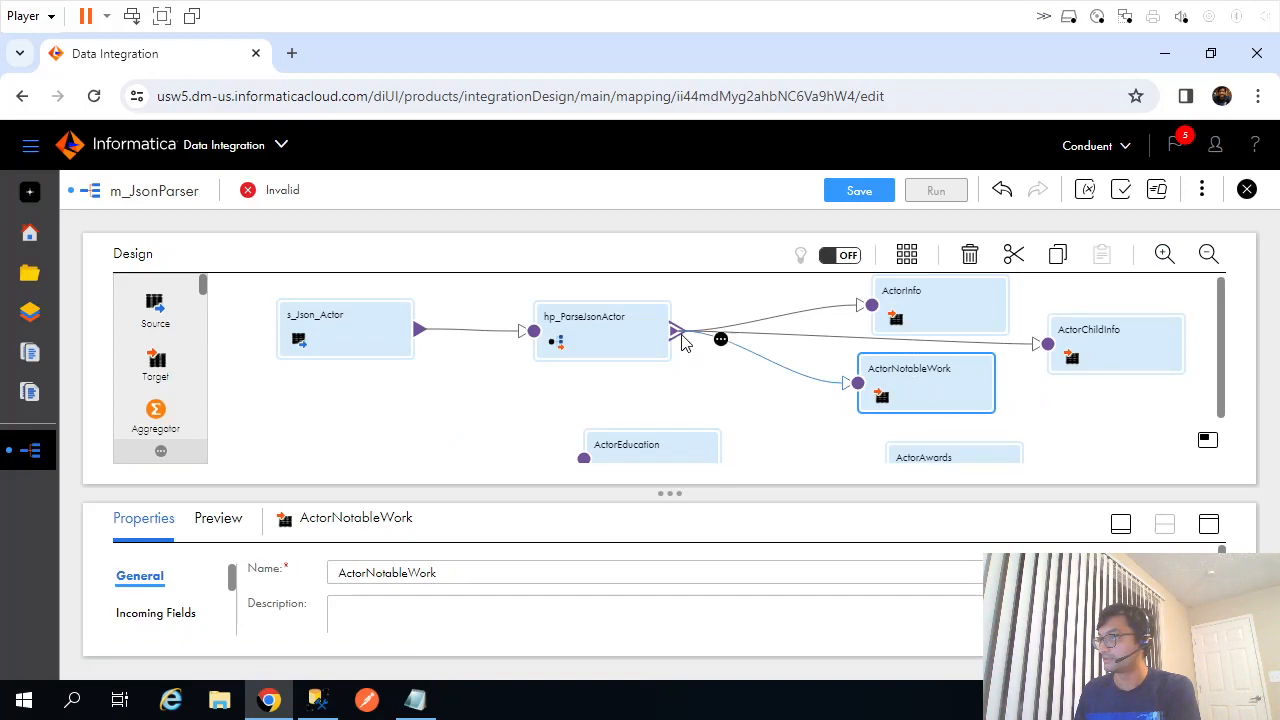
left_click(826, 387)
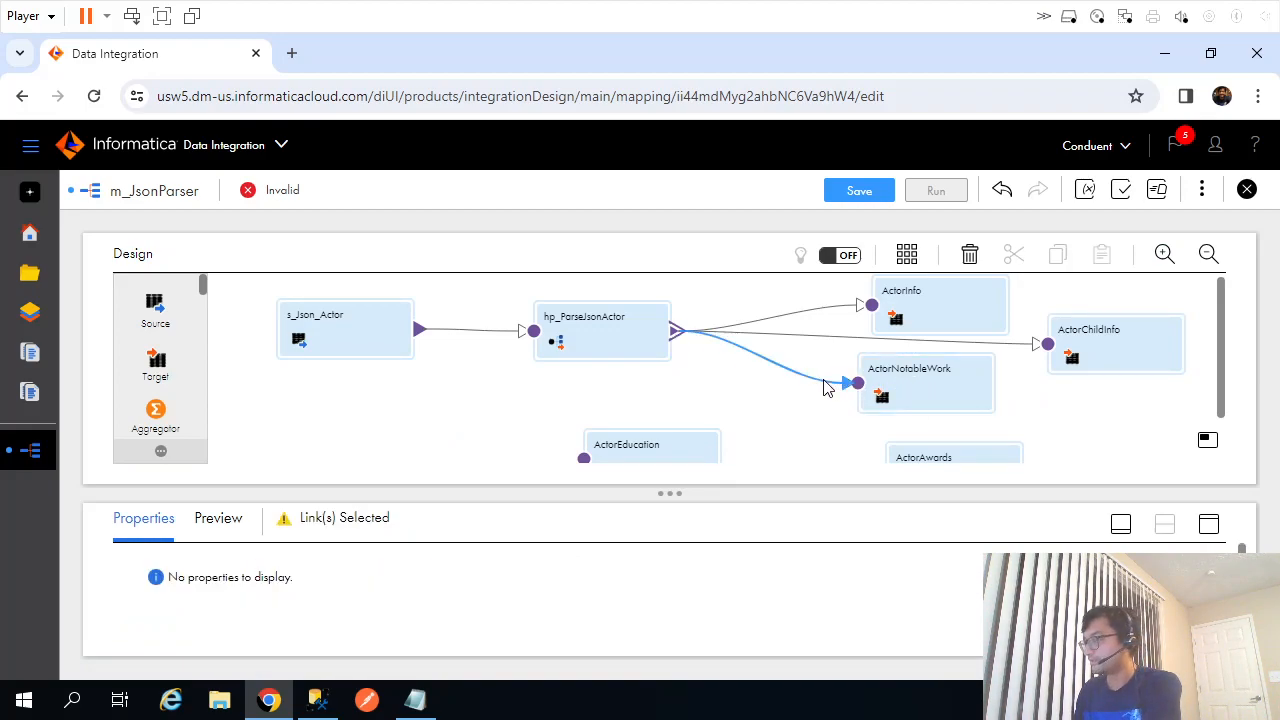
key("Delete")
left_click_drag(677, 330, 790, 389)
Inspect hp_ParseJsonActor's Field Mapping, expanding root, notable_worksArray and notable_works_Group.
left_click(620, 333)
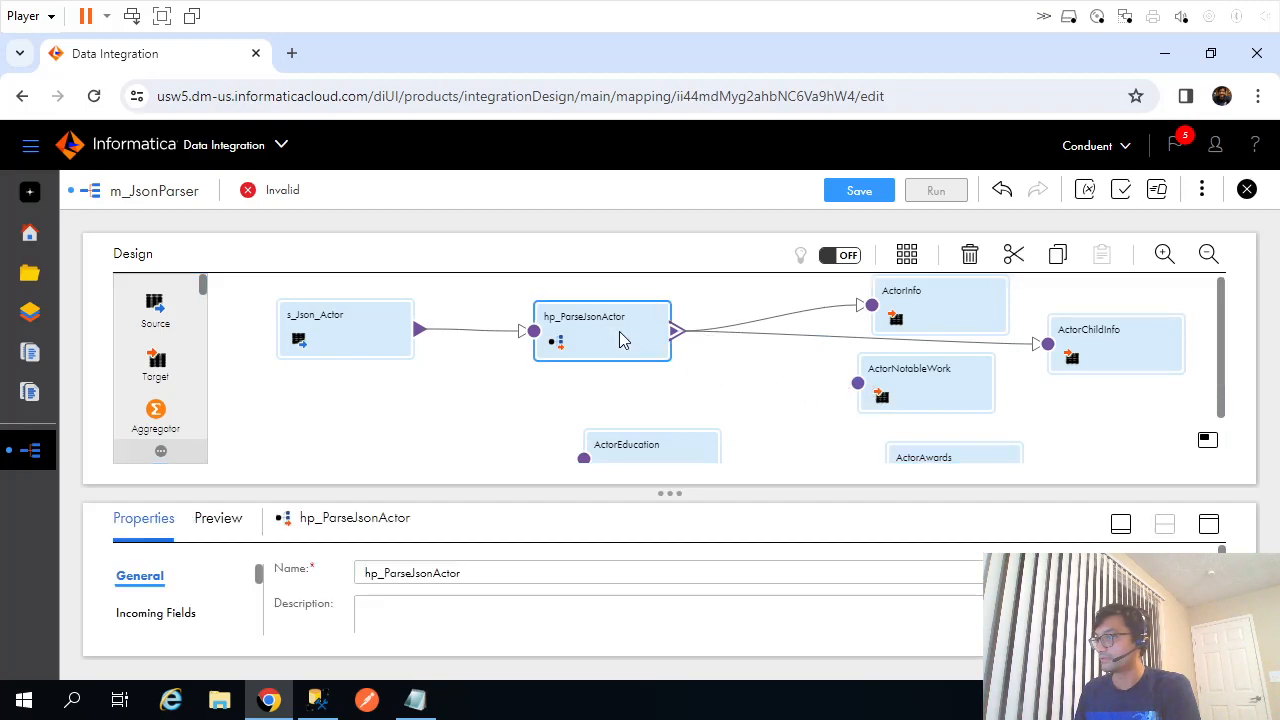
left_click(1208, 524)
left_click(160, 419)
left_click(154, 460)
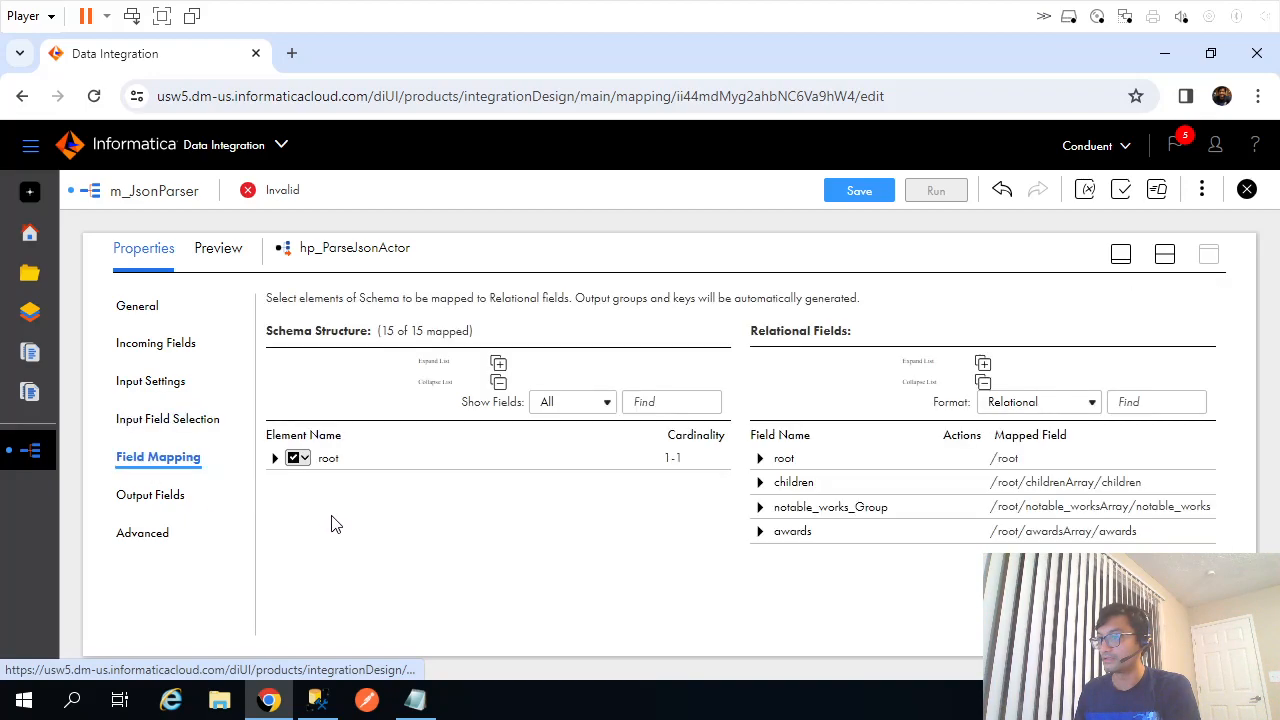
left_click(275, 459)
scroll(346, 529, "down", 1)
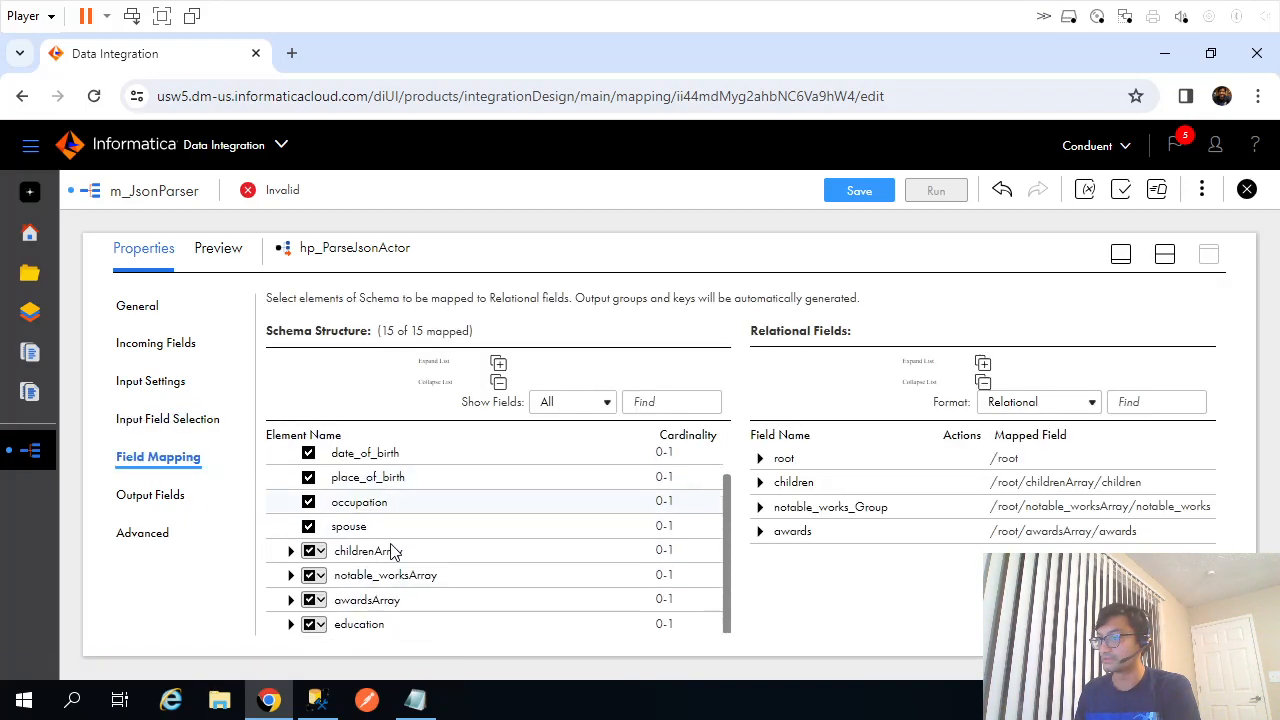
left_click(291, 576)
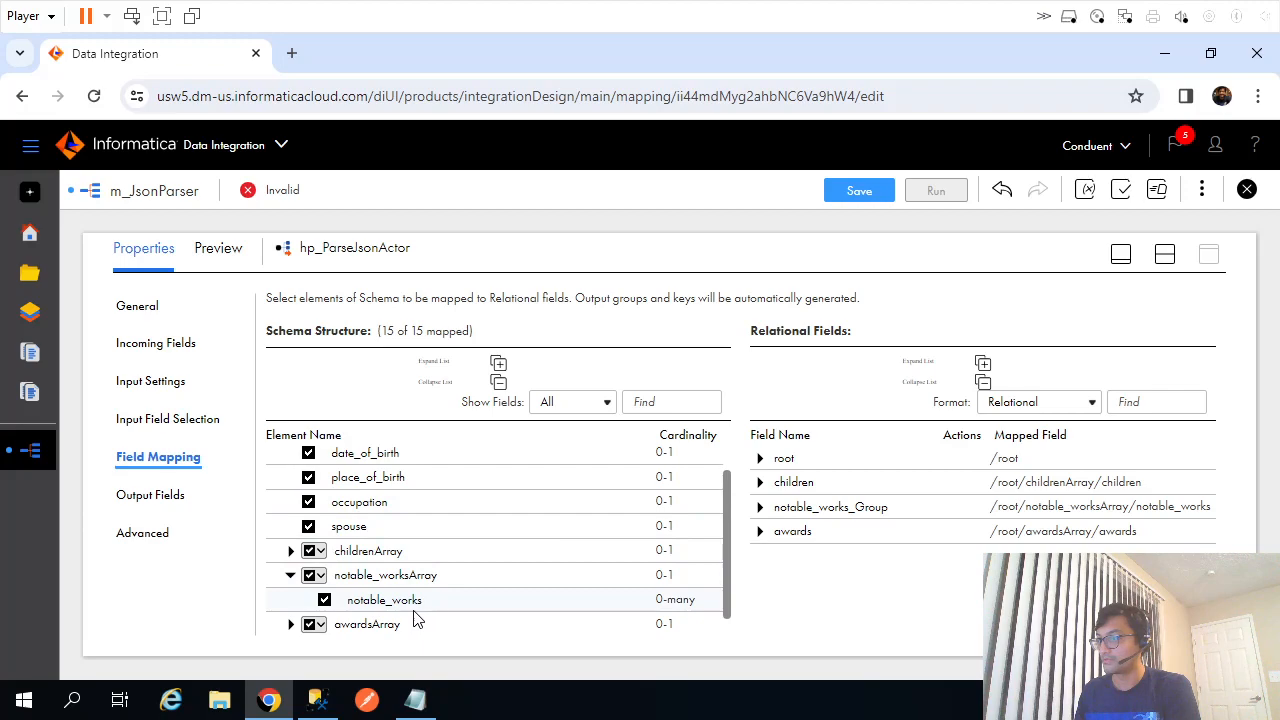
left_click(759, 507)
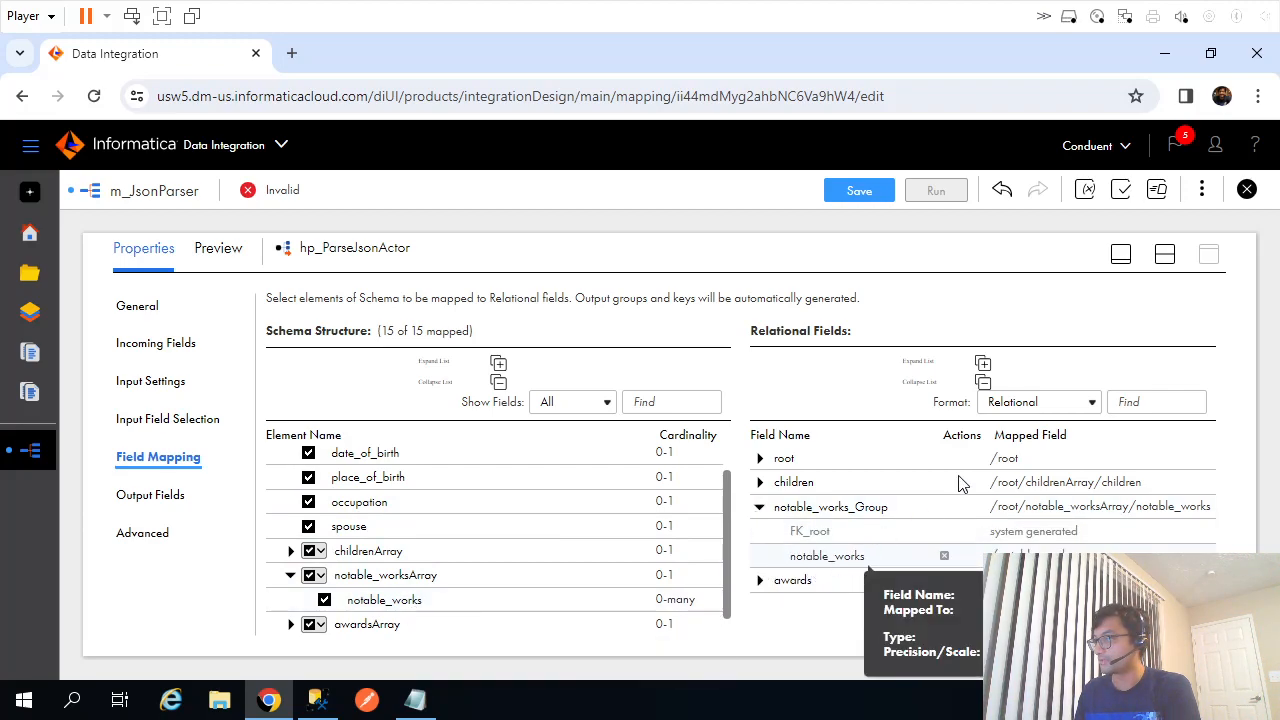
Link the parser's notable_works_Group output to the ActorNotableWork target.
left_click(1164, 254)
left_click_drag(677, 340, 858, 383)
left_click(353, 396)
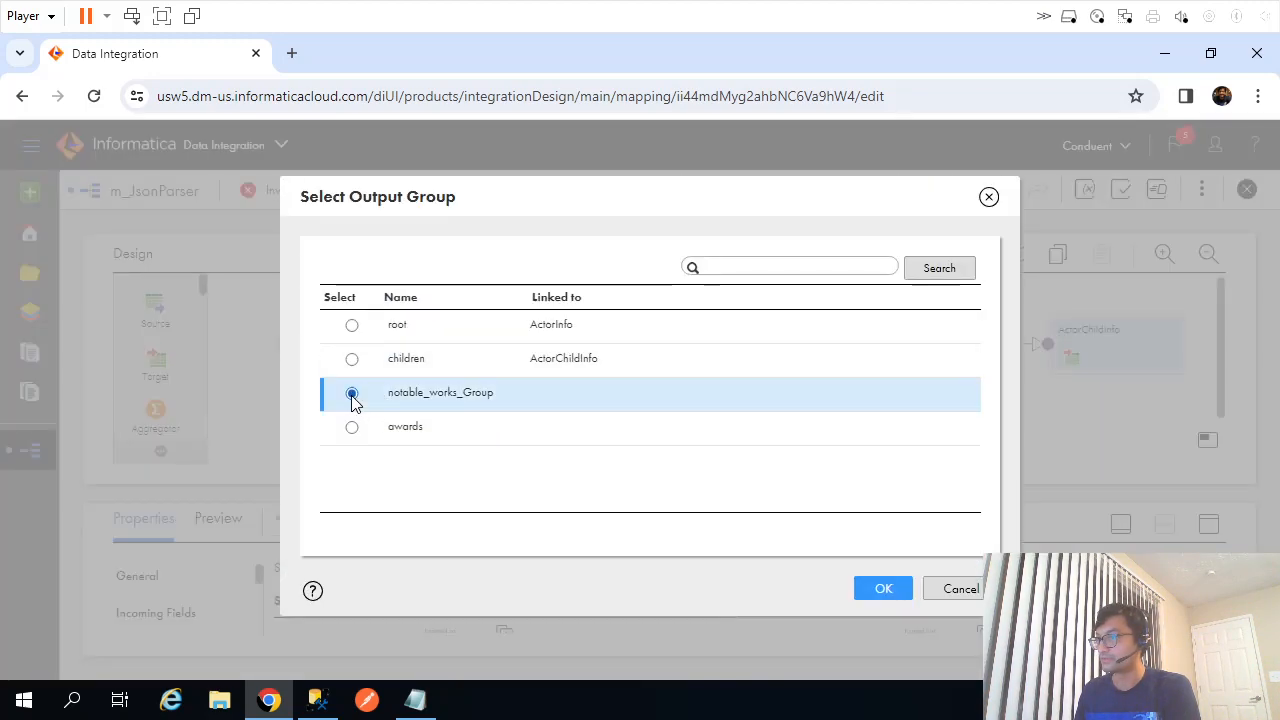
left_click(874, 591)
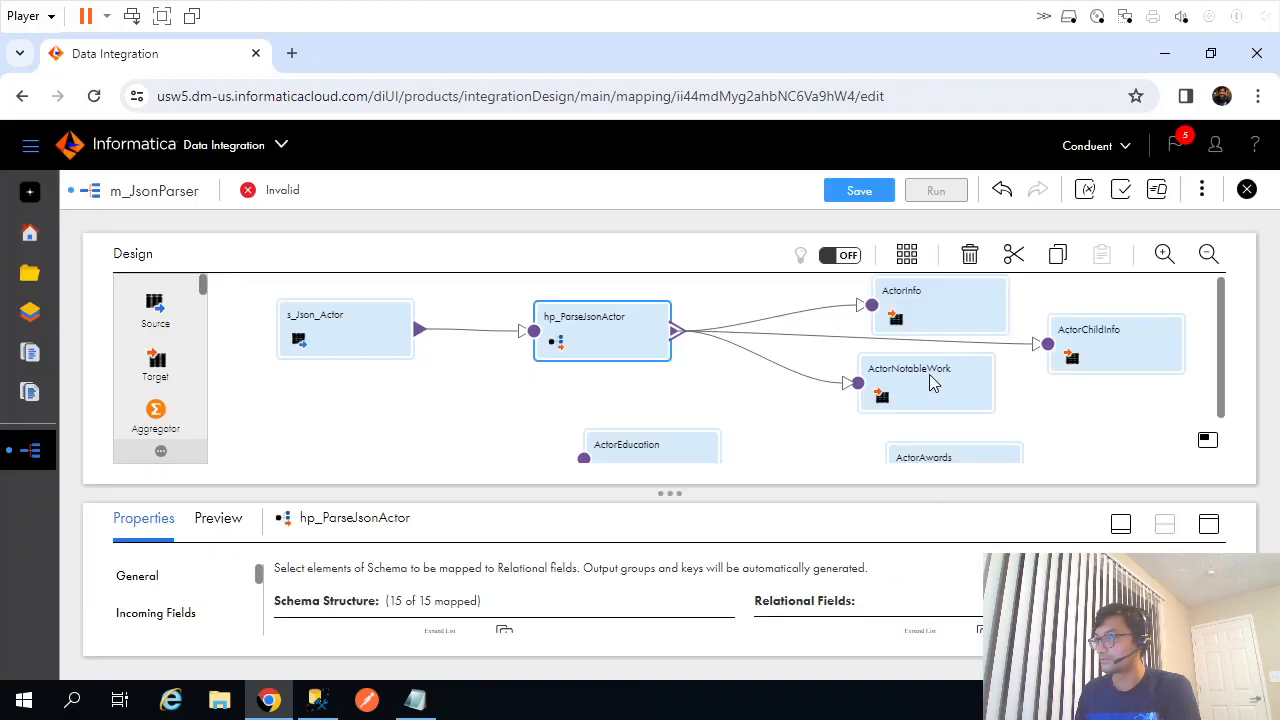
left_click(928, 373)
In ActorNotableWork, map notable_works to WorkName and FK_root to ActorId, then save.
left_click(1209, 527)
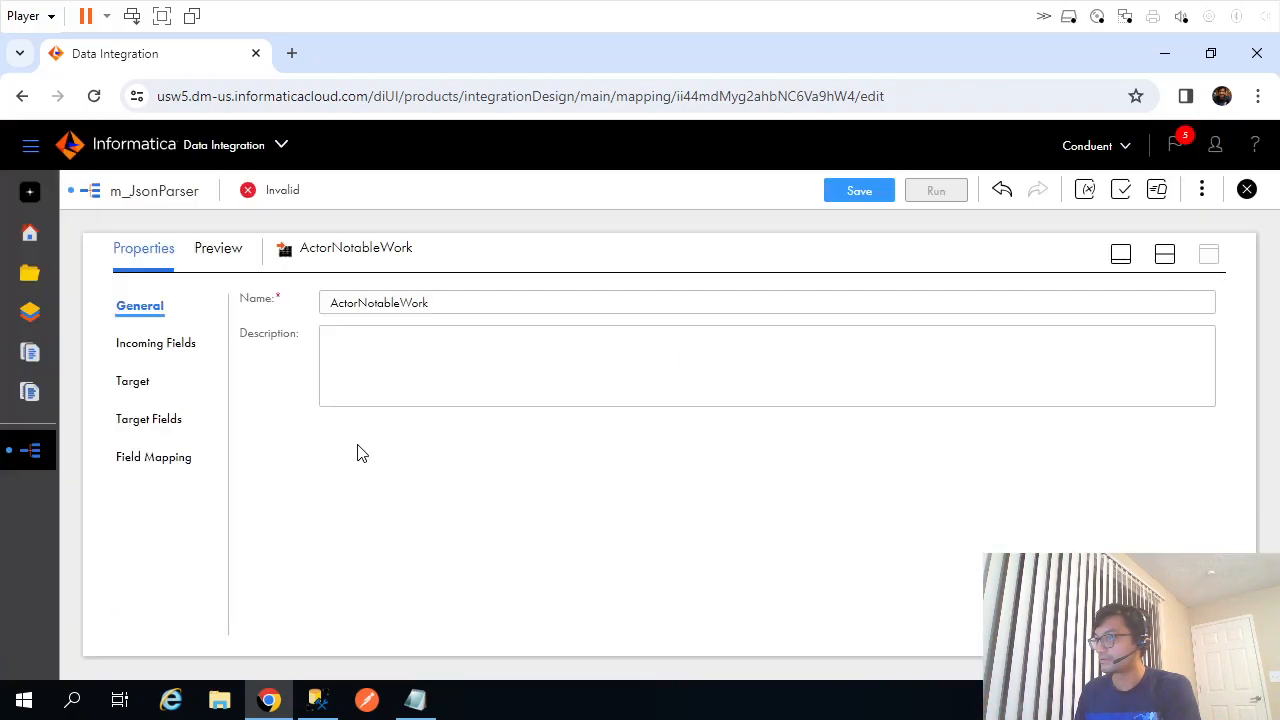
left_click(147, 345)
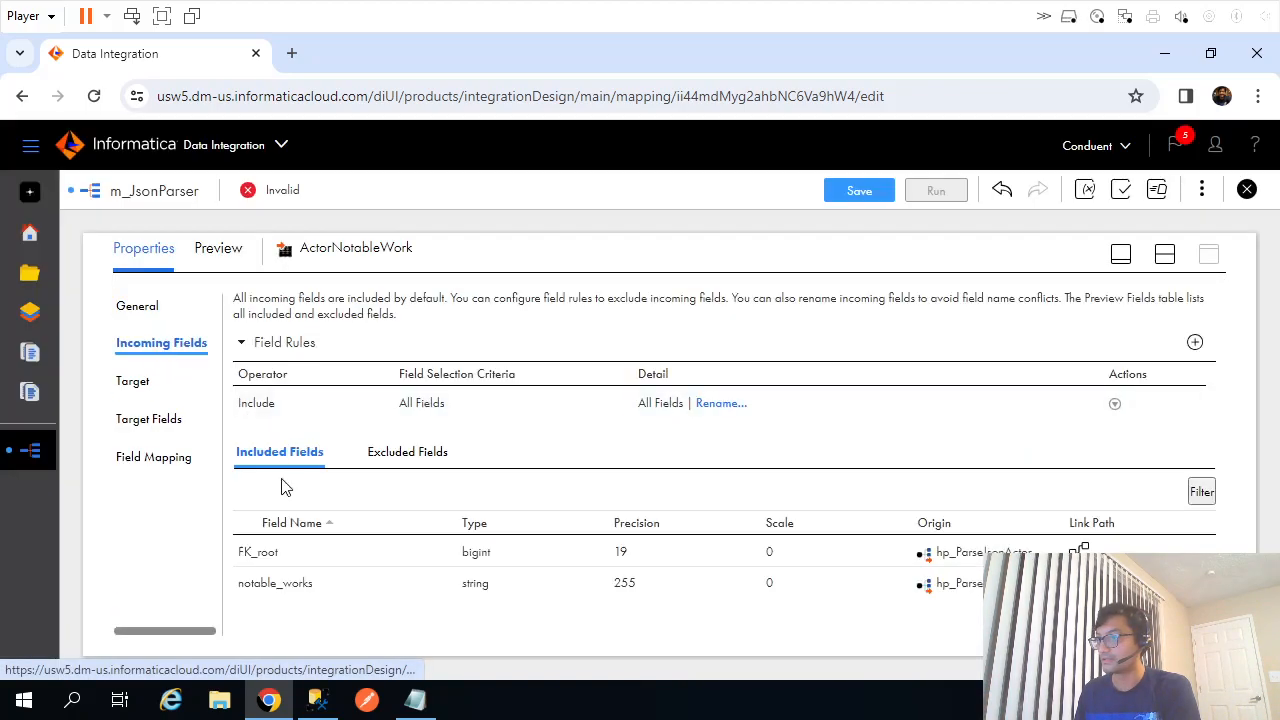
left_click(137, 386)
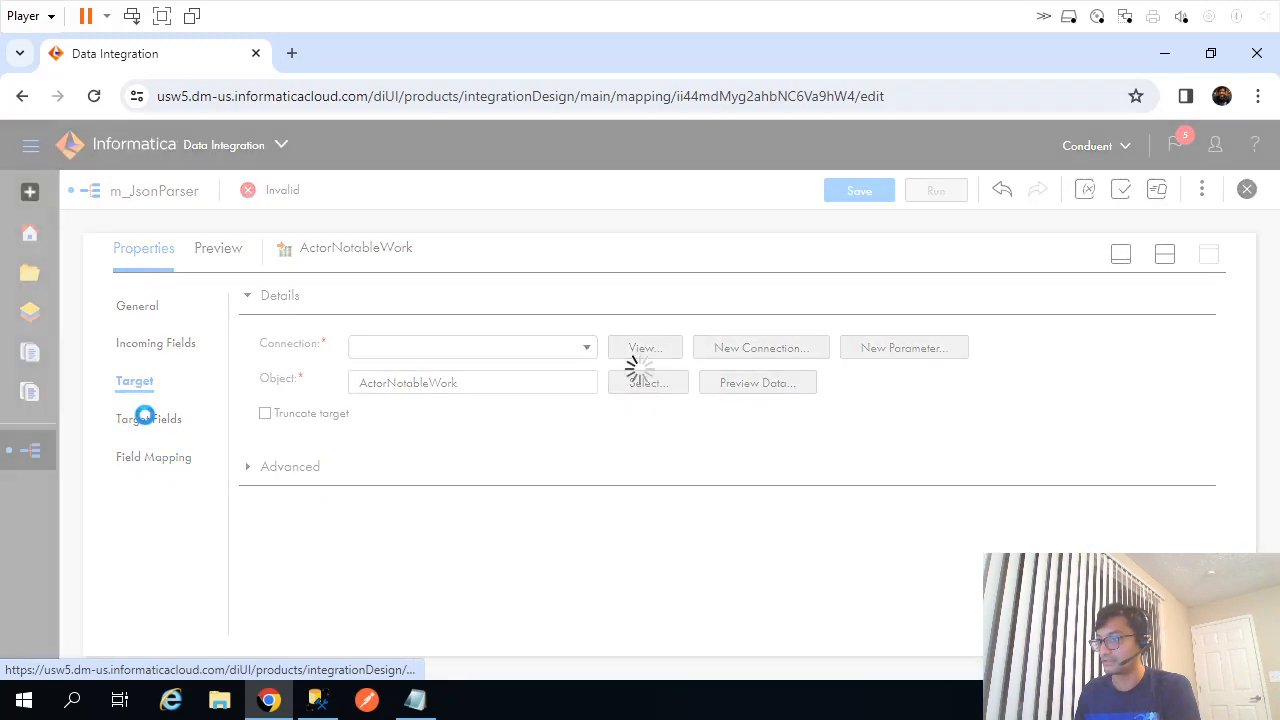
left_click(147, 423)
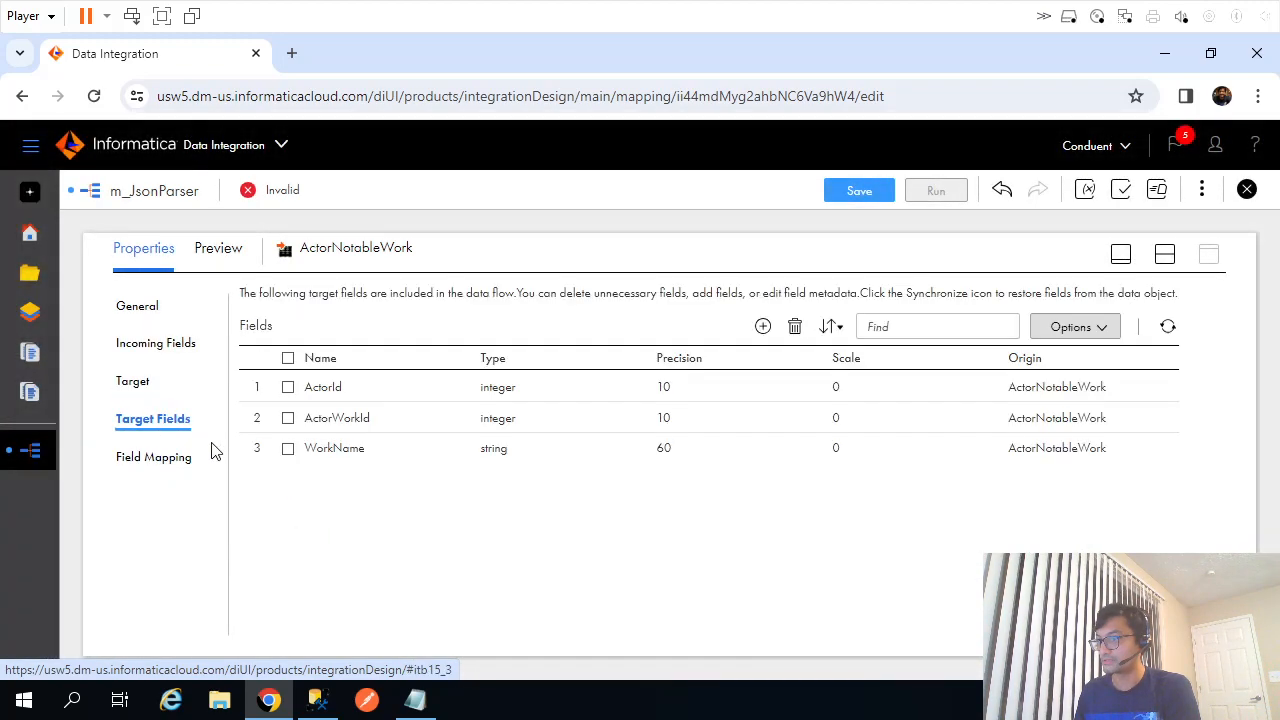
left_click(166, 468)
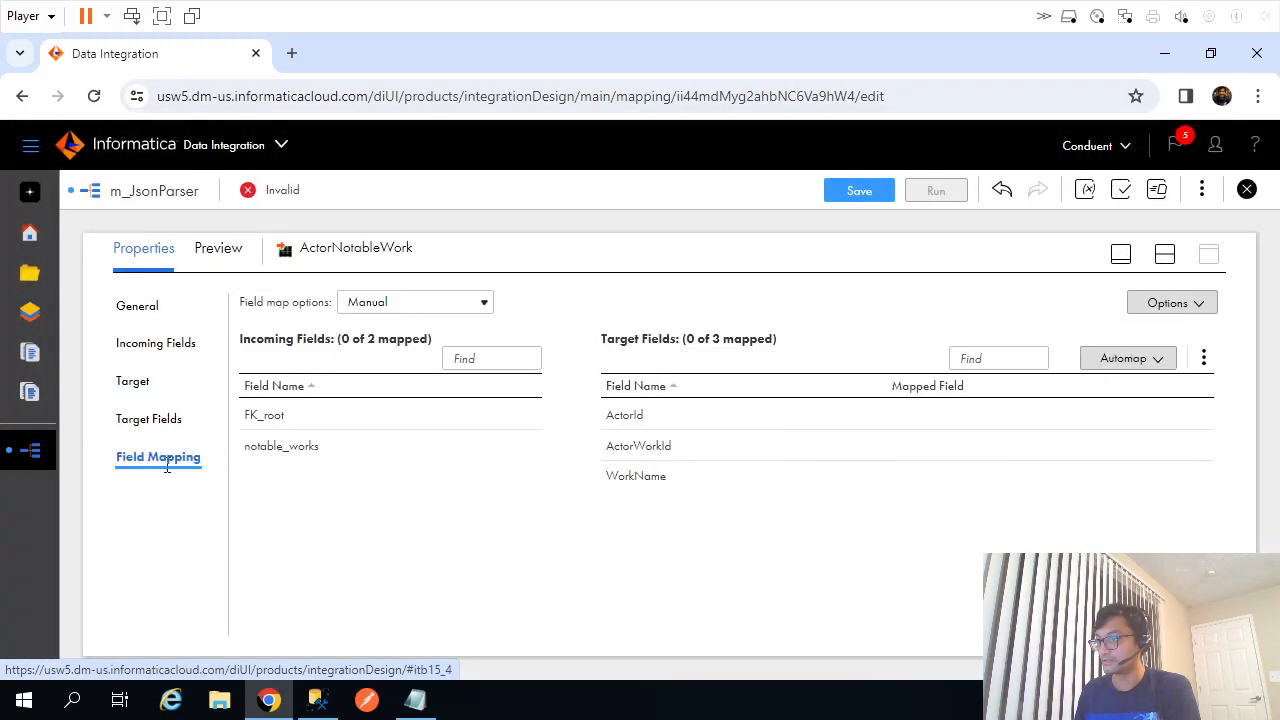
left_click_drag(289, 452, 712, 481)
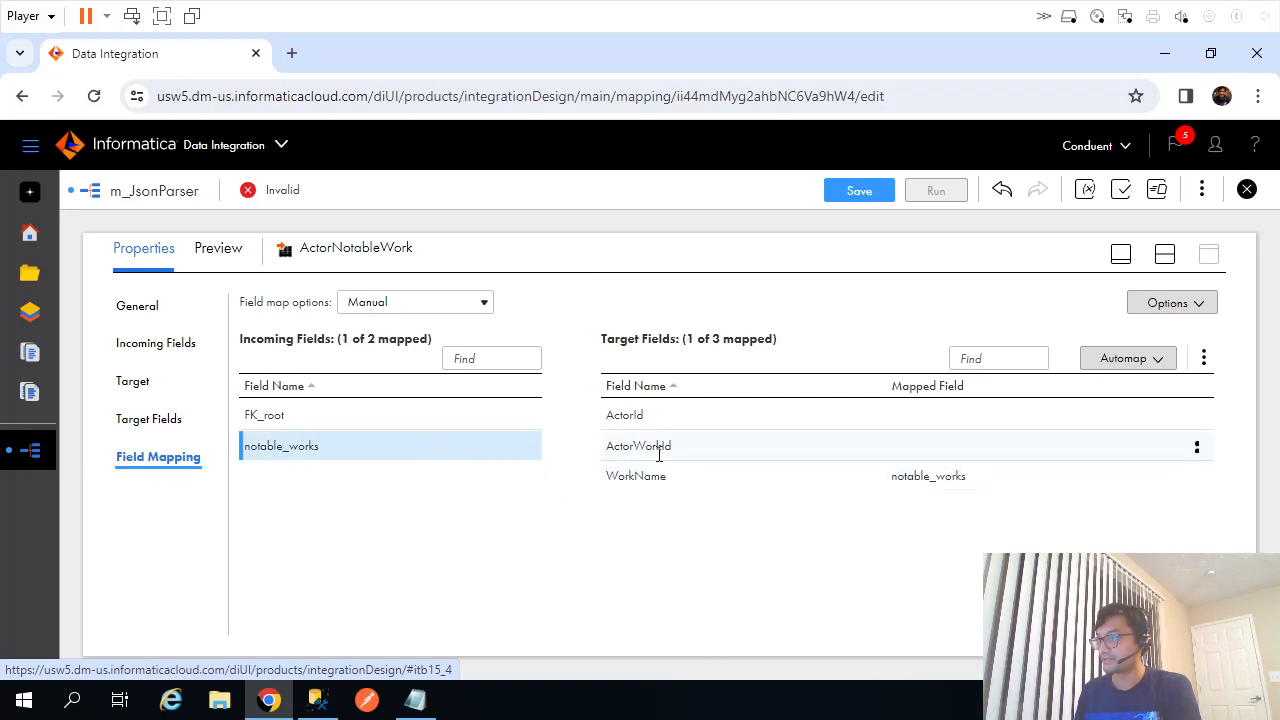
left_click_drag(268, 415, 724, 436)
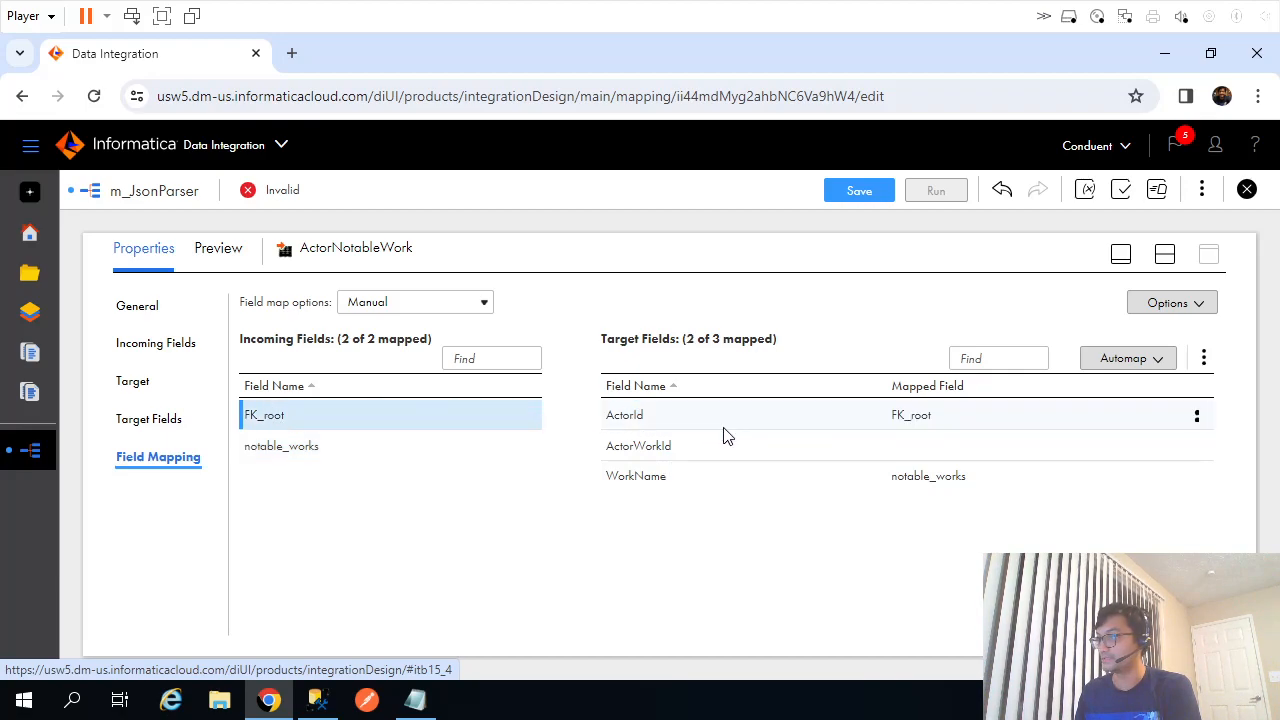
left_click(860, 192)
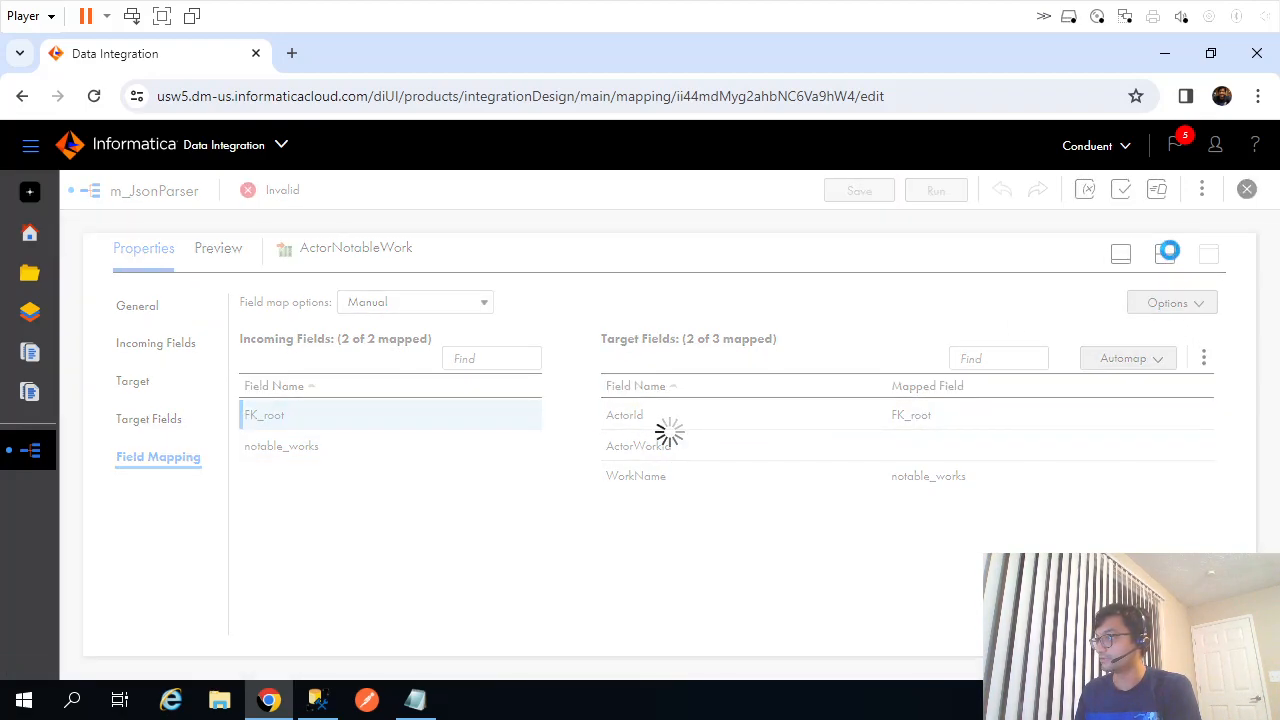
Look up the ActorAwards table name in SSMS, then return to the design canvas.
left_click(320, 697)
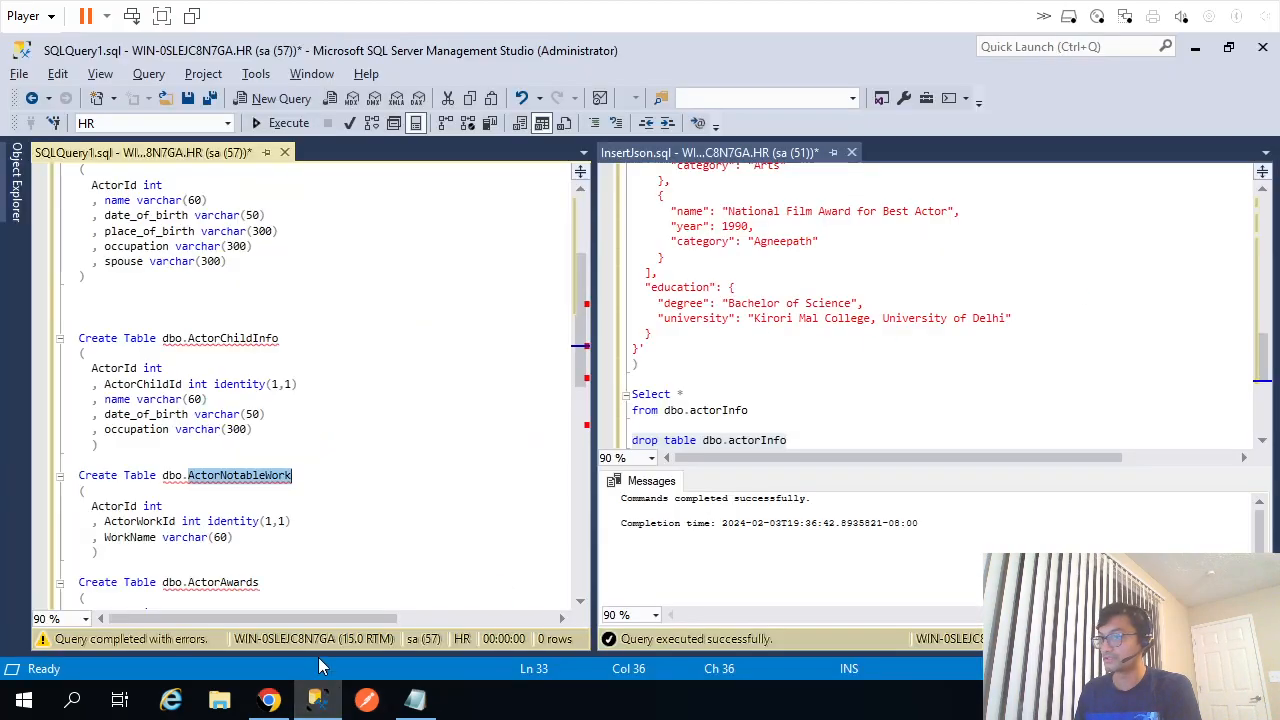
scroll(290, 519, "down", 3)
double_click(223, 450)
key("alt+Tab")
left_click(1165, 260)
Arrange ActorAwards and ActorNotableWork, then link the parser's awards output group to ActorAwards.
left_click_drag(962, 460, 752, 422)
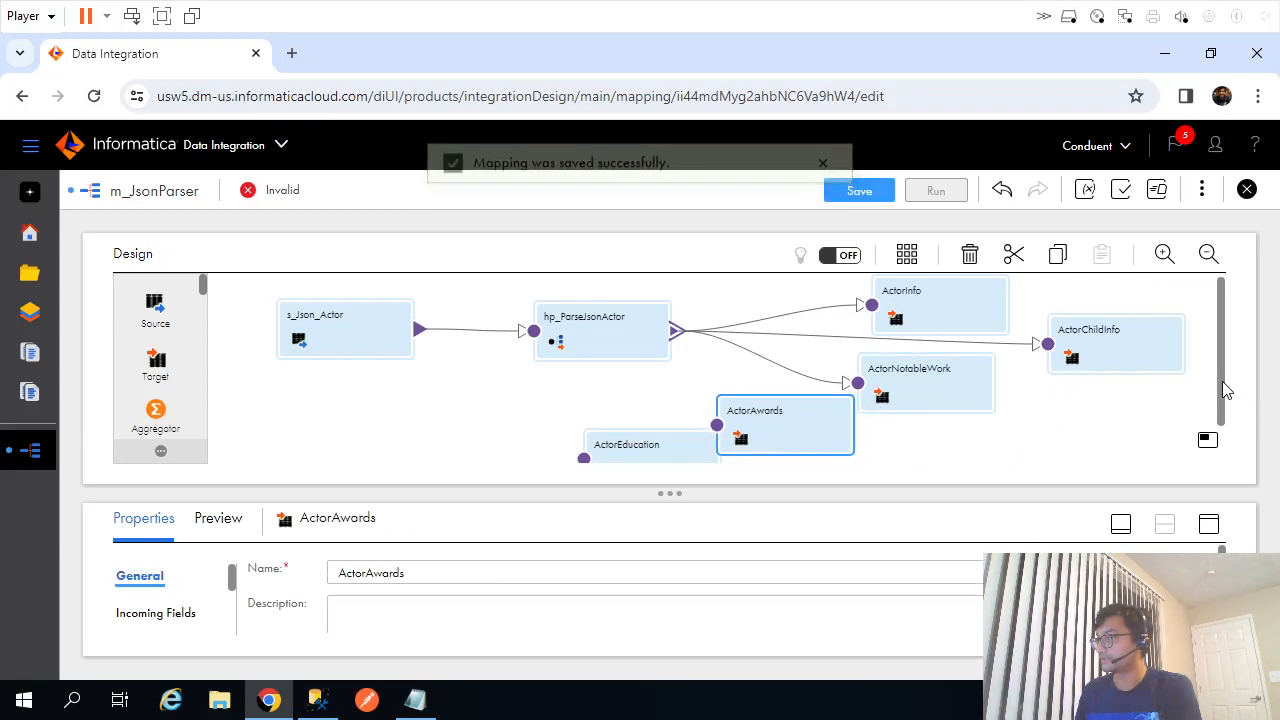
left_click_drag(1222, 382, 1189, 413)
left_click_drag(920, 353, 1111, 407)
left_click_drag(771, 391, 836, 391)
left_click_drag(676, 296, 784, 386)
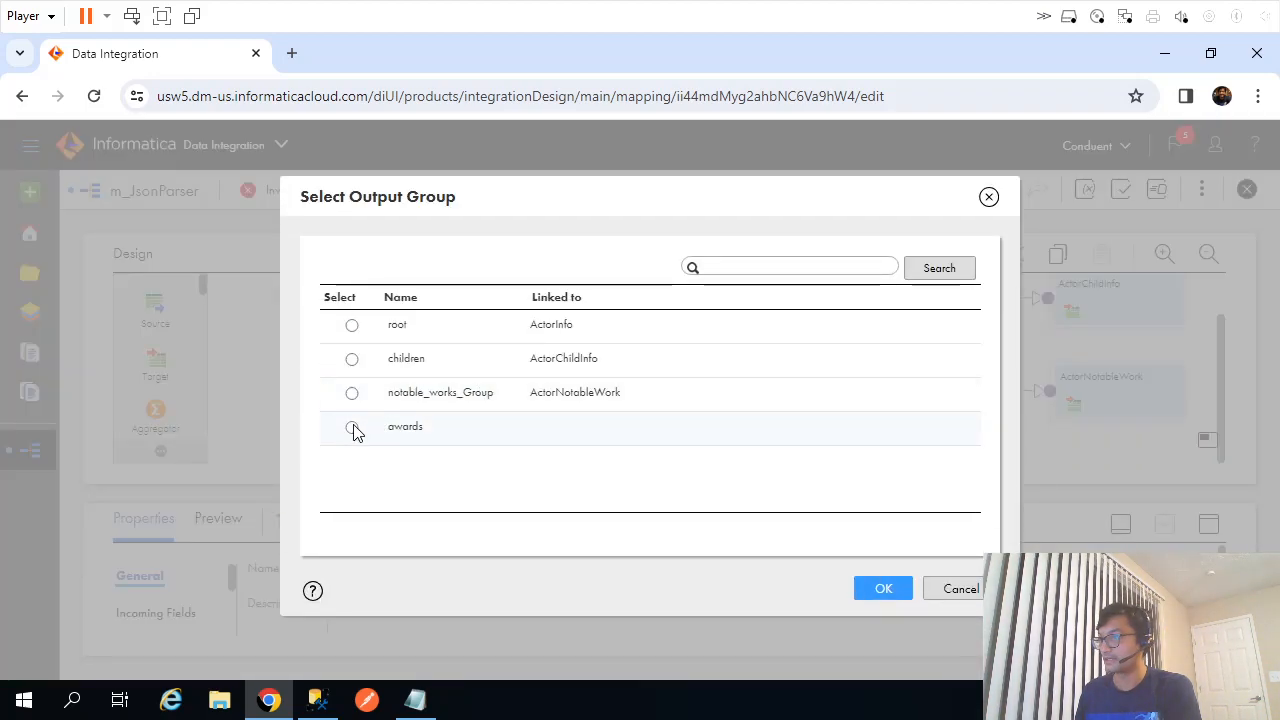
left_click(352, 428)
left_click(884, 590)
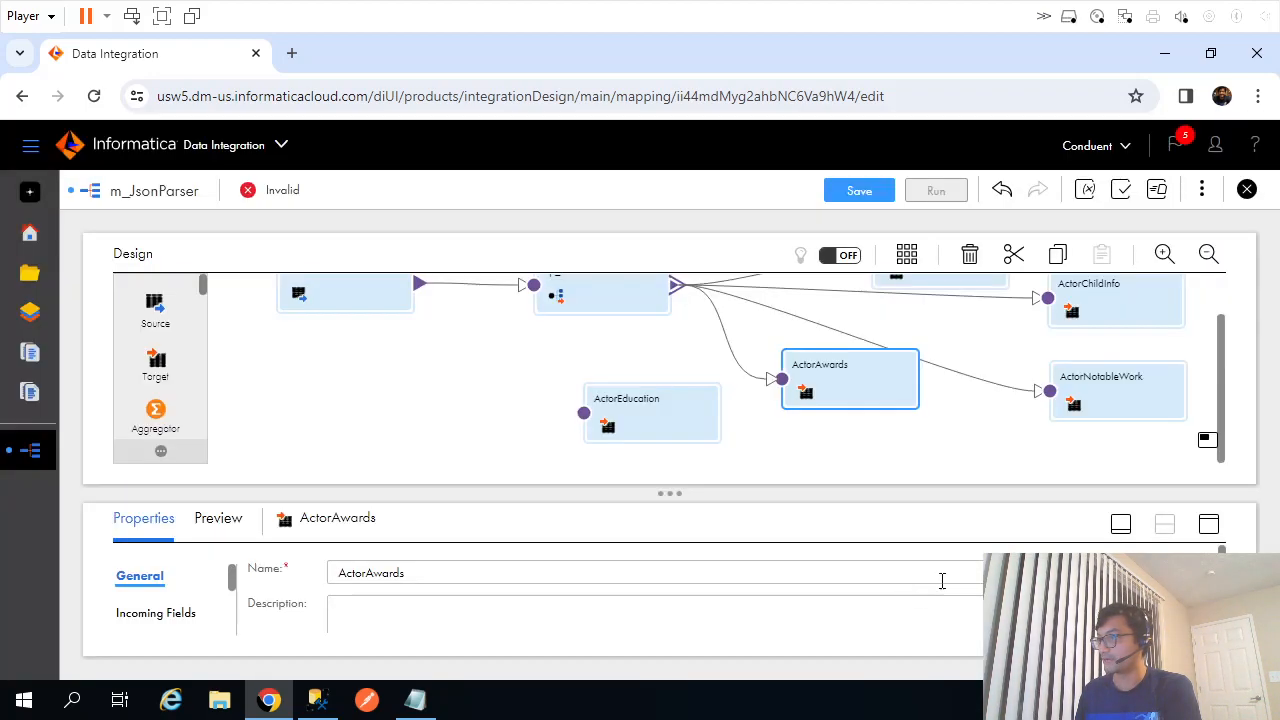
In ActorAwards, map FK_root to ActorId plus name, year and category, then save.
left_click(1209, 525)
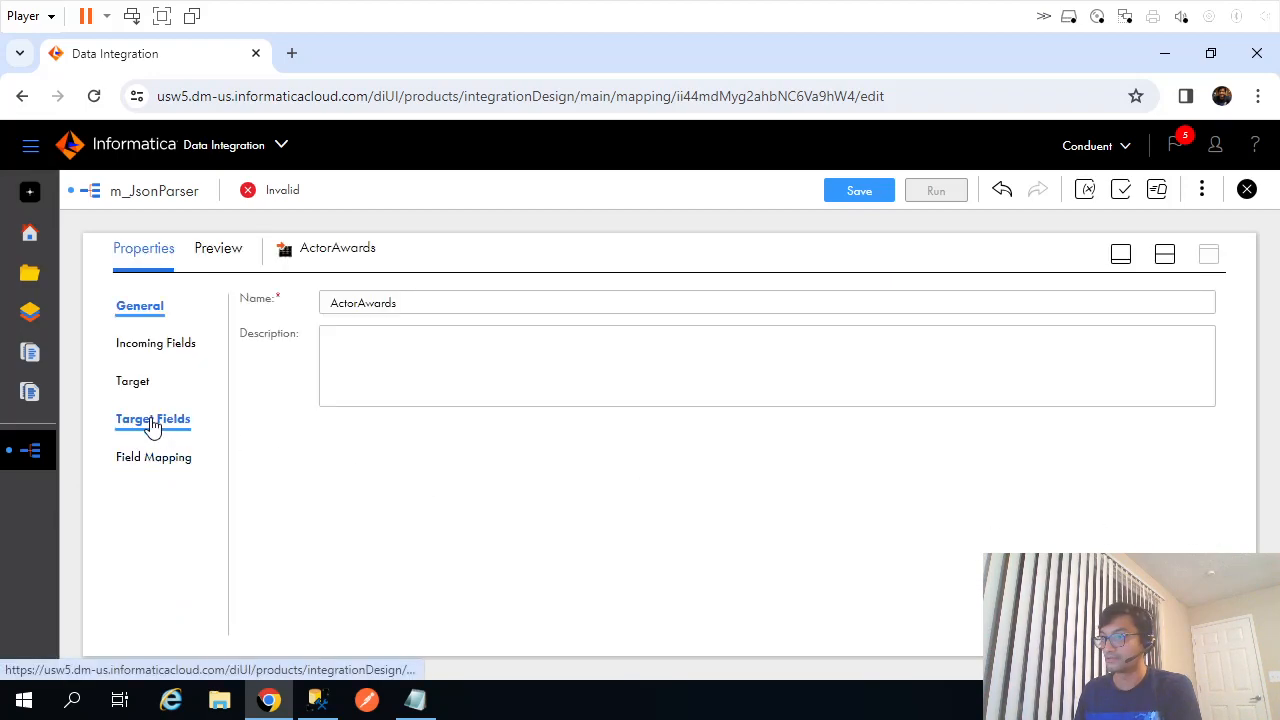
left_click(150, 345)
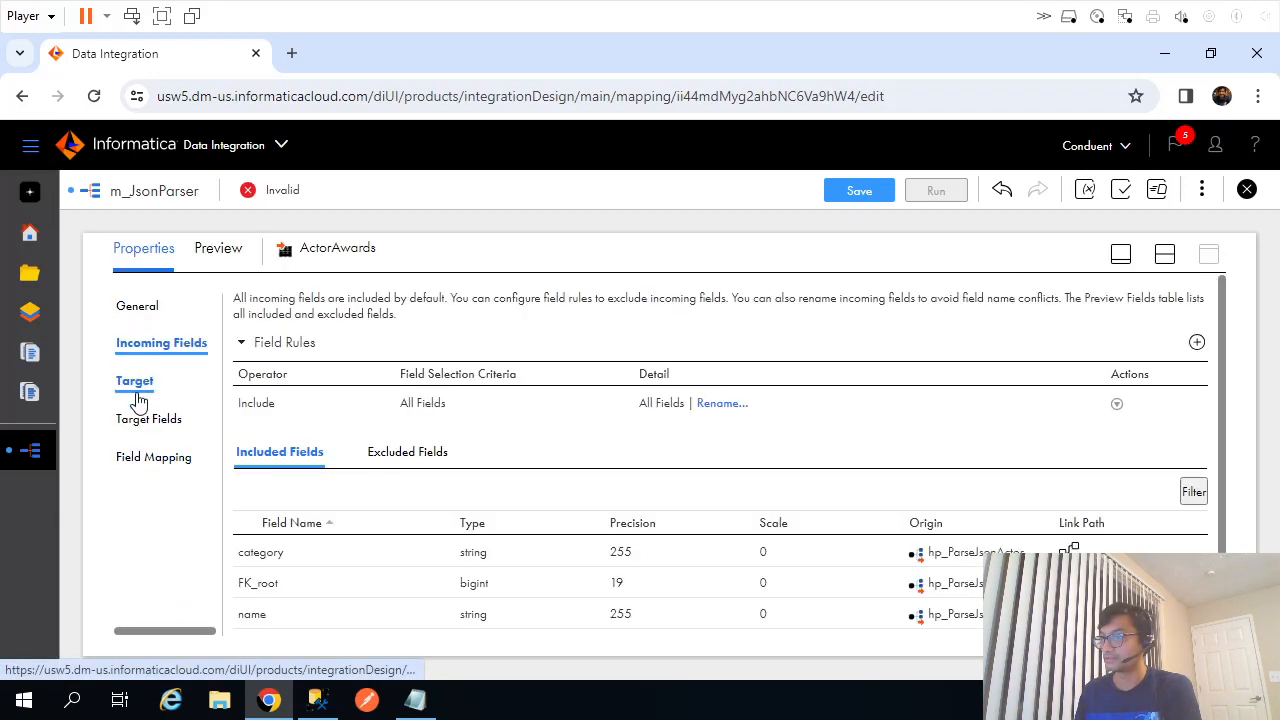
left_click(138, 394)
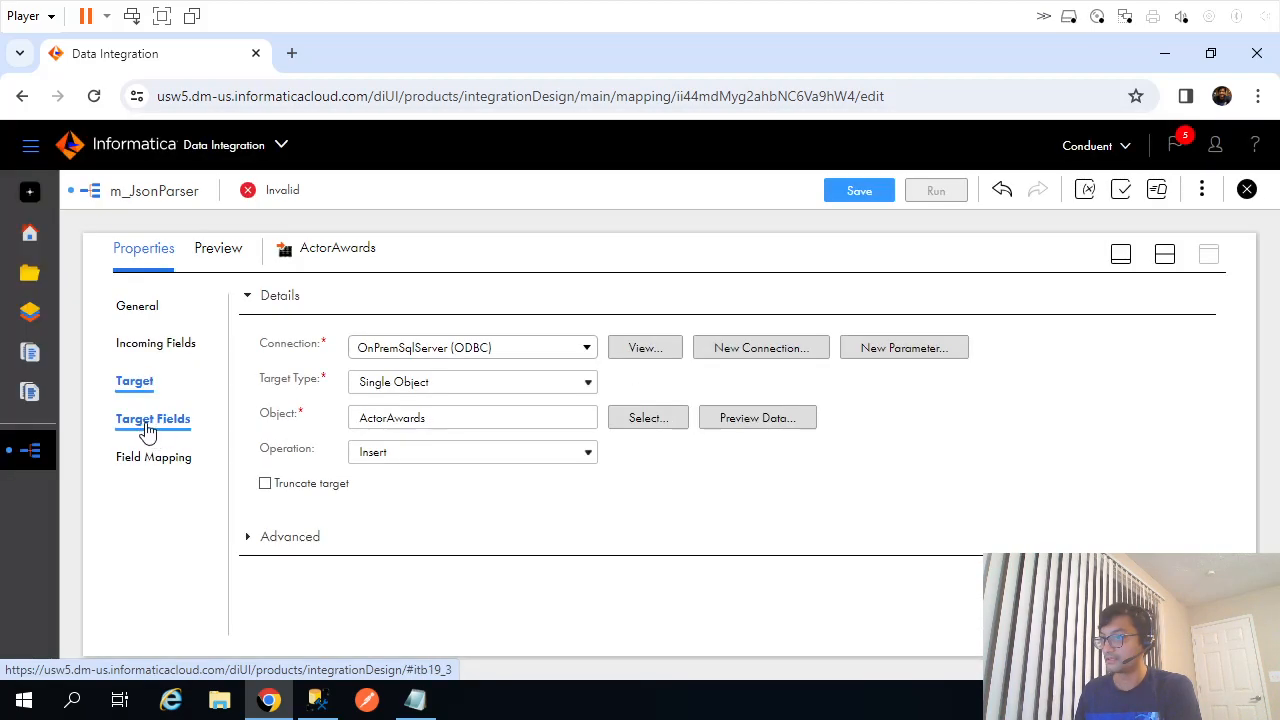
left_click(148, 420)
left_click(155, 460)
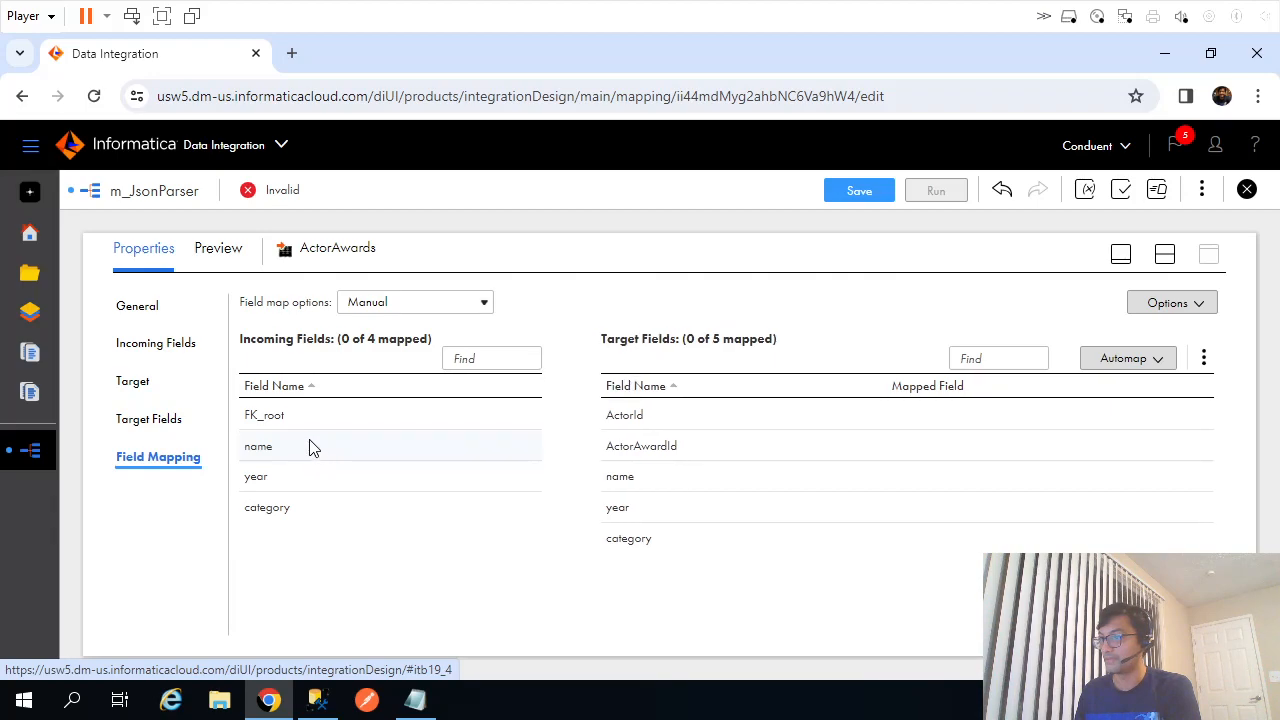
left_click_drag(265, 418, 704, 452)
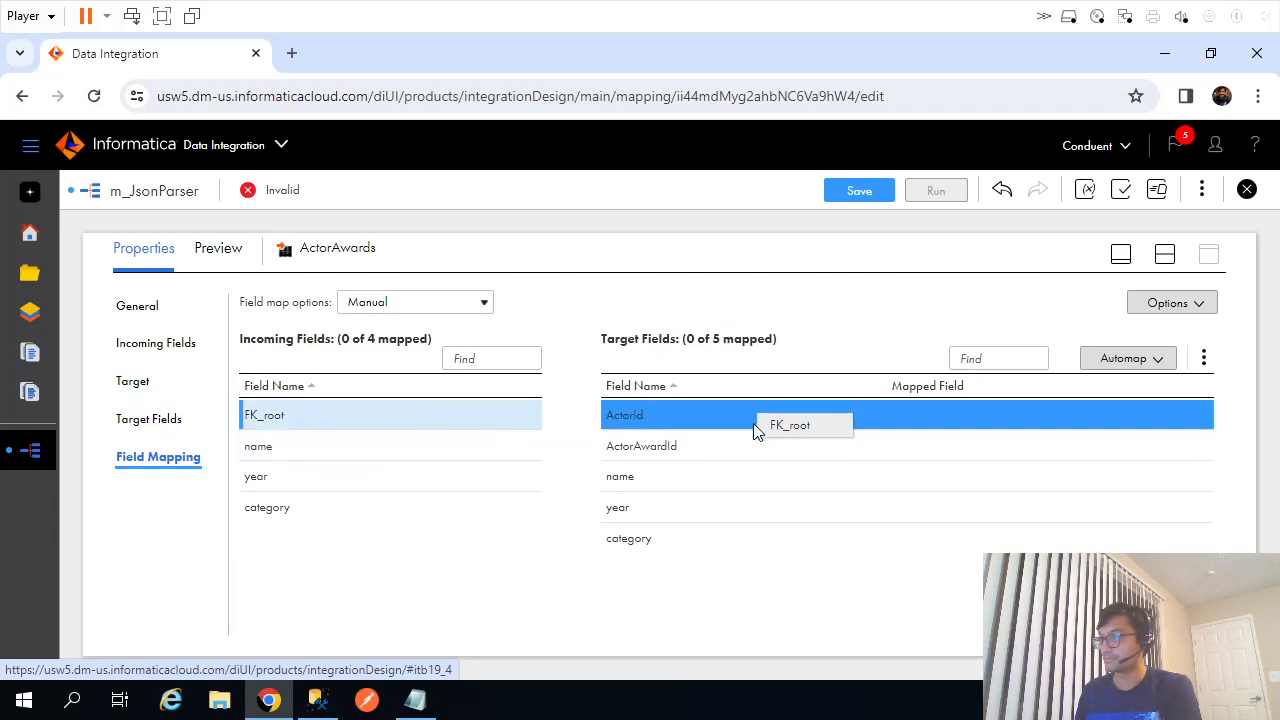
left_click_drag(755, 430, 755, 430)
left_click_drag(258, 446, 660, 497)
left_click_drag(318, 488, 786, 515)
left_click_drag(265, 507, 766, 540)
left_click(860, 191)
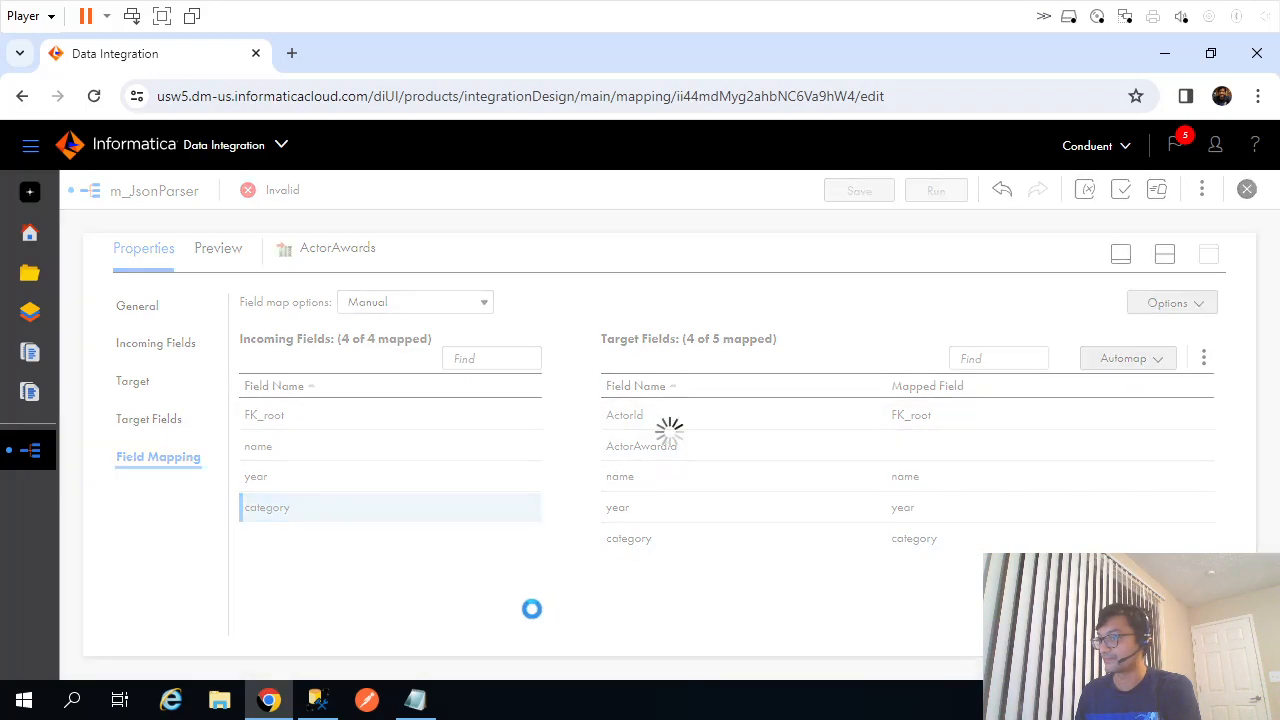
Look up the ActorEducation table name in the SSMS script.
left_click(317, 700)
scroll(282, 498, "down", 2)
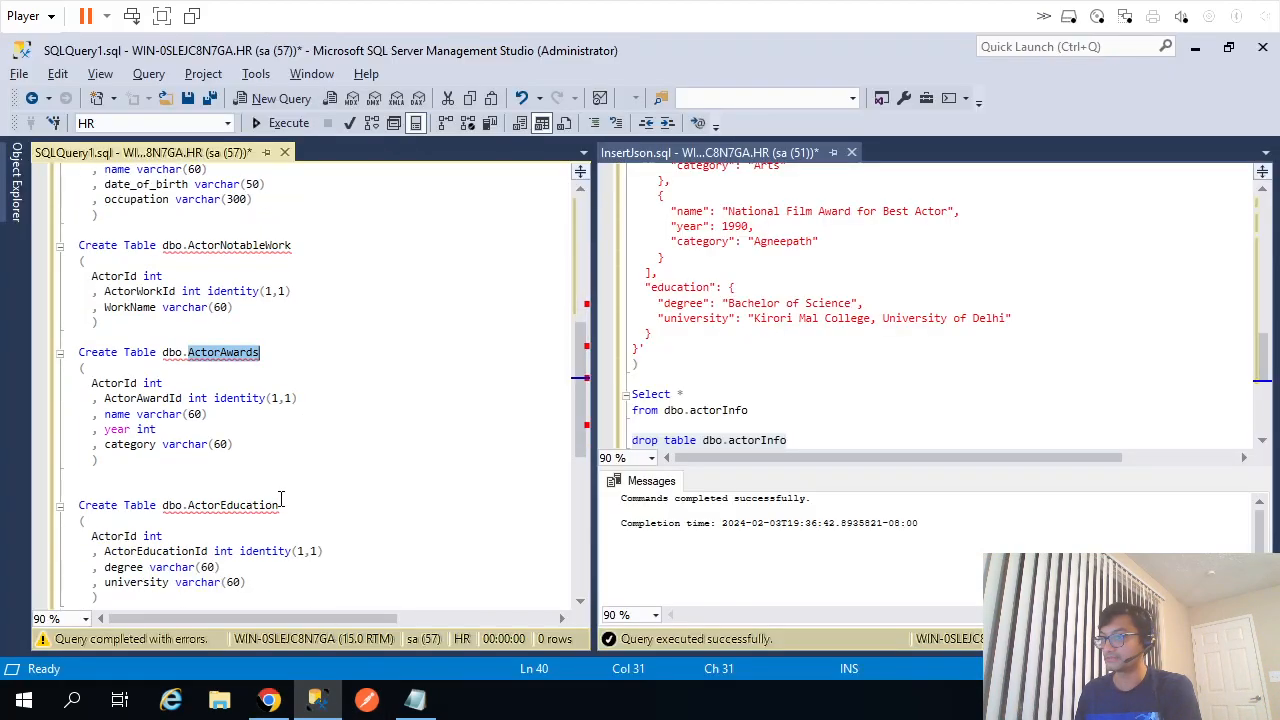
double_click(240, 505)
key("alt+Tab")
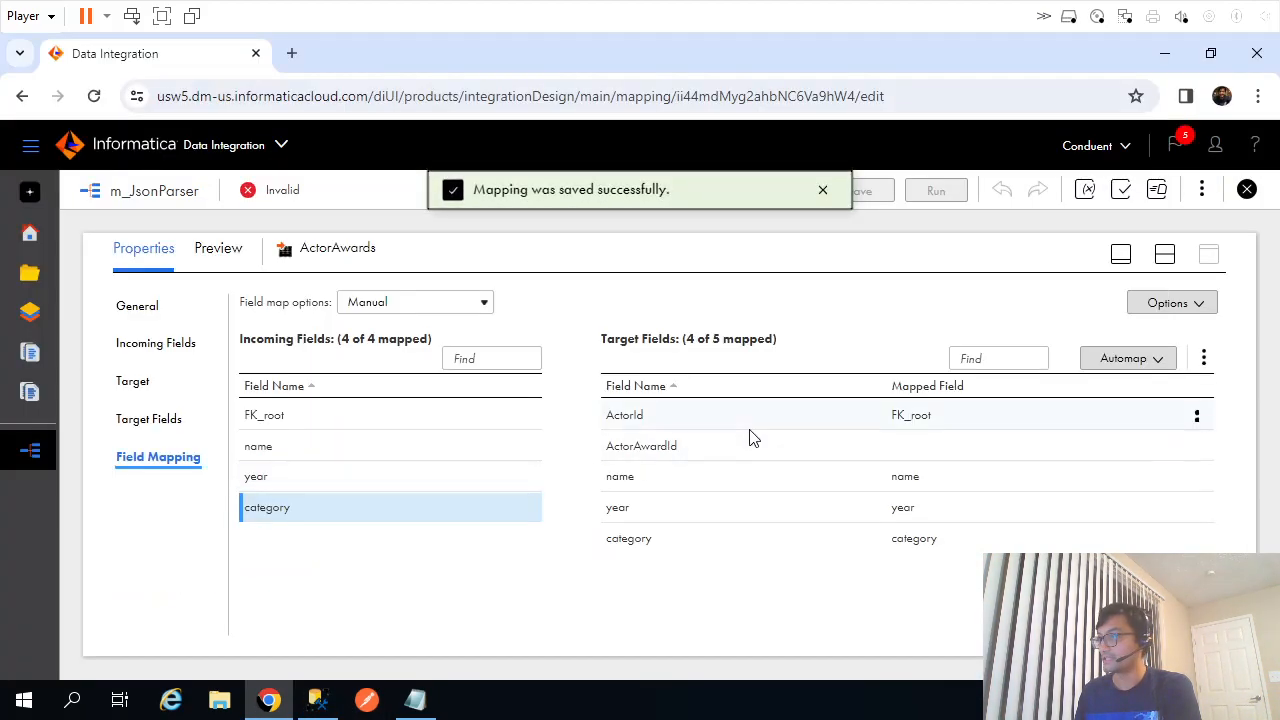
Link the parser's root output group to ActorEducation and open its properties.
left_click(1165, 254)
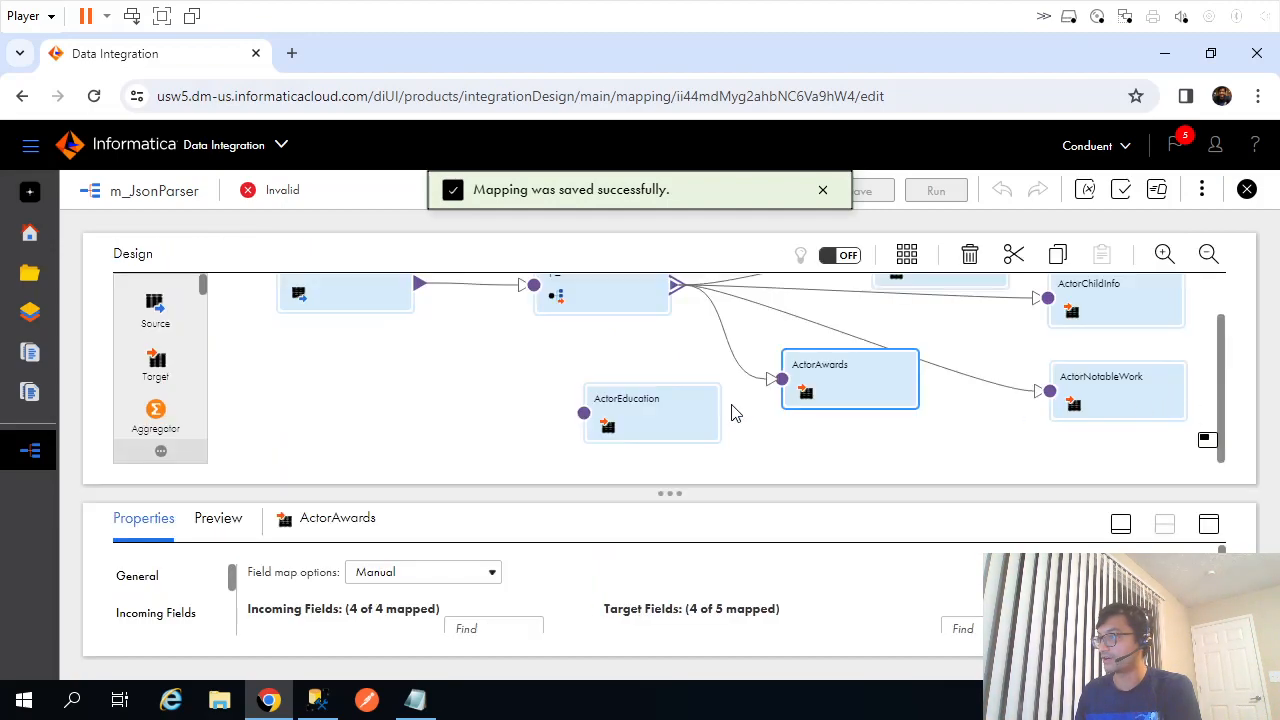
left_click_drag(820, 390, 875, 419)
left_click_drag(676, 290, 586, 414)
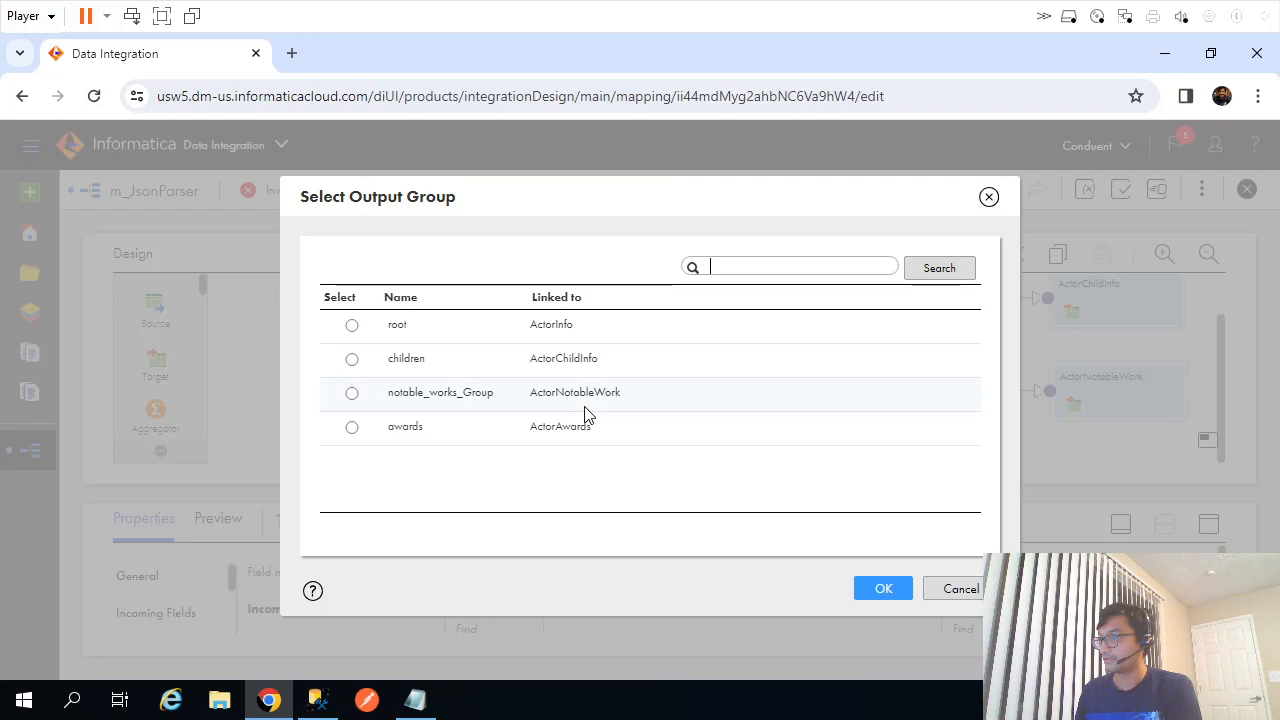
left_click(352, 325)
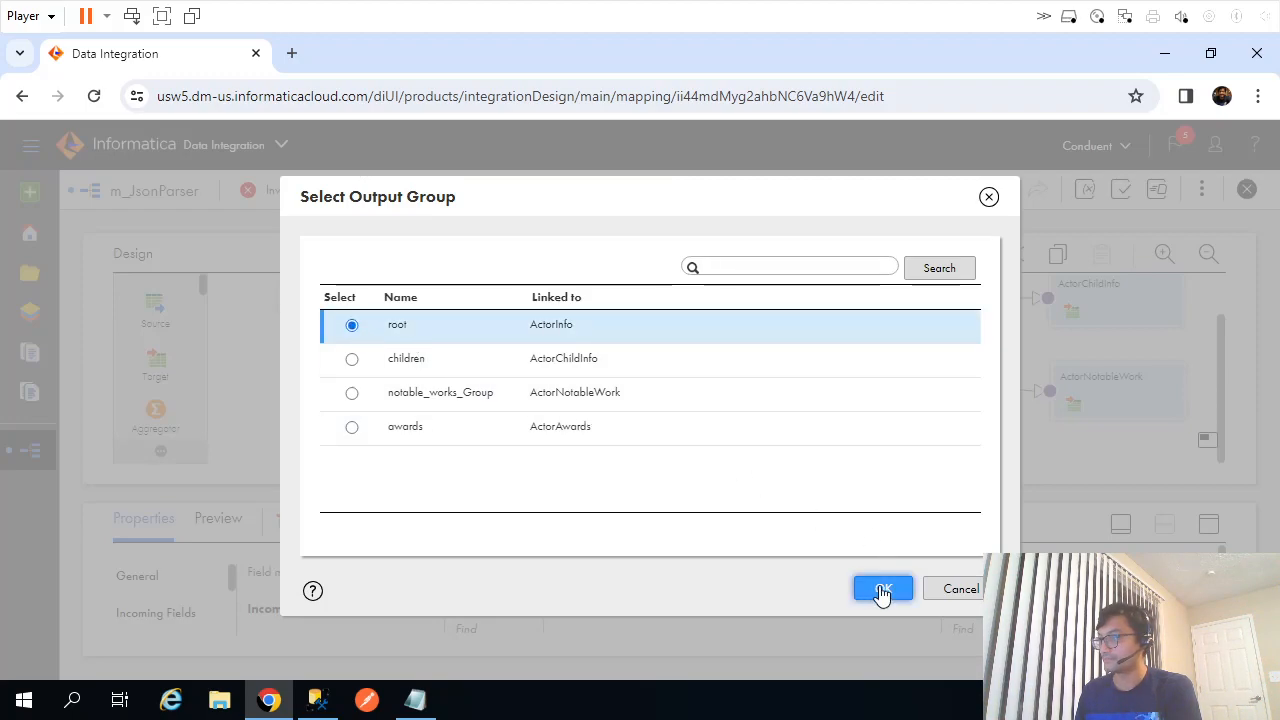
left_click(880, 590)
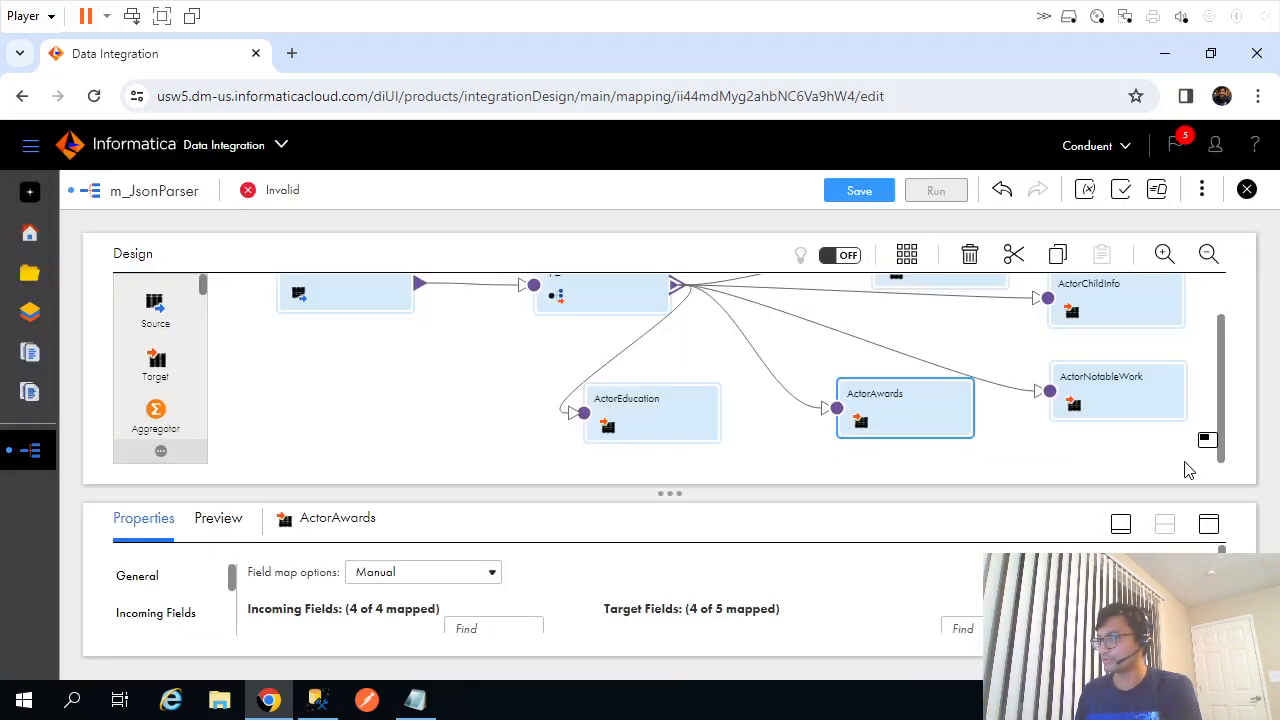
left_click(1209, 527)
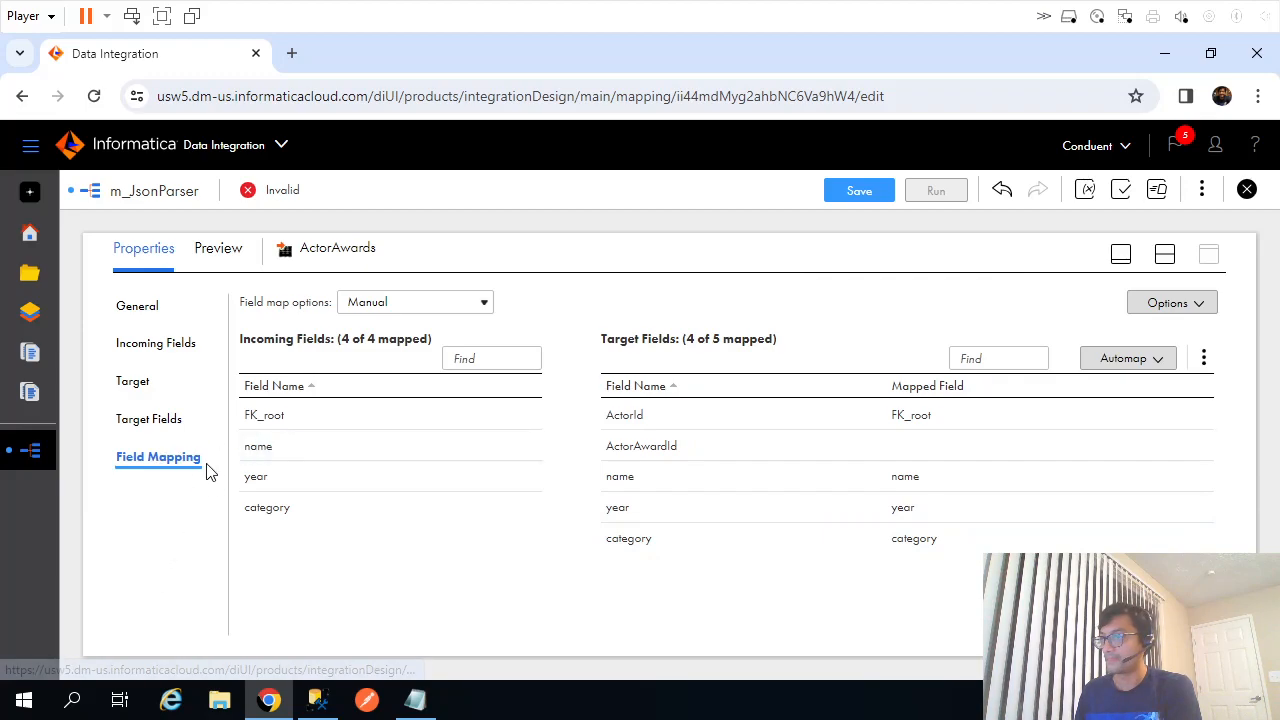
left_click(1165, 254)
left_click(703, 424)
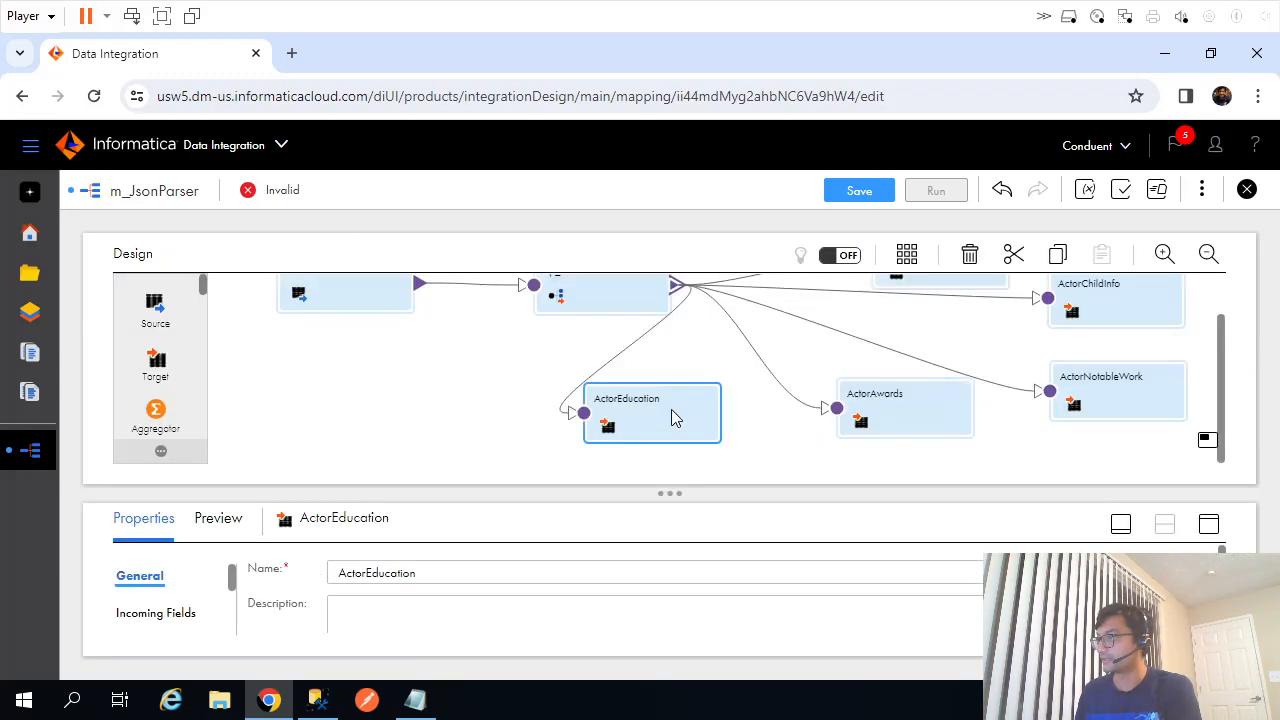
left_click(1209, 524)
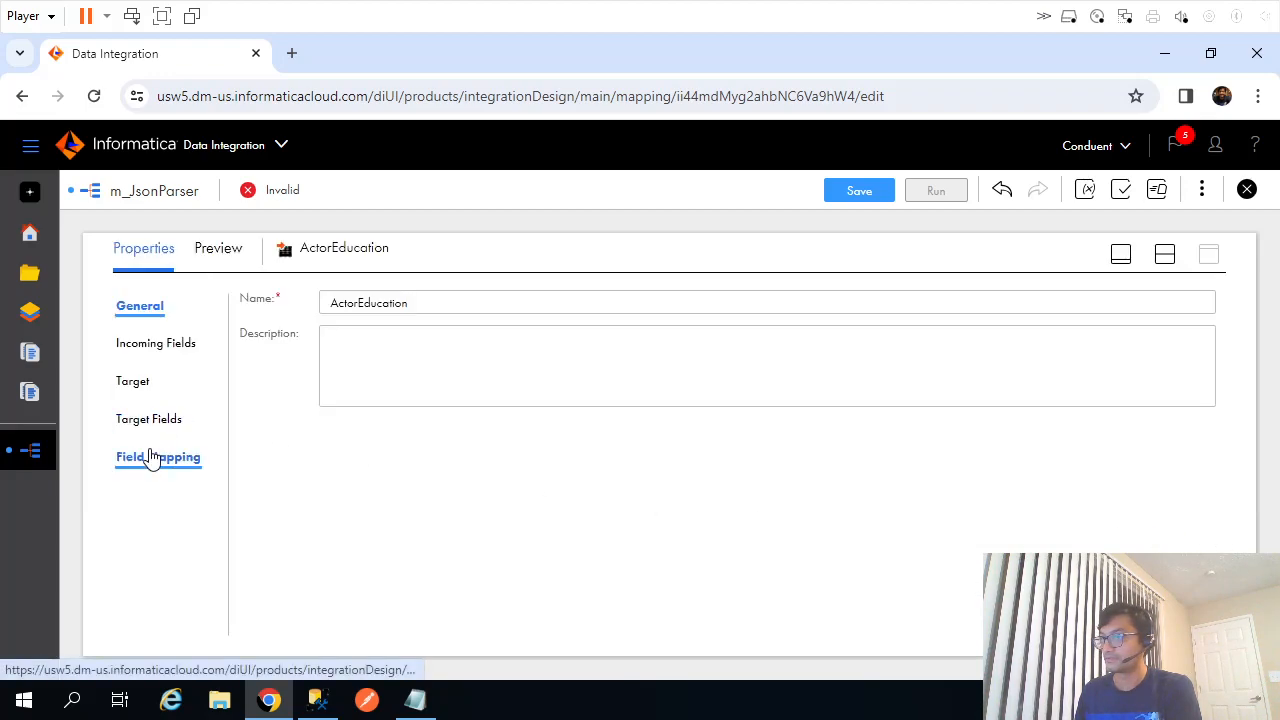
Map PK_root to ActorId plus degree and university, then save; the mapping is now Valid.
left_click(155, 345)
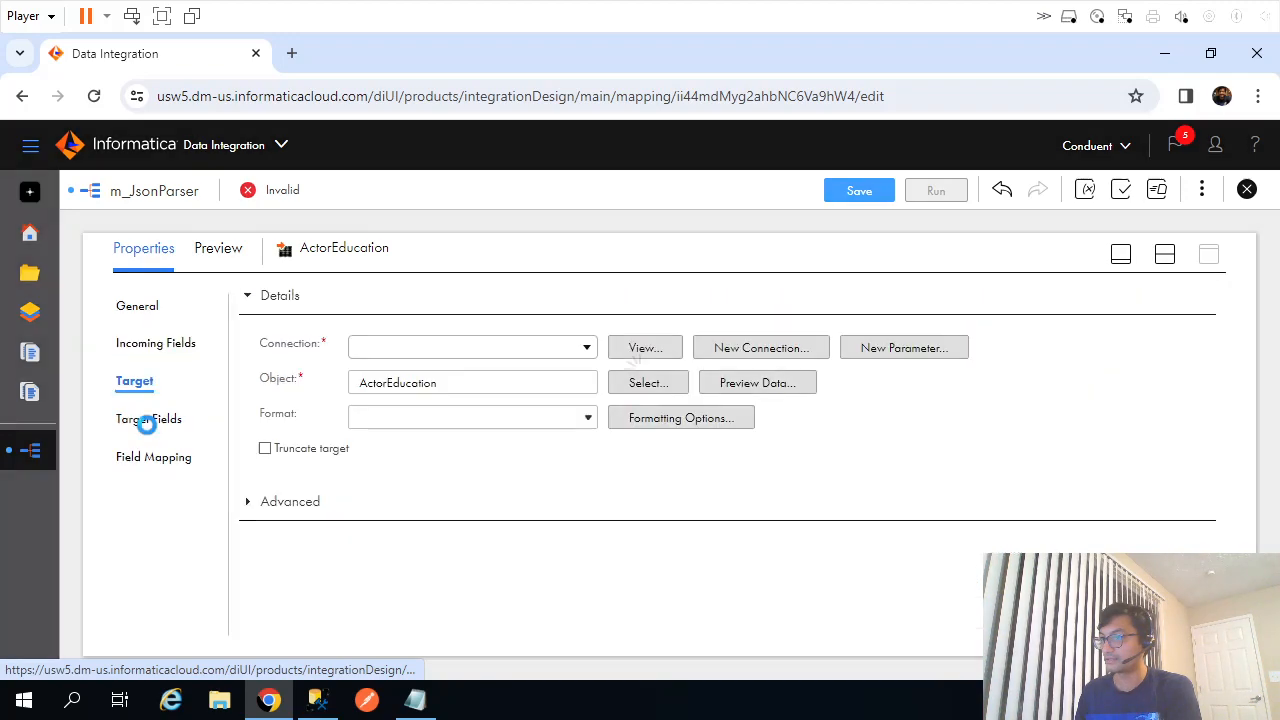
left_click(157, 461)
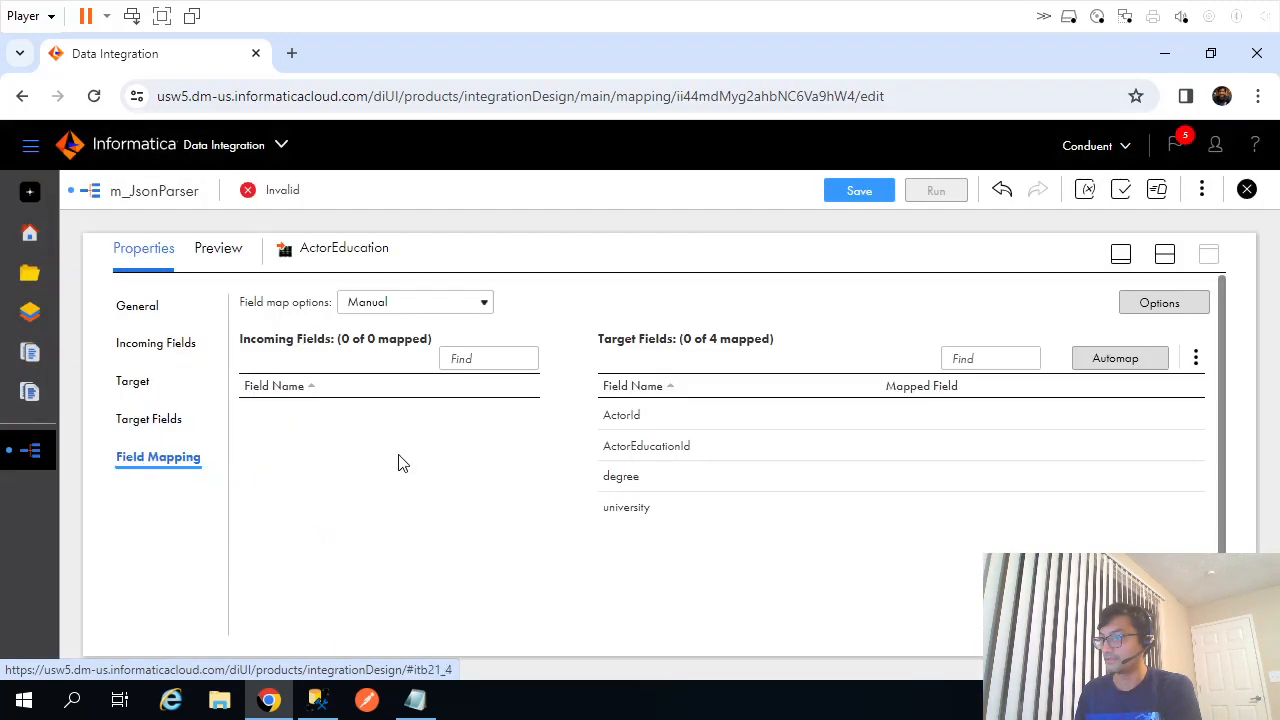
left_click_drag(267, 420, 713, 430)
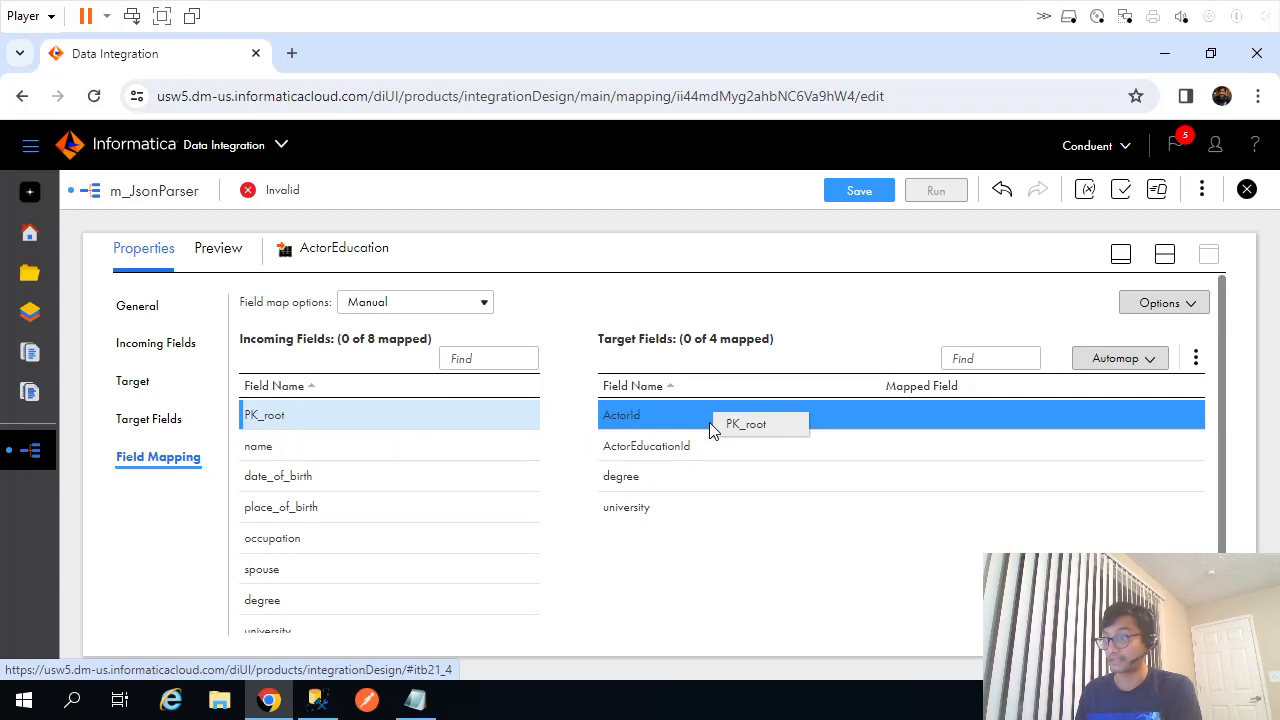
left_click_drag(713, 430, 690, 425)
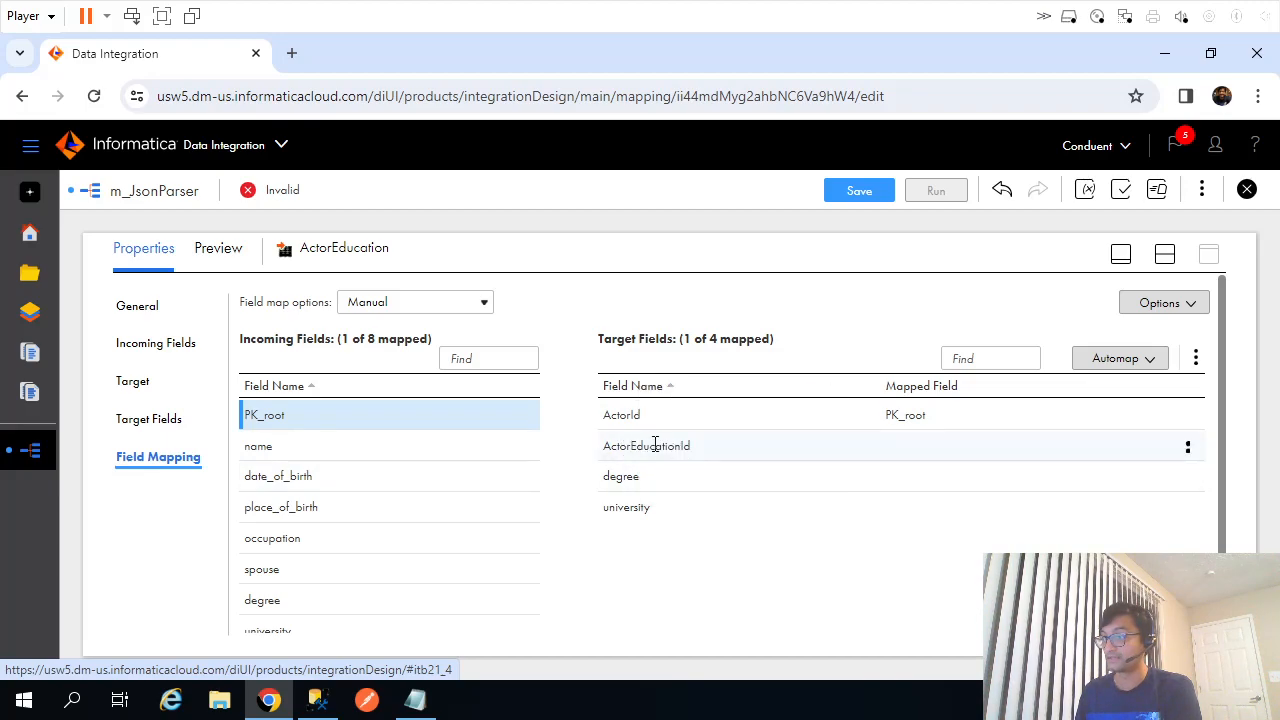
scroll(391, 498, "down", 1)
left_click_drag(271, 574, 714, 472)
left_click_drag(334, 614, 869, 500)
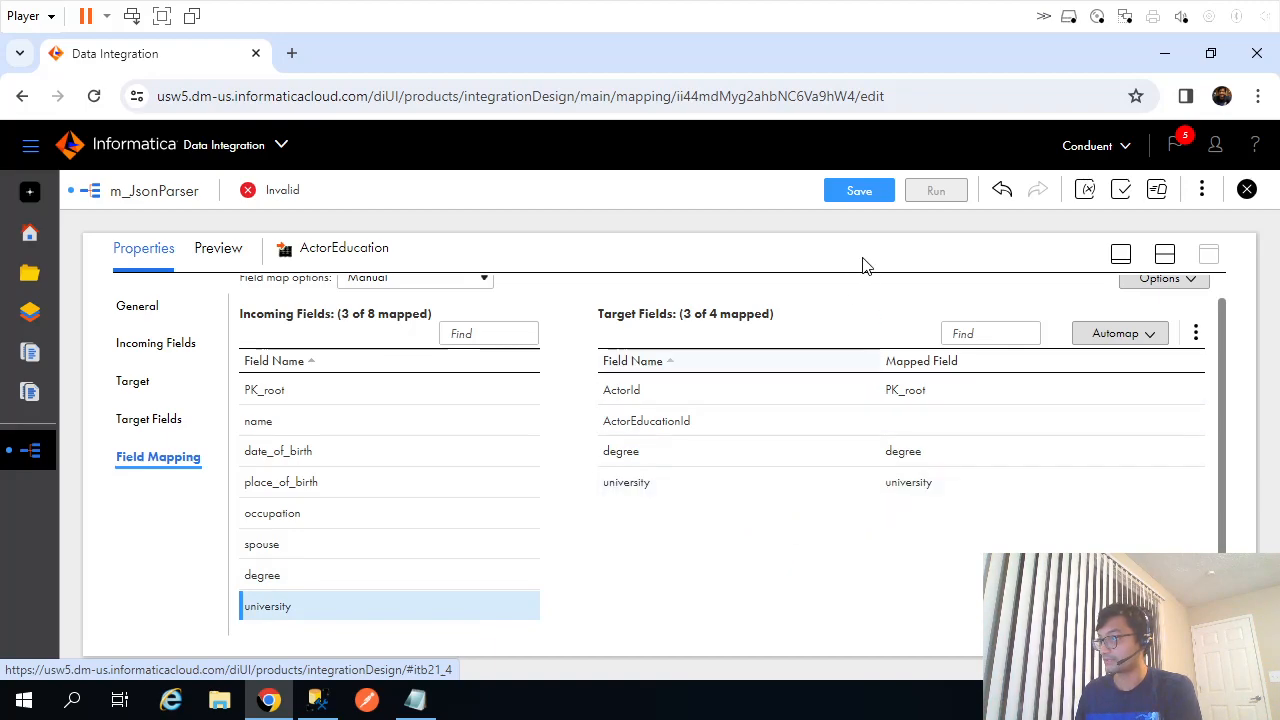
left_click(862, 190)
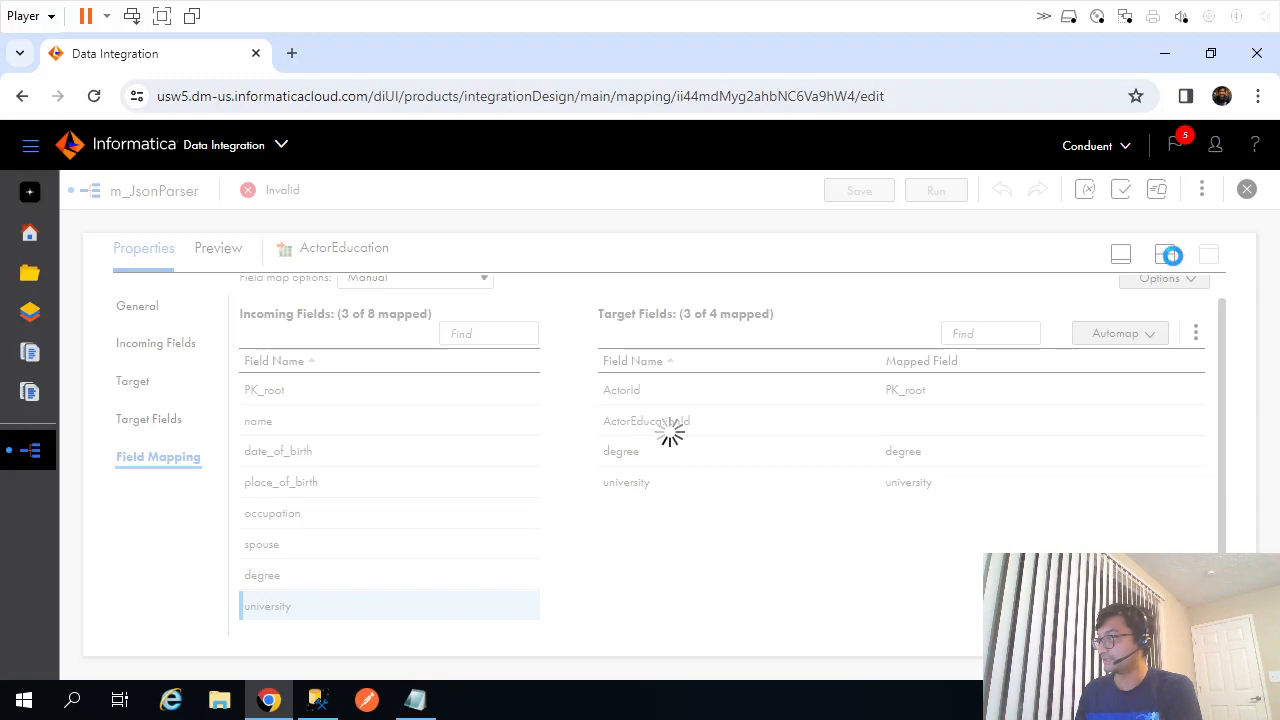
left_click(1170, 258)
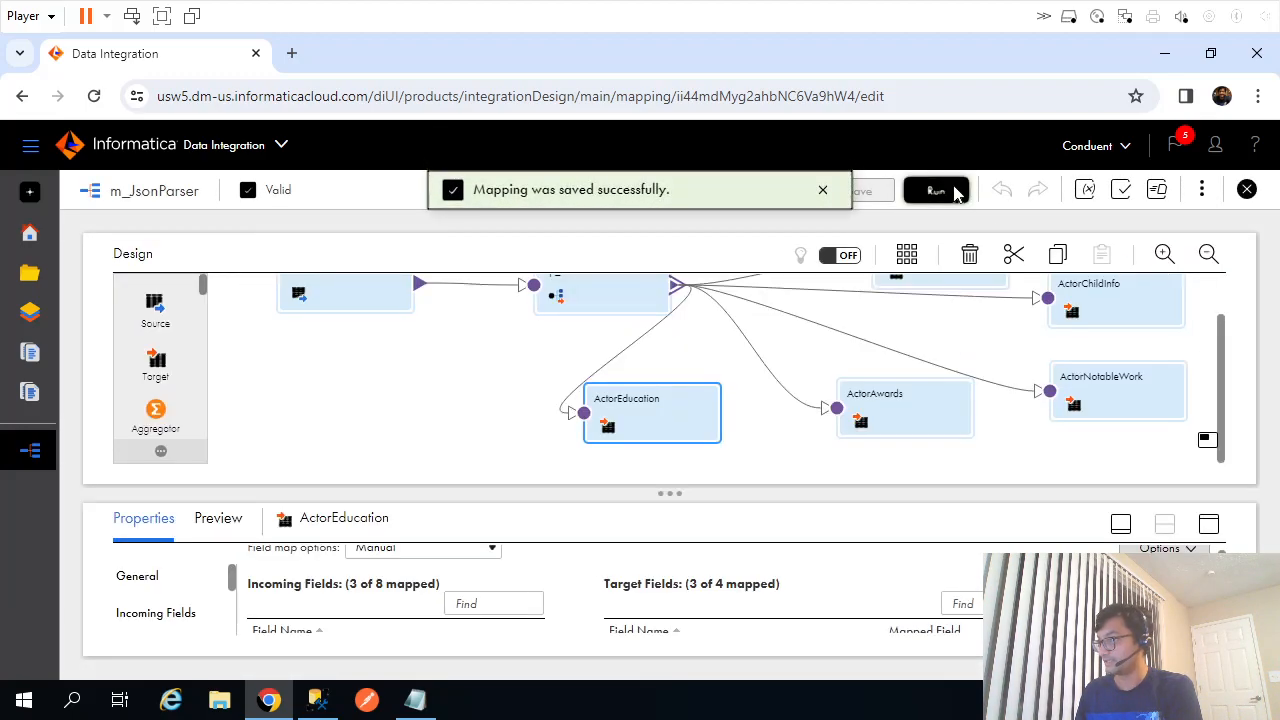
Remove the drop table dbo.actorInfo line from the InsertJson script.
left_click(316, 700)
left_click(826, 376)
scroll(840, 380, "down", 3)
left_click(820, 302)
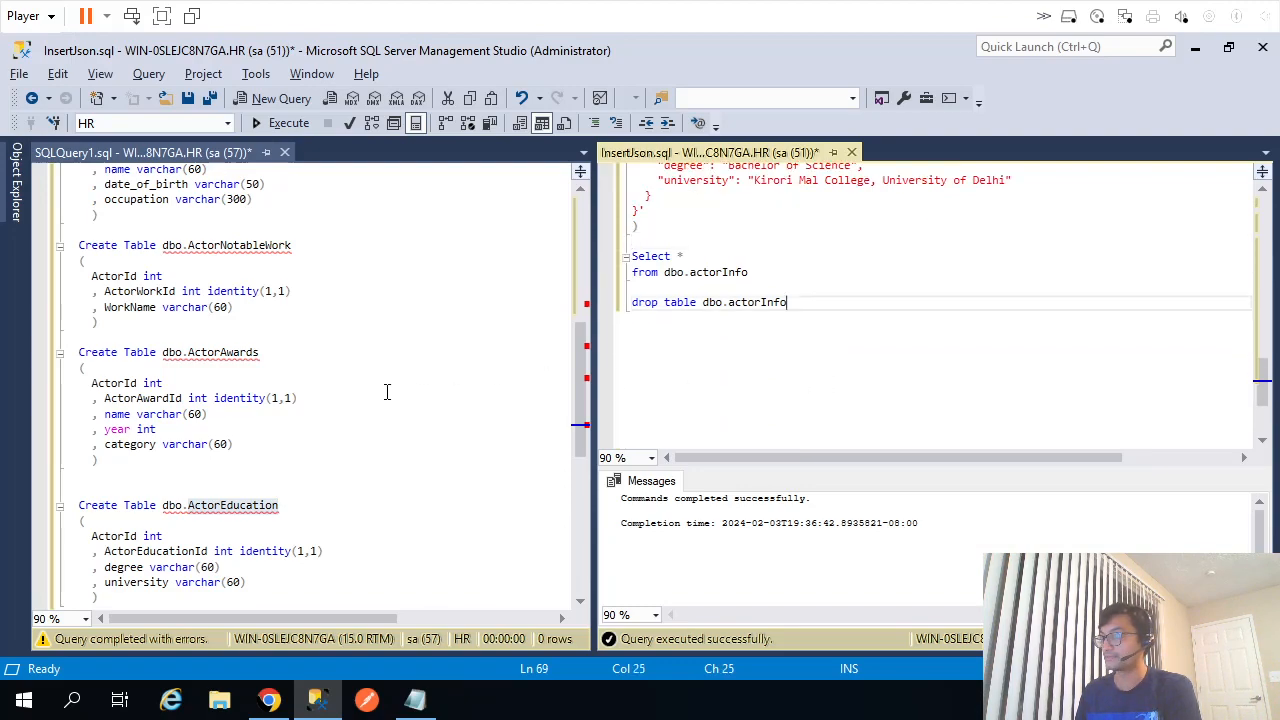
scroll(386, 389, "up", 9)
left_click_drag(162, 338, 279, 341)
left_click(866, 388)
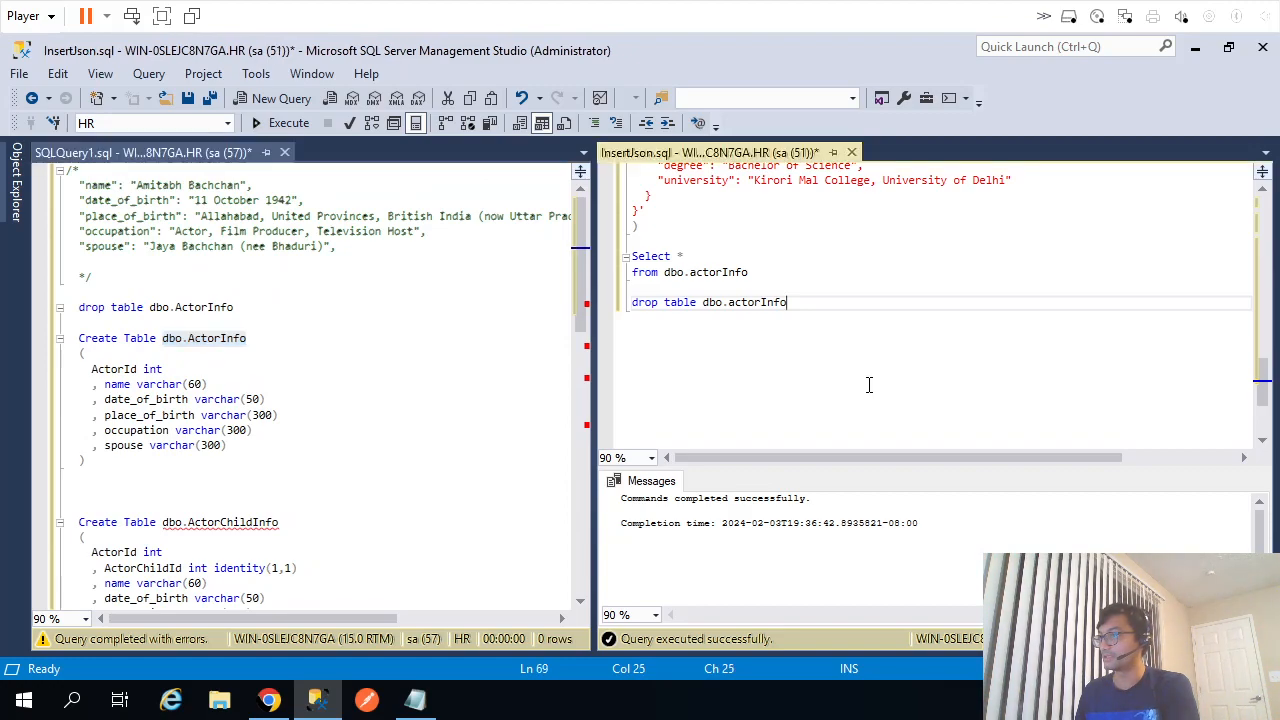
key("shift+Home")
key("BackSpace")
Add a Select * from dbo.ActorChildInfo query, pasting the copied table name.
left_click_drag(162, 522, 279, 522)
key("ctrl+c")
left_click(875, 368)
type("Select *")
key("Return")
type("from")
key("ctrl+v")
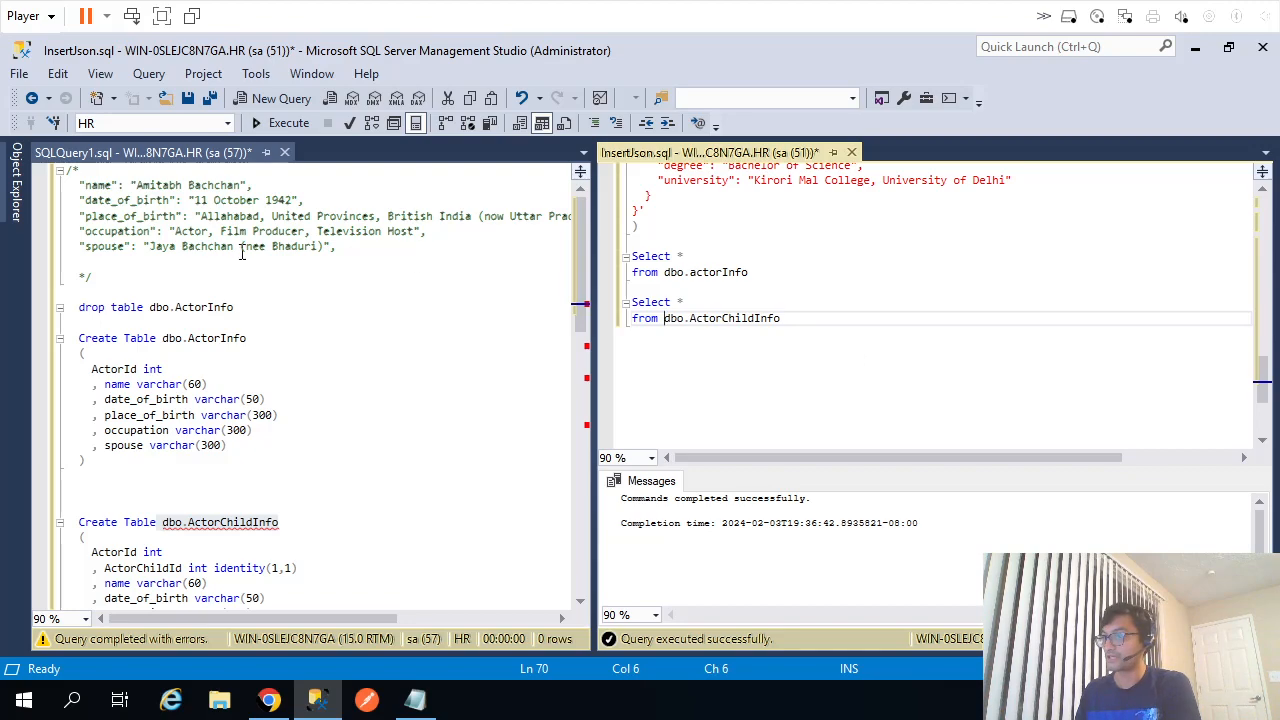
Add a Select * from query for the ActorNotableWork table.
scroll(350, 505, "down", 4)
left_click_drag(291, 474, 166, 476)
key("ctrl+c")
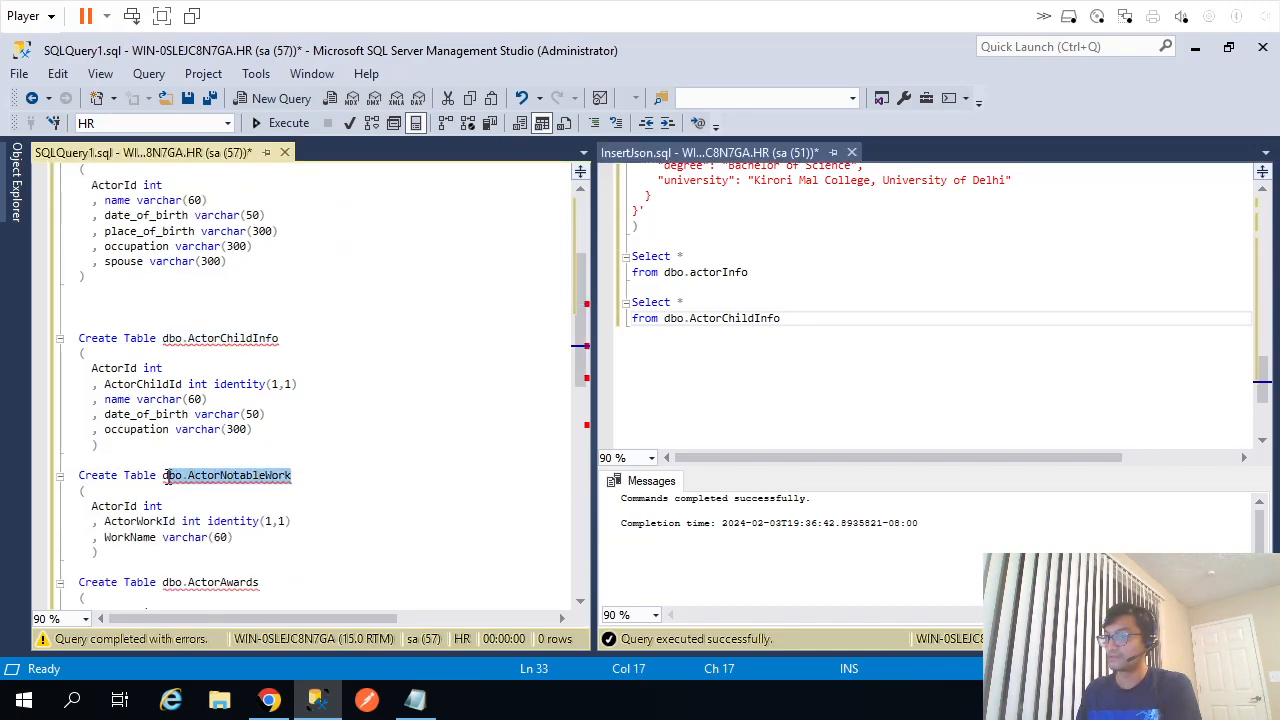
left_click(806, 416)
key("Return")
key("Return")
type("Select *")
key("Return")
type("from")
key("ctrl+v")
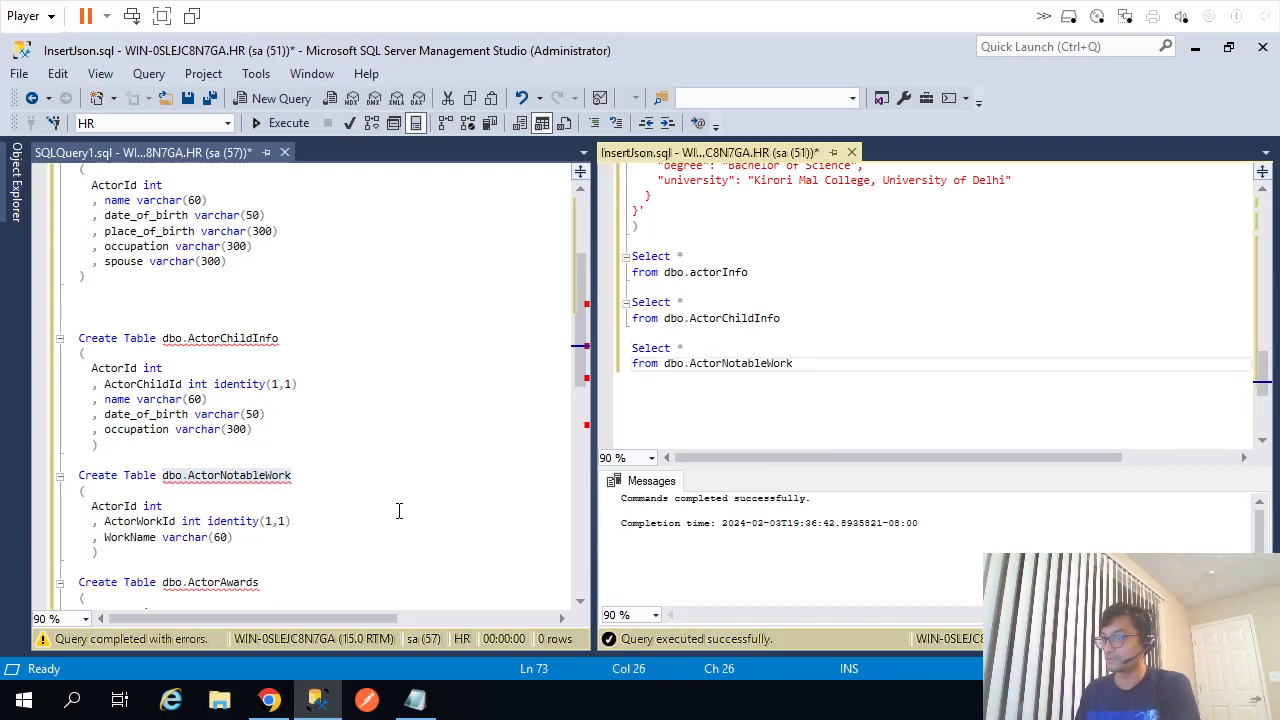
Add a Select * from query for the ActorAwards table.
left_click_drag(268, 583, 160, 587)
key("ctrl+c")
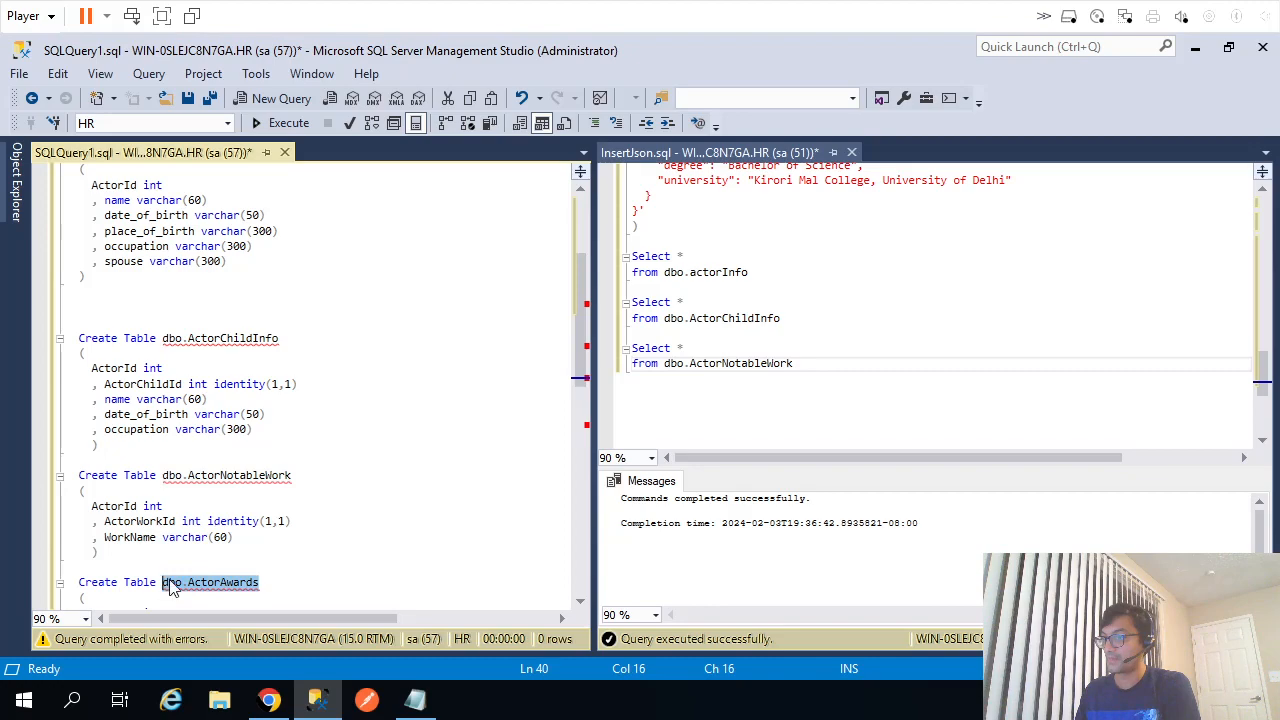
left_click(843, 411)
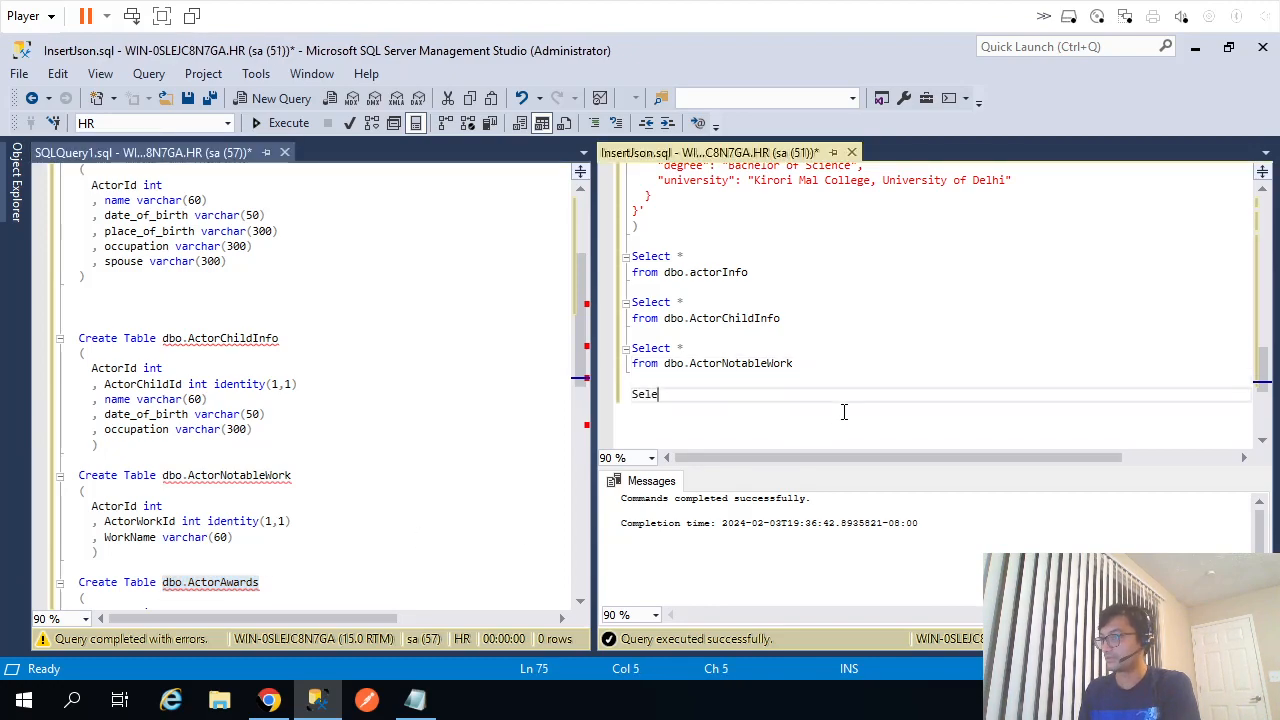
type("Select *")
key("Return")
type("from")
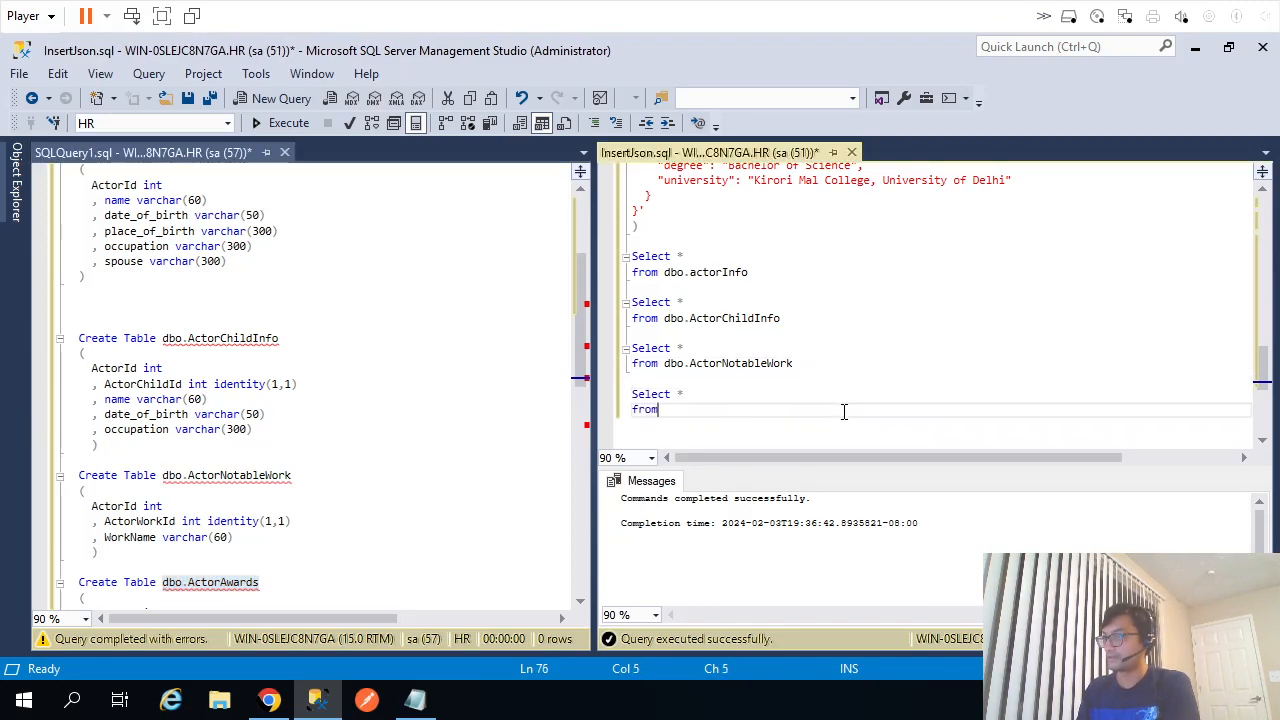
key("ctrl+v")
key("Return")
key("Return")
Add a Select * from query for the ActorEducation table.
scroll(331, 416, "down", 6)
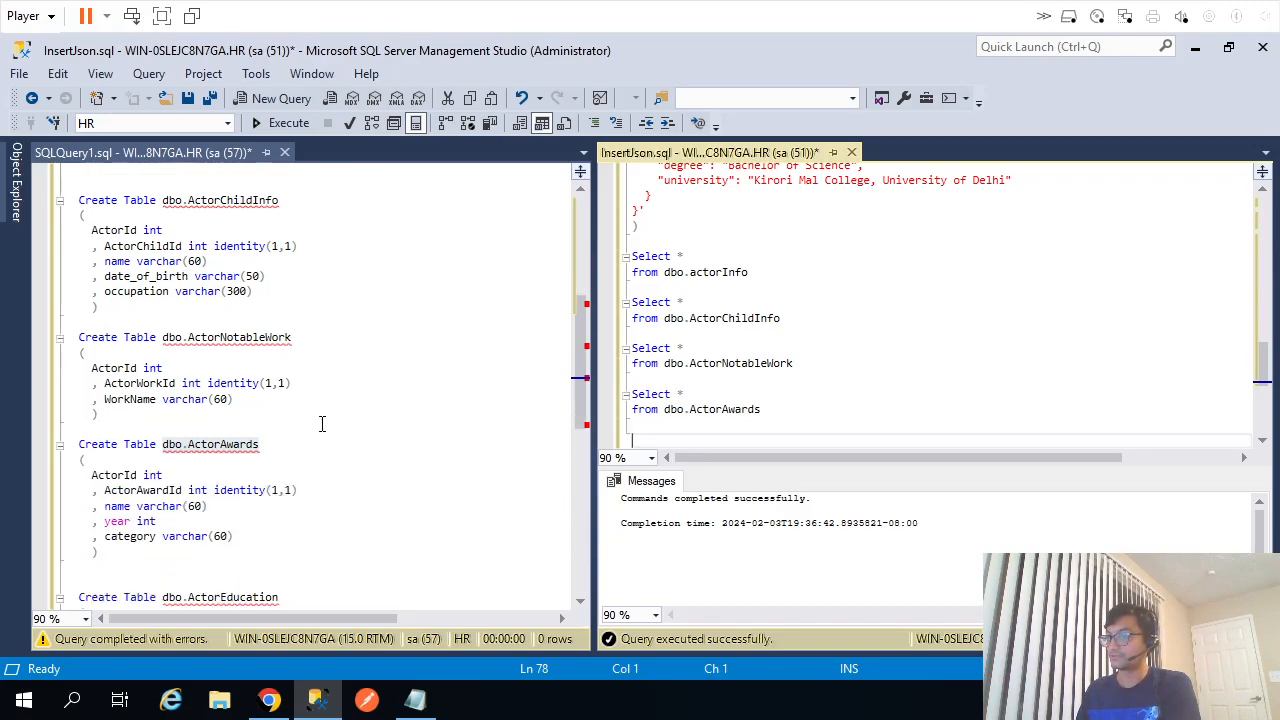
left_click_drag(280, 460, 175, 460)
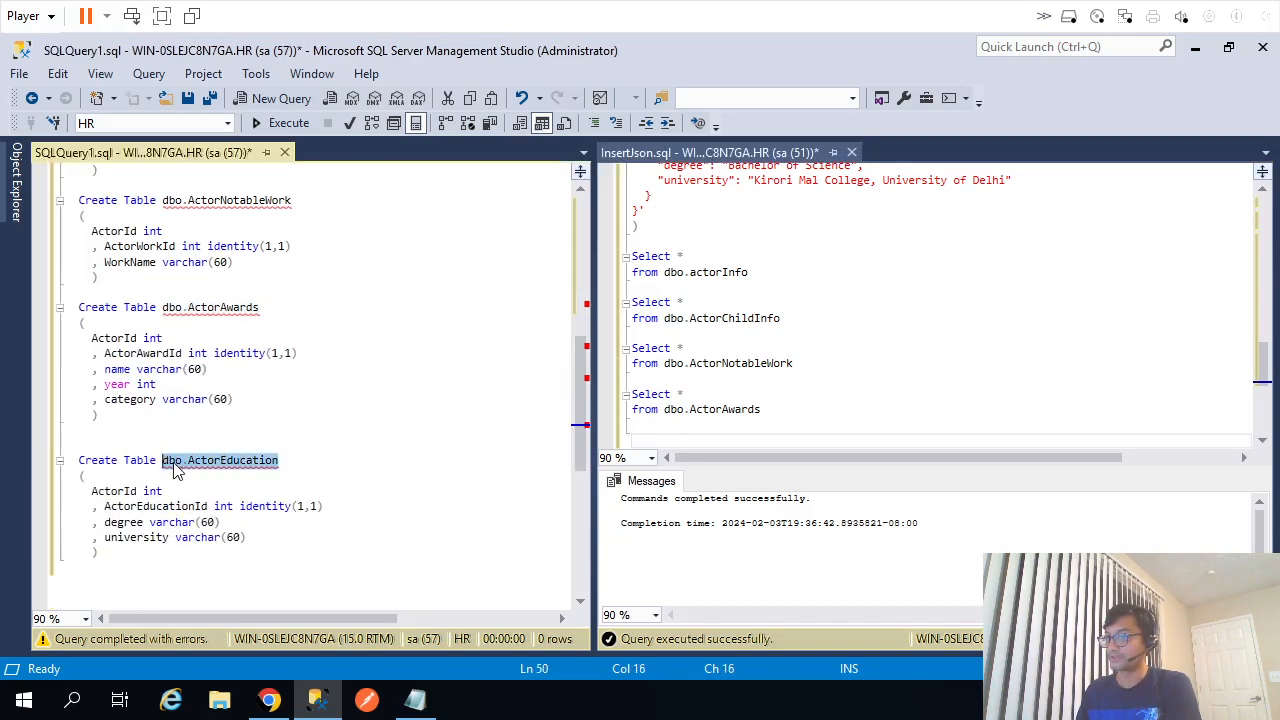
left_click(827, 417)
key("Down")
key("Down")
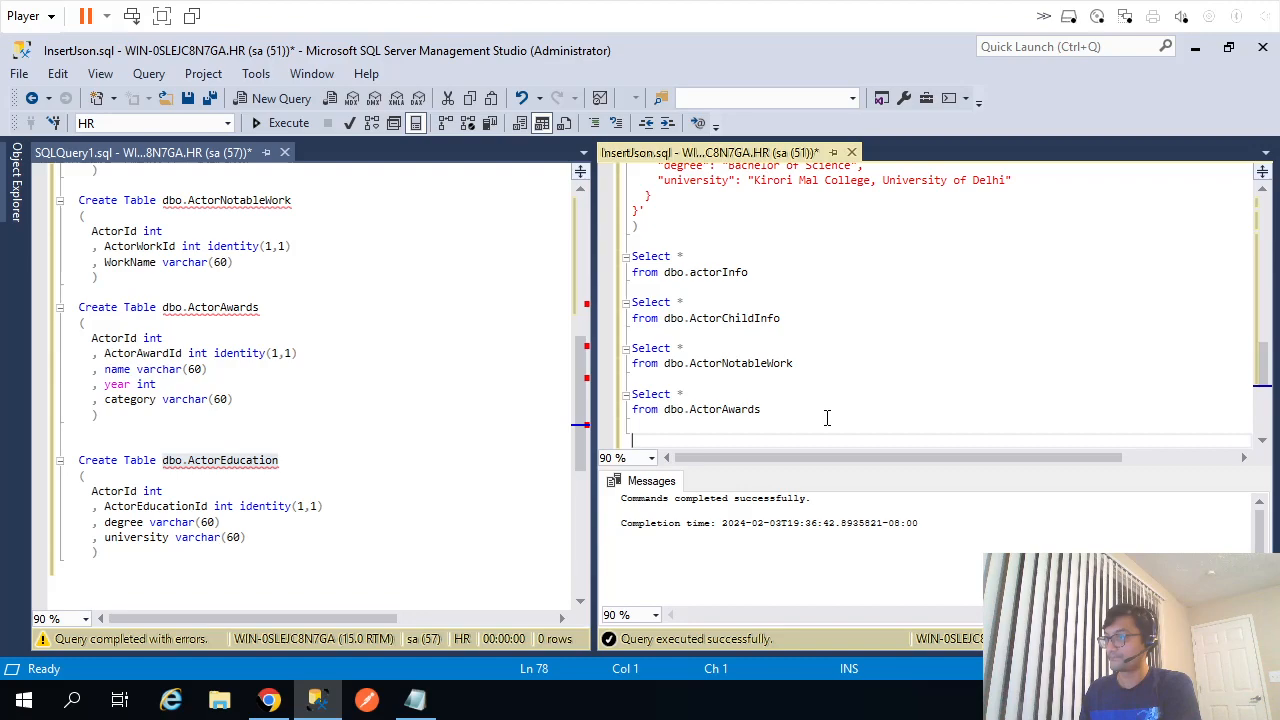
type("Select *")
key("Return")
type("from")
type("dbo.ActorEducation")
Run all five SELECT queries with F5, getting empty result grids.
key("shift+Up")
key("shift+Up")
key("shift+Up")
key("shift+Up")
key("shift+Up")
key("shift+Up")
key("shift+Up")
key("shift+Up")
key("shift+Up")
key("shift+Up")
key("shift+Up")
key("shift+Up")
key("shift+Up")
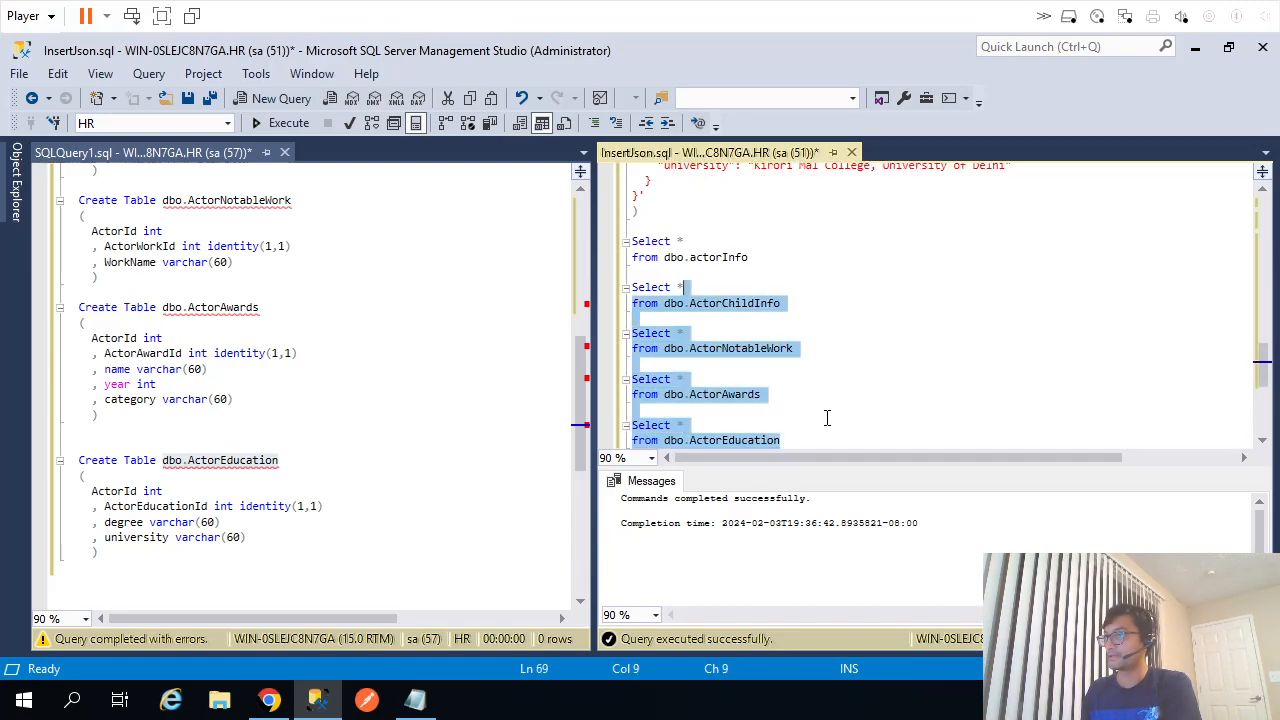
key("F5")
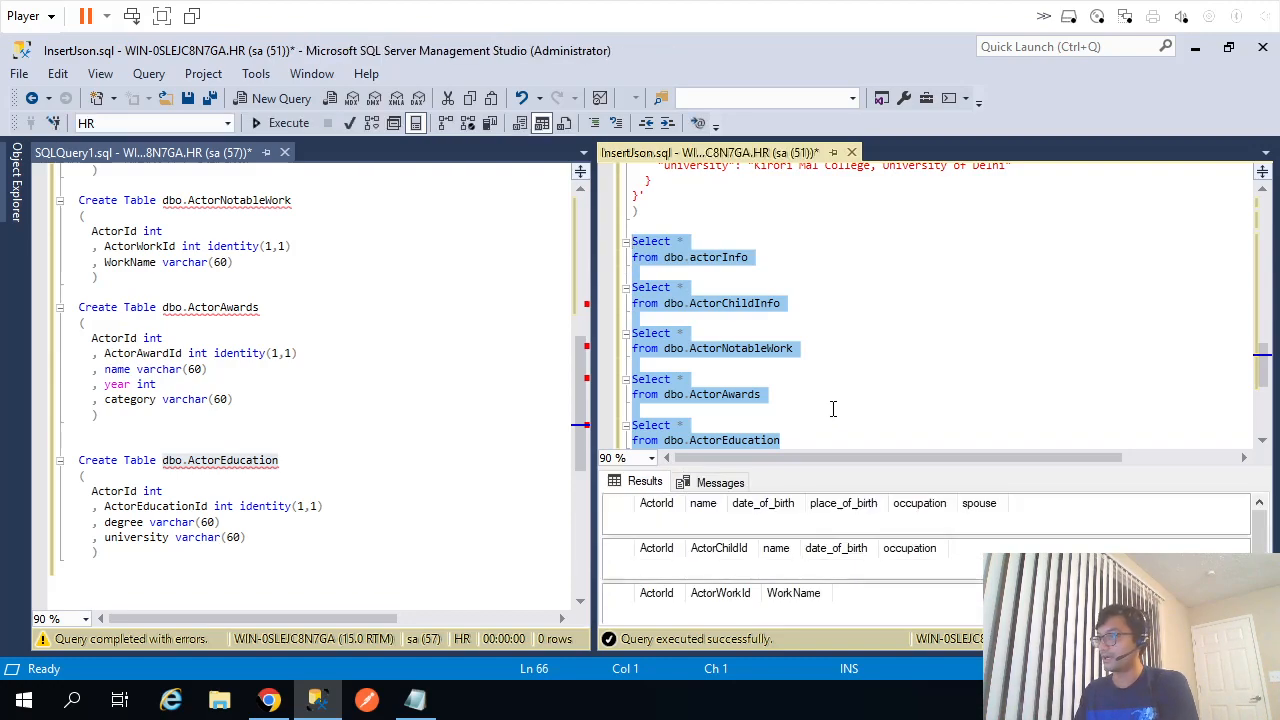
left_click_drag(593, 304, 260, 320)
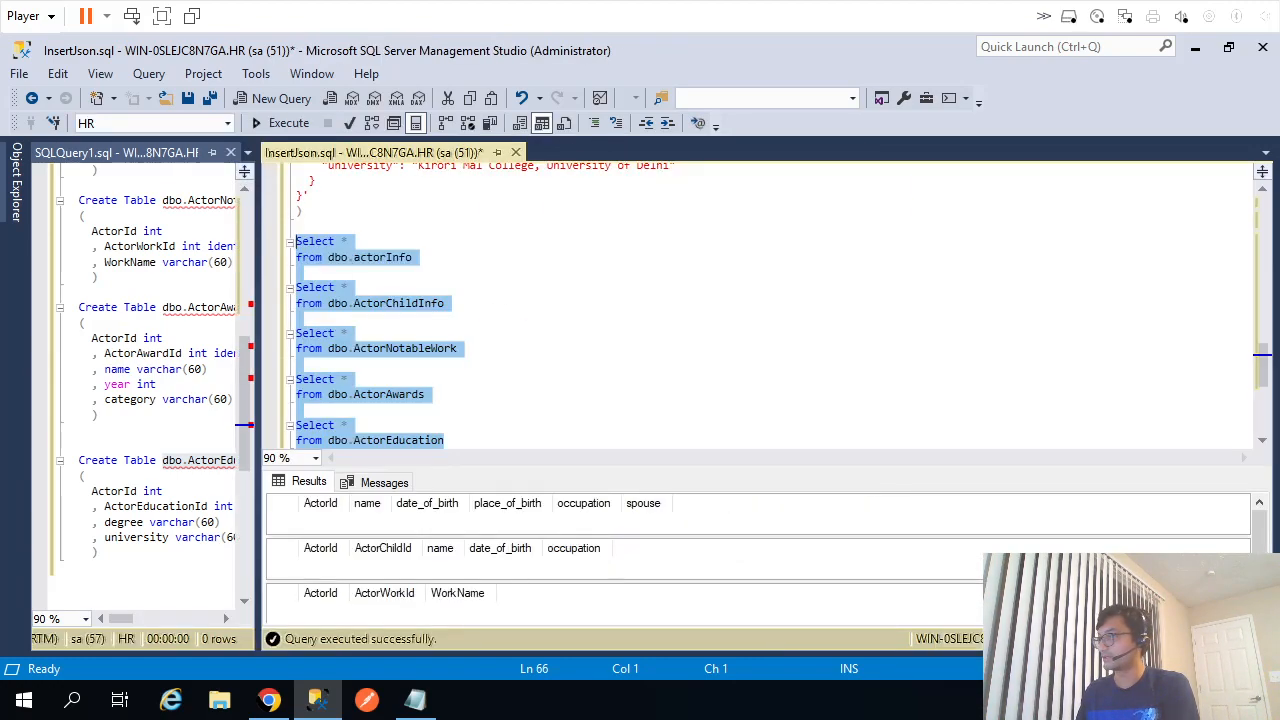
left_click_drag(845, 469, 866, 378)
scroll(863, 314, "down", 2)
scroll(864, 316, "up", 1)
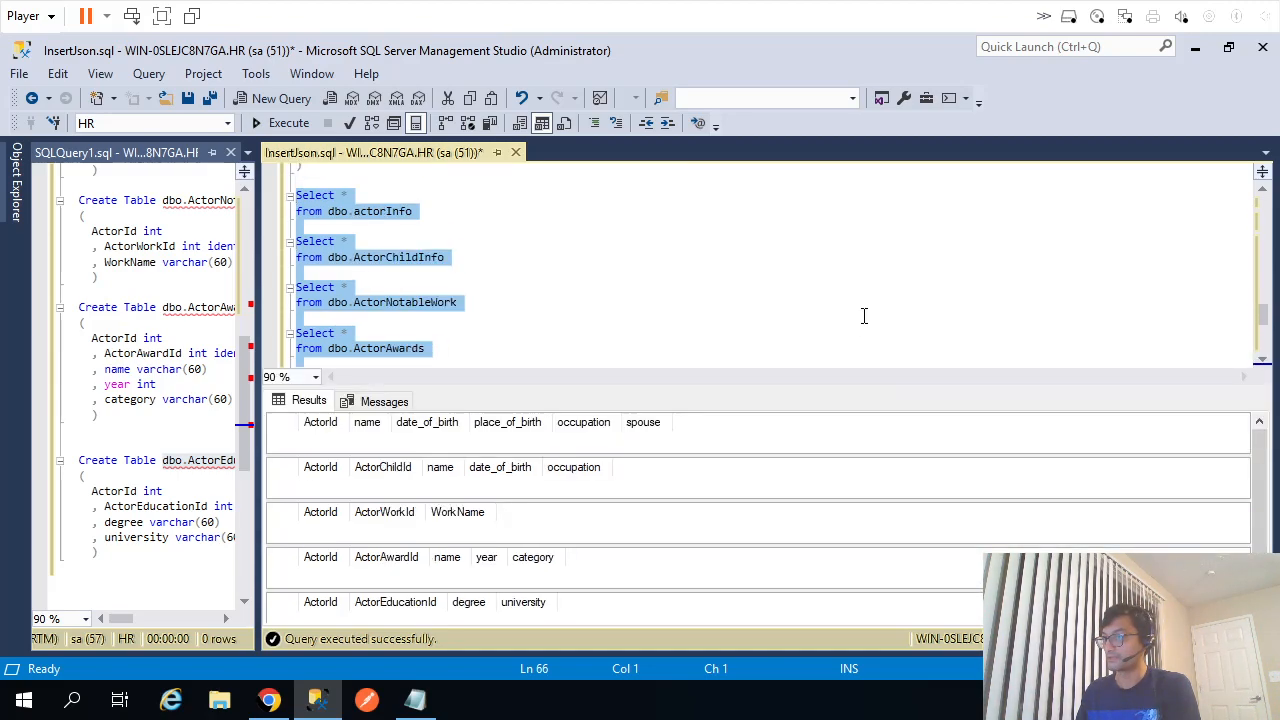
left_click(269, 700)
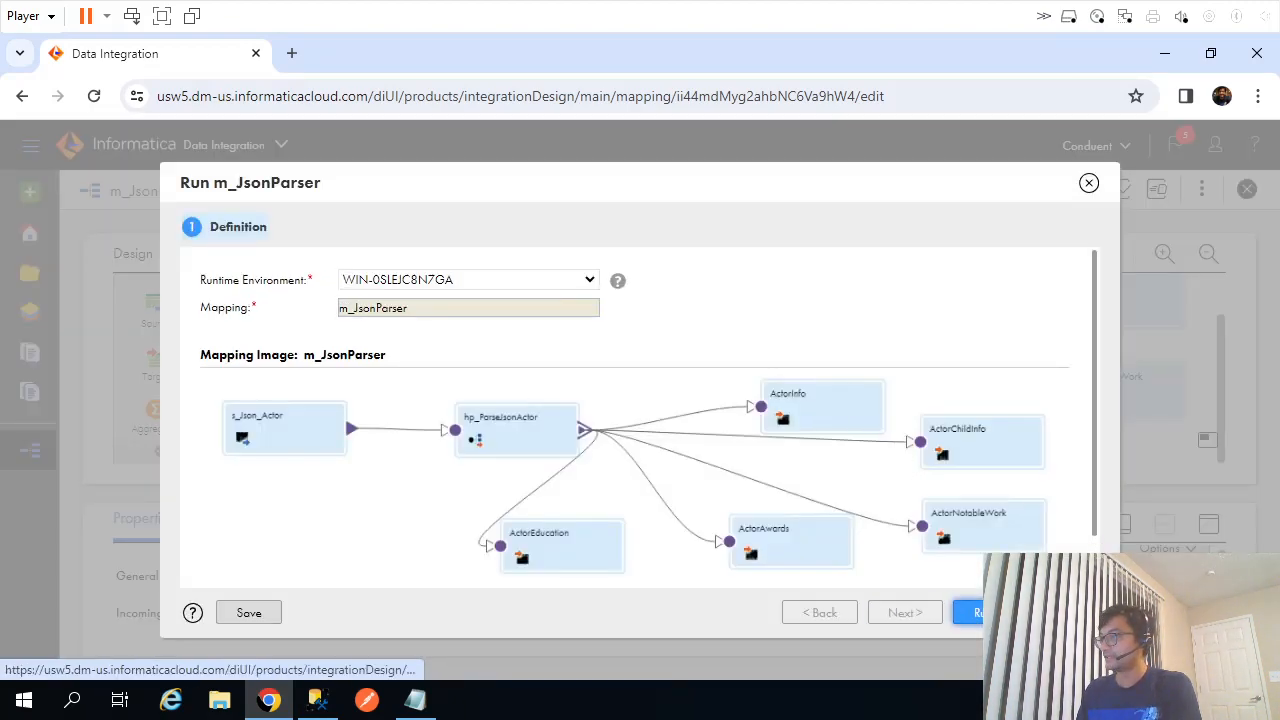
Run m_JsonParser and refresh My Jobs until m_JsonParser-2 shows Success with 12 rows.
left_click(991, 612)
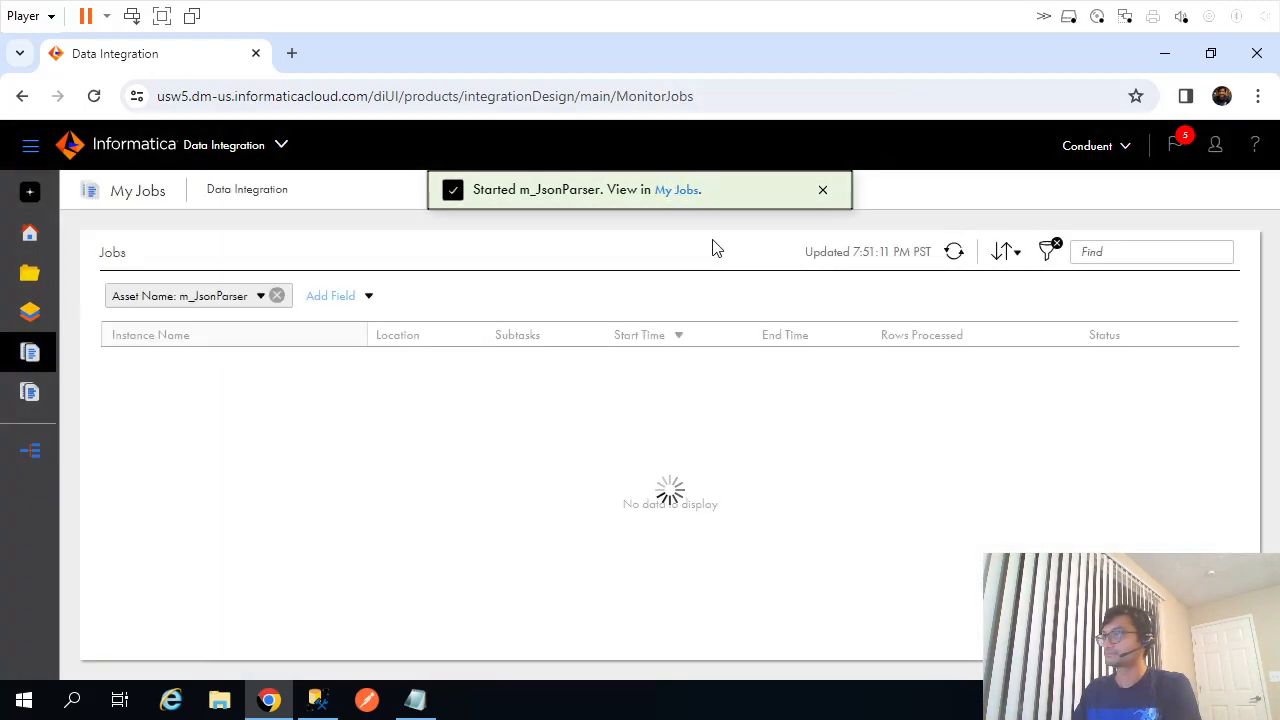
left_click(954, 254)
left_click(954, 254)
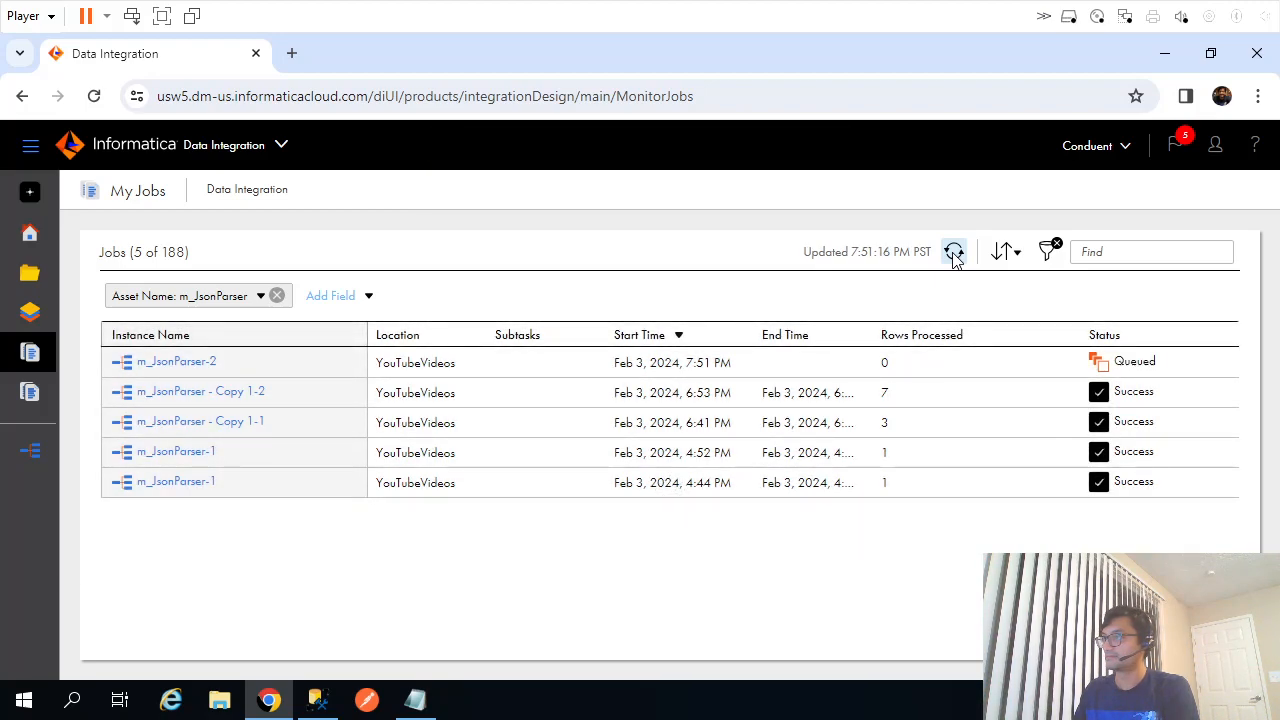
left_click(954, 254)
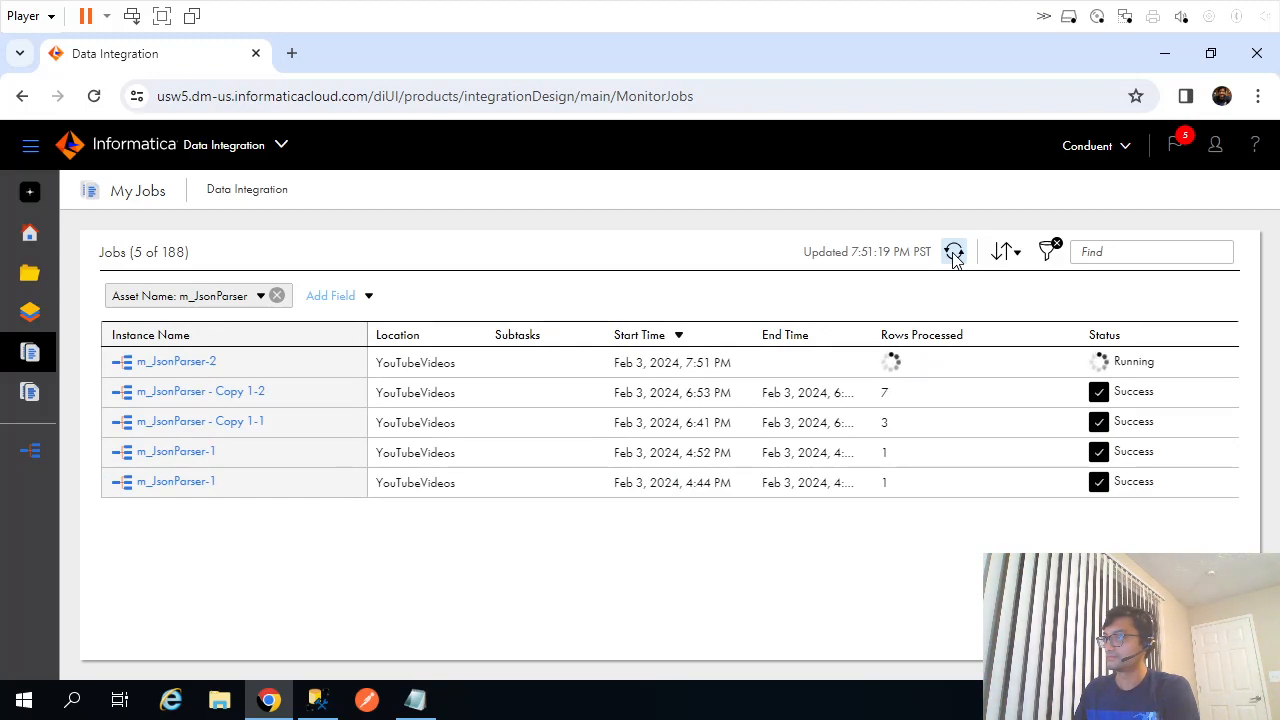
left_click(954, 254)
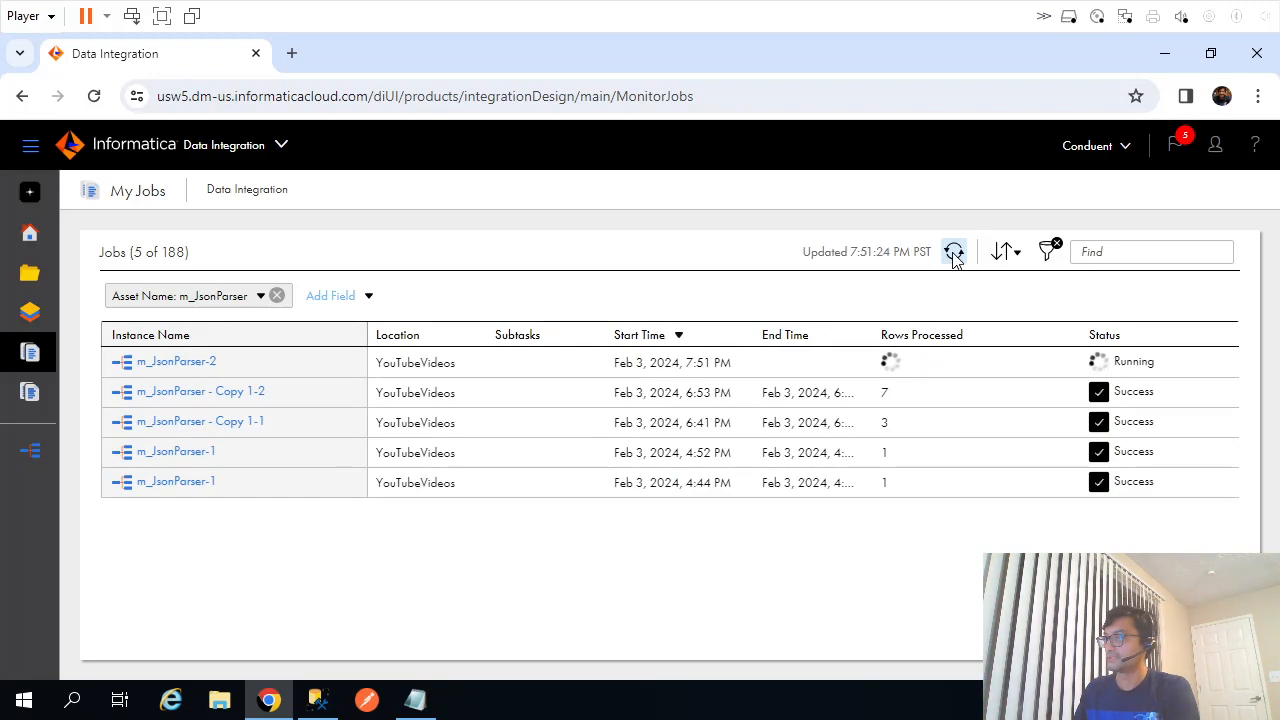
left_click(954, 254)
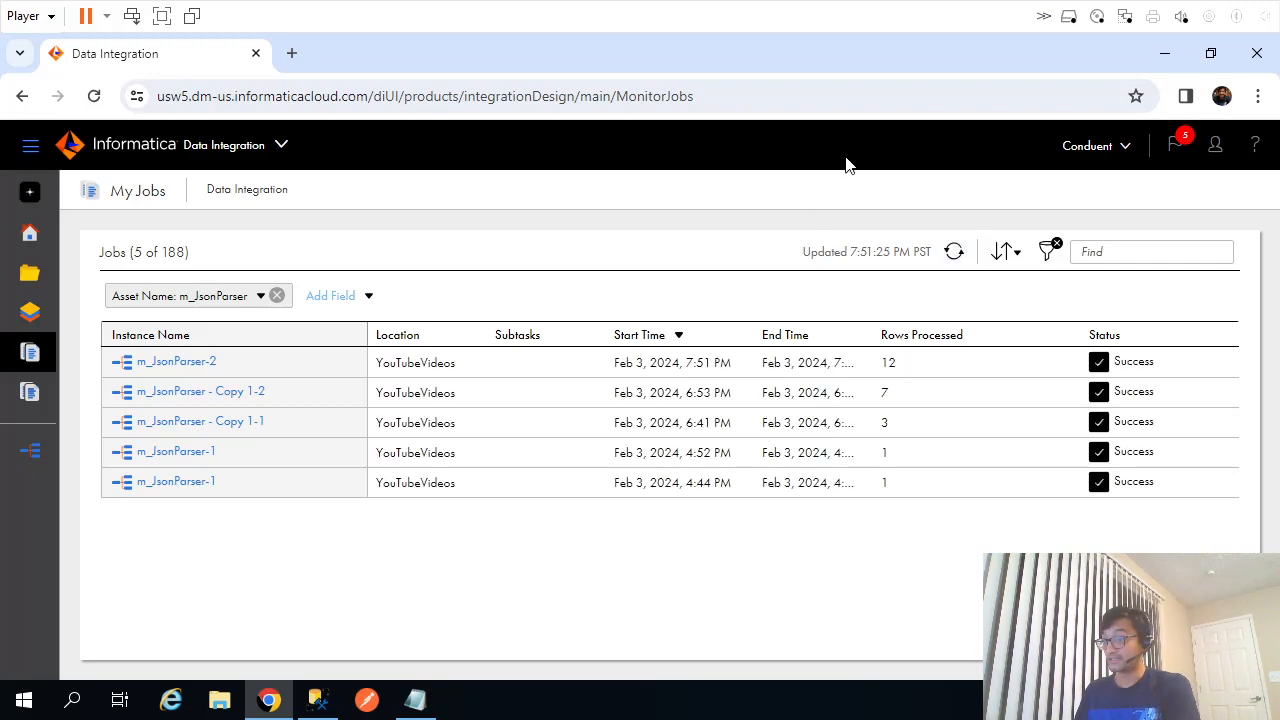
left_click(319, 698)
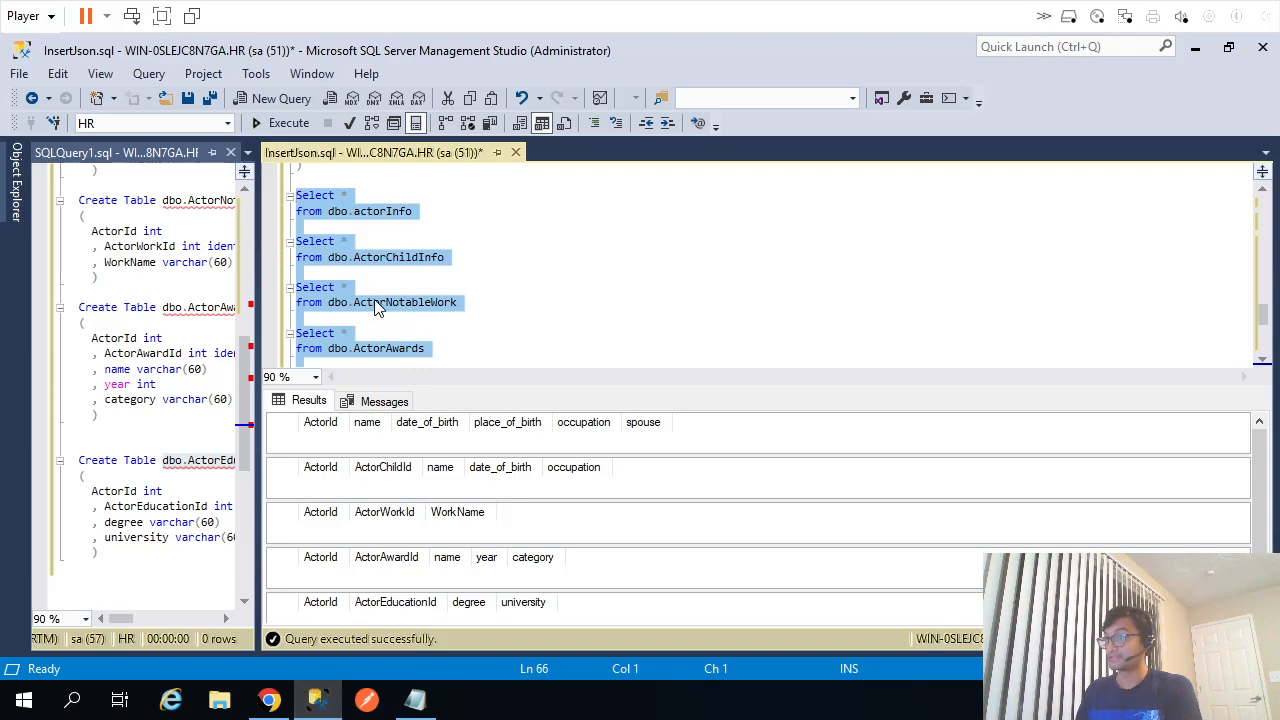
Rerun the five SELECT queries and enlarge the results pane to show all filled grids.
left_click(284, 122)
left_click_drag(713, 386, 777, 212)
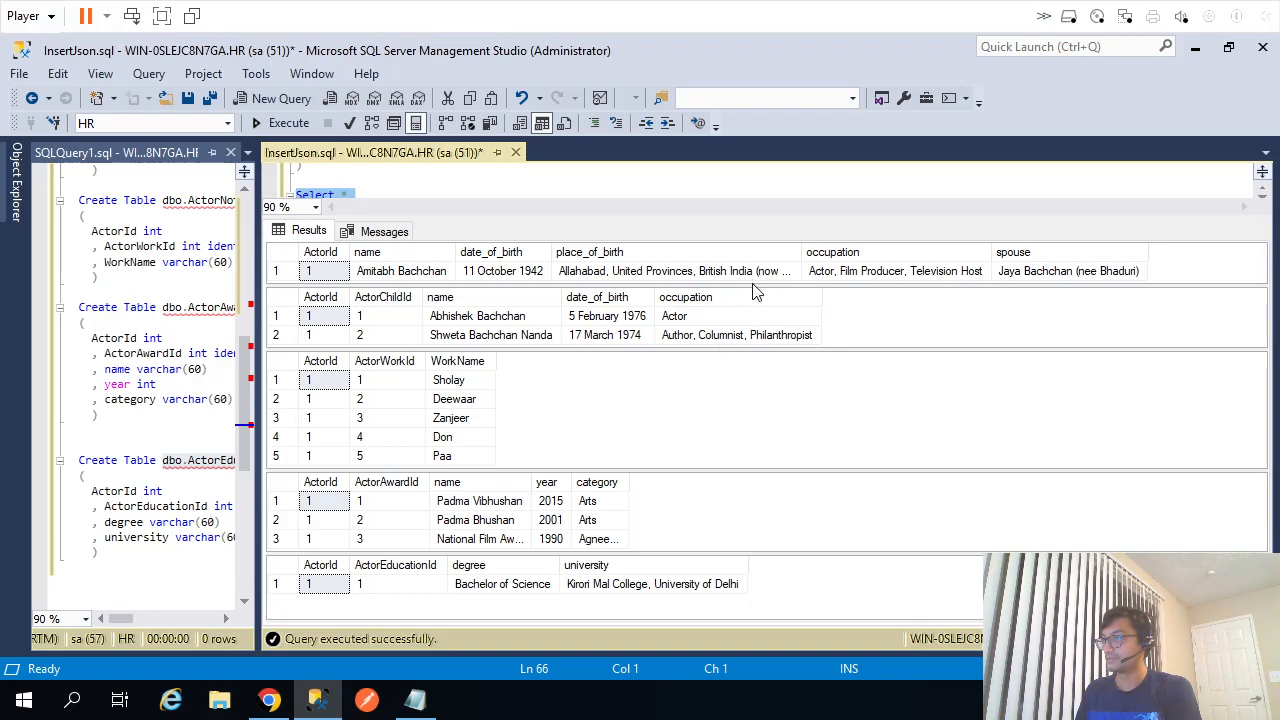
left_click_drag(753, 285, 756, 293)
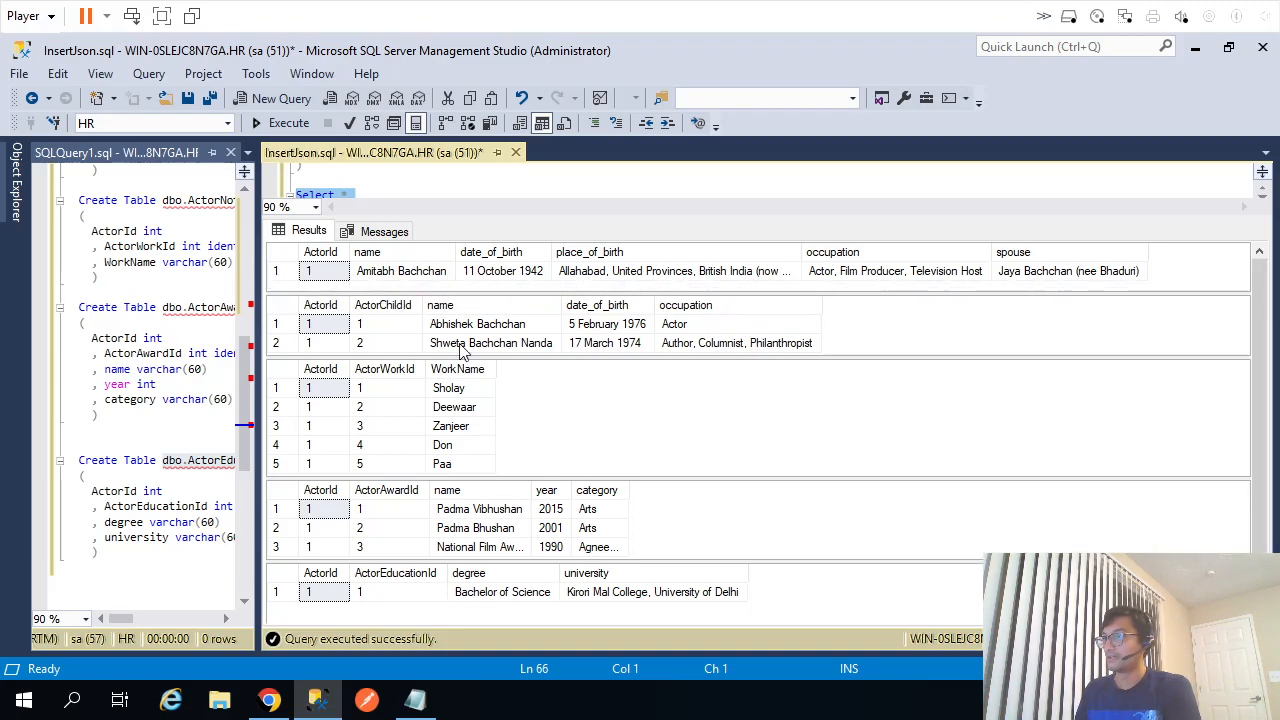
left_click(413, 704)
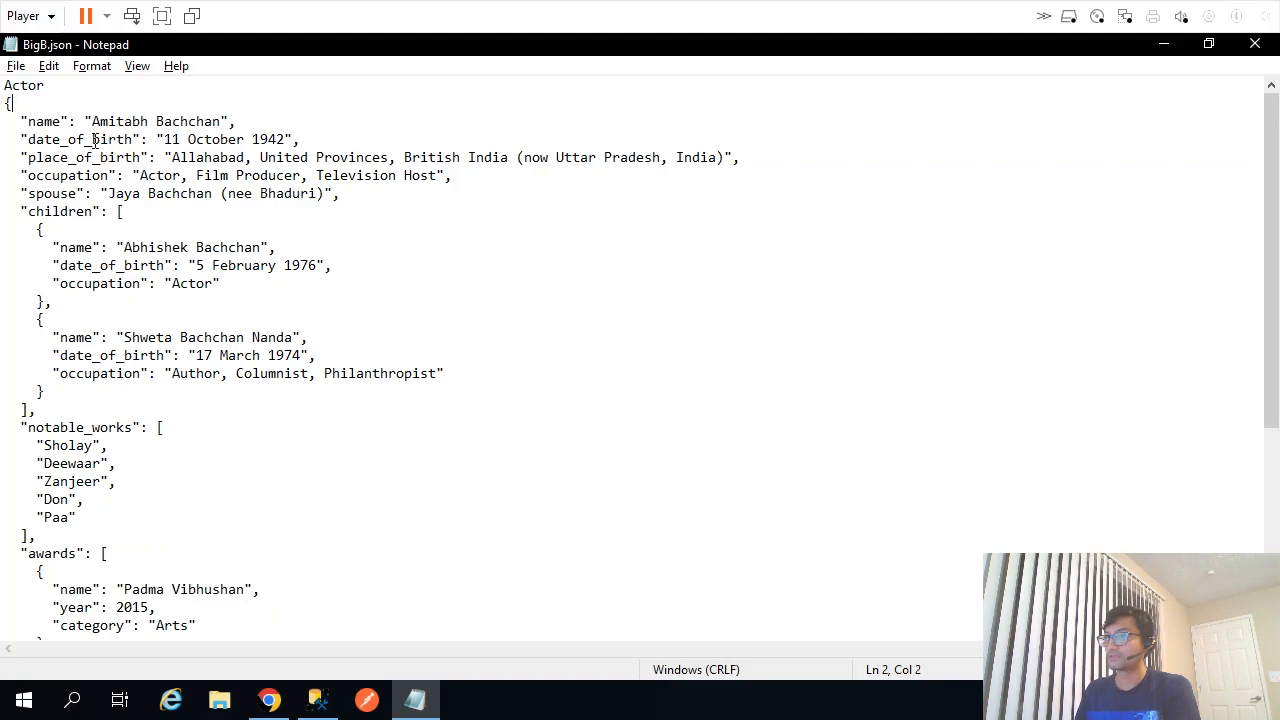
Compare the actor's top-level JSON fields with the actor info result row.
left_click_drag(27, 121, 437, 202)
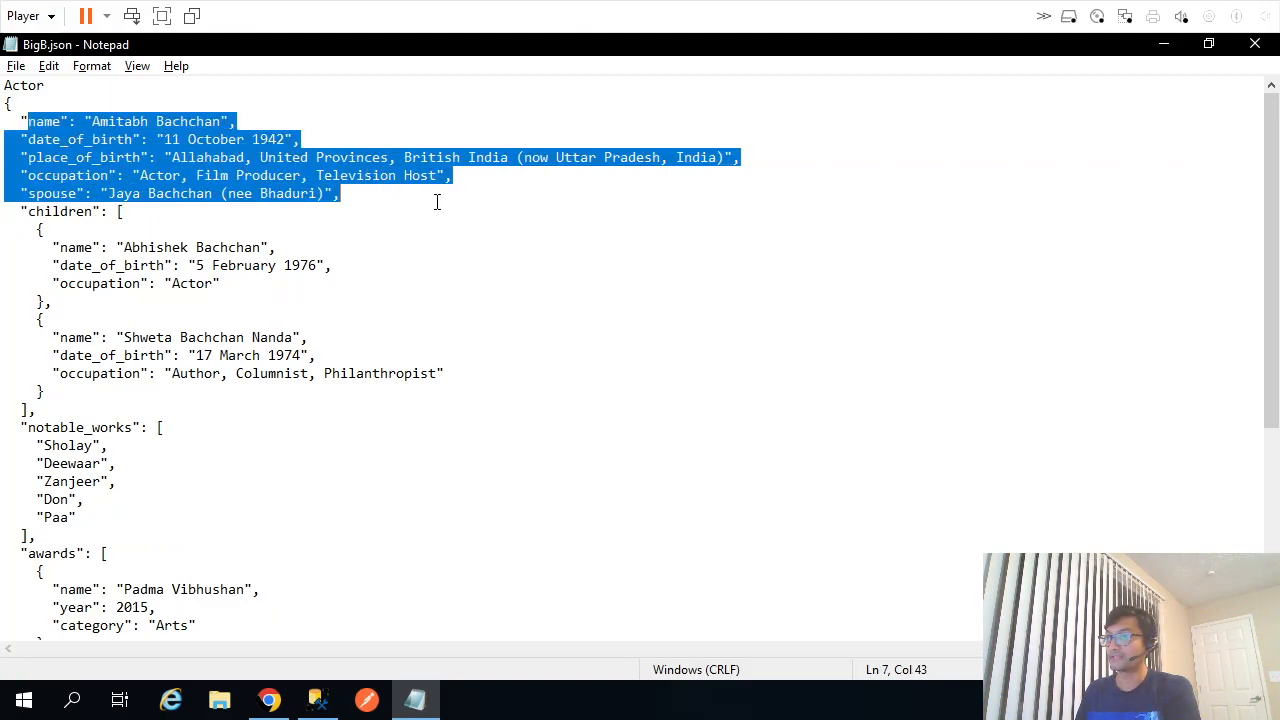
key("alt+Tab")
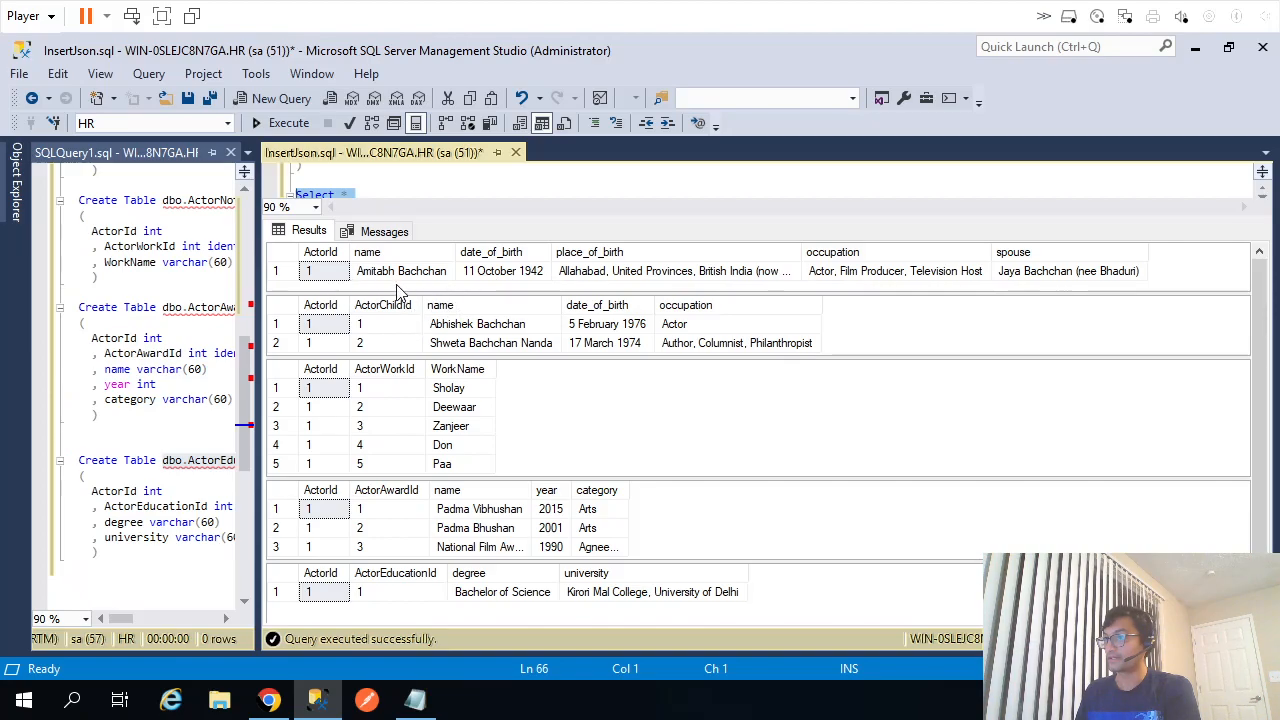
key("alt+Tab")
Check the two children's names and occupation in the JSON against the children result rows.
left_click_drag(58, 248, 462, 368)
key("alt+Tab")
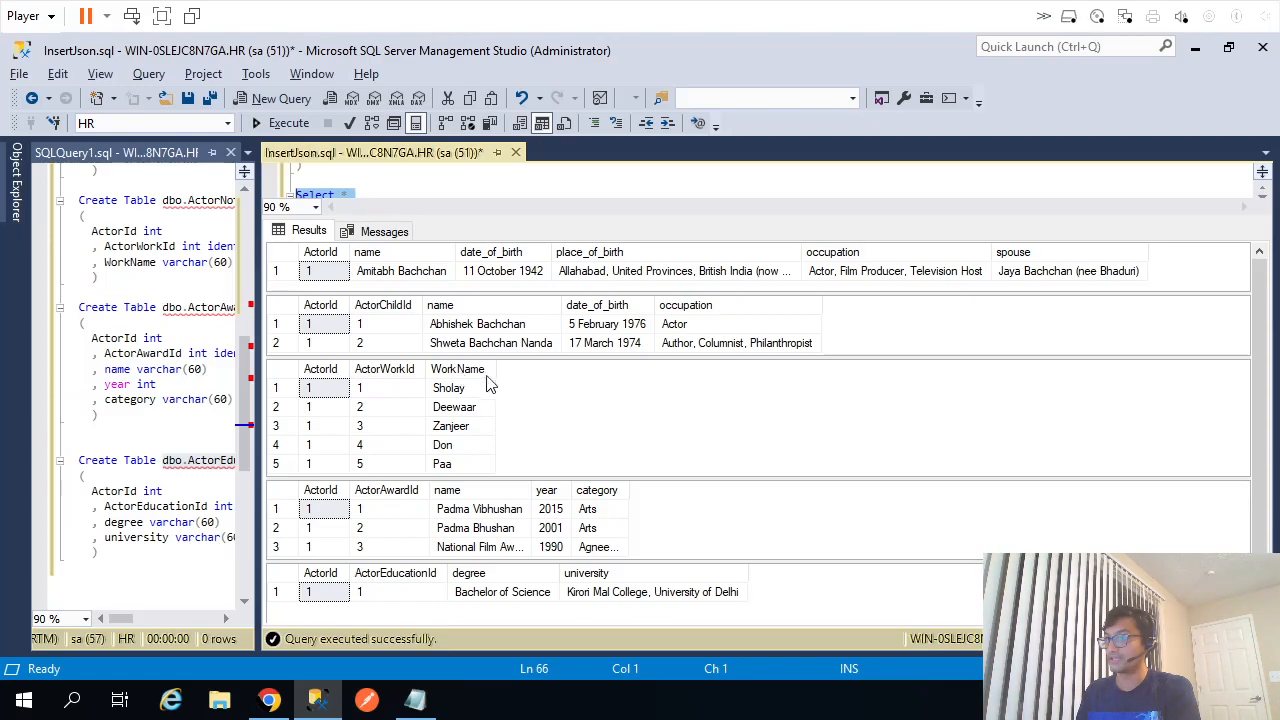
left_click(490, 345)
left_click(494, 333)
key("alt+Tab")
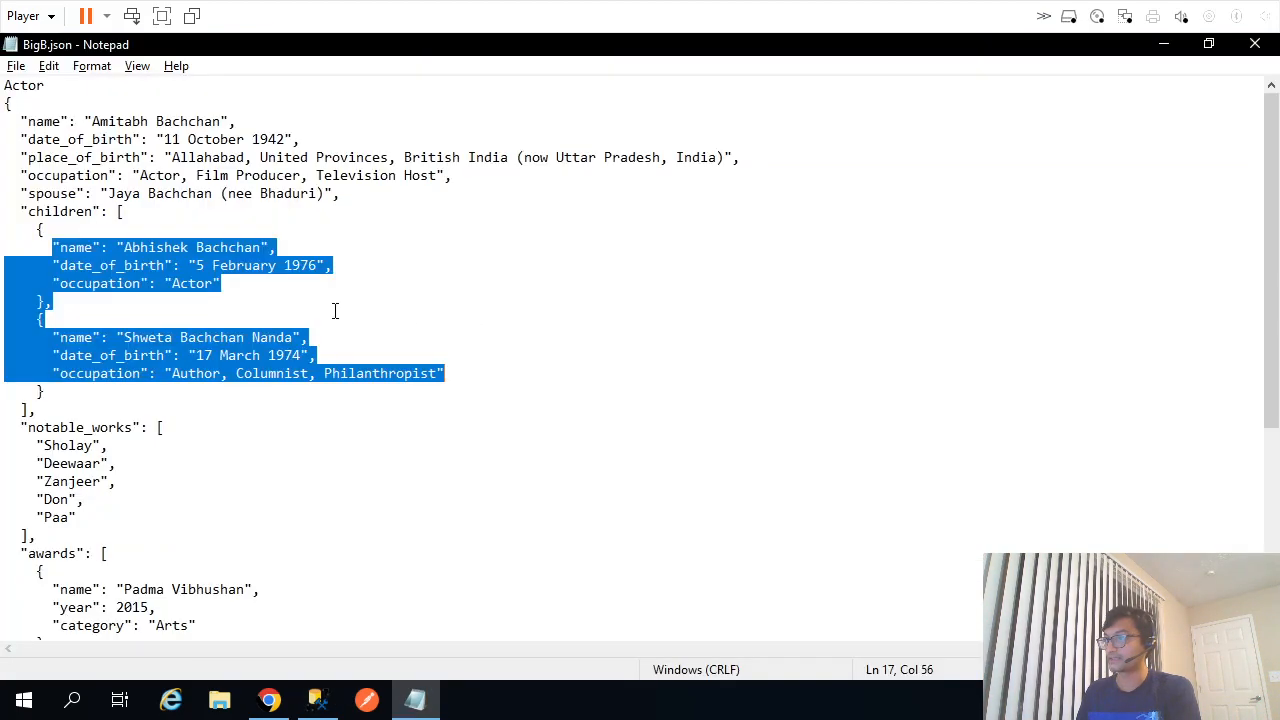
left_click(203, 288)
key("alt+Tab")
left_click(775, 350)
key("alt+Tab")
Match the notable works Deewaar, Zanjeer and Don against the notable work result rows.
scroll(471, 420, "down", 2)
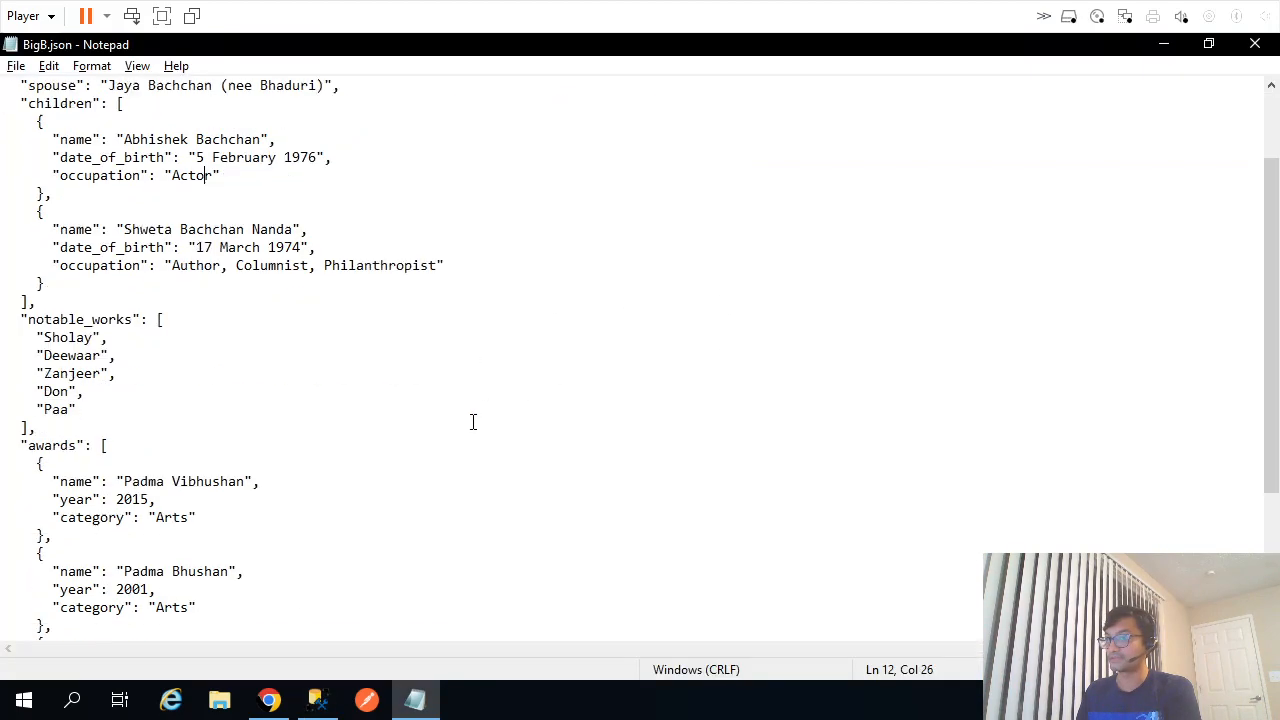
left_click_drag(6, 337, 124, 414)
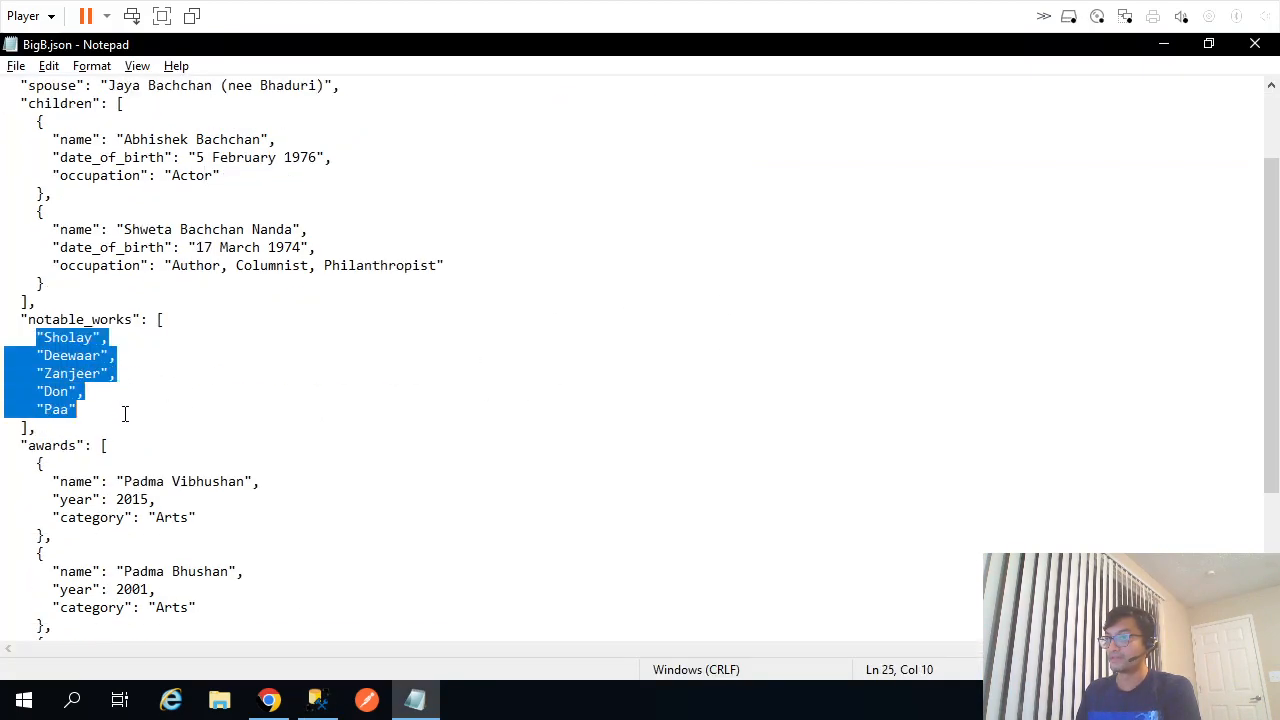
key("alt+Tab")
left_click(452, 406)
left_click(456, 428)
left_click(458, 444)
key("alt+Tab")
key("alt+Tab")
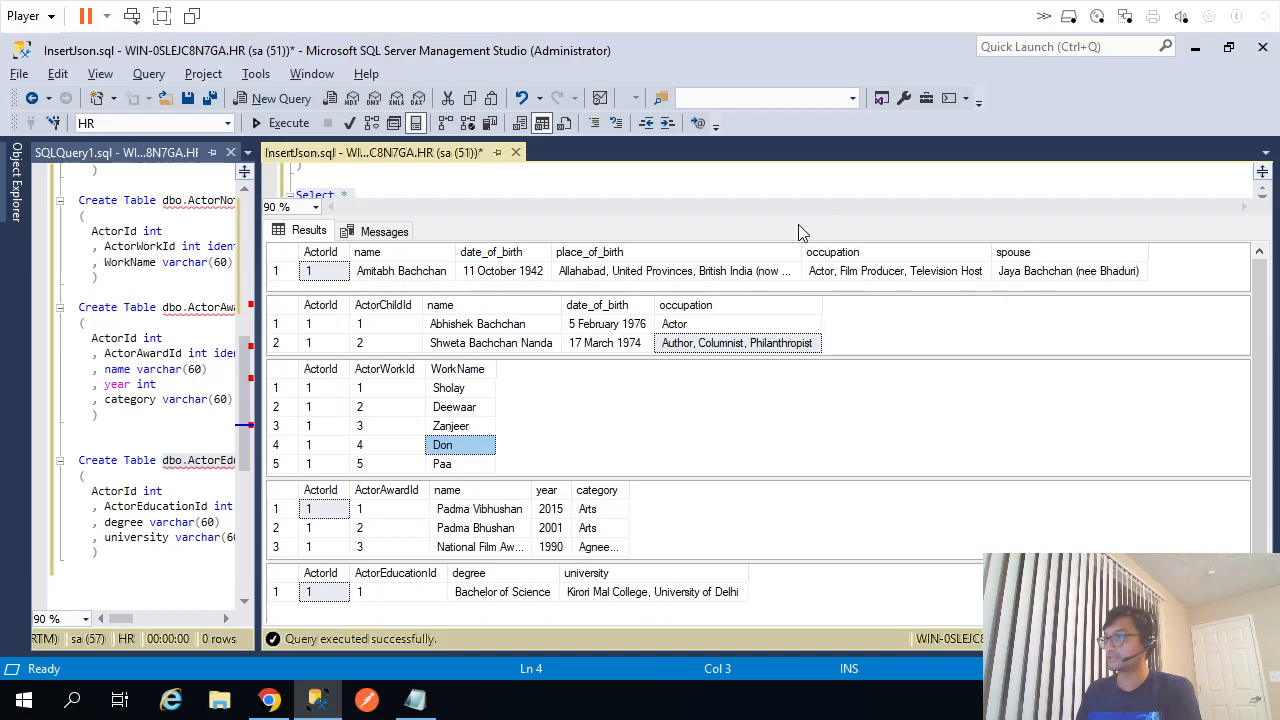
Verify the children and notable work rows carry the actor's ActorId and their own ids.
left_click_drag(391, 336, 742, 346)
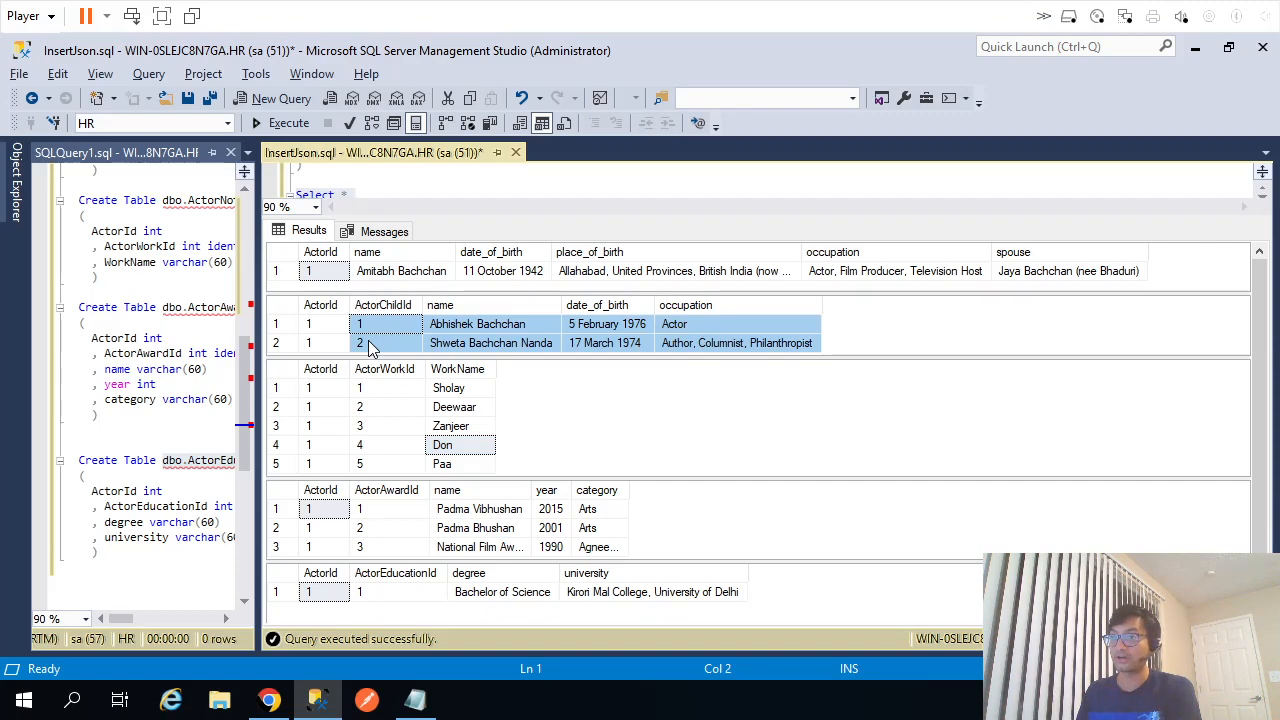
left_click(372, 343)
left_click(380, 328)
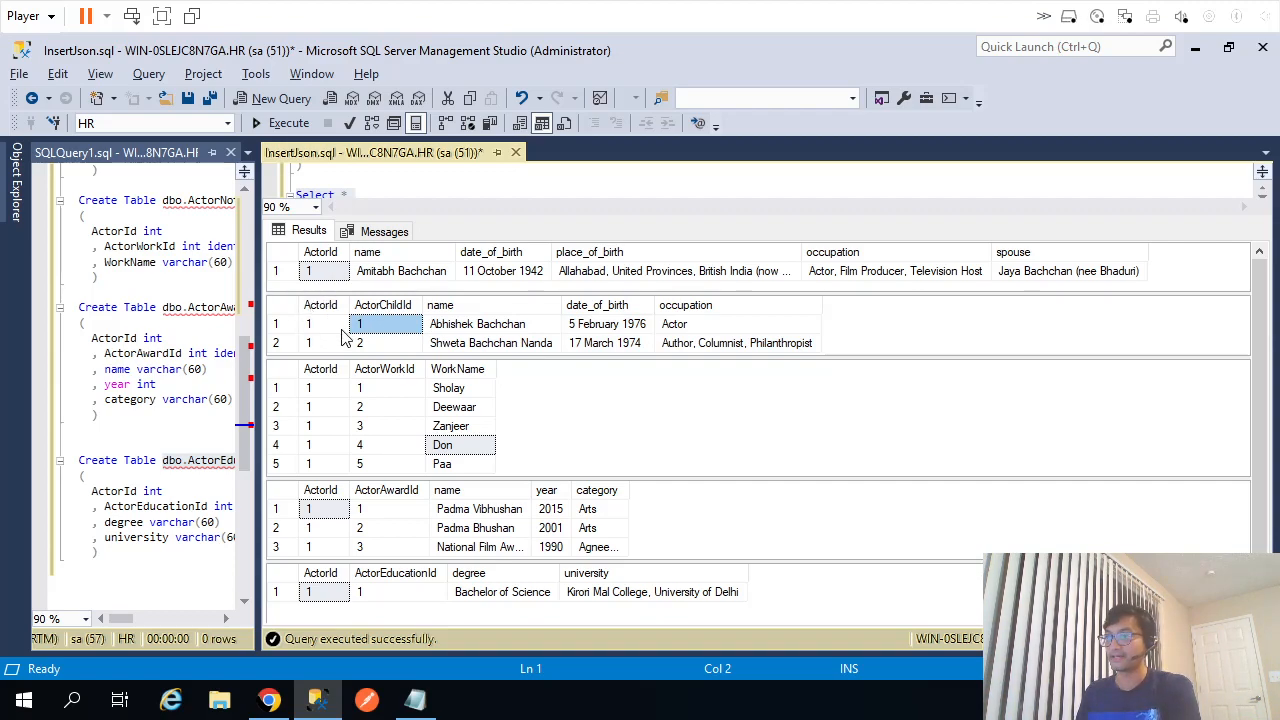
left_click(336, 275)
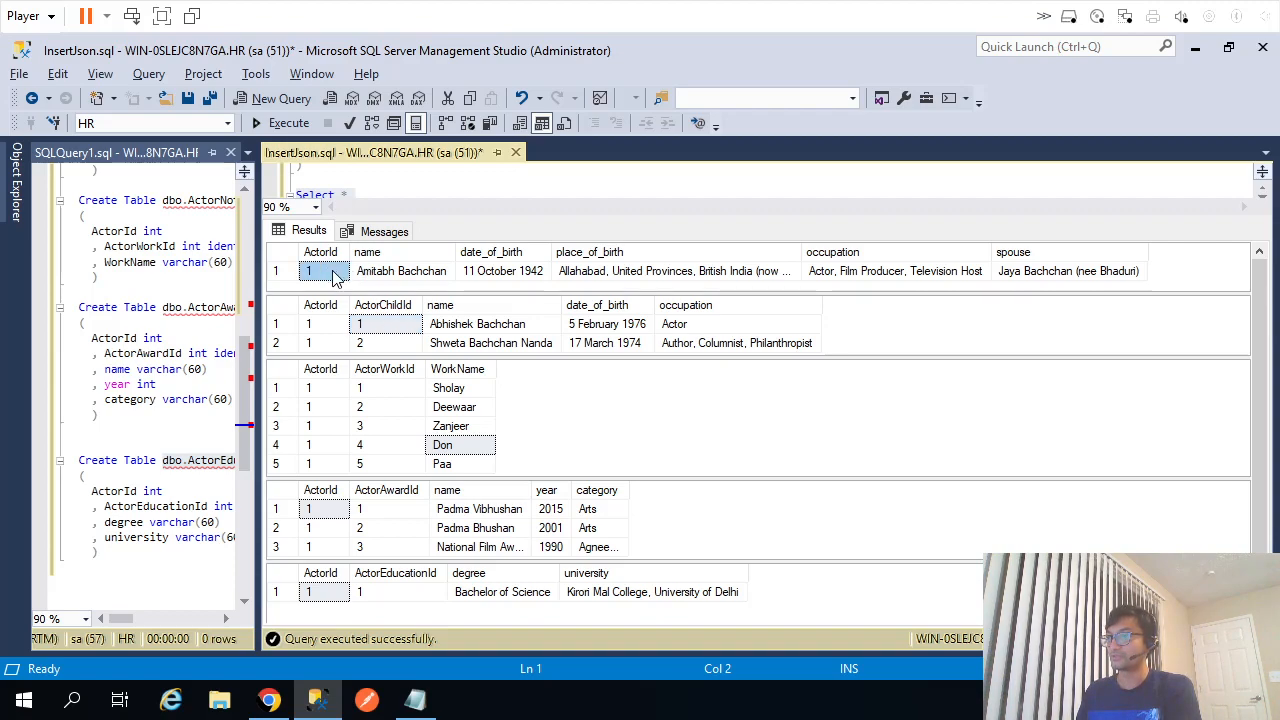
left_click_drag(330, 324, 728, 349)
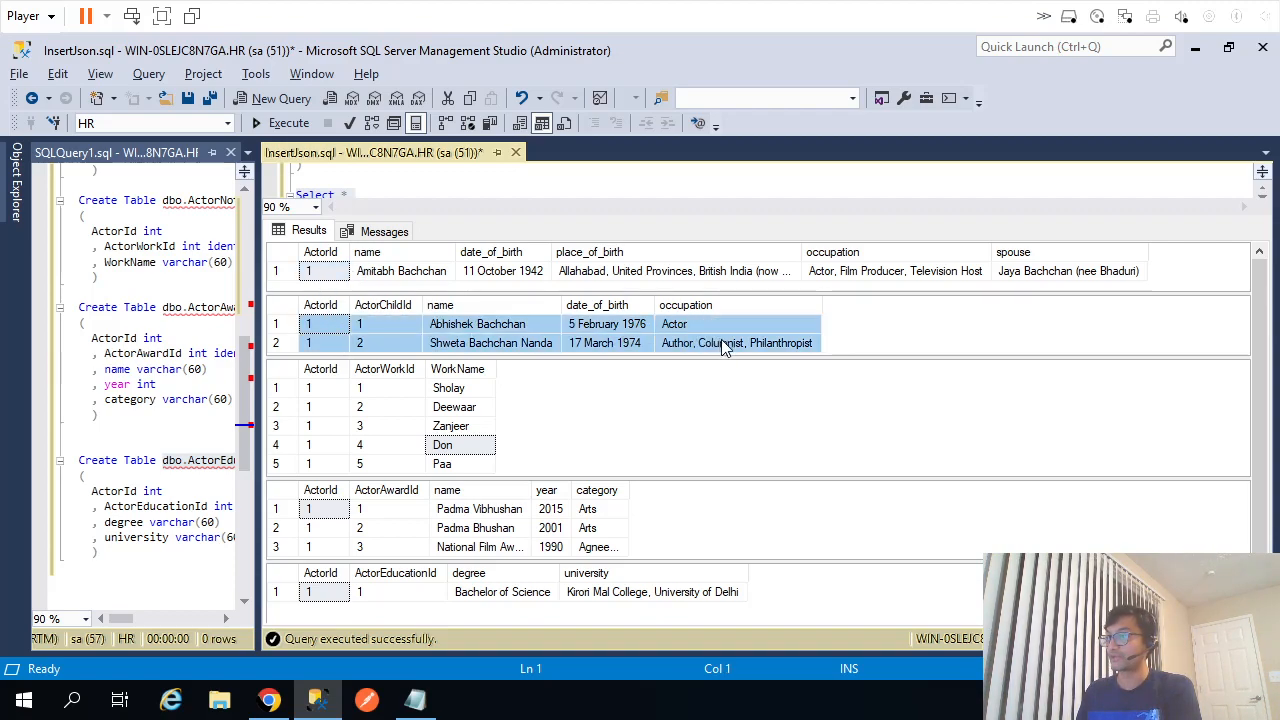
left_click(333, 275)
left_click(321, 306)
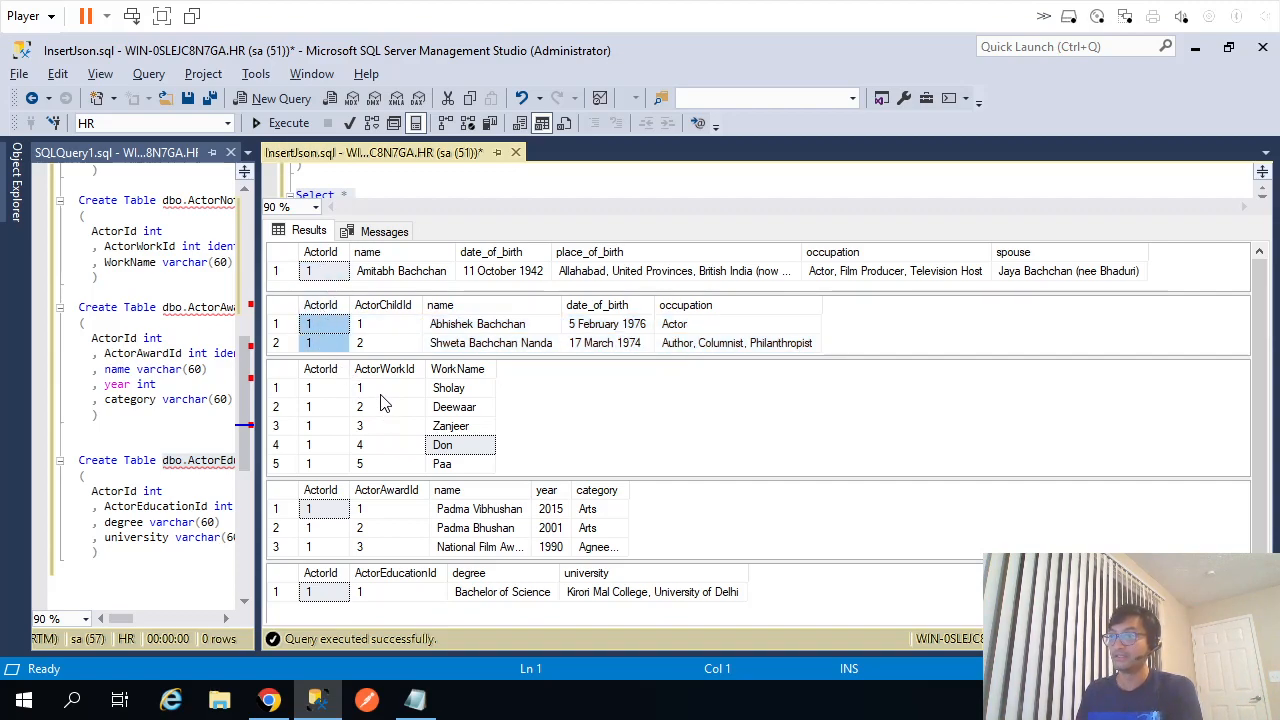
left_click_drag(383, 390, 473, 470)
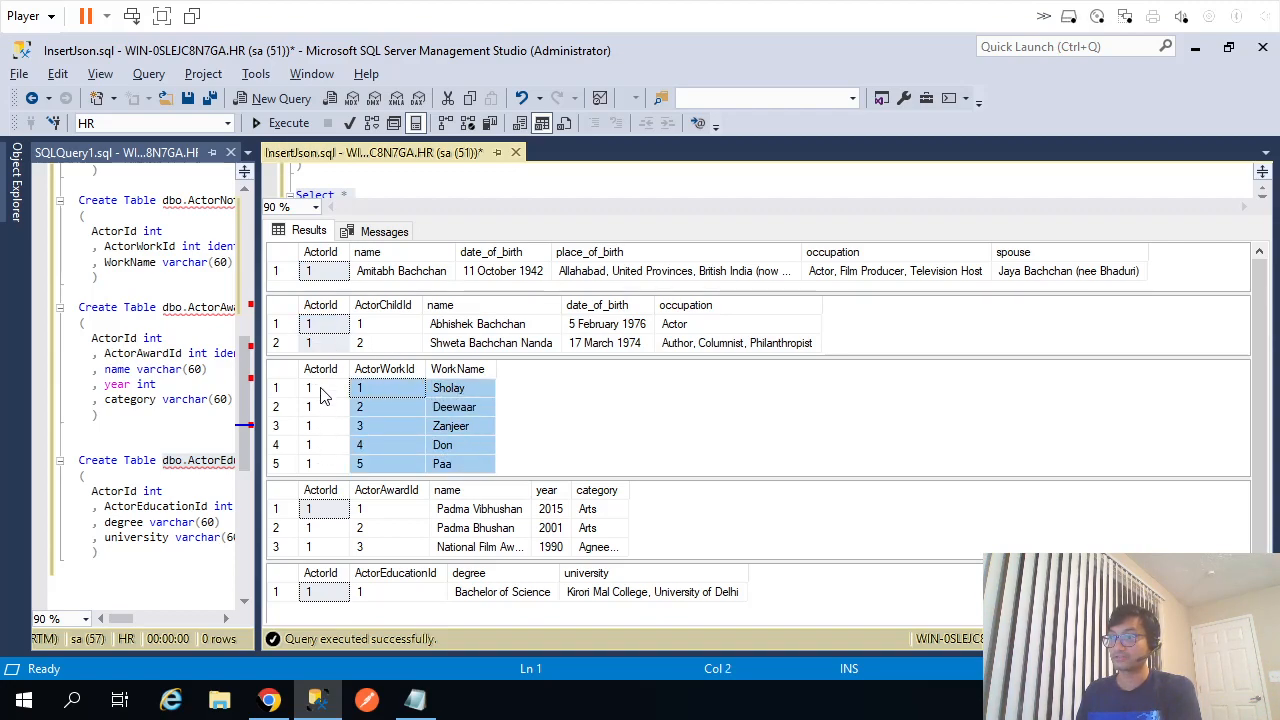
left_click_drag(322, 390, 322, 462)
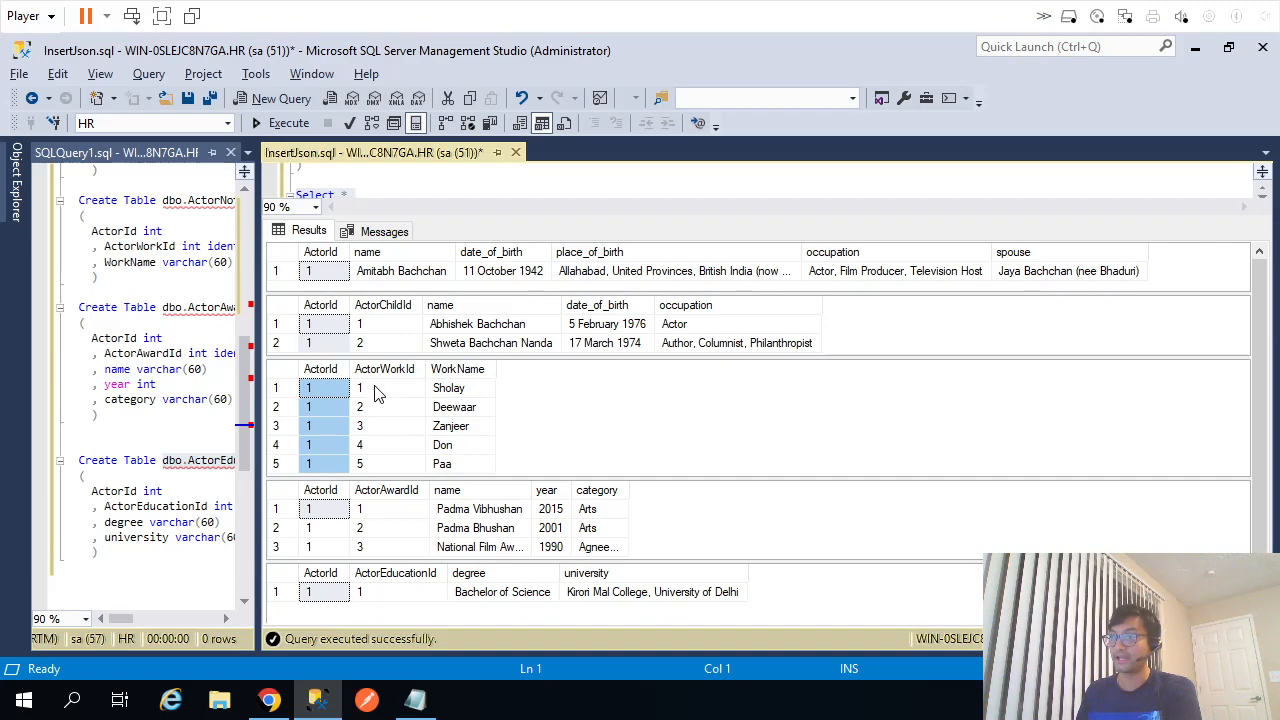
left_click_drag(372, 389, 388, 458)
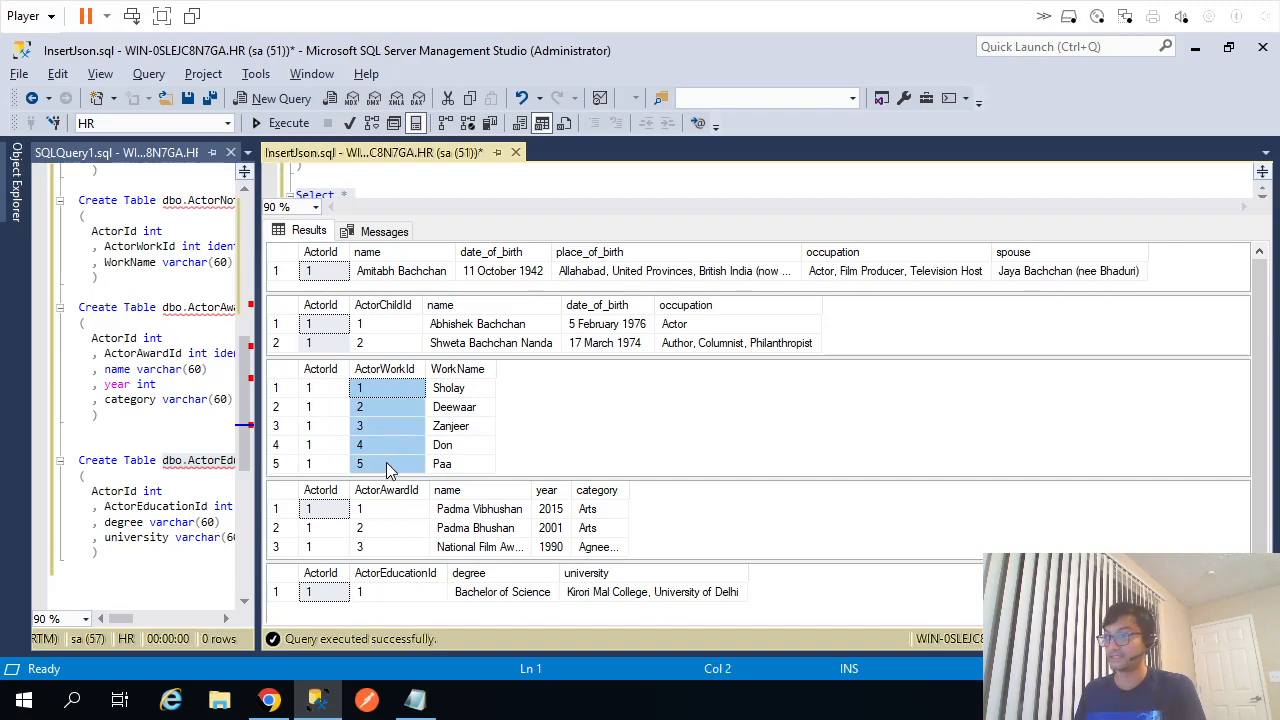
Widen award columns so Agneepath and National Film Award for Best Actor show fully, checking award ActorIds.
left_click(535, 490)
left_click_drag(628, 491, 685, 497)
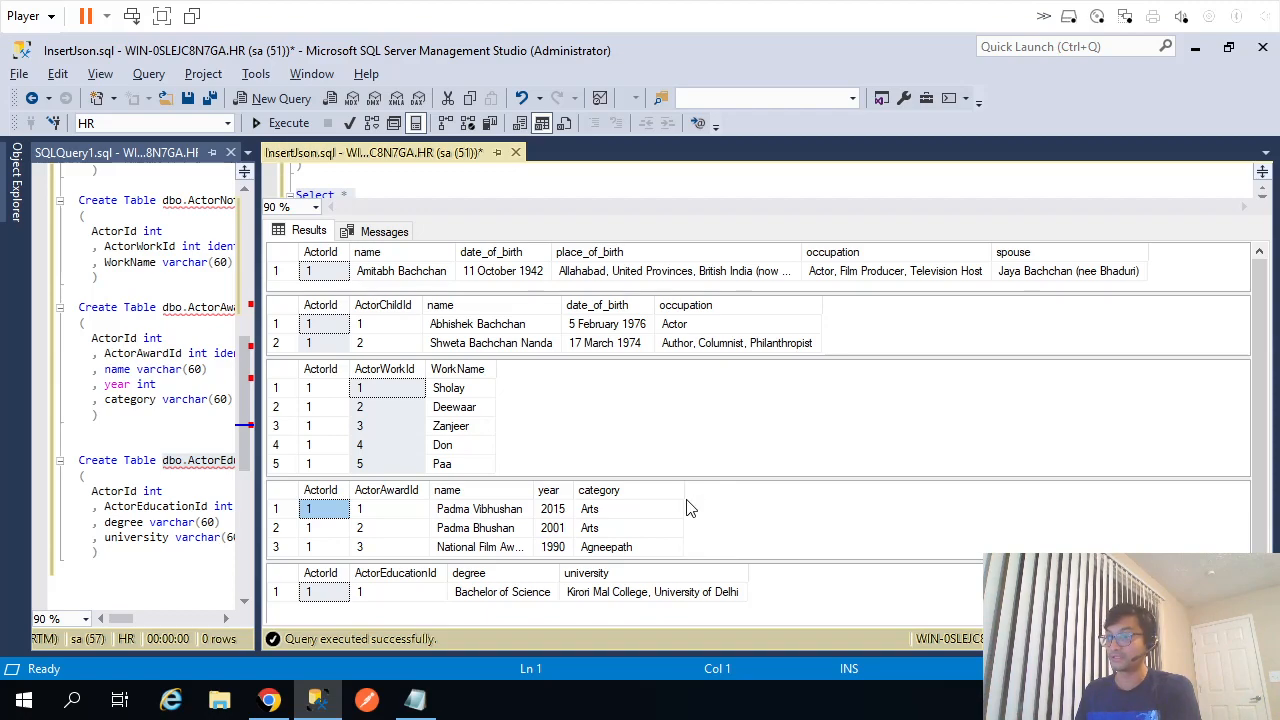
double_click(535, 490)
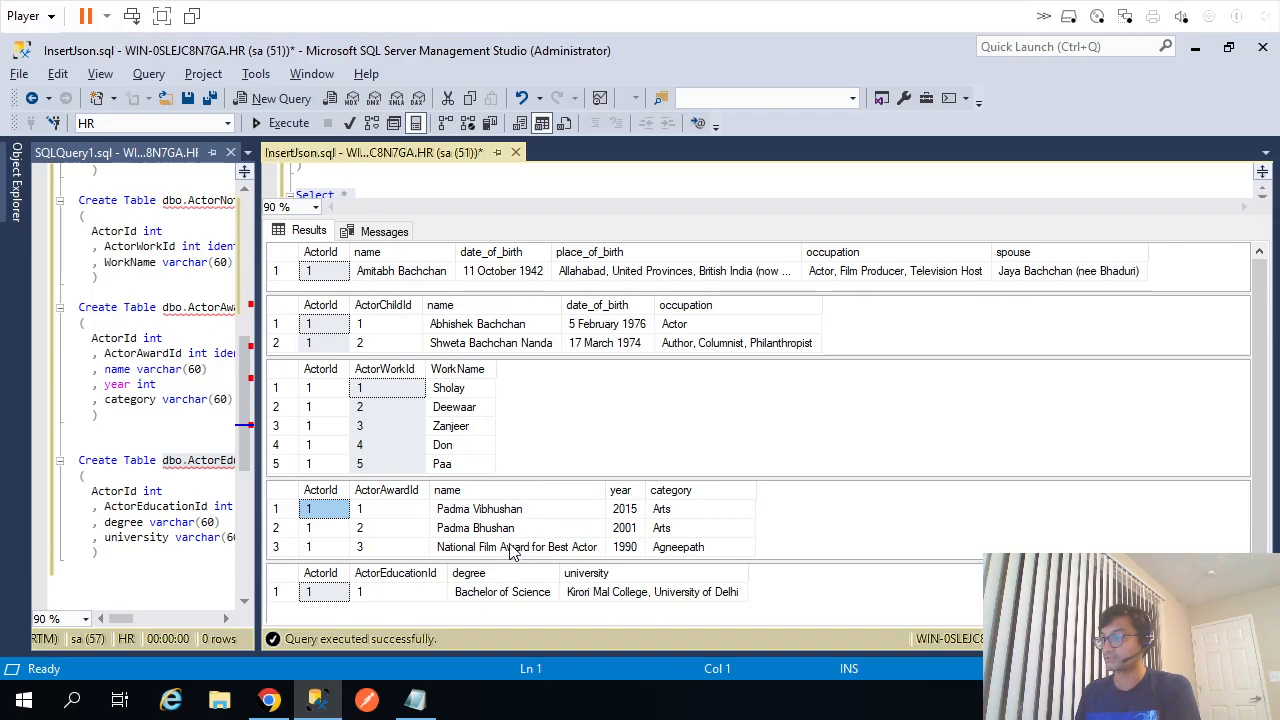
left_click(508, 549)
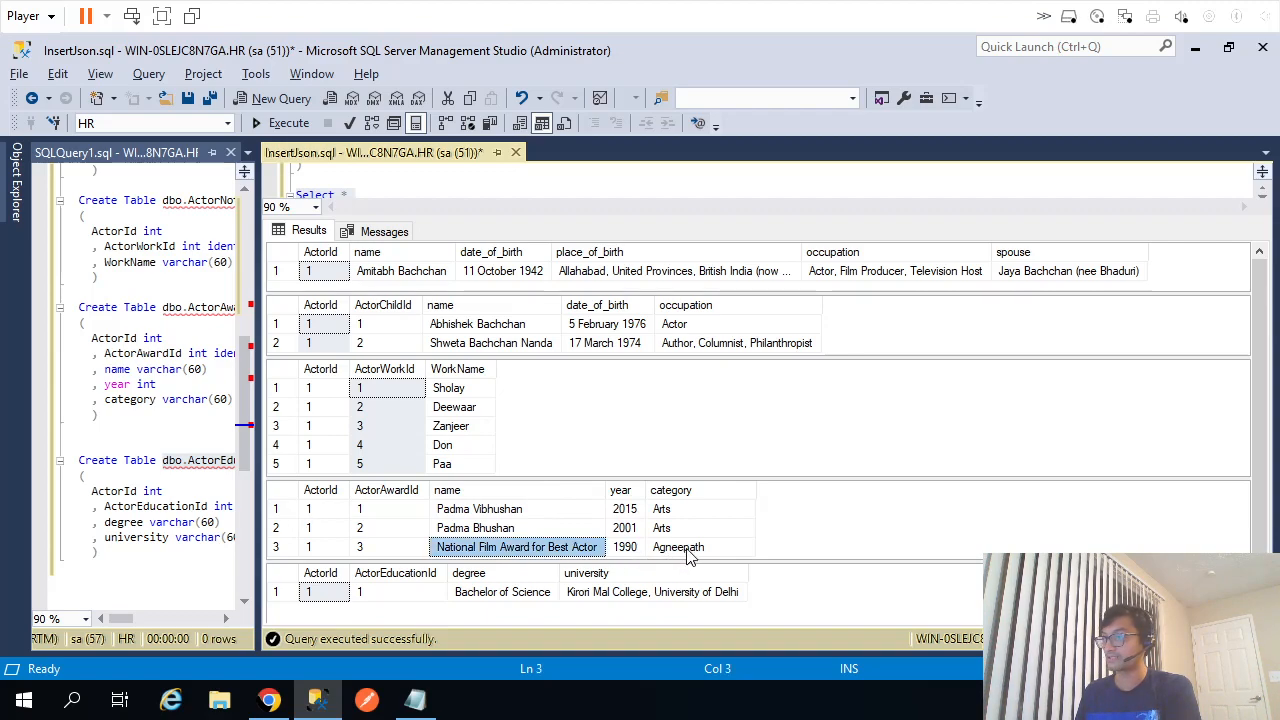
left_click_drag(322, 510, 323, 555)
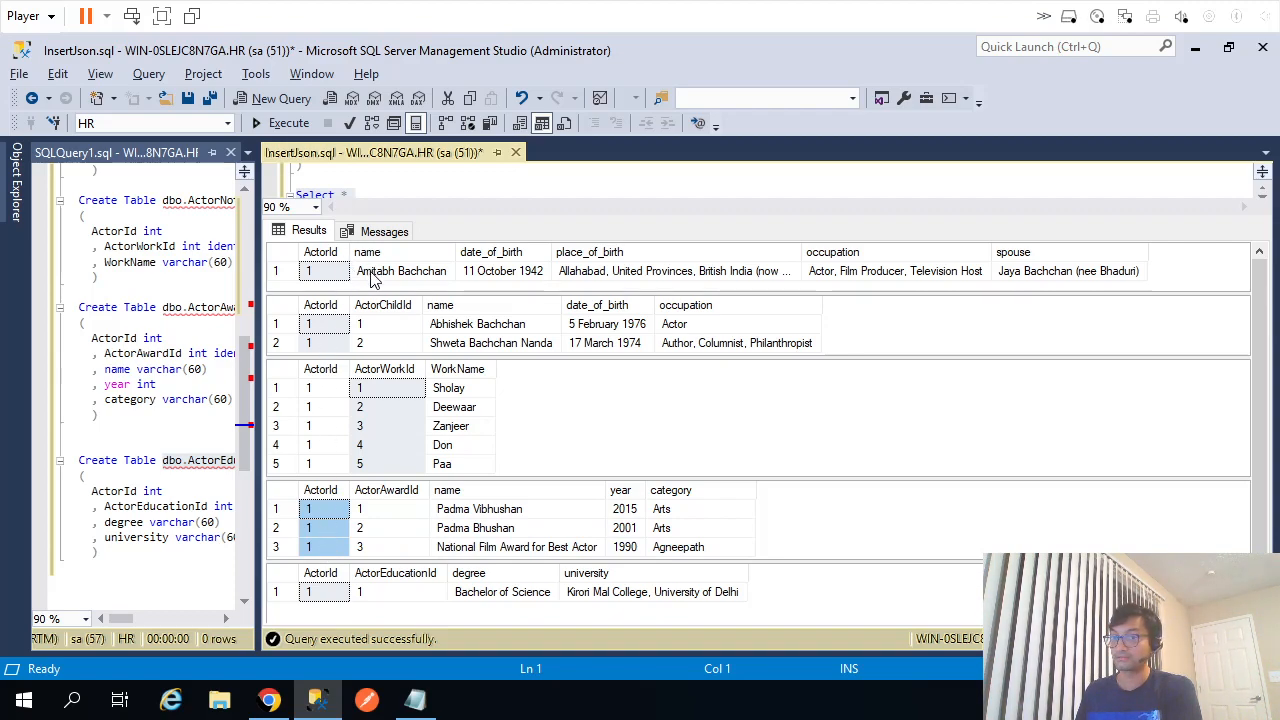
left_click(478, 190)
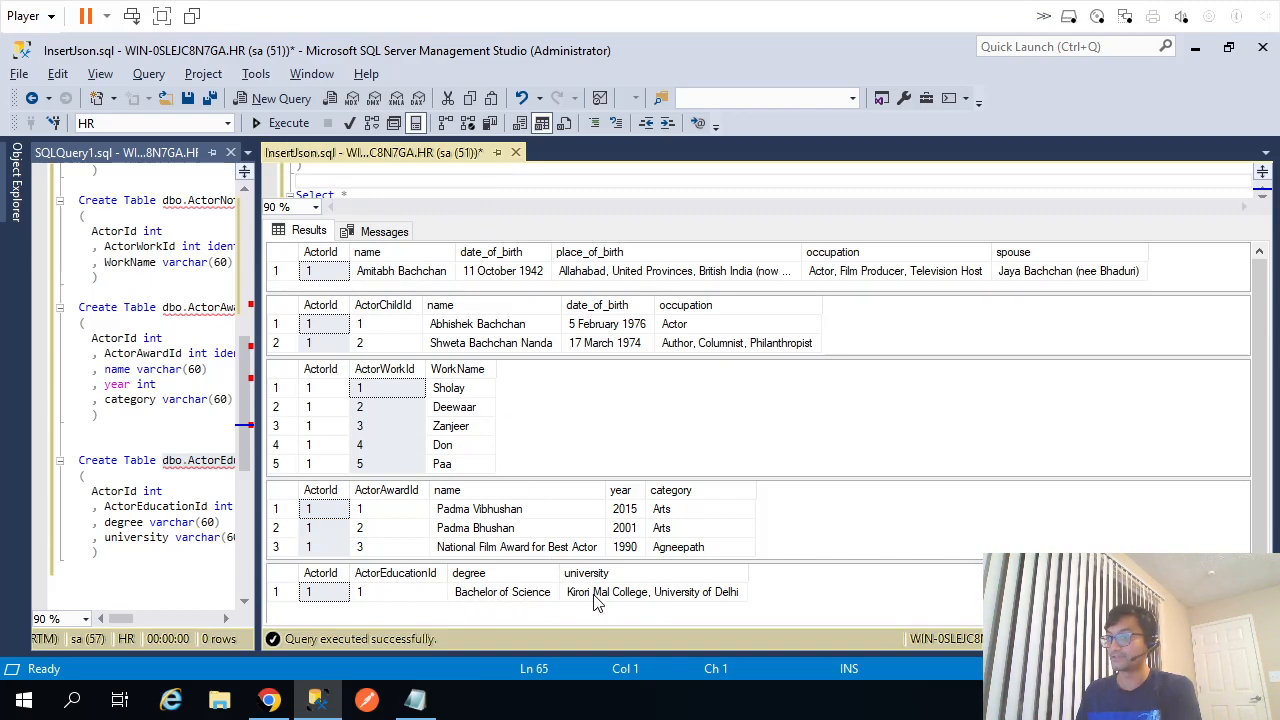
key("alt+Tab")
scroll(555, 538, "down", 4)
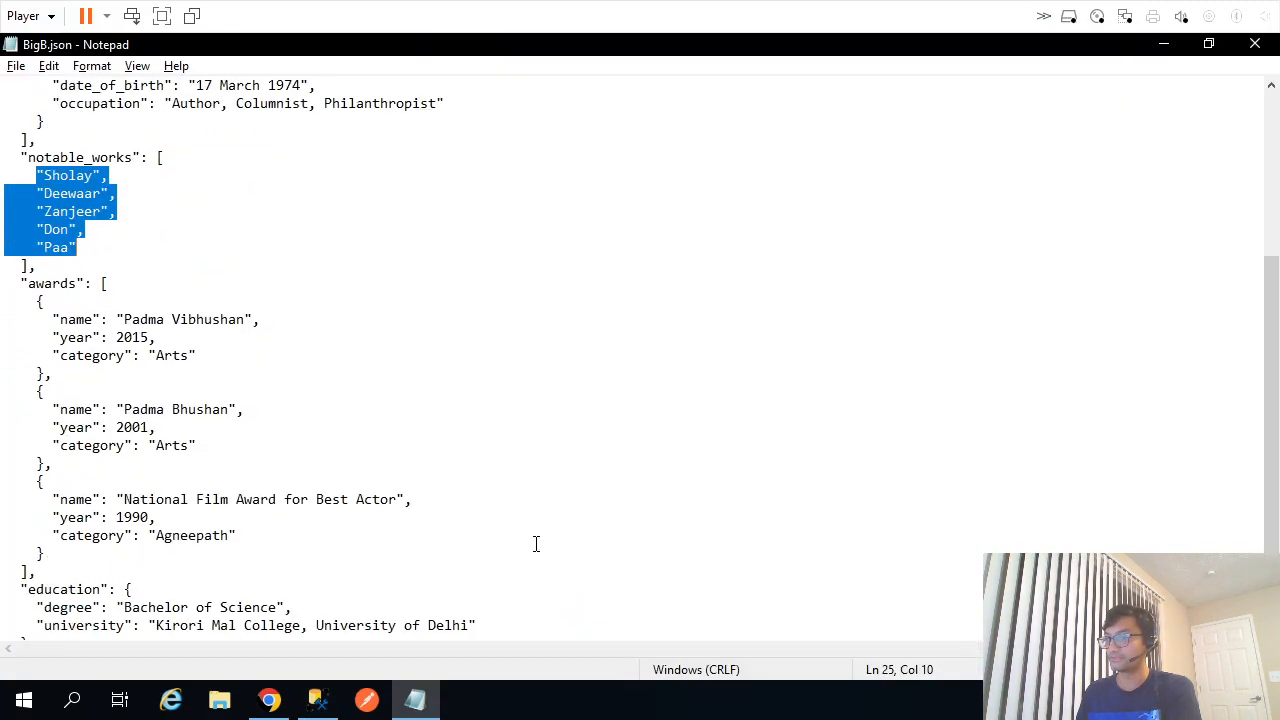
Compare the JSON education degree and university with the Bachelor of Science result row.
left_click_drag(37, 553, 428, 580)
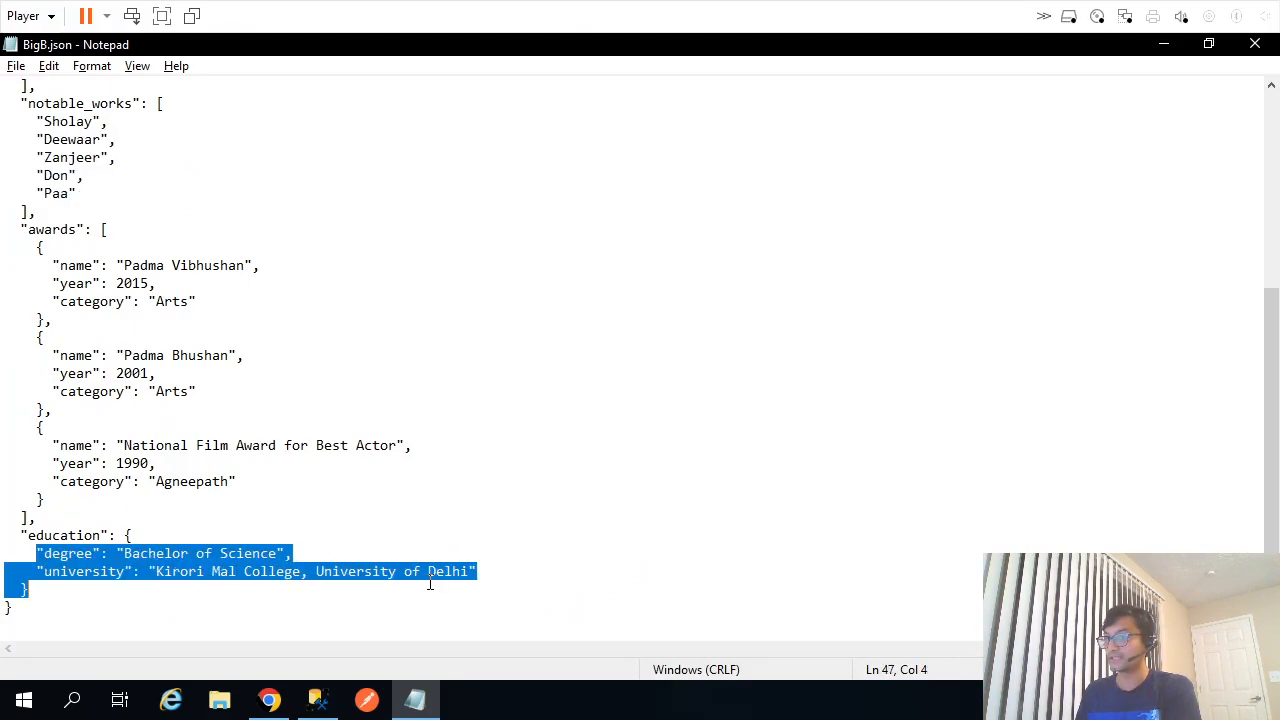
key("alt+Tab")
left_click(581, 590)
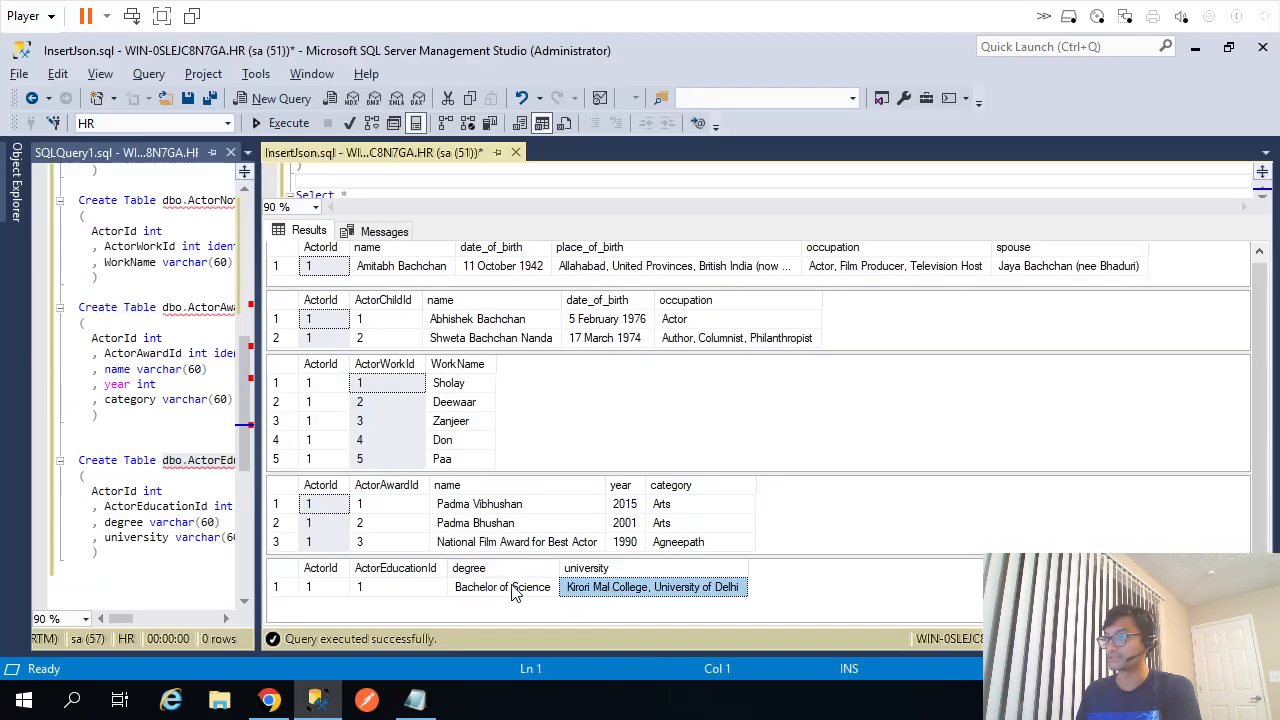
left_click(502, 590)
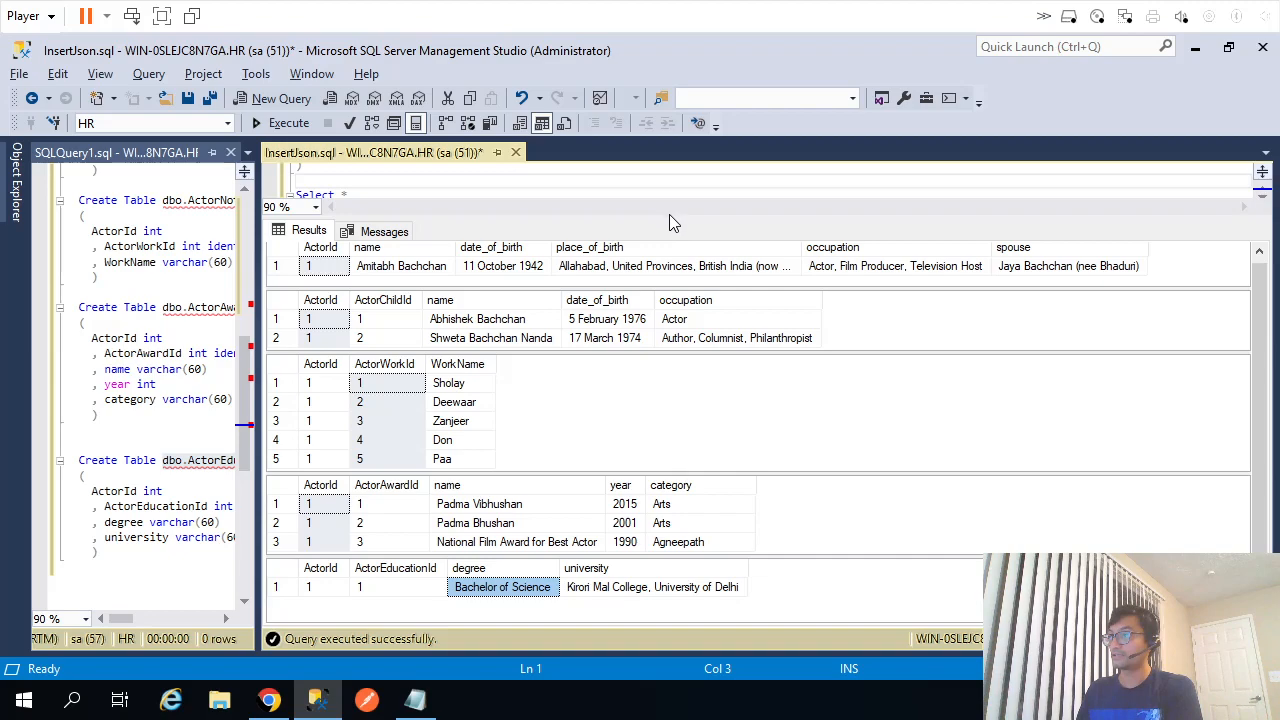
Review BigB.json from the top, picking out the Actor, children, notable_works and awards keys.
left_click(415, 703)
left_click(483, 450)
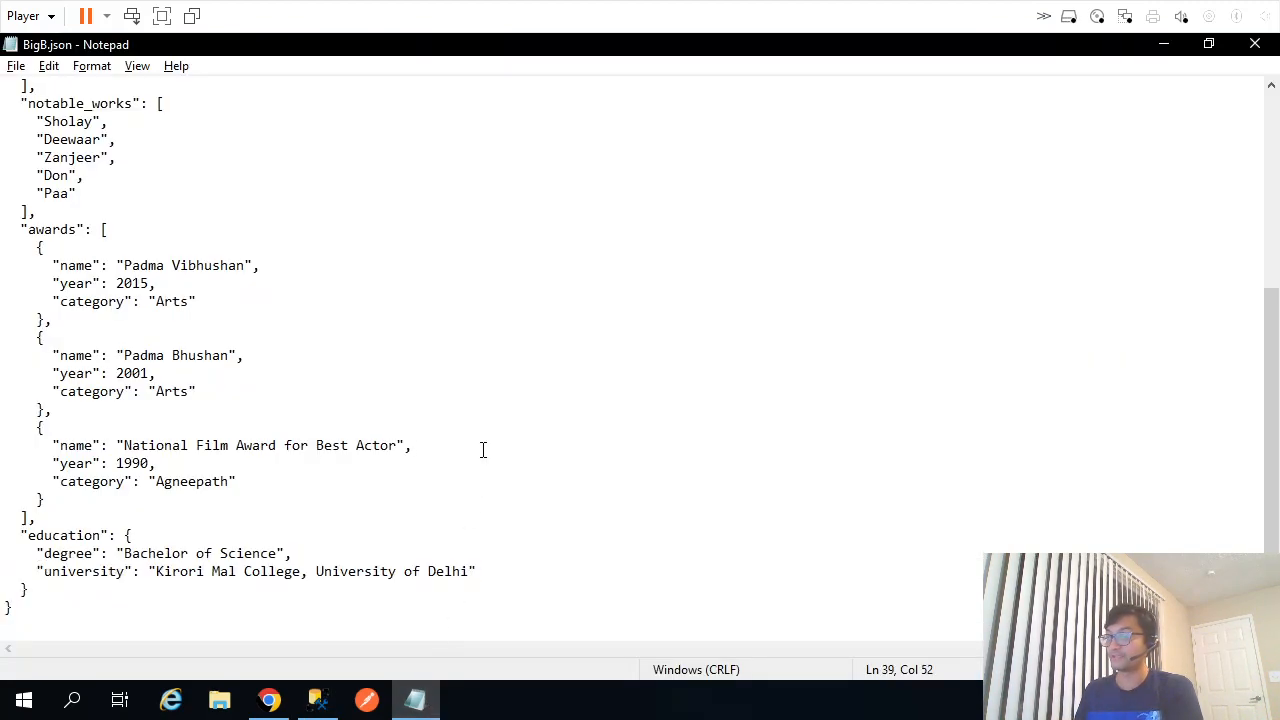
key("ctrl+Home")
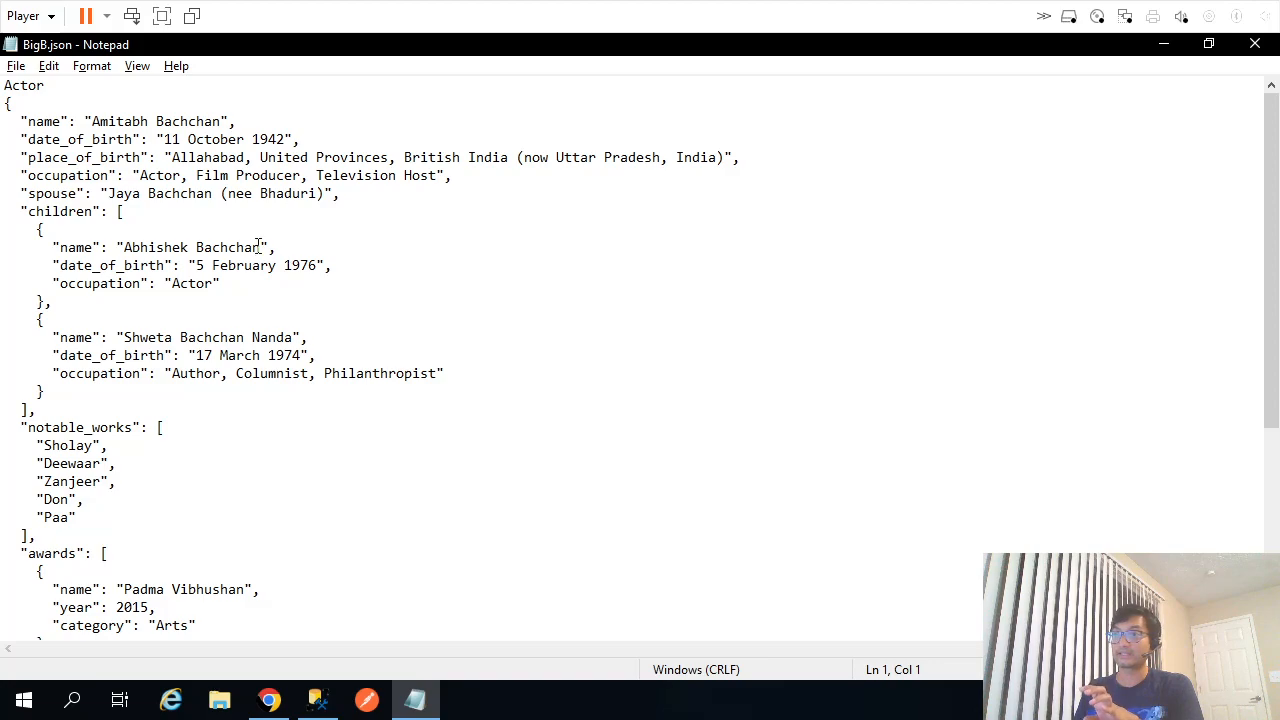
double_click(27, 85)
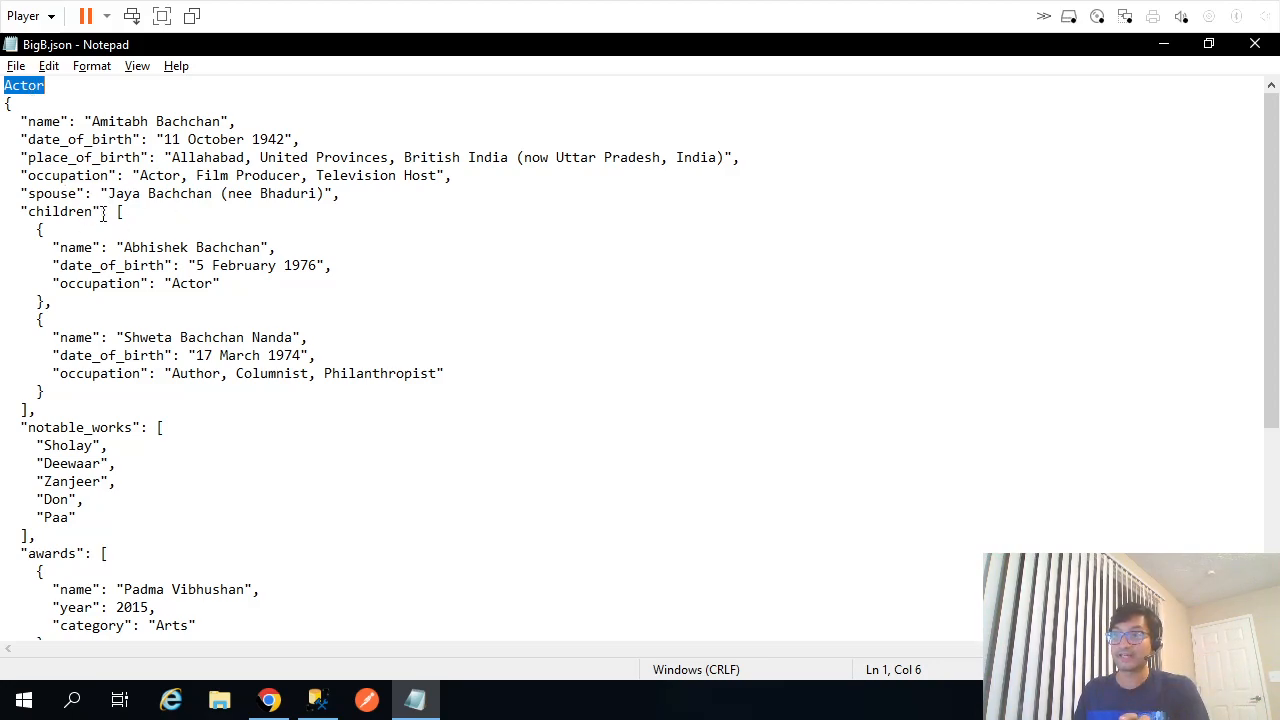
double_click(46, 211)
left_click(46, 427)
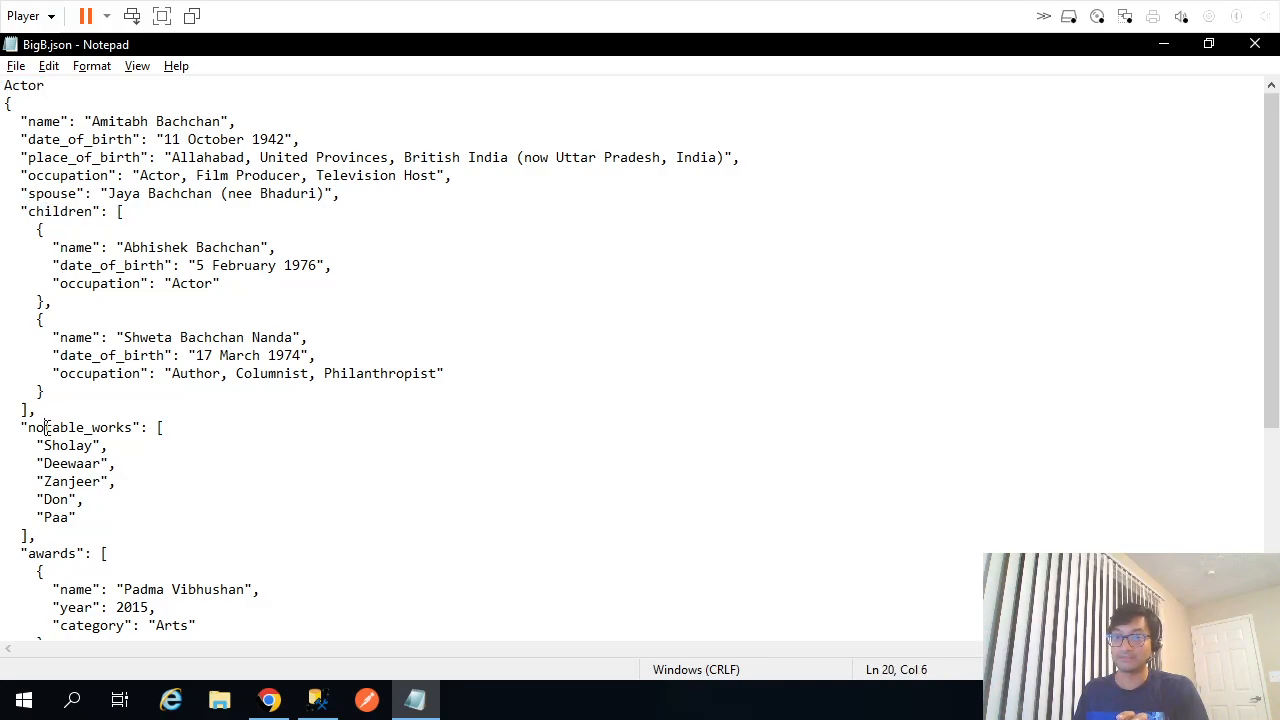
double_click(46, 427)
double_click(52, 555)
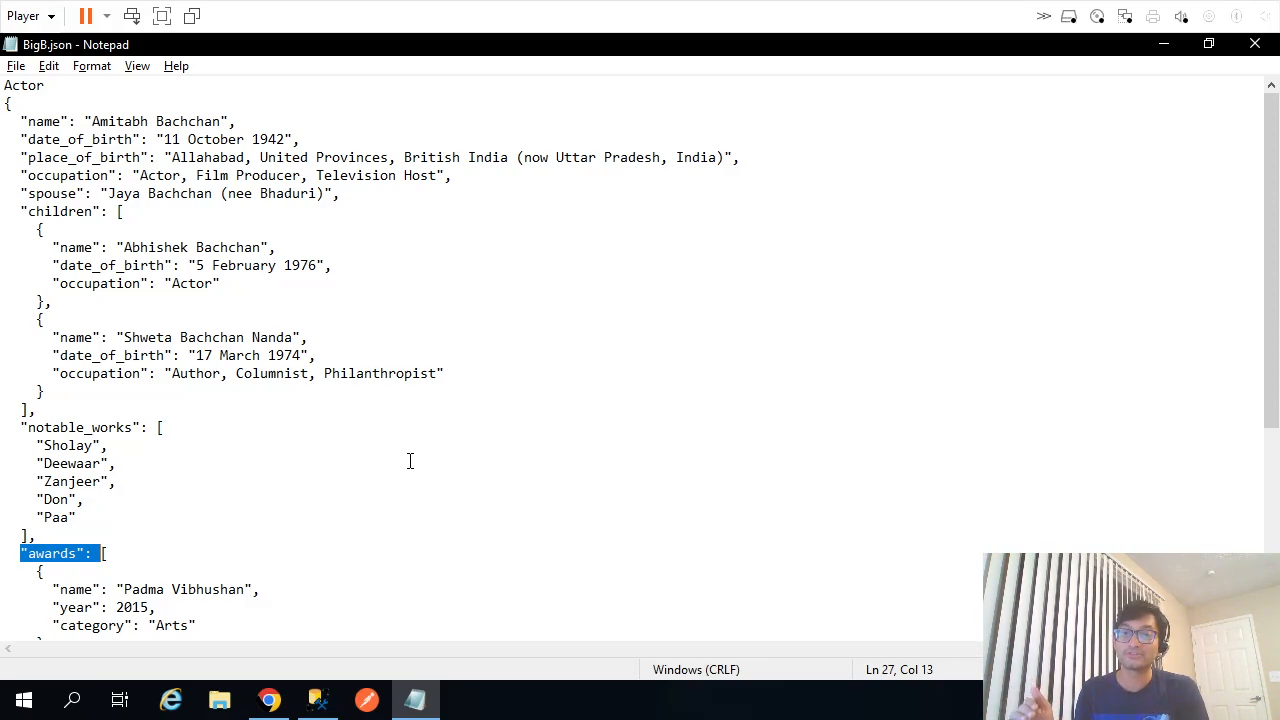
Run Select * from dbo.TempXML, returning one row with the actor JSON in col1.
left_click(318, 700)
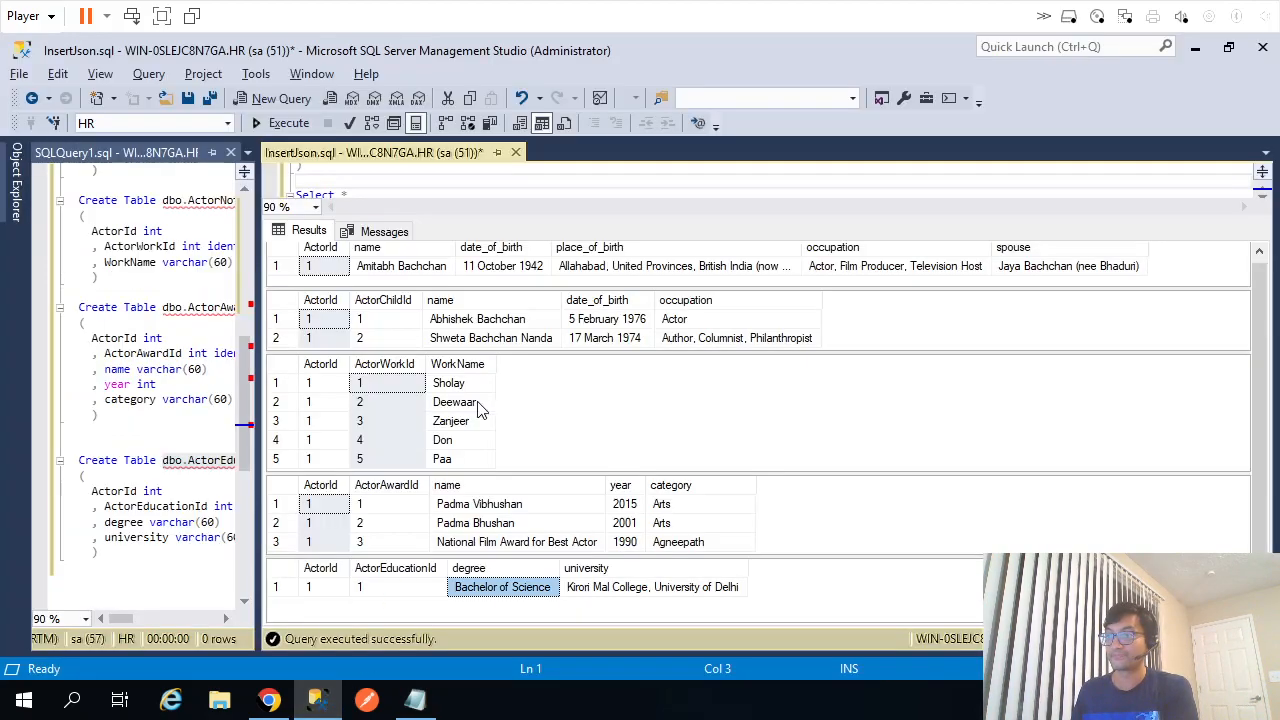
left_click_drag(572, 216, 589, 388)
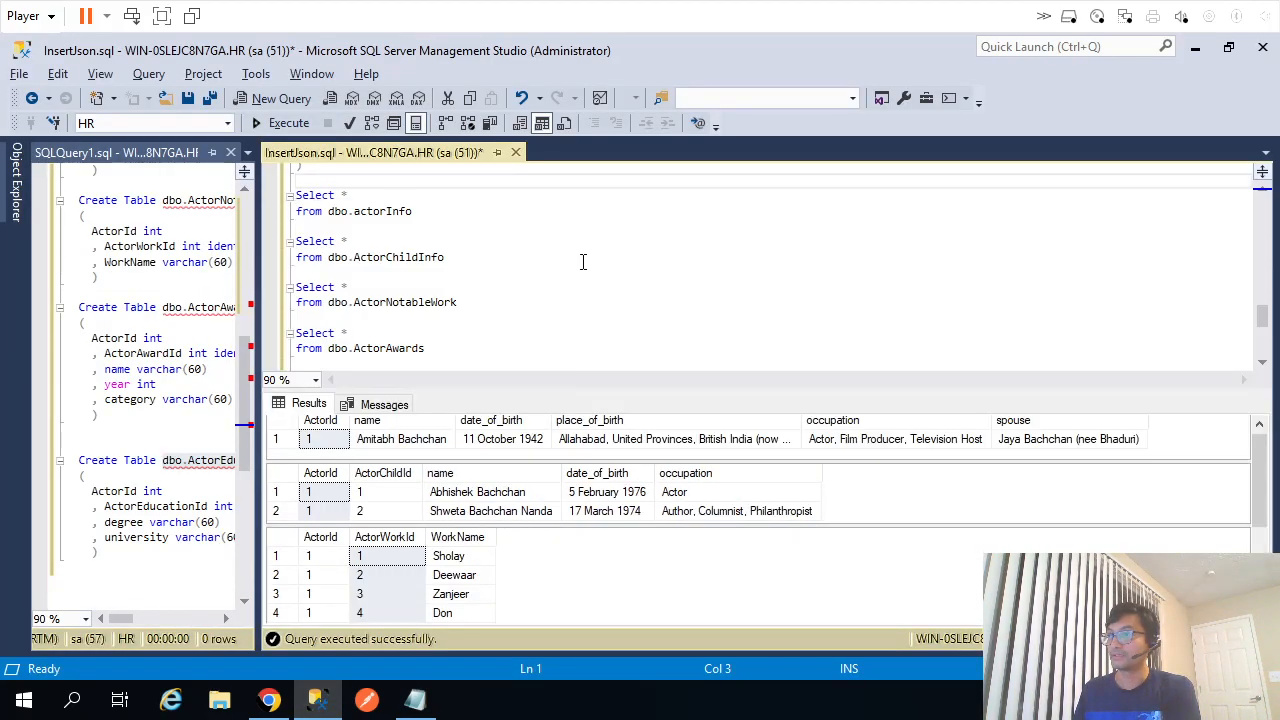
left_click(583, 262)
key("ctrl+Home")
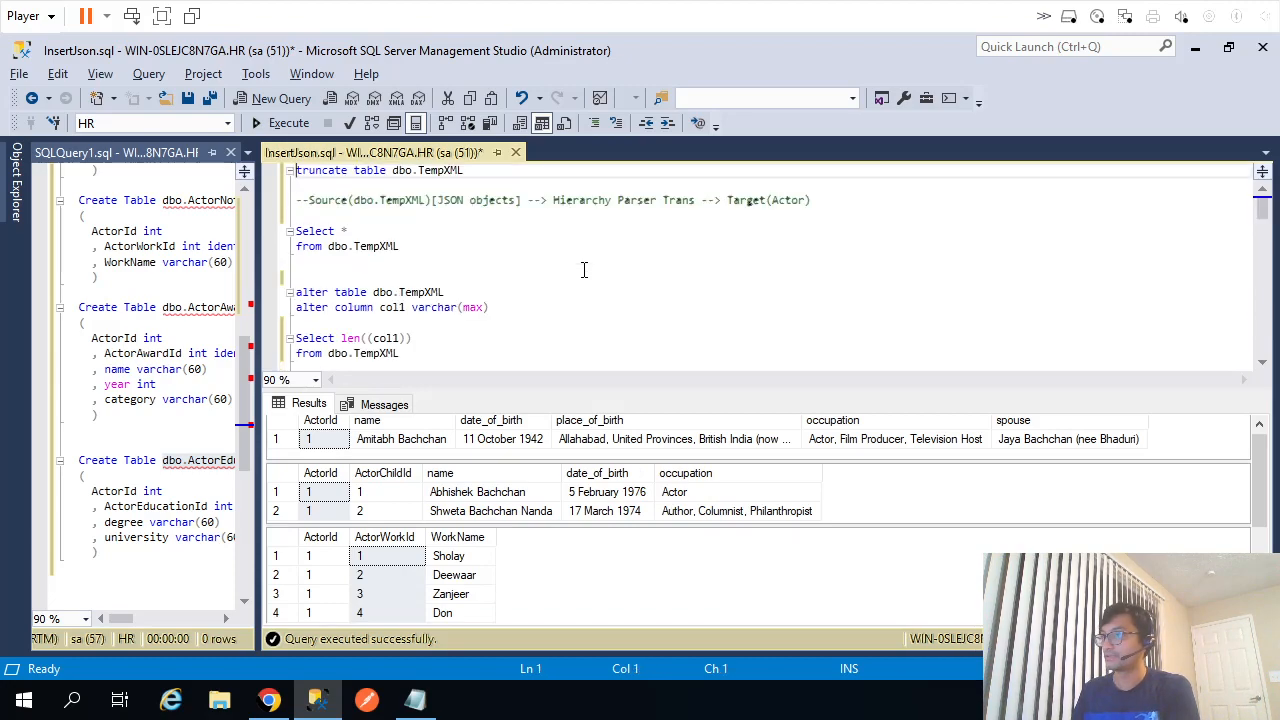
left_click_drag(435, 248, 296, 231)
key("F5")
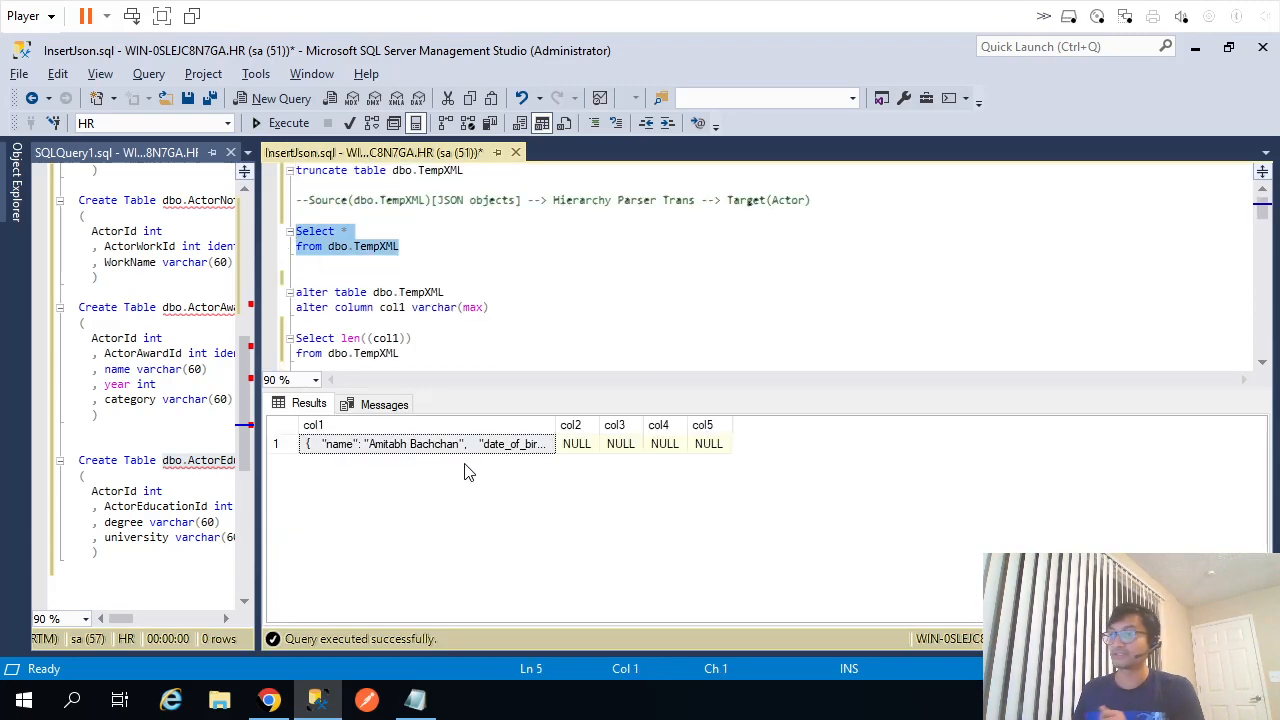